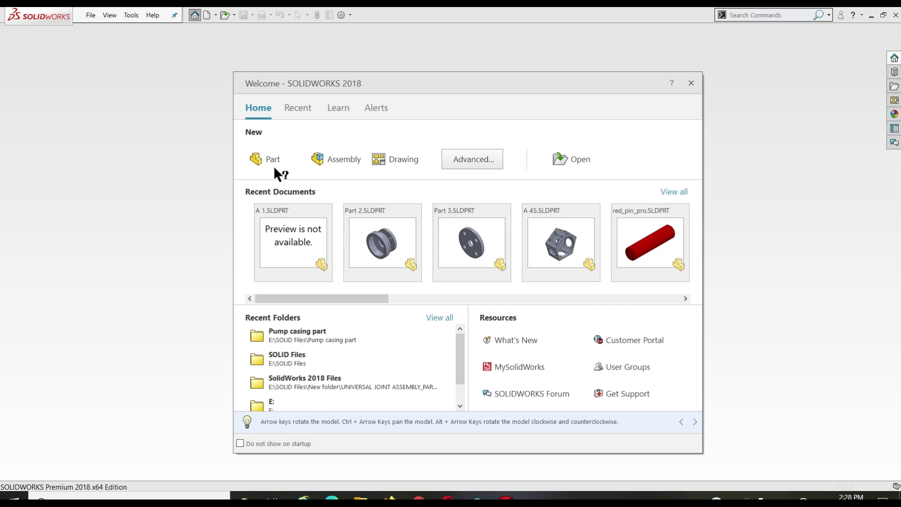
Dismiss the Welcome dialog and create a new blank Part document
left_click(273, 159)
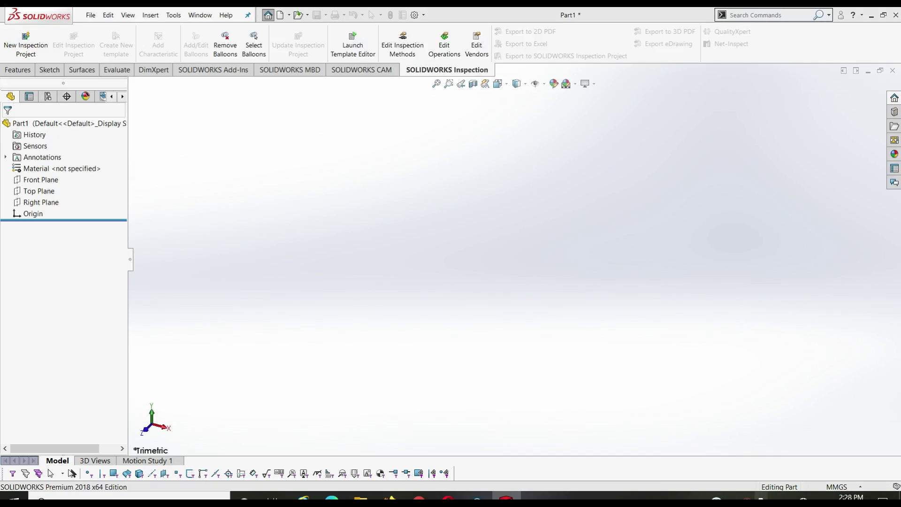
Switch the CommandManager to the Sketch tab to show the sketching tools
left_click(48, 71)
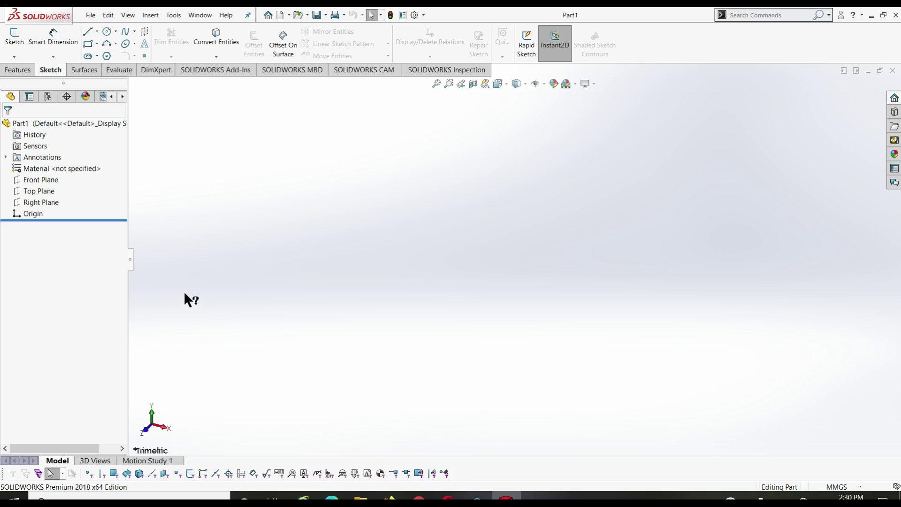
View the empty part from the Front, then switch to the Isometric orientation
key("ctrl+1")
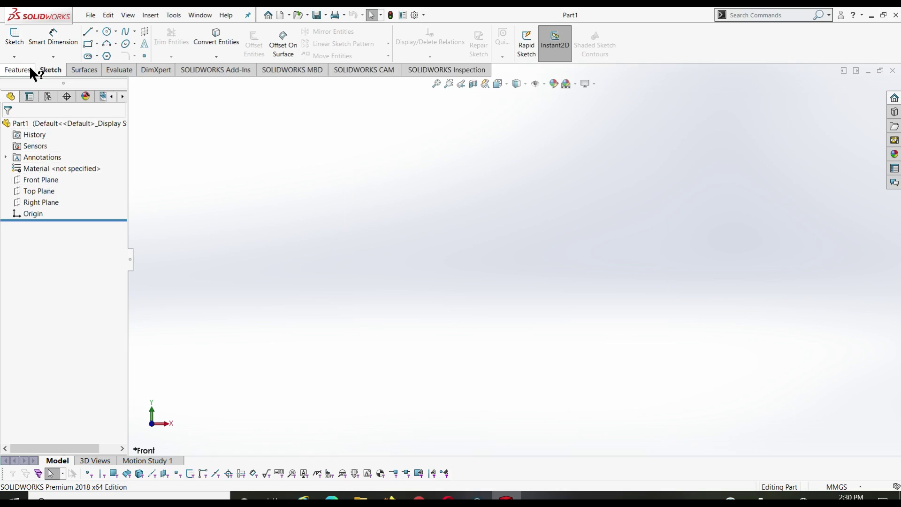
key("ctrl+7")
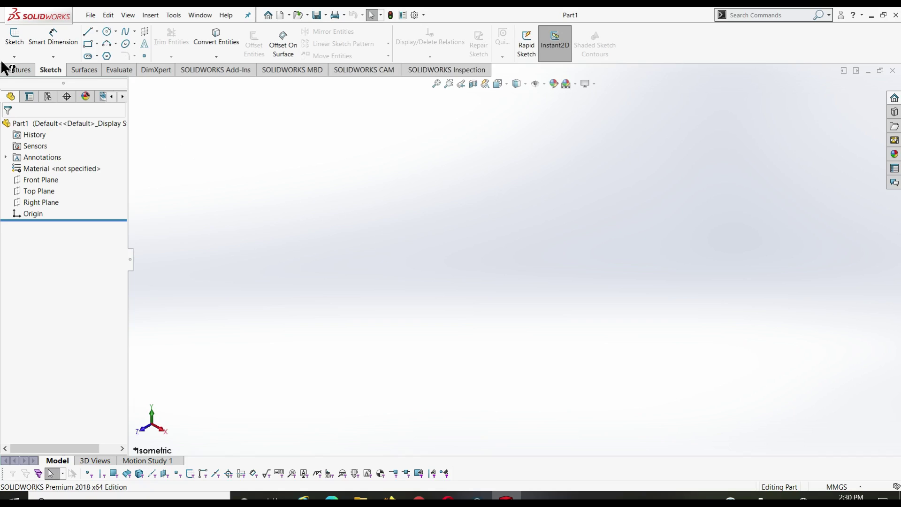
Start a sketch on the Front Plane with a vertical centreline up from the origin
left_click(15, 41)
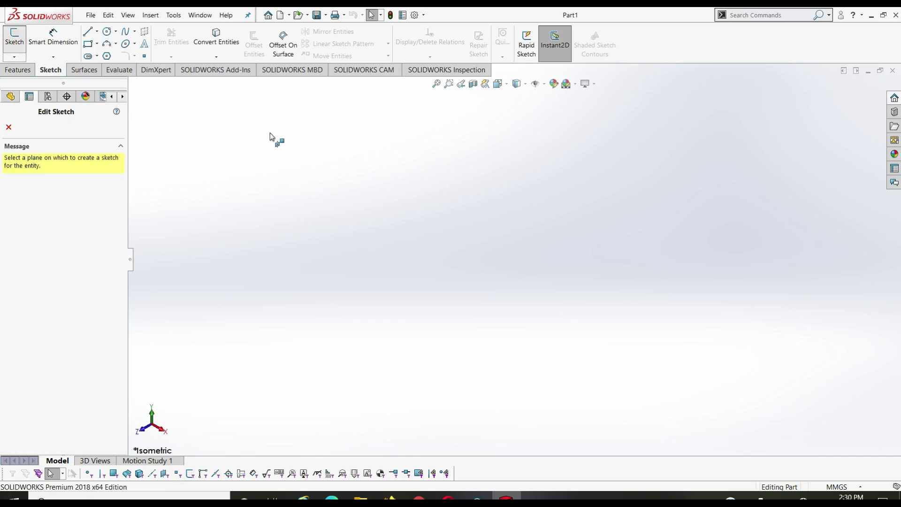
left_click(434, 160)
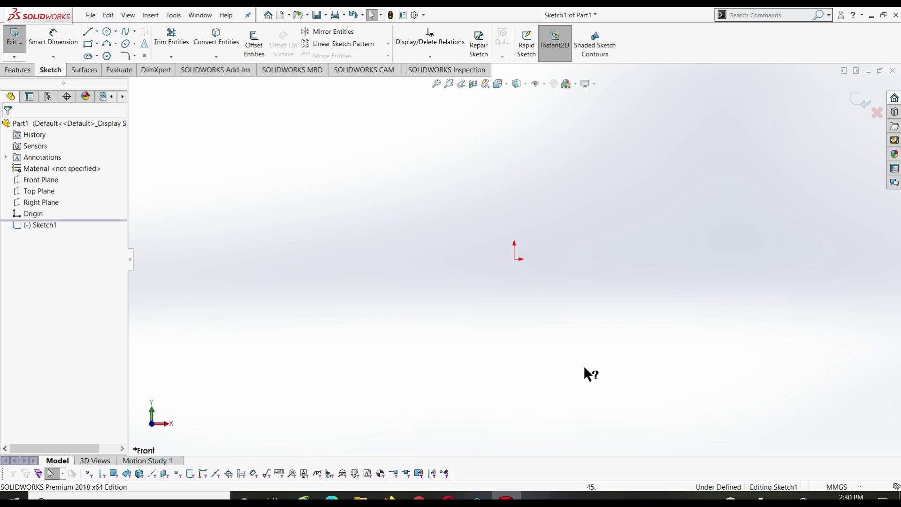
middle_click_drag(537, 233, 530, 258, "ctrl")
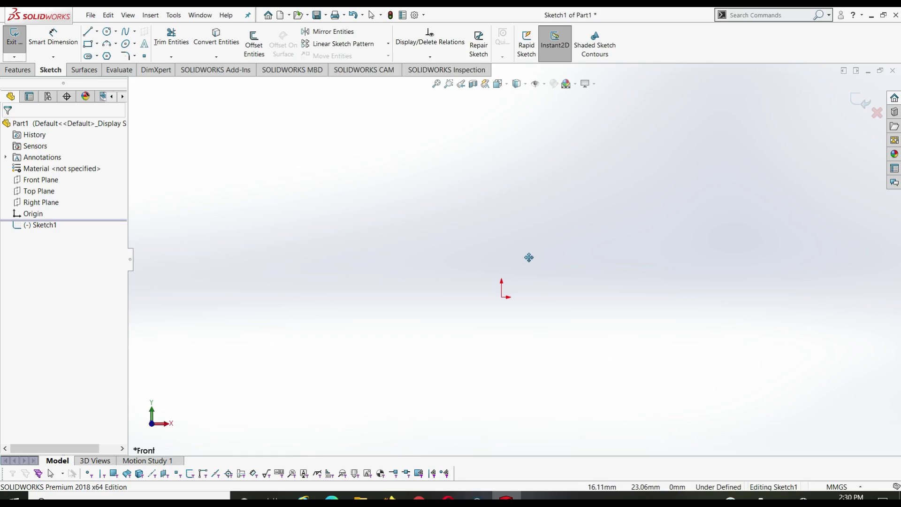
key("l")
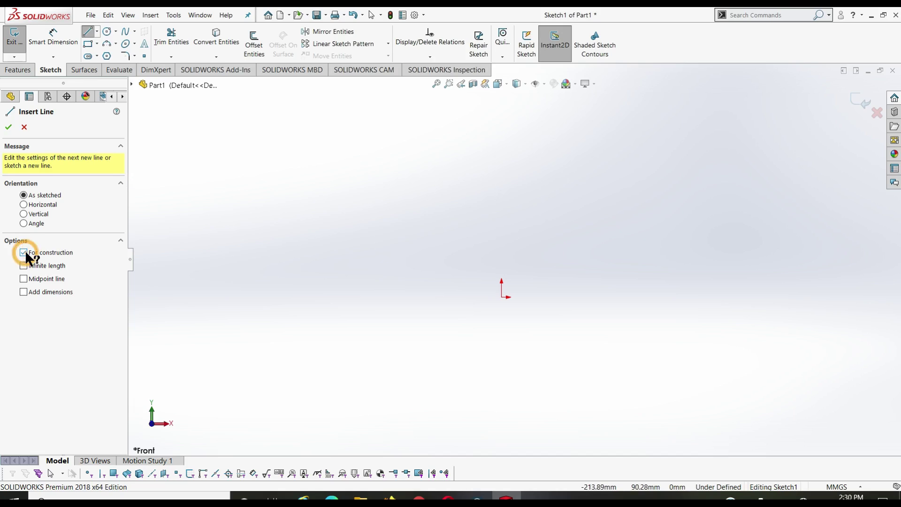
left_click(502, 298)
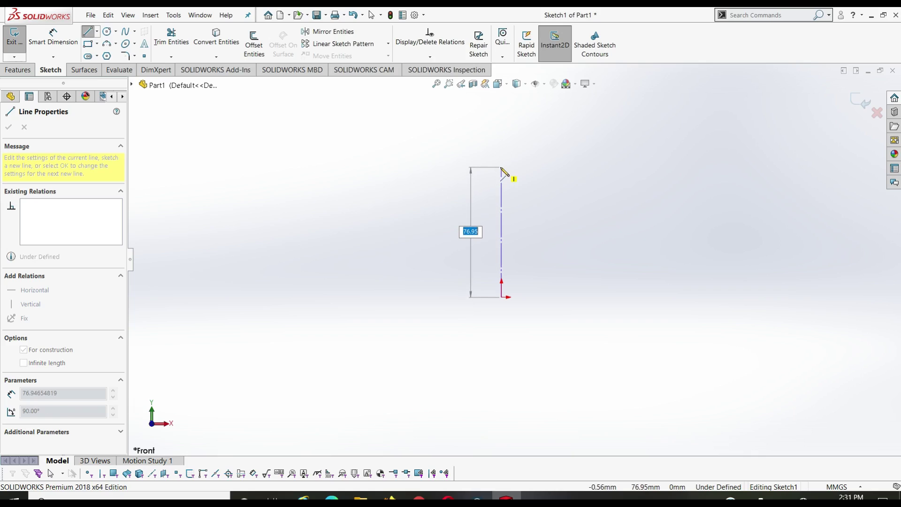
left_click(500, 165)
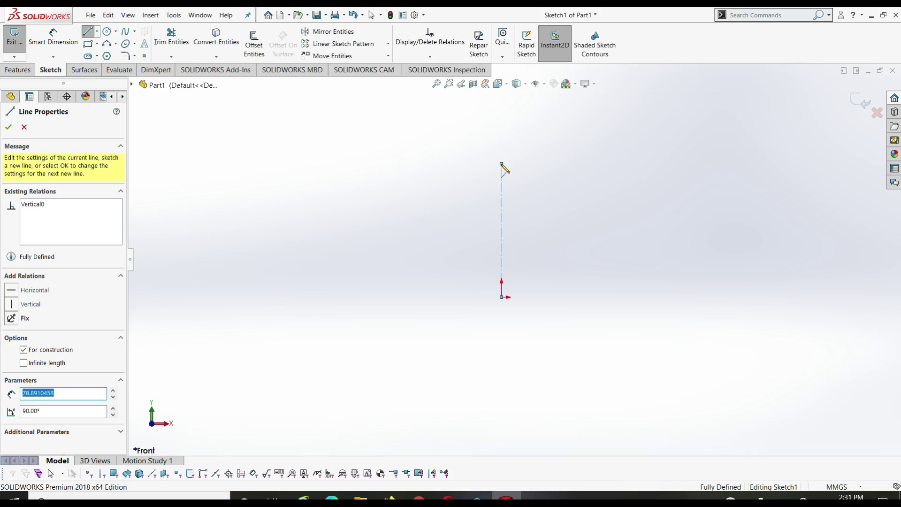
key("Escape")
key("Escape")
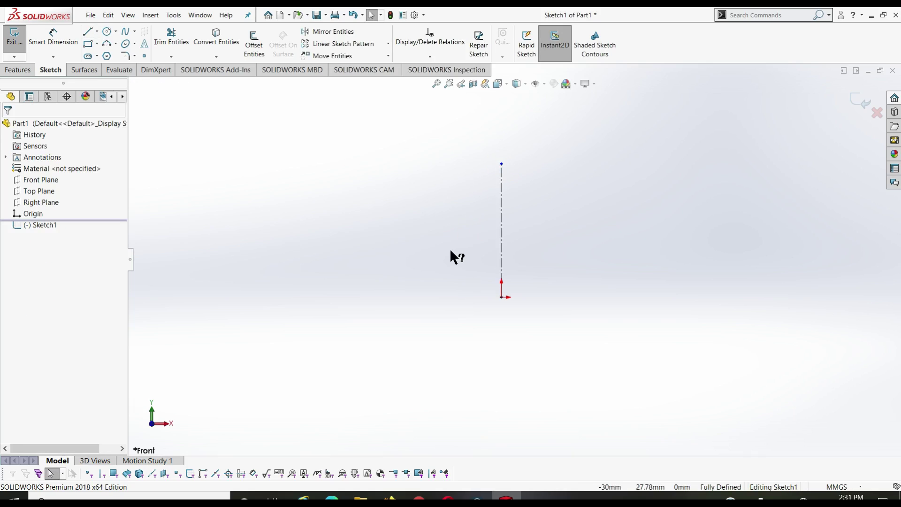
Dimension the centreline to 62 mm, then zoom in on the sketch
right_click_drag(450, 249, 450, 198)
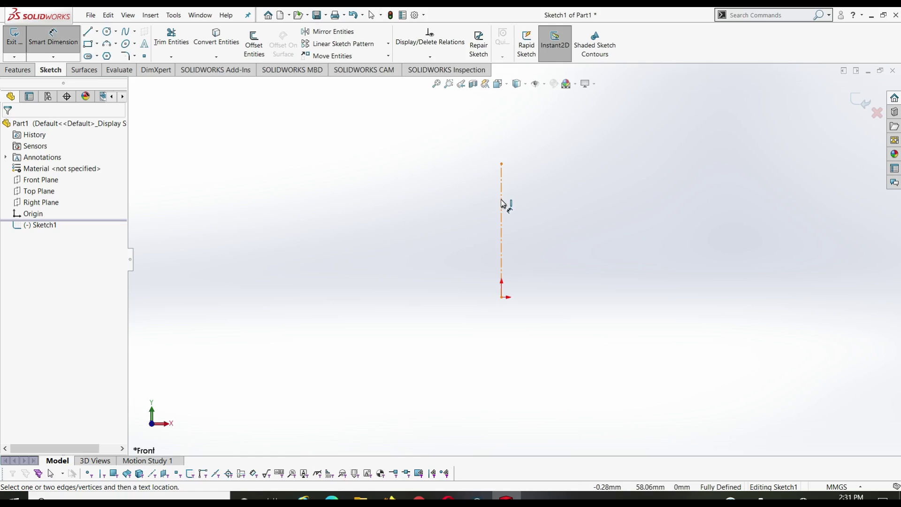
left_click(495, 205)
left_click(458, 208)
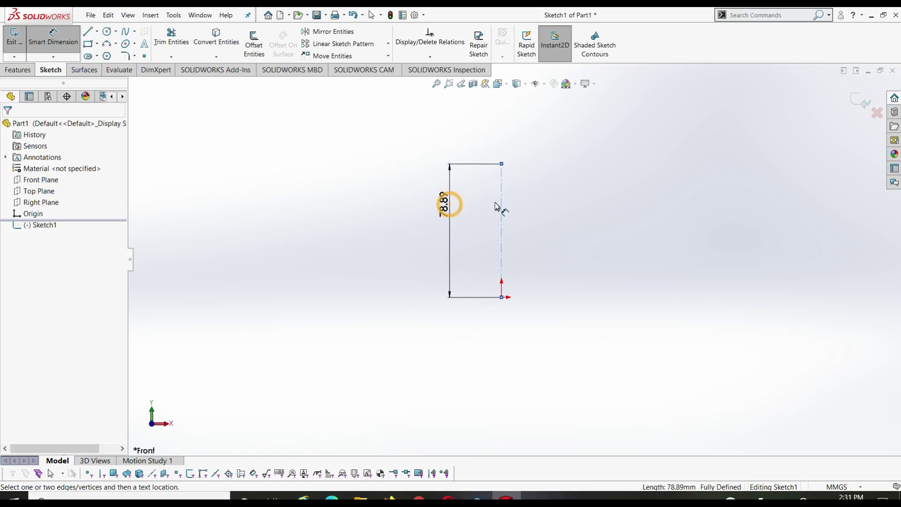
type("62")
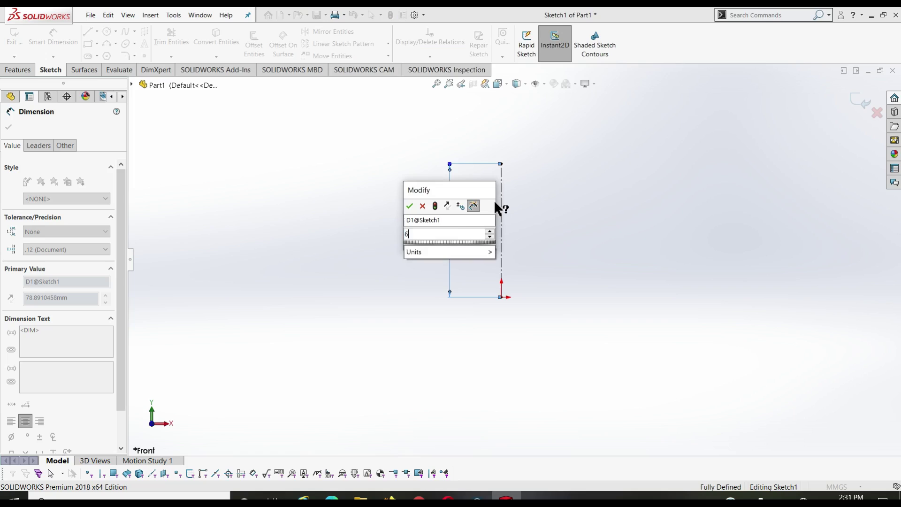
key("Return")
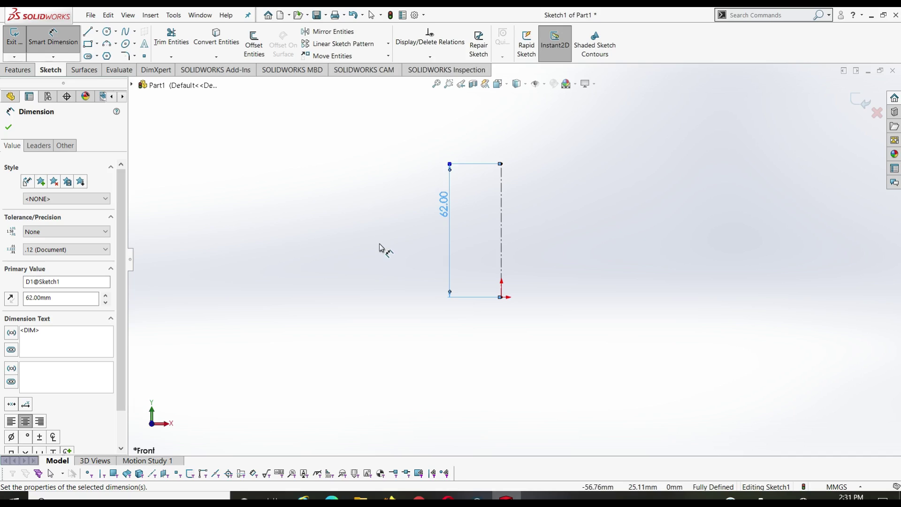
key("Escape")
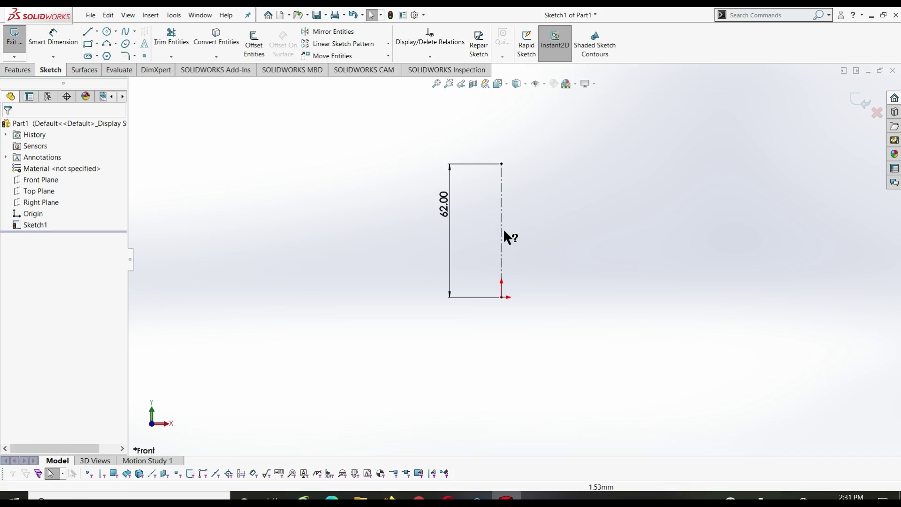
left_click(501, 230)
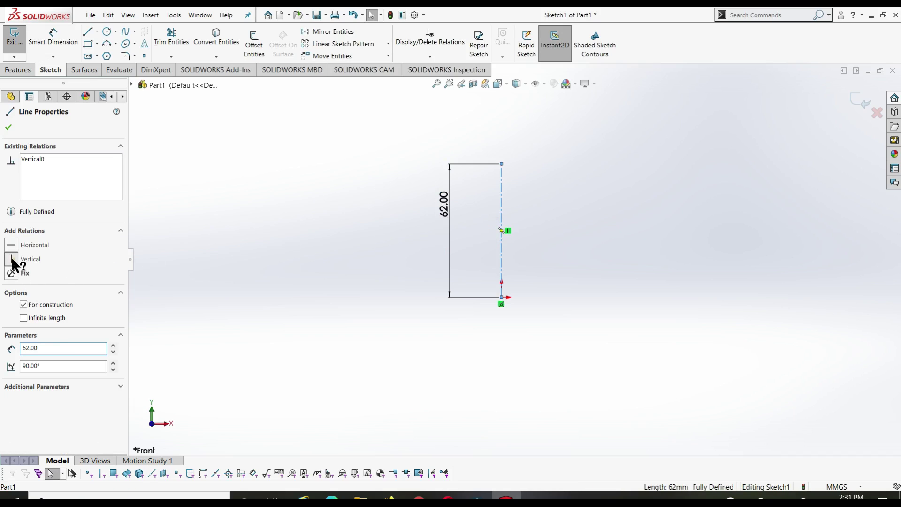
left_click(9, 127)
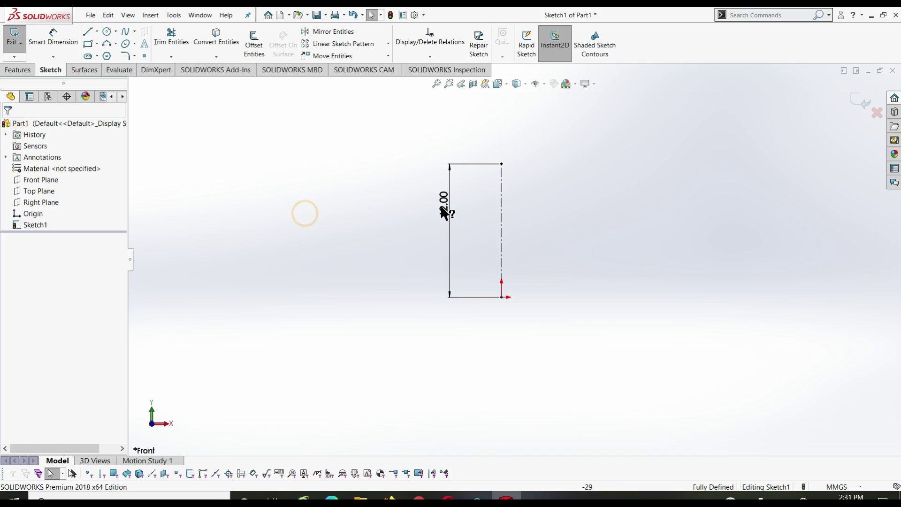
scroll(521, 205, "down", 2)
scroll(522, 205, "down", 1)
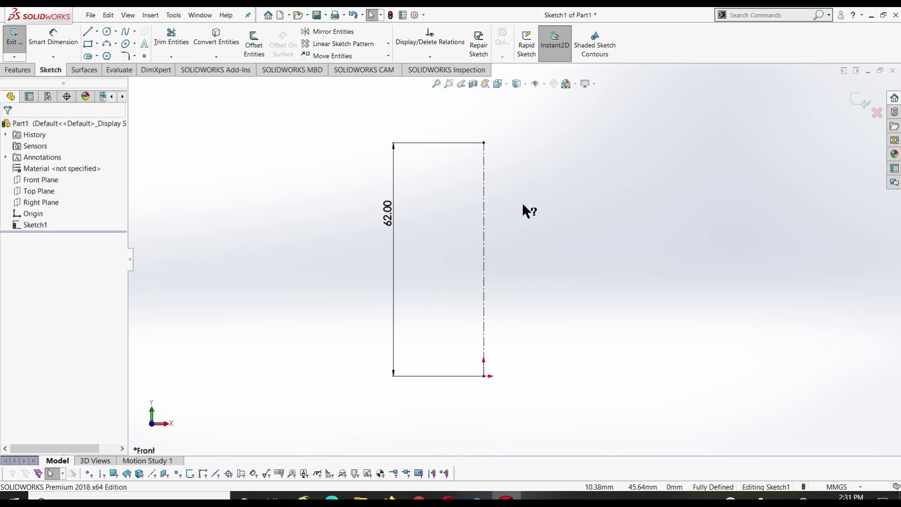
scroll(521, 202, "down", 1)
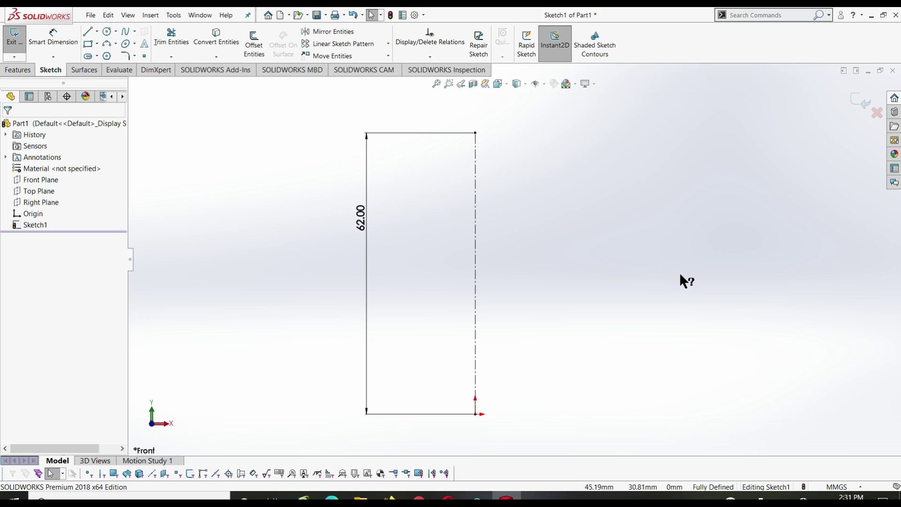
Draw the lower outline right of the origin: bottom edge, short rise, outer wall and step
key("l")
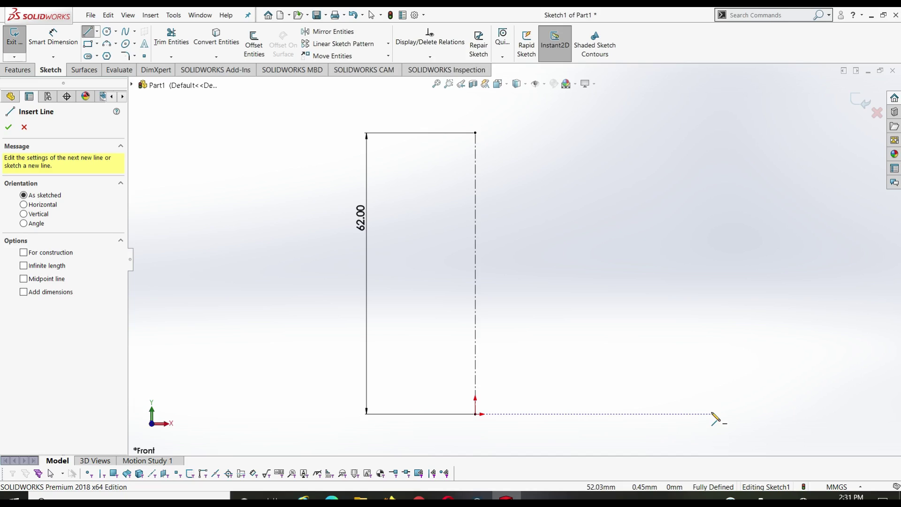
left_click(713, 416)
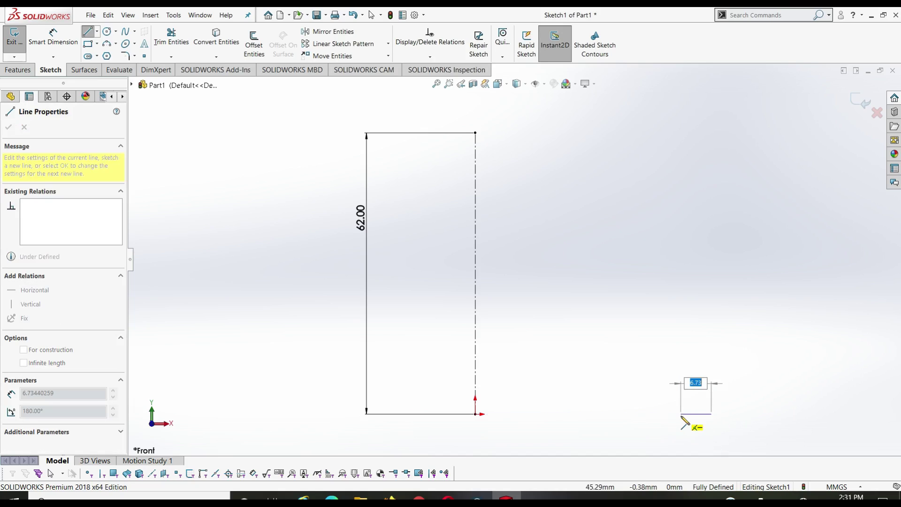
left_click(681, 415)
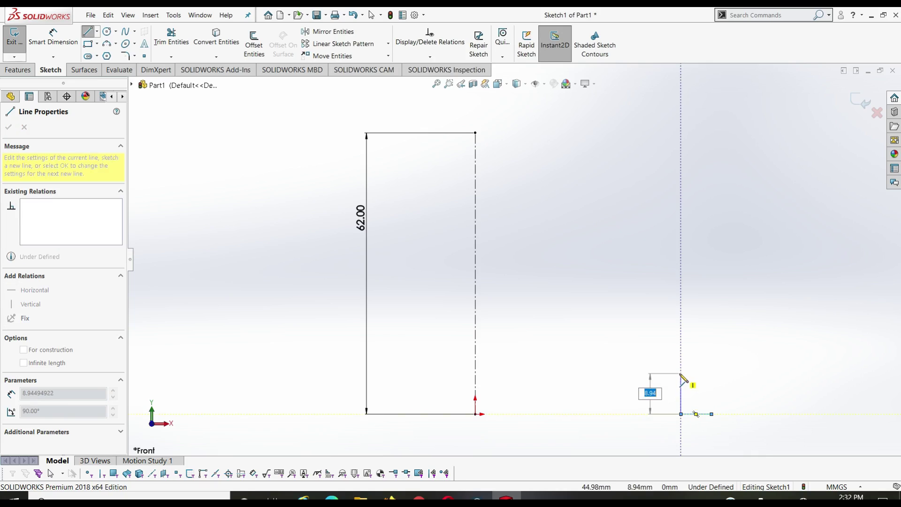
left_click(682, 378)
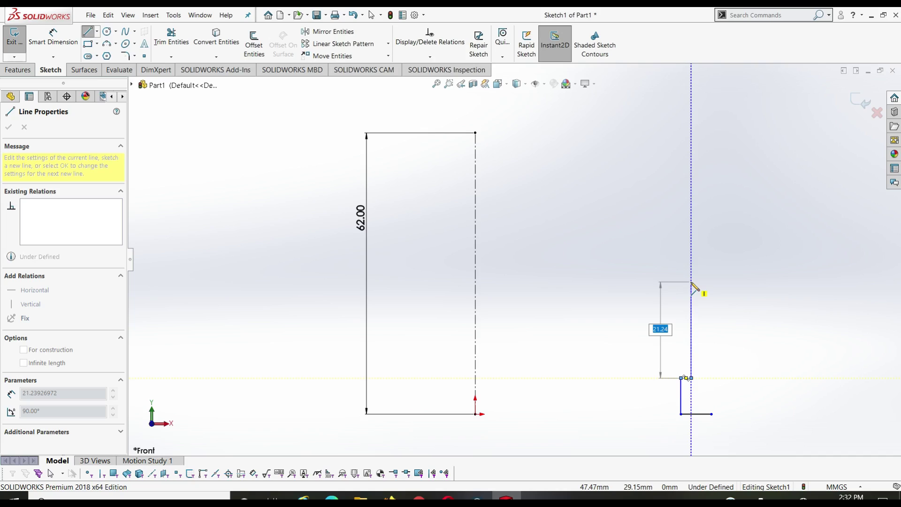
left_click(692, 283)
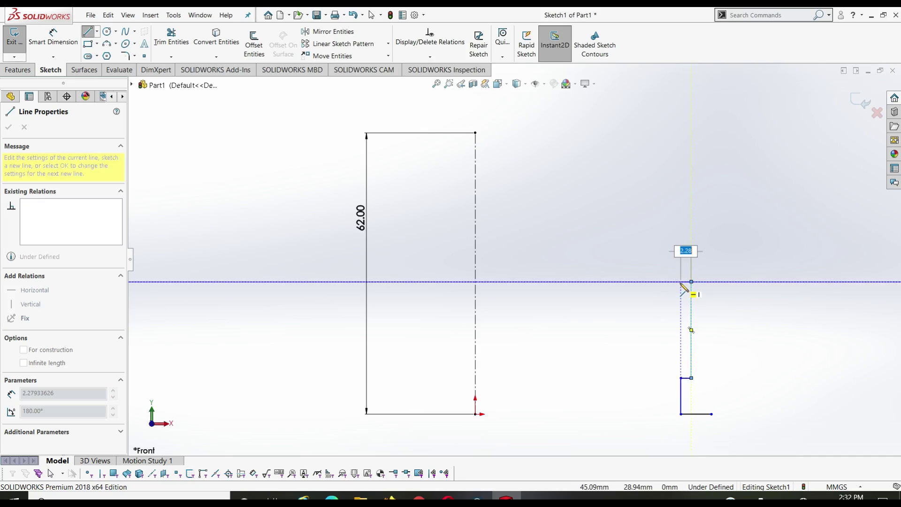
double_click(681, 282)
Draw the wall up to crown height, the top edge to the centreline, and close to its top
left_click(681, 282)
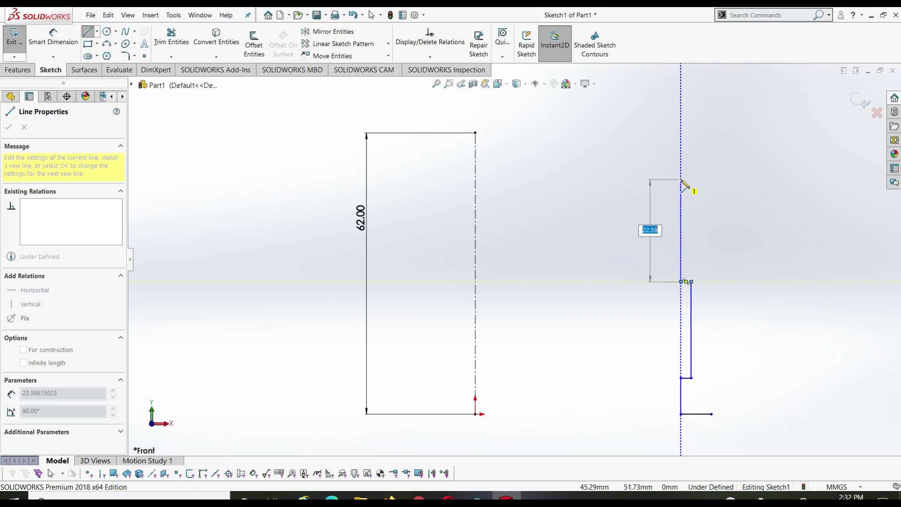
left_click(681, 180)
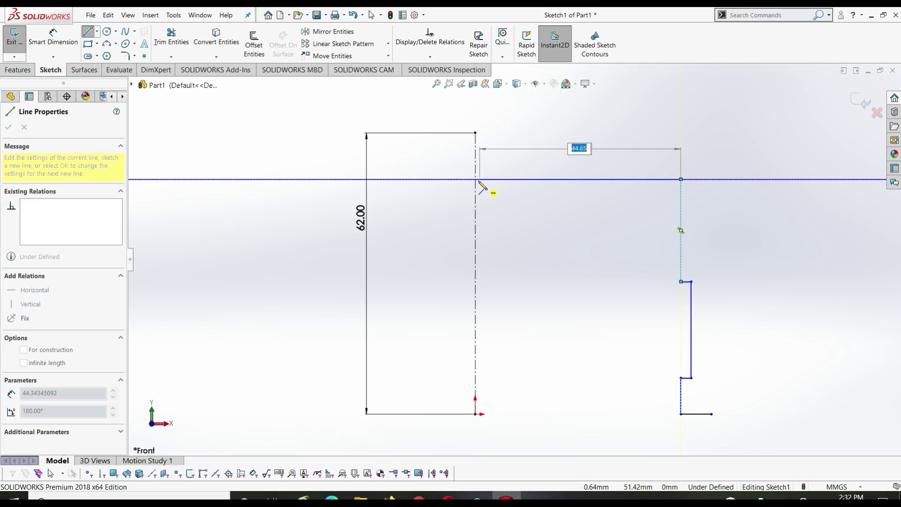
left_click(476, 180)
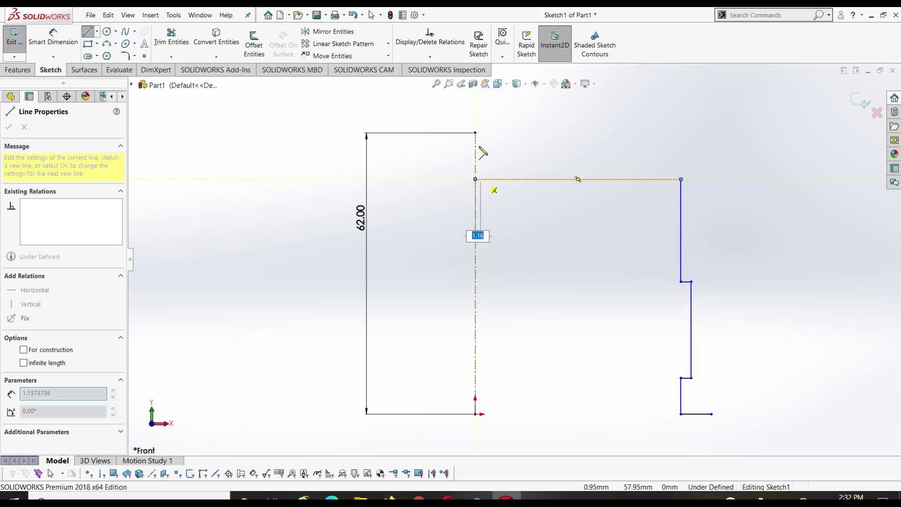
left_click(475, 133)
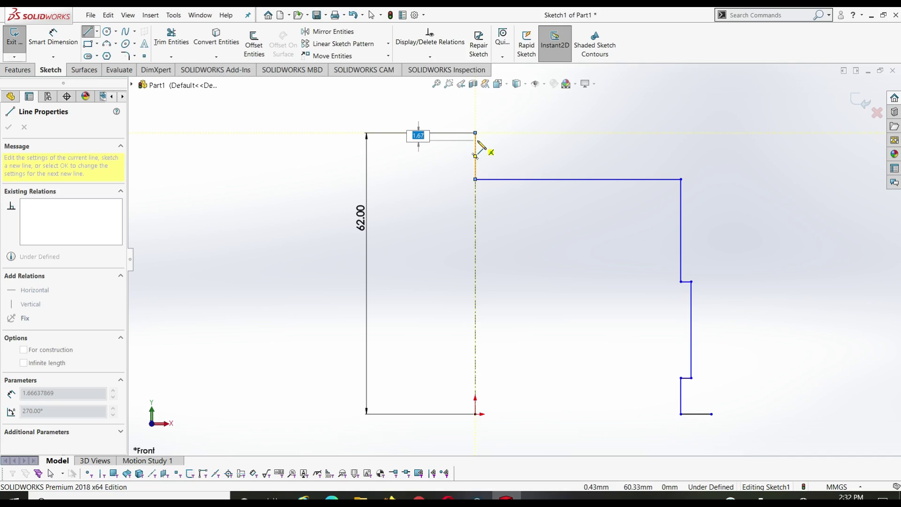
key("Escape")
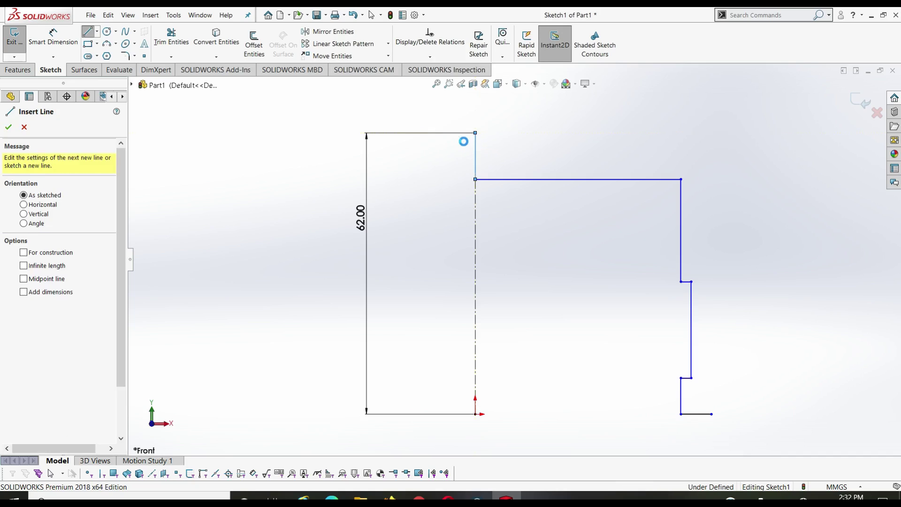
key("Escape")
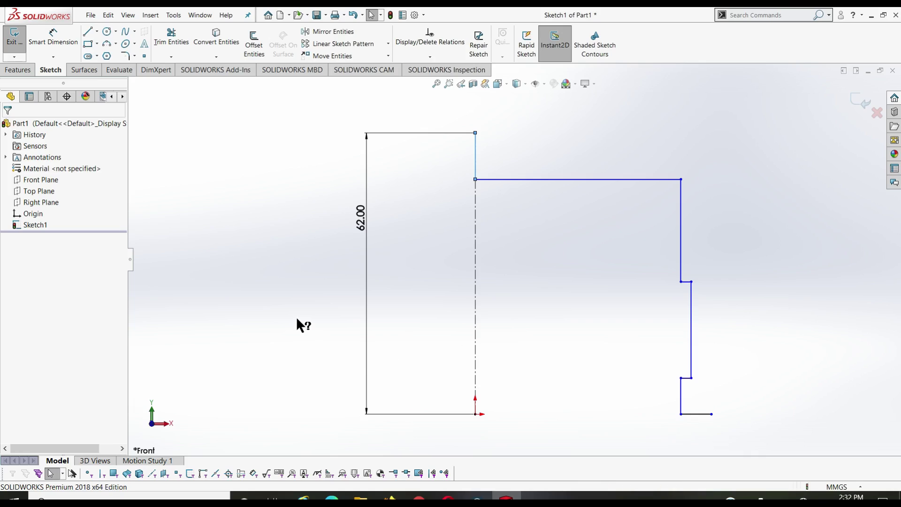
Draw the outer wall up from the bottom step, cutting the first two 4.46 mm-deep ring grooves
key("l")
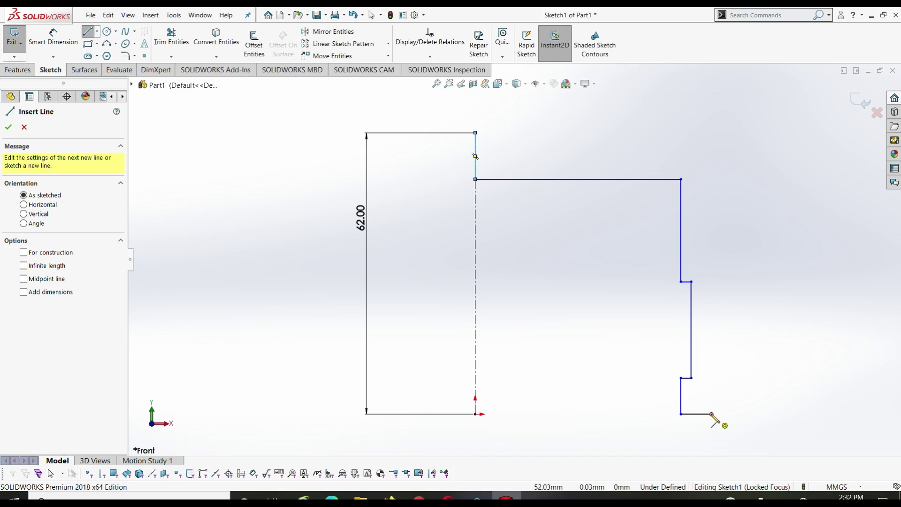
left_click(712, 414)
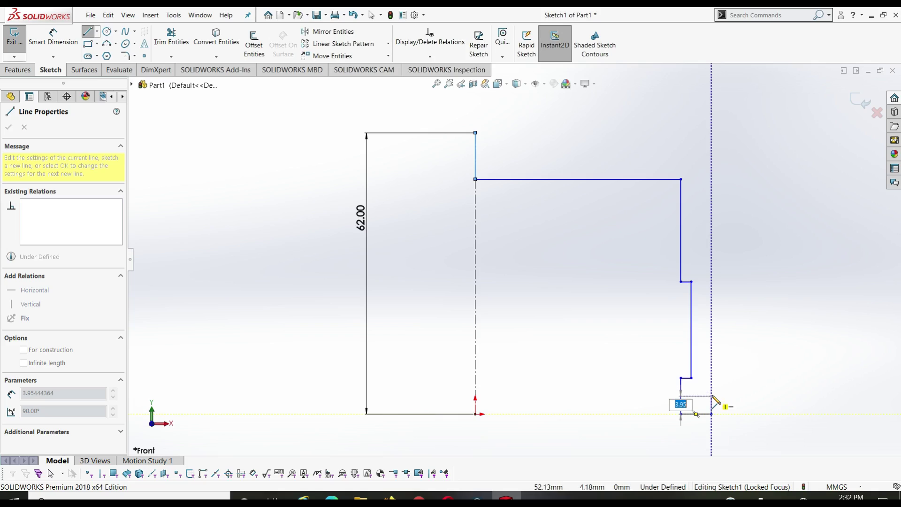
left_click(703, 395)
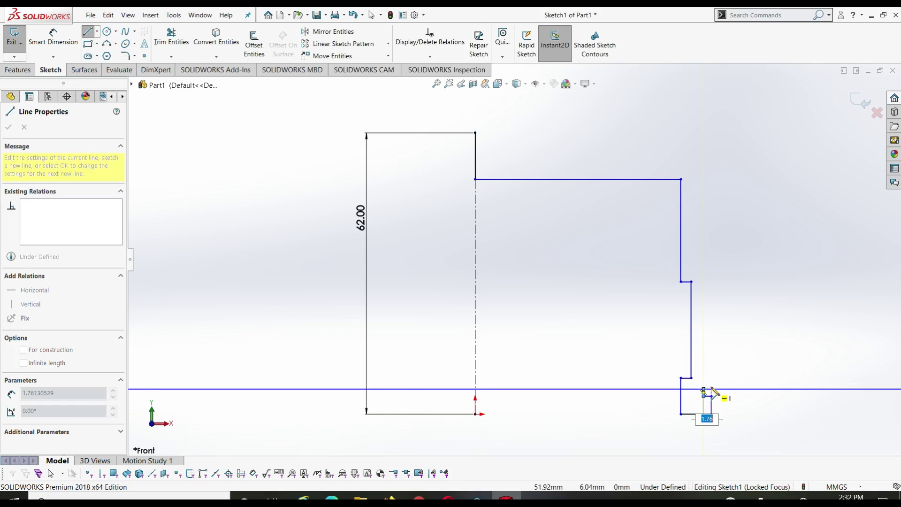
left_click(712, 395)
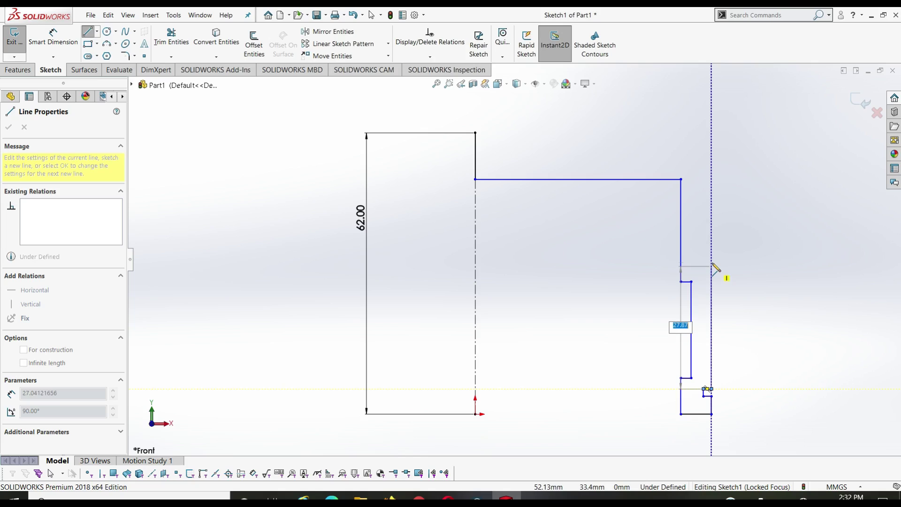
left_click(711, 263)
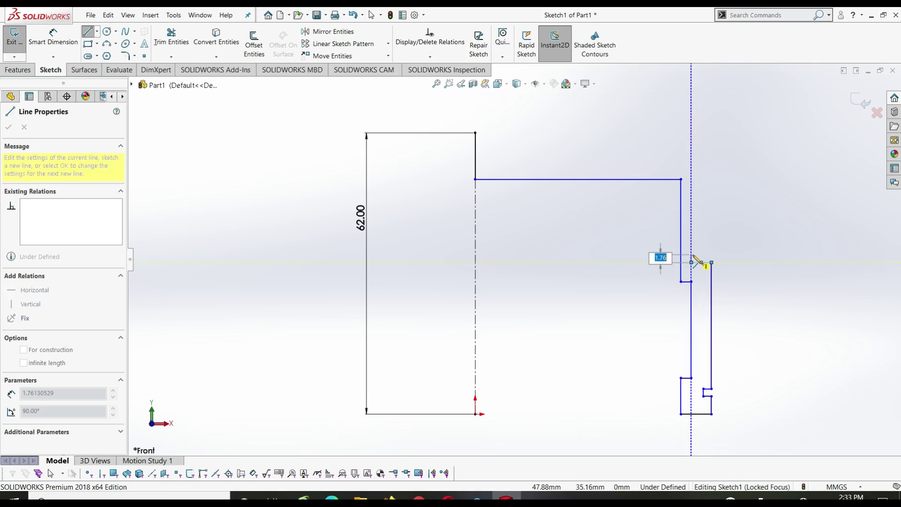
left_click(692, 262)
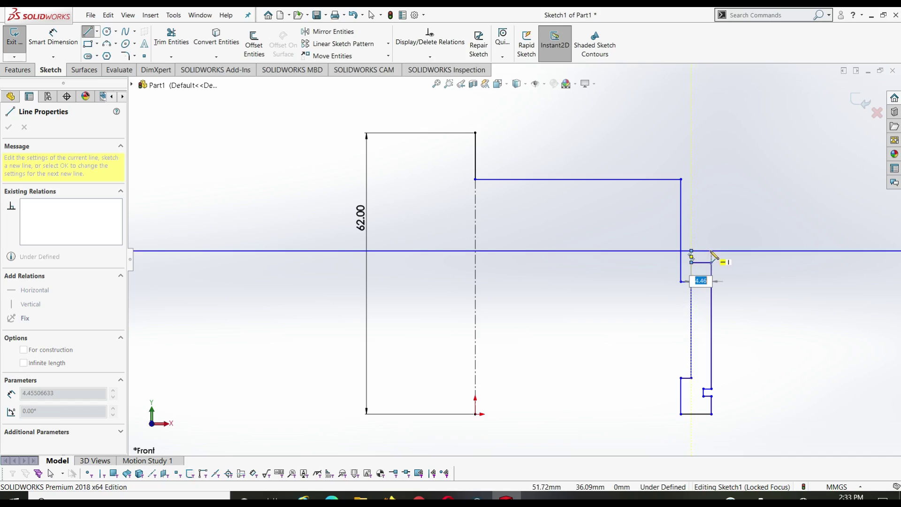
left_click(711, 262)
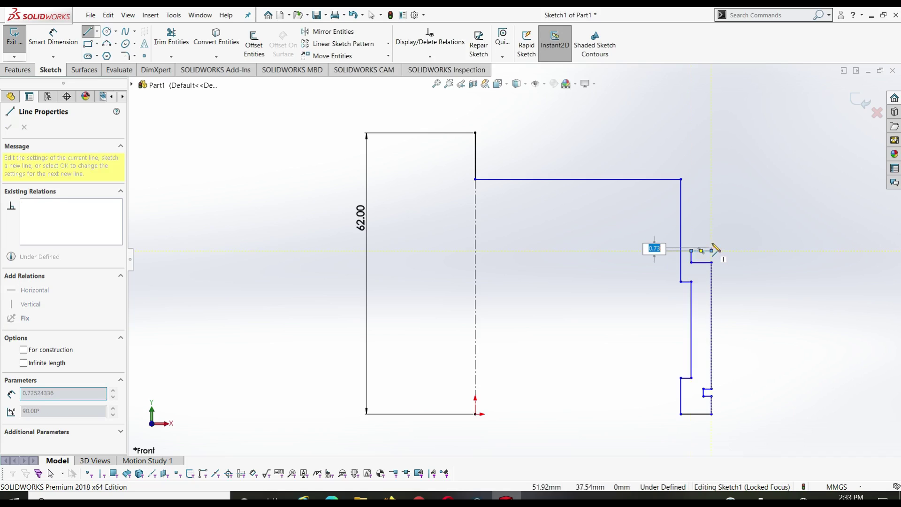
left_click(711, 239)
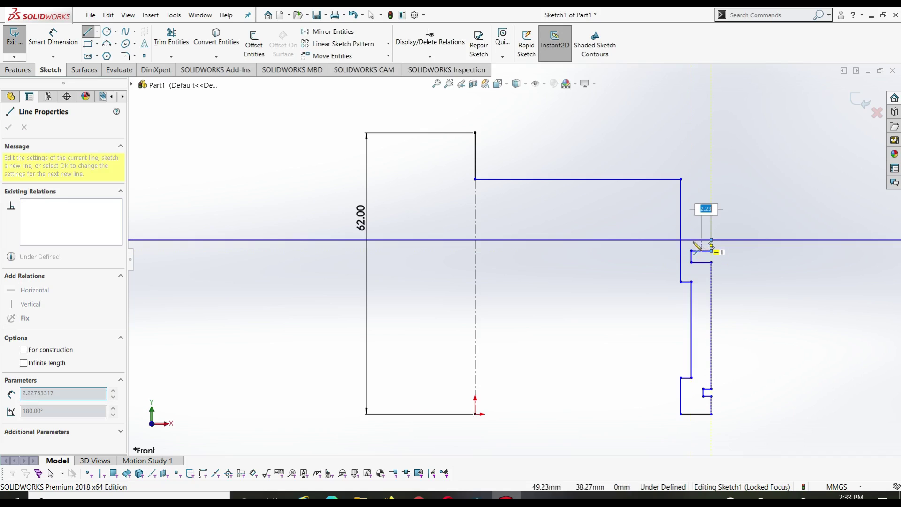
left_click(691, 240)
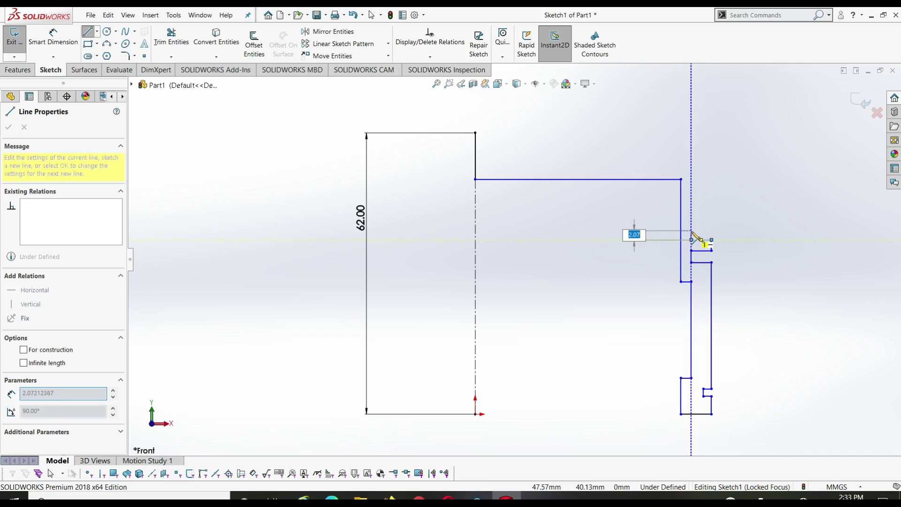
left_click(691, 230)
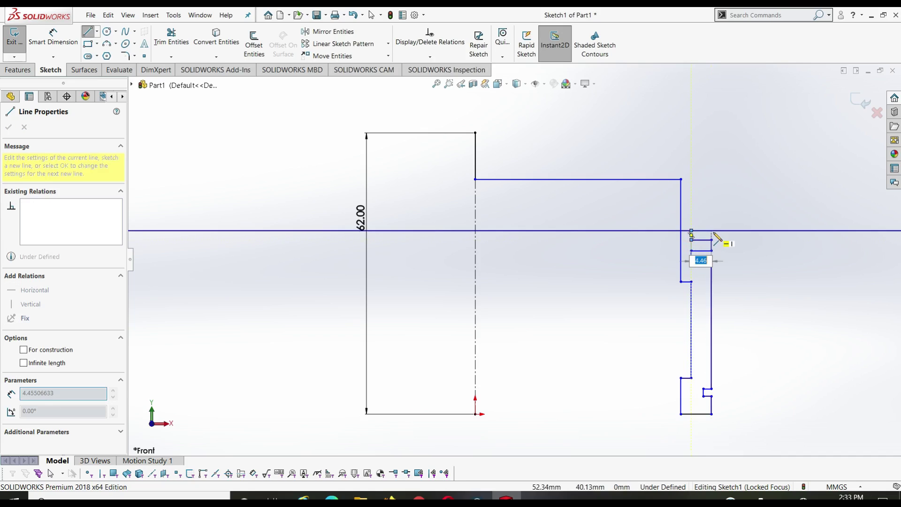
left_click(712, 230)
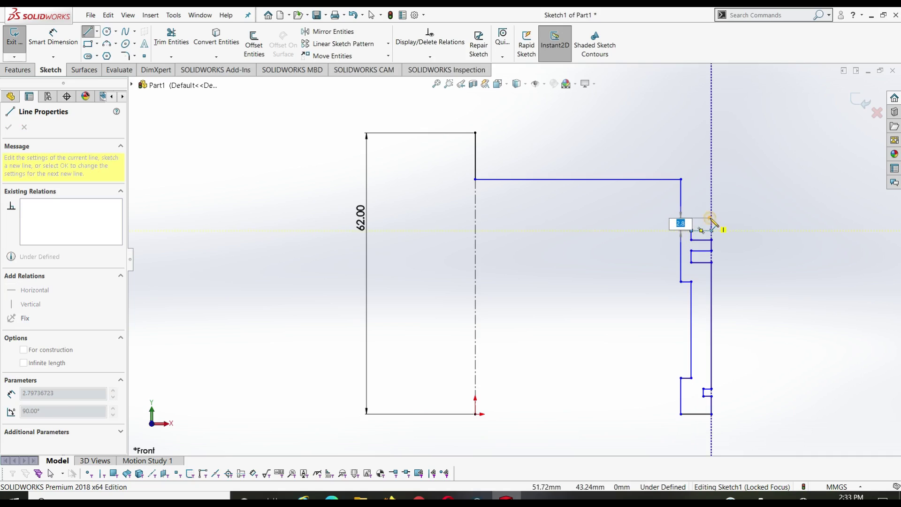
Add the next 4.46 mm-deep groove and a taller top groove, extending the wall to the crown
left_click(711, 218)
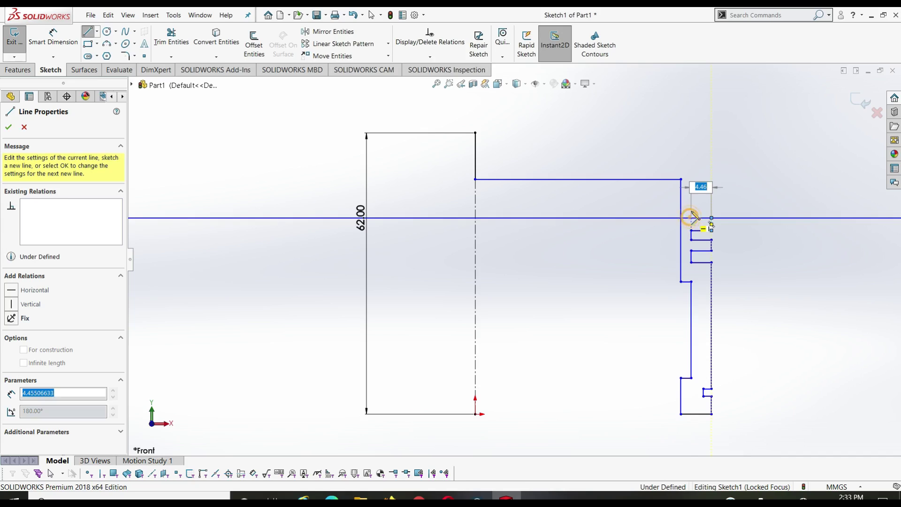
left_click(691, 218)
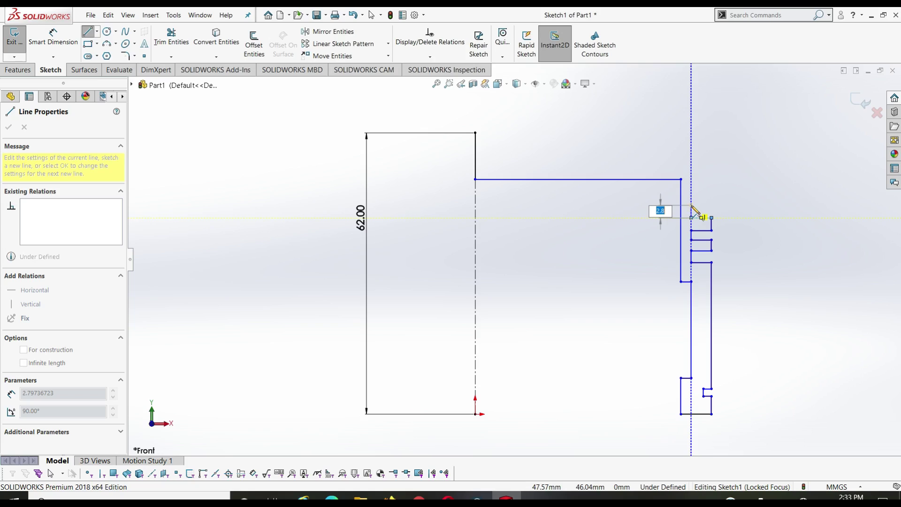
left_click(691, 205)
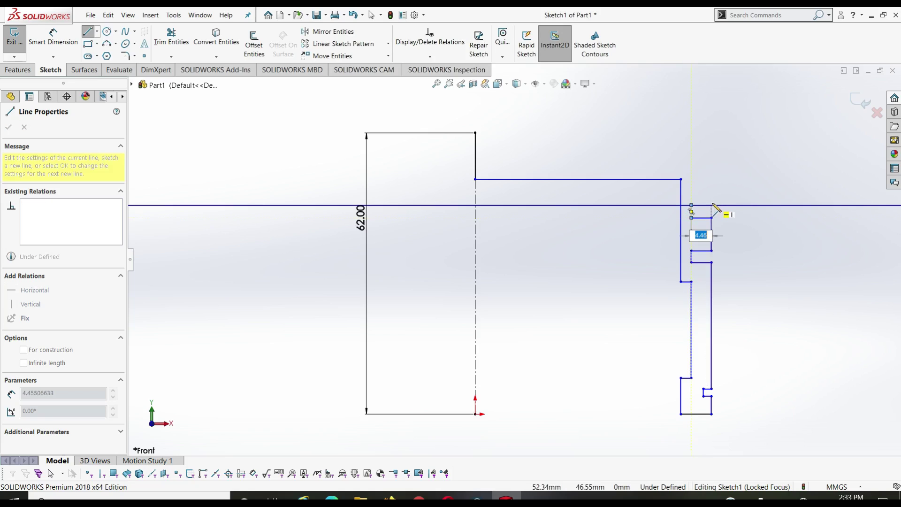
left_click(711, 205)
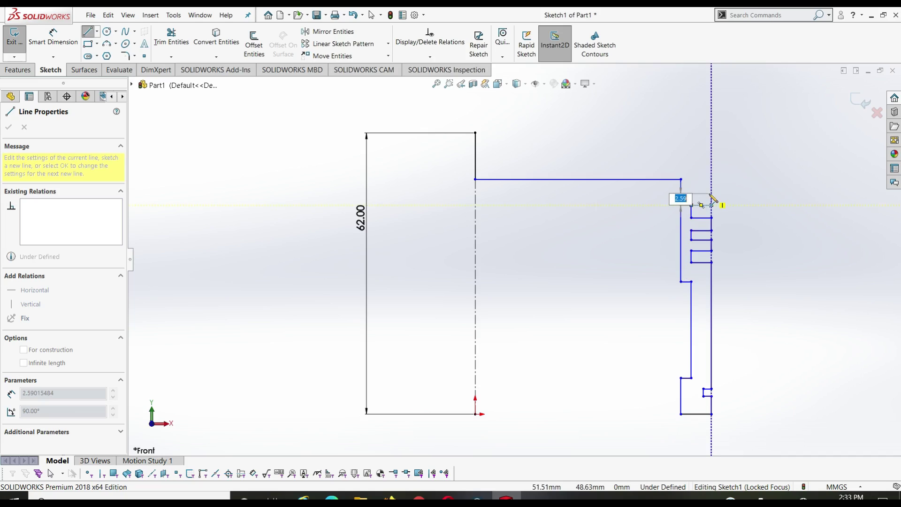
left_click(711, 194)
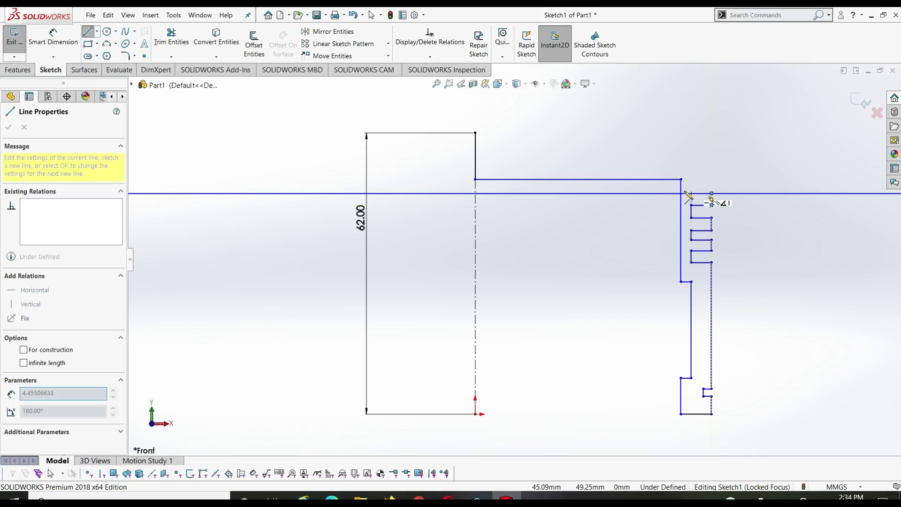
left_click(691, 193)
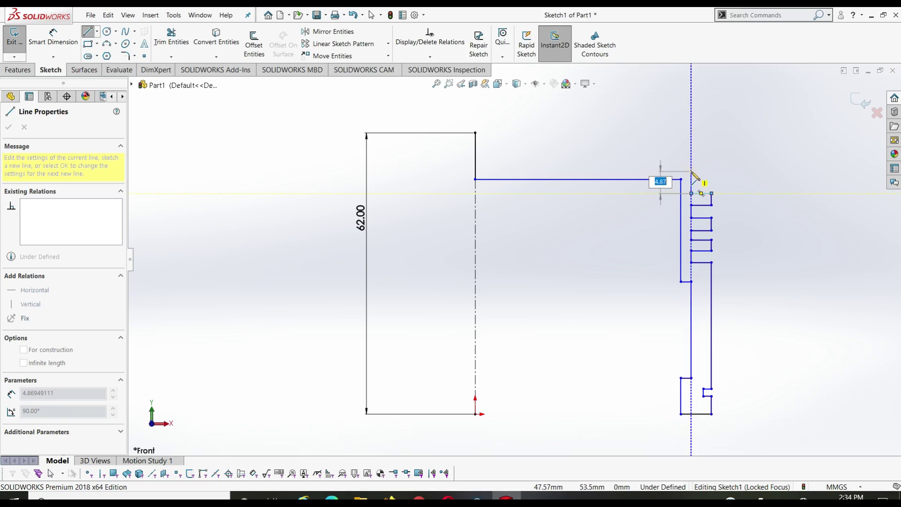
left_click(691, 171)
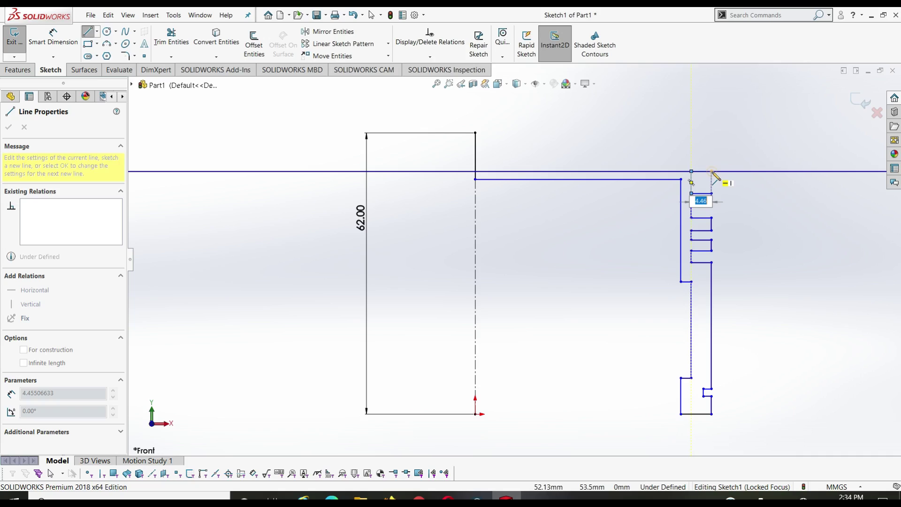
left_click(712, 171)
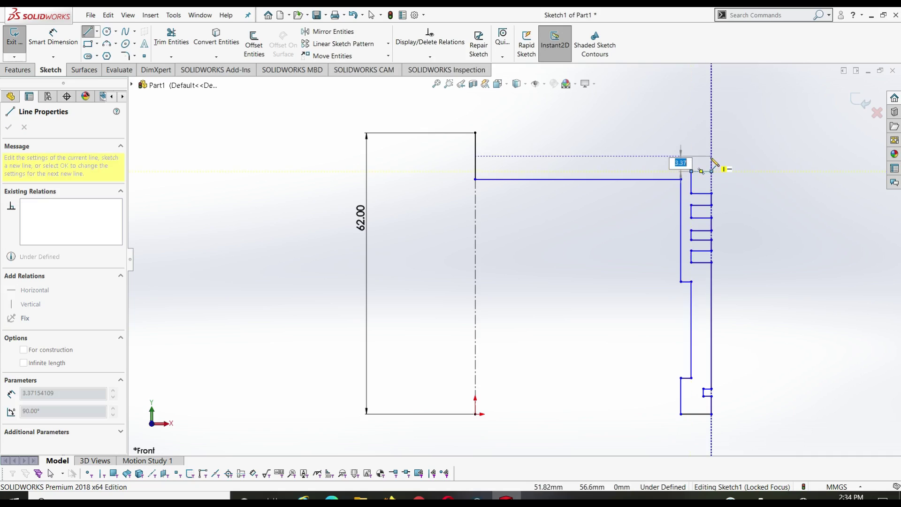
left_click(712, 156)
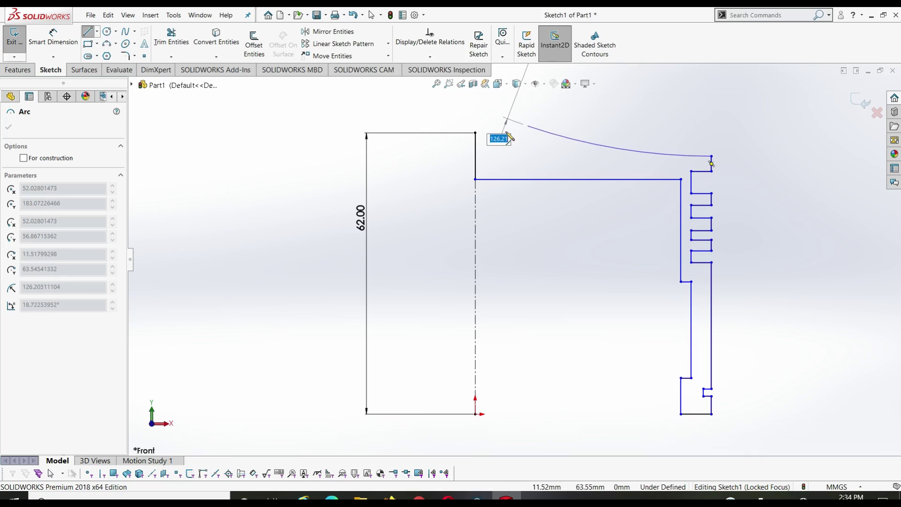
Finish the first crown arc, then delete it
left_click(475, 133)
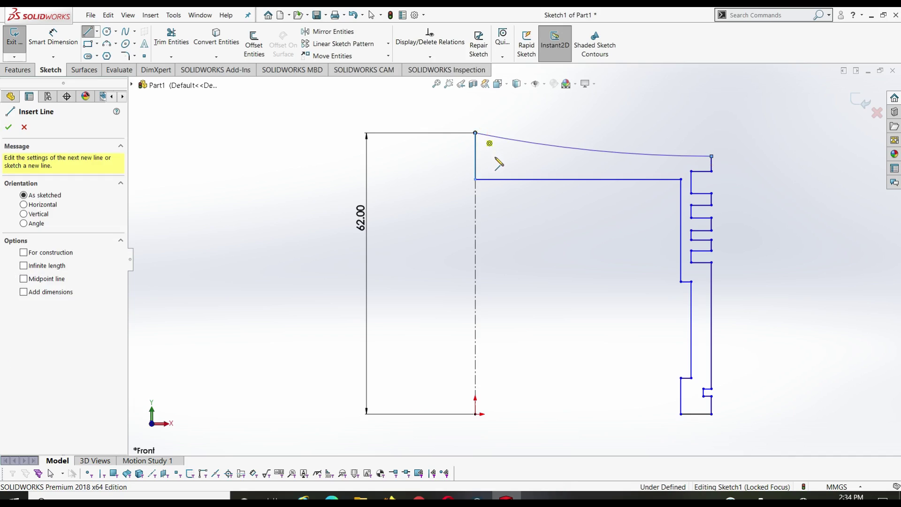
key("Escape")
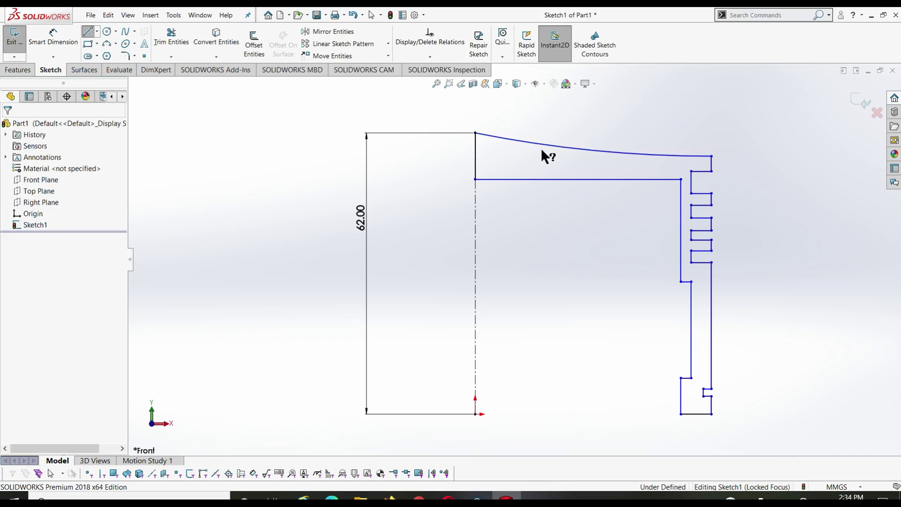
left_click(570, 148)
key("Delete")
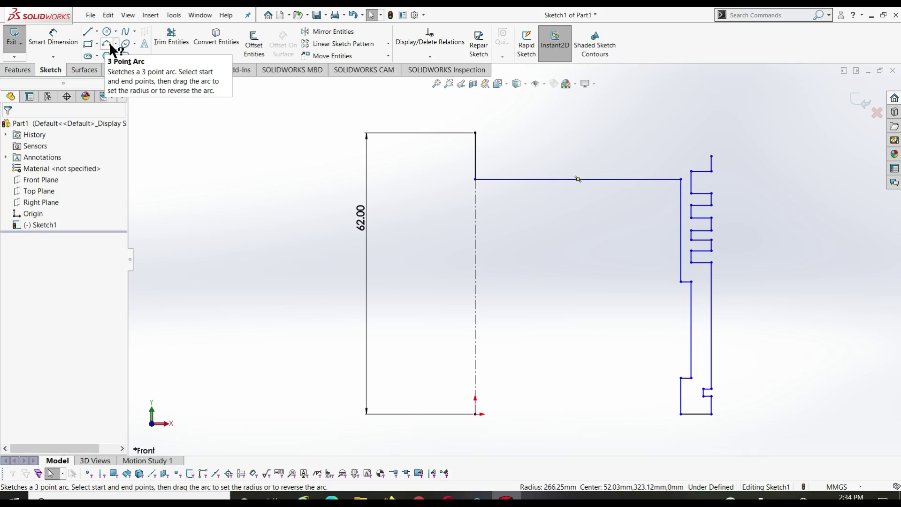
left_click(475, 133)
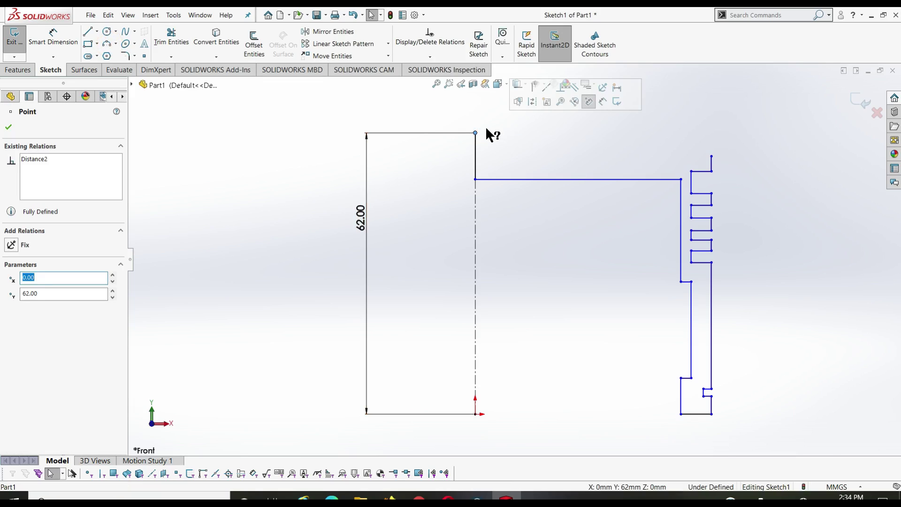
key("Escape")
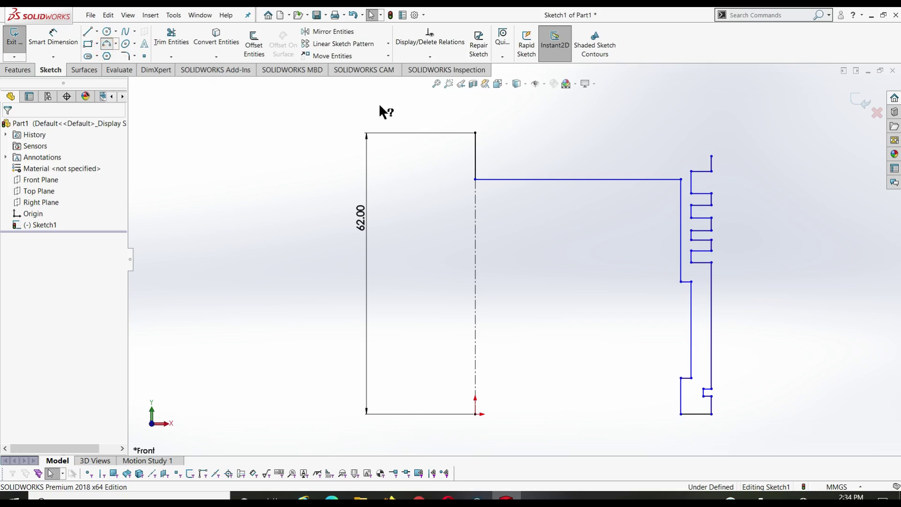
Draw a 3-point crown arc from the centreline top to the outer wall's top corner
left_click(475, 133)
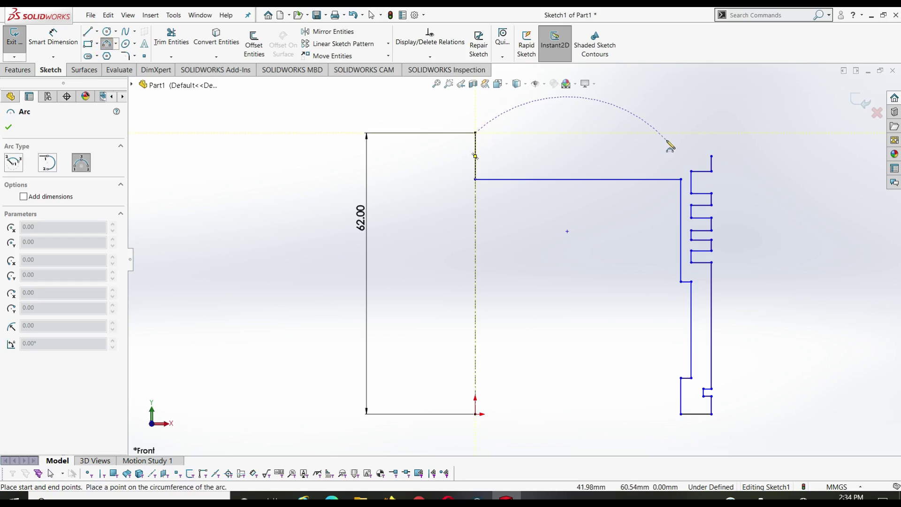
left_click(711, 156)
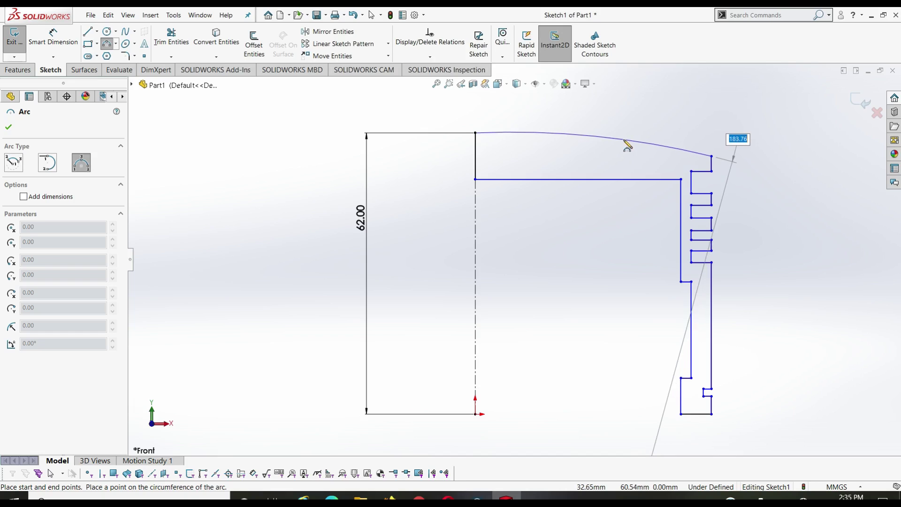
left_click(628, 146)
key("Escape")
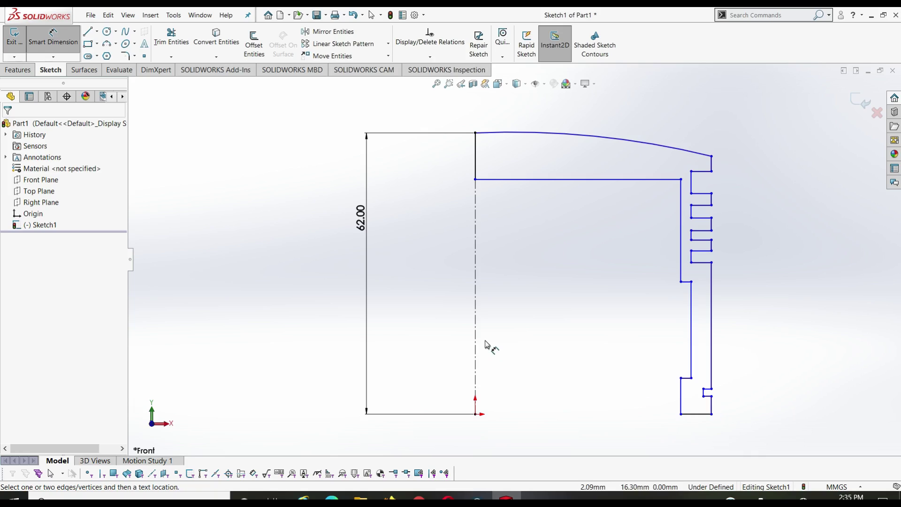
key("Escape")
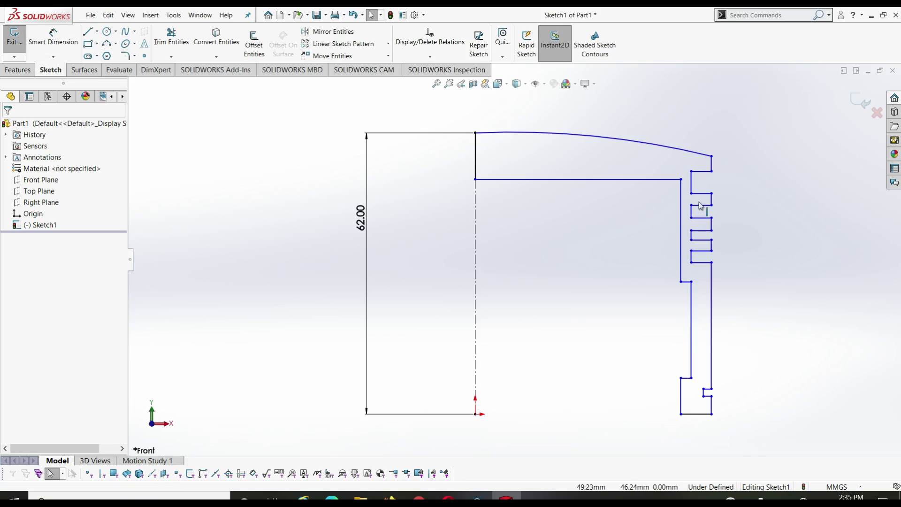
left_click(711, 156)
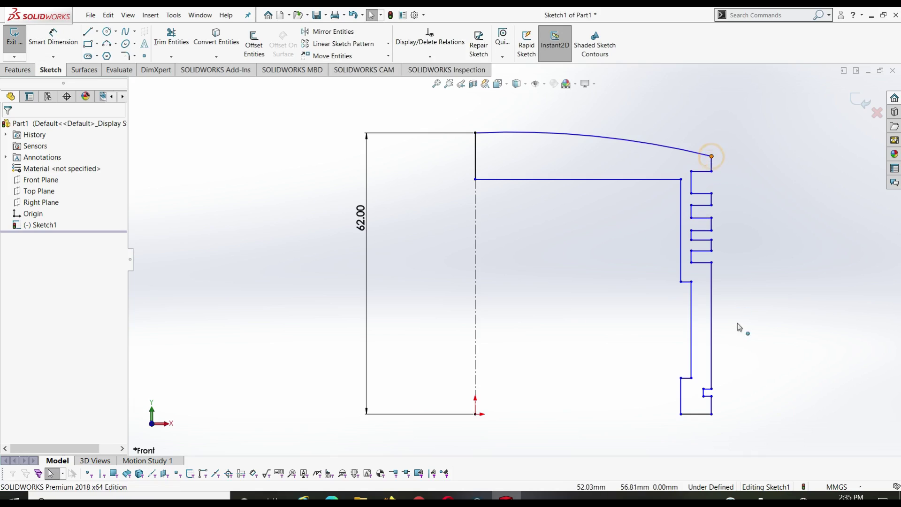
left_click(712, 414)
left_click(711, 397, "ctrl")
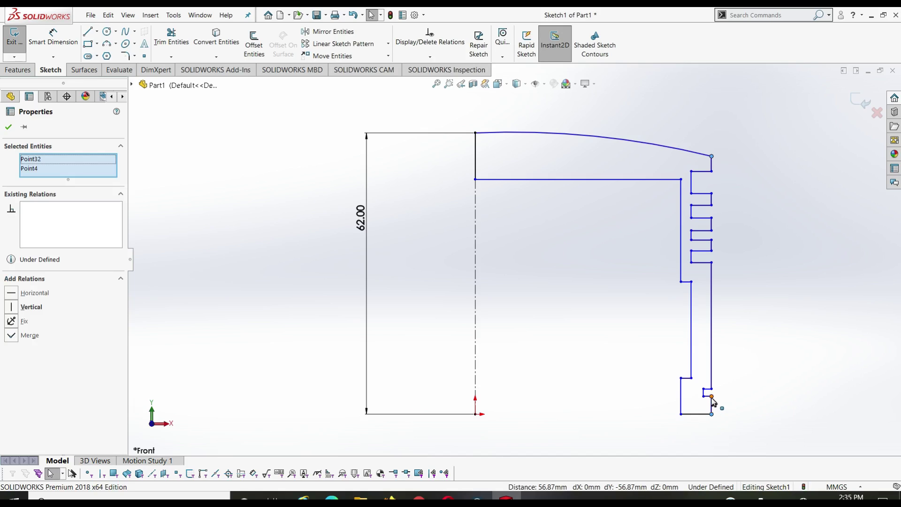
left_click(711, 395, "ctrl")
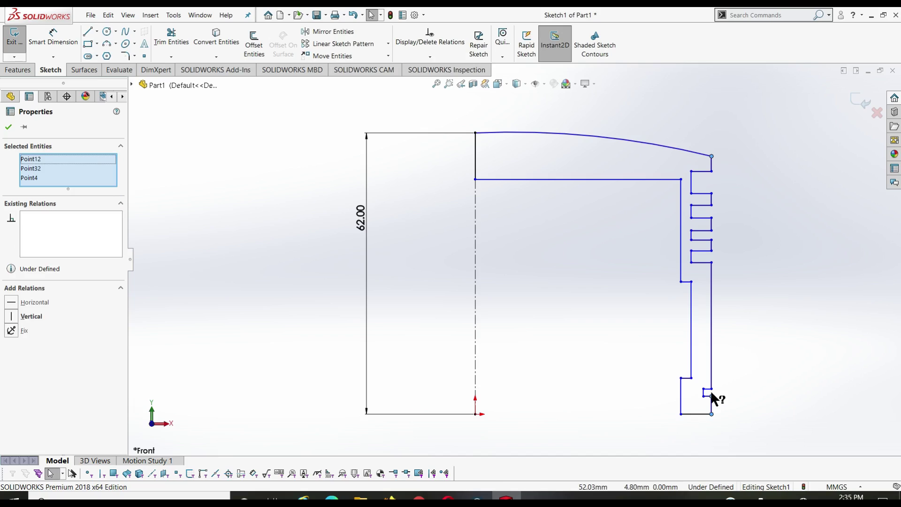
left_click(716, 242, "ctrl")
left_click(712, 248)
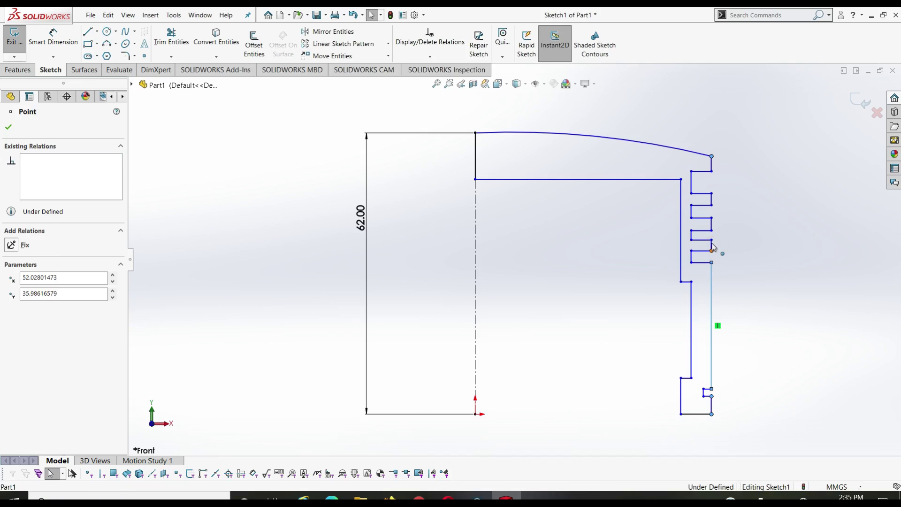
left_click(711, 238)
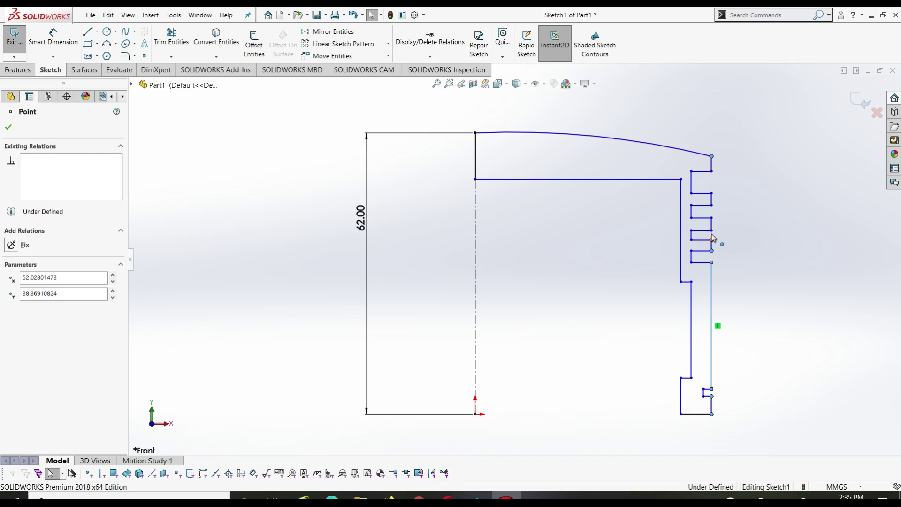
left_click(712, 229)
left_click(712, 217)
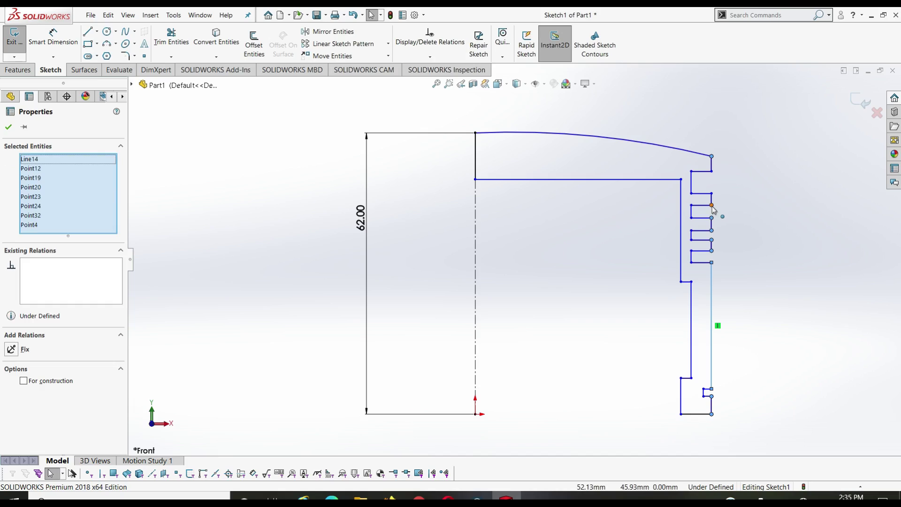
left_click(712, 206)
left_click(712, 193, "ctrl")
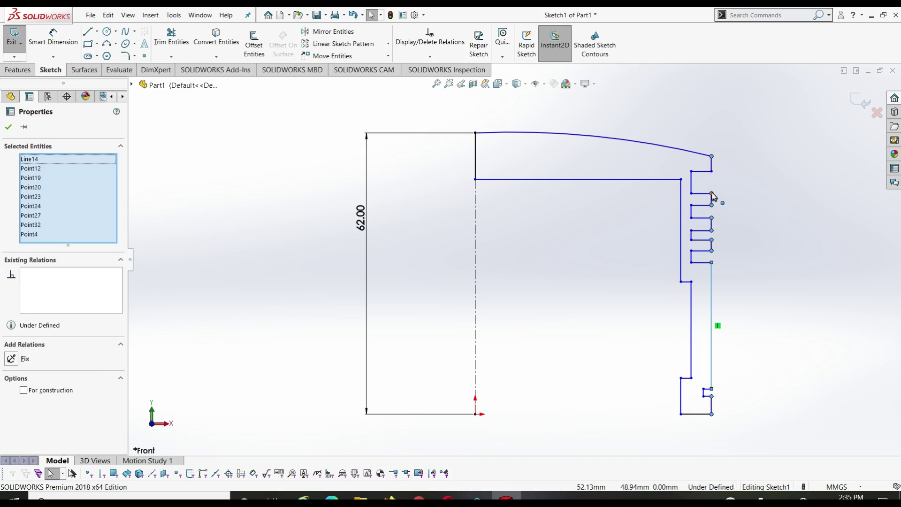
left_click(712, 174)
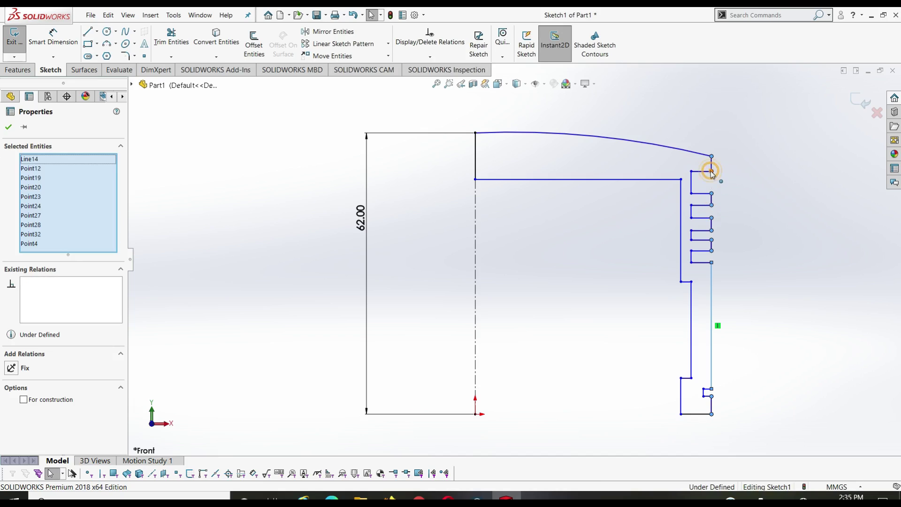
left_click(712, 172, "ctrl")
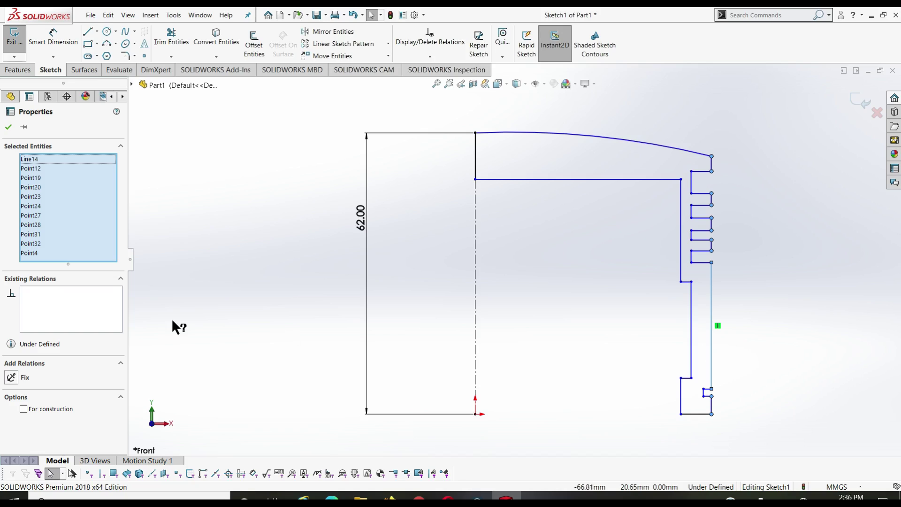
key("Escape")
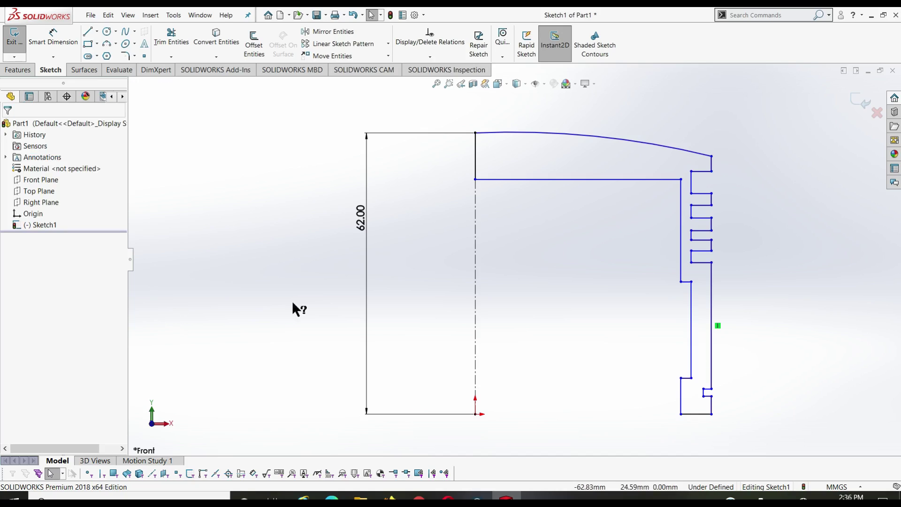
left_click(711, 415)
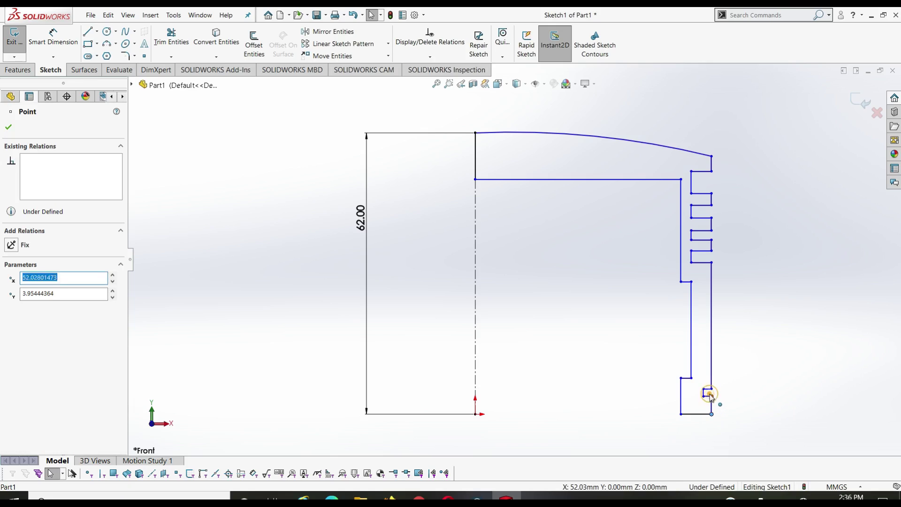
left_click(712, 390, "ctrl")
left_click(712, 397, "ctrl")
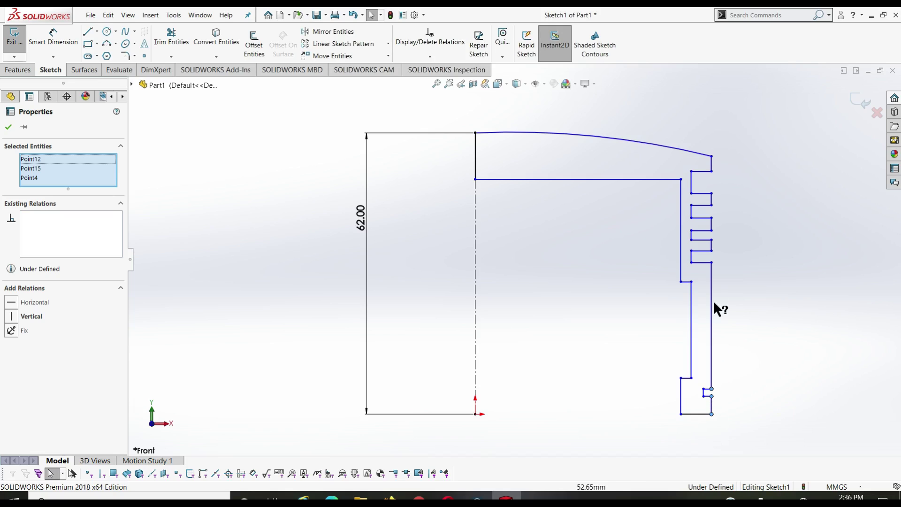
left_click(711, 263, "ctrl")
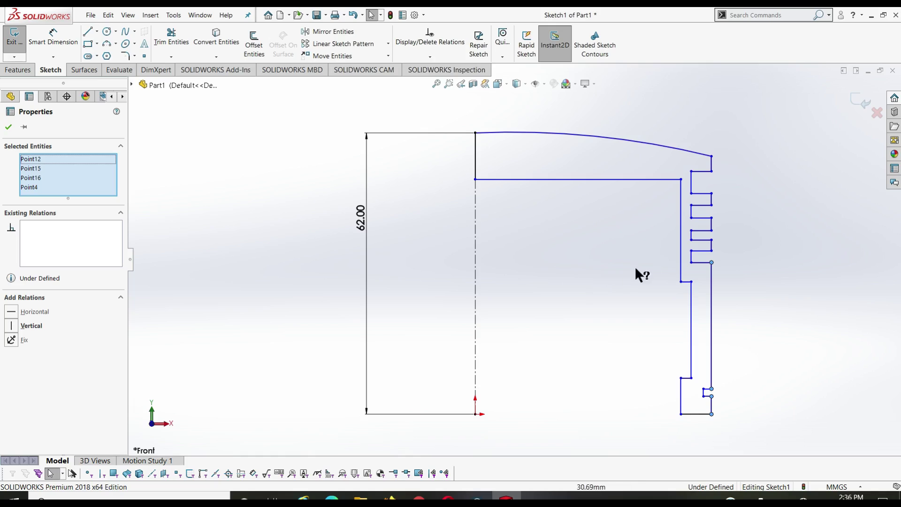
left_click(712, 251, "ctrl")
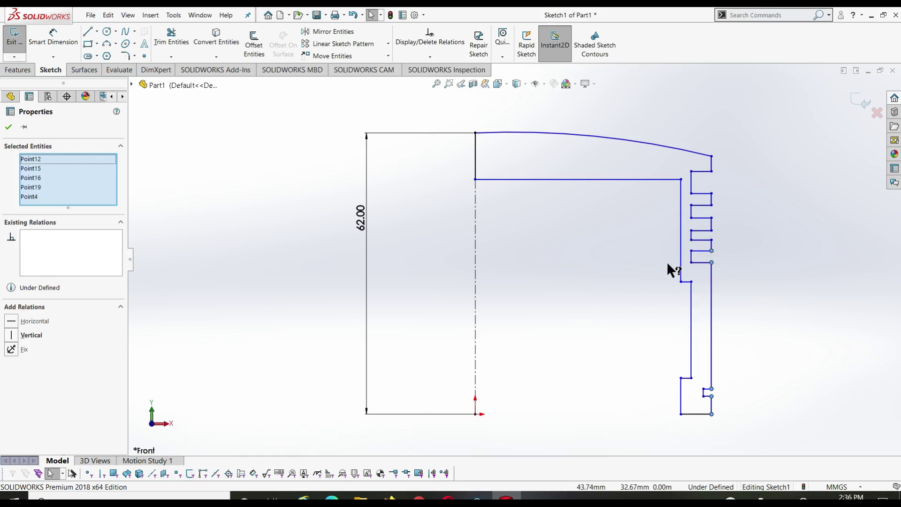
left_click(711, 240, "ctrl")
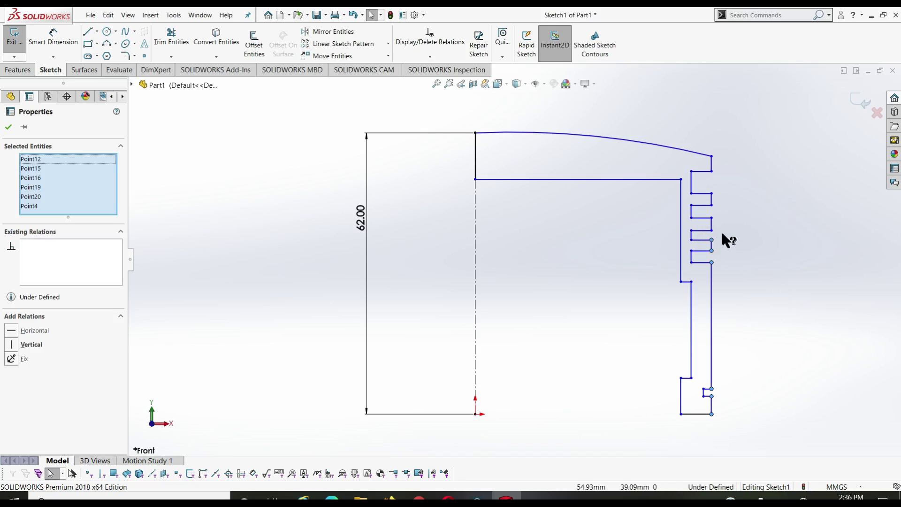
left_click(713, 231)
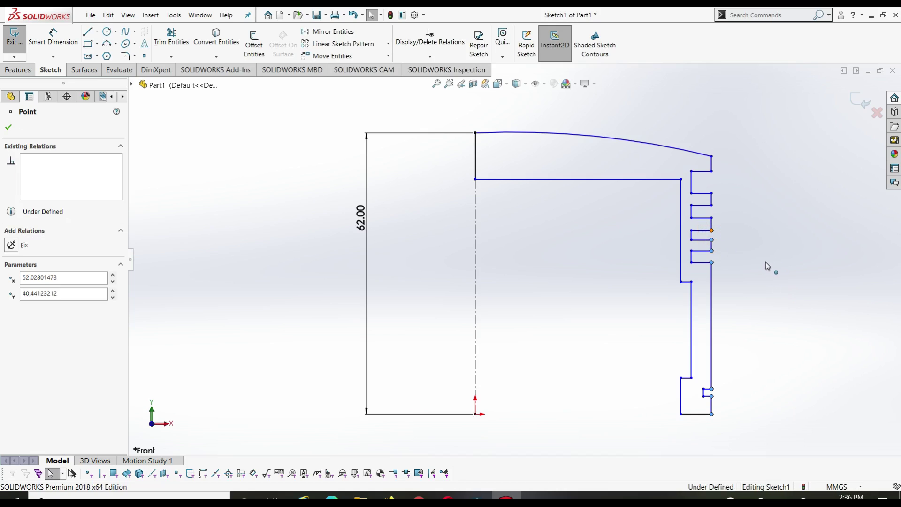
left_click(712, 219, "ctrl")
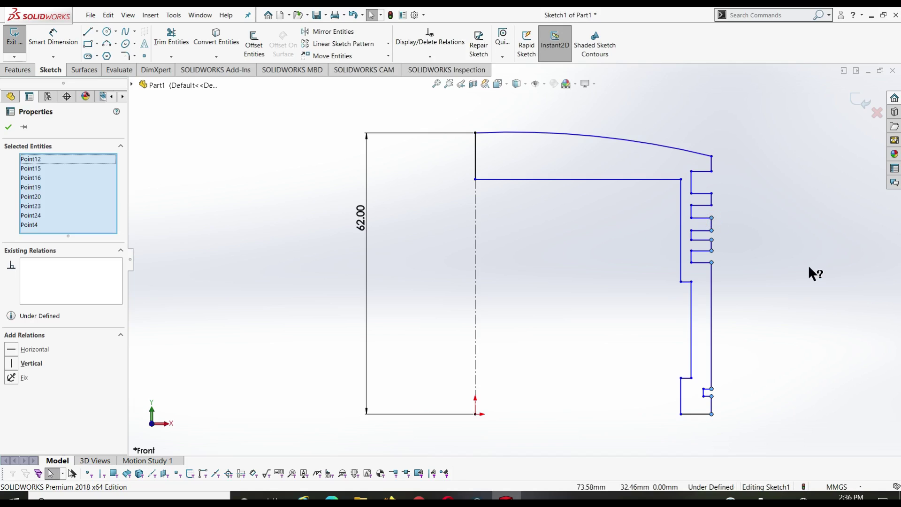
left_click(712, 218, "ctrl")
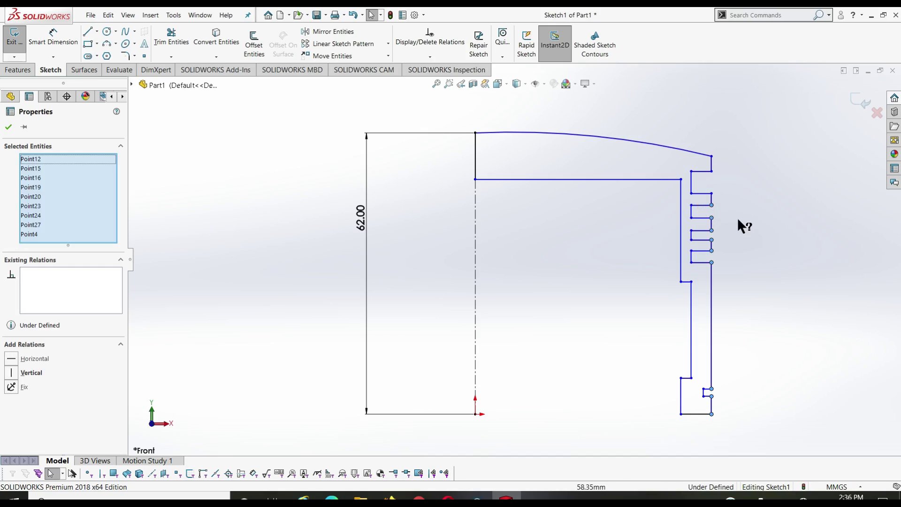
left_click(712, 193, "ctrl")
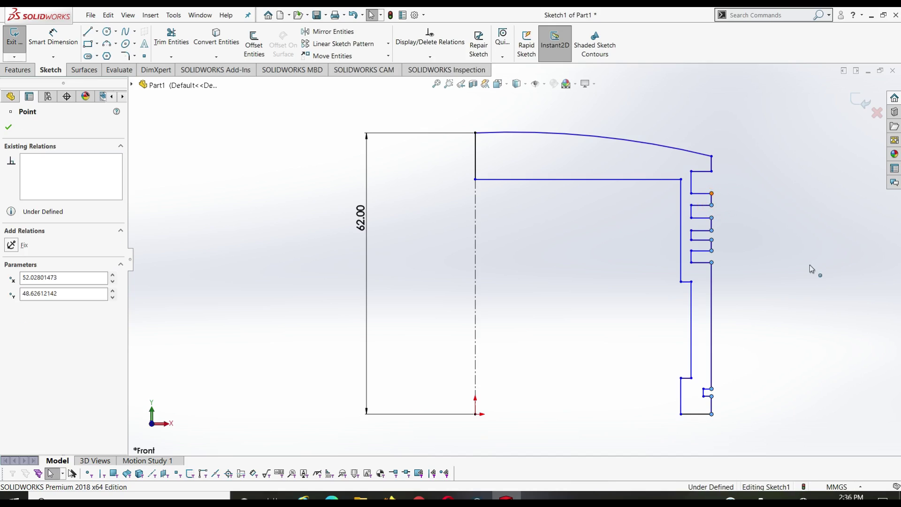
left_click(711, 171, "ctrl")
left_click(711, 156, "ctrl")
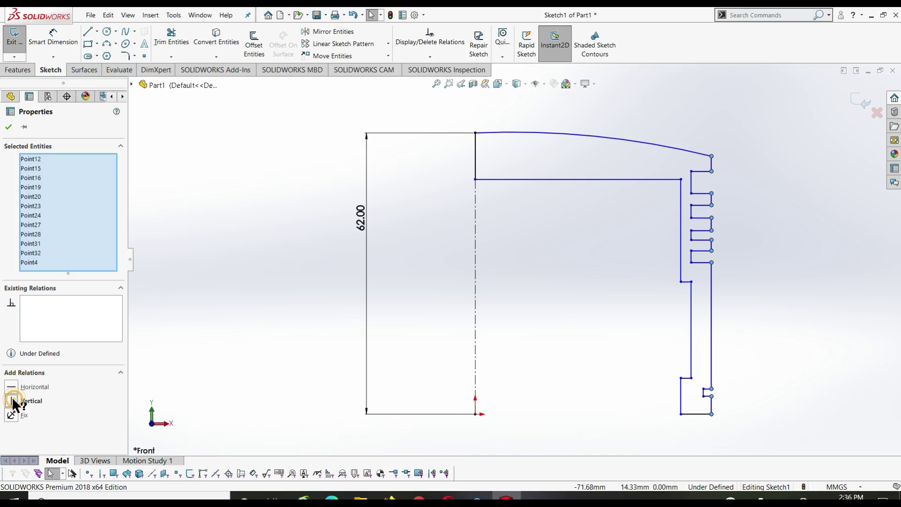
left_click(10, 132)
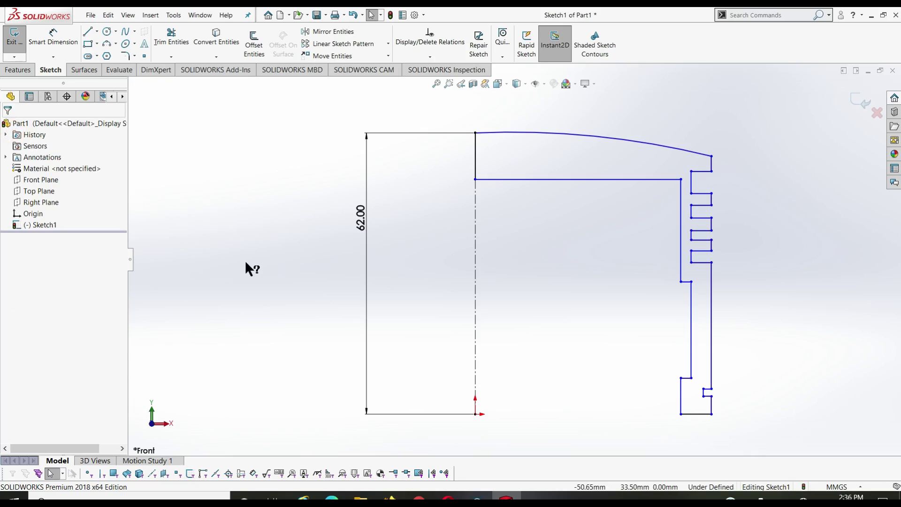
Make the two lower notch points vertical to each other
left_click(703, 397)
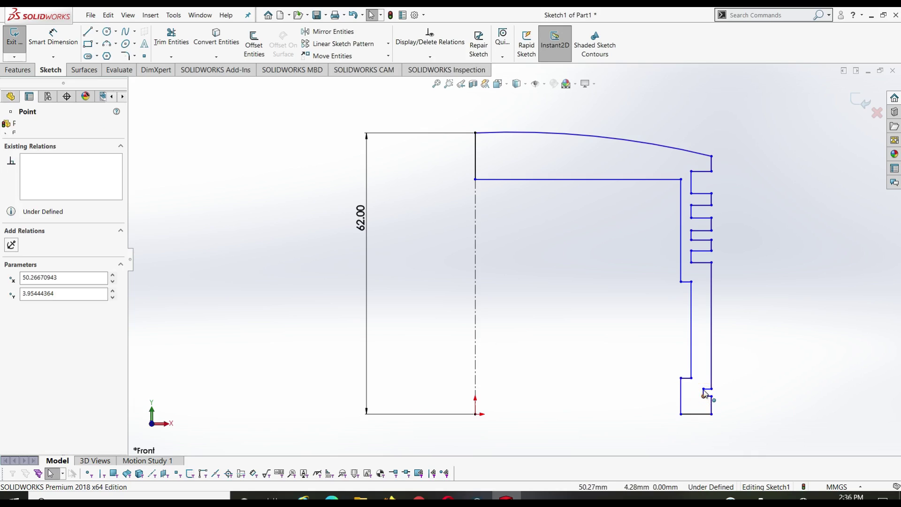
left_click(703, 389)
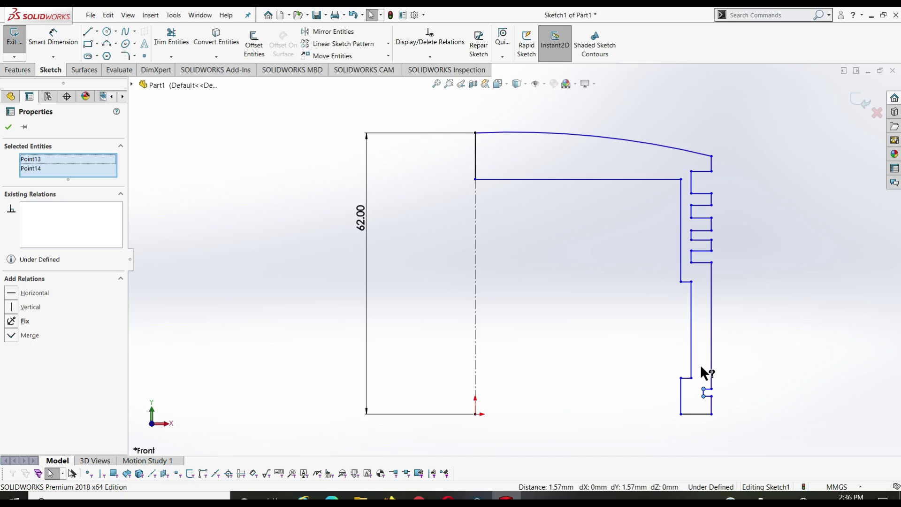
left_click(11, 307)
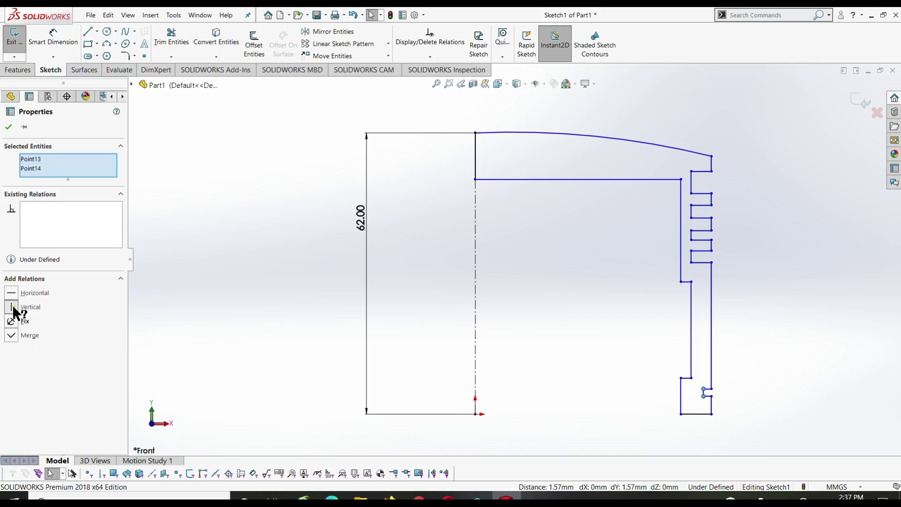
left_click(9, 127)
left_click(224, 251)
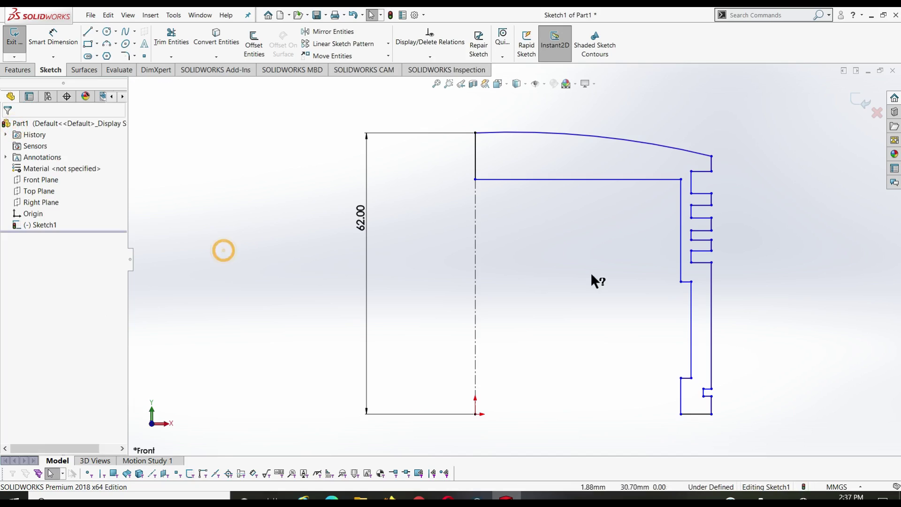
Align all the ring-groove inner corners with a single Vertical relation
left_click(692, 263)
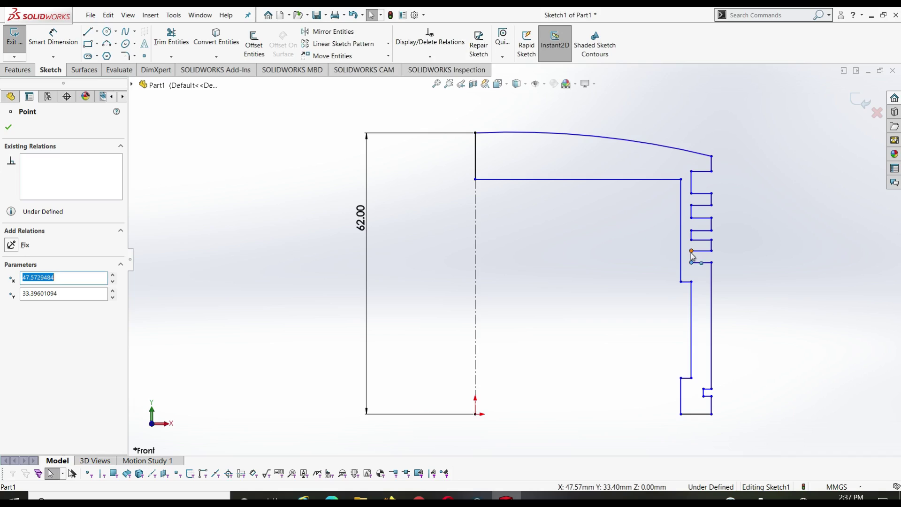
left_click(692, 250, "ctrl")
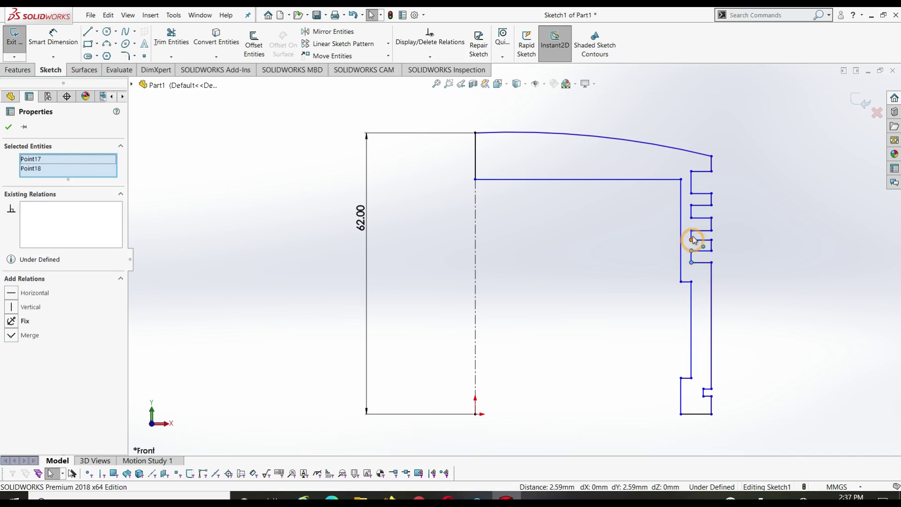
left_click(692, 240, "ctrl")
left_click(691, 230, "ctrl")
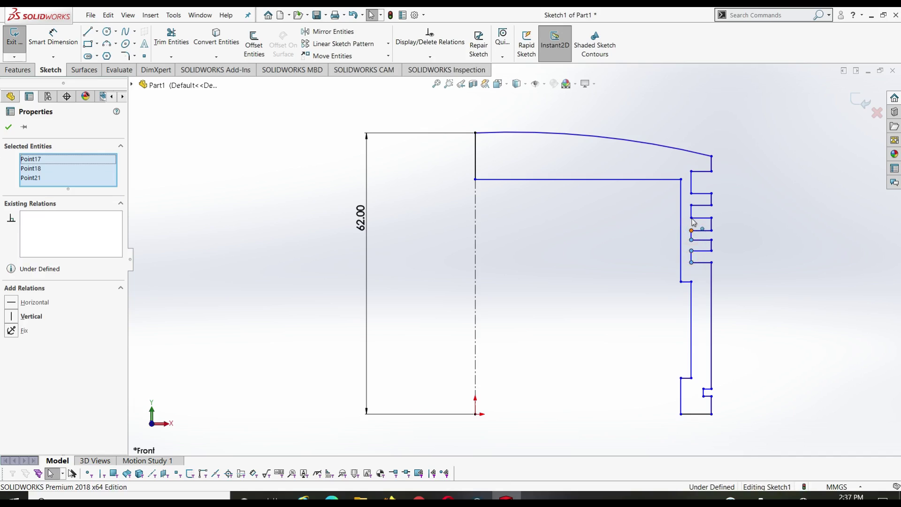
left_click(693, 209)
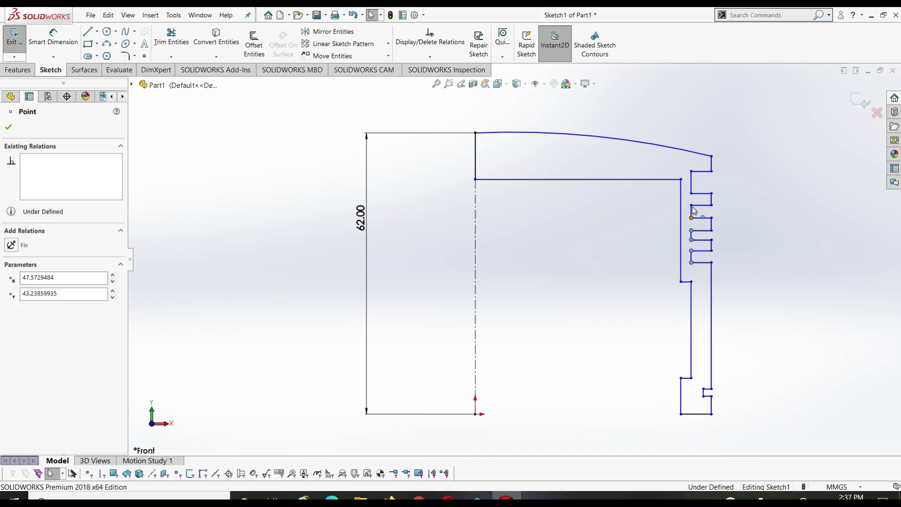
left_click(692, 205, "ctrl")
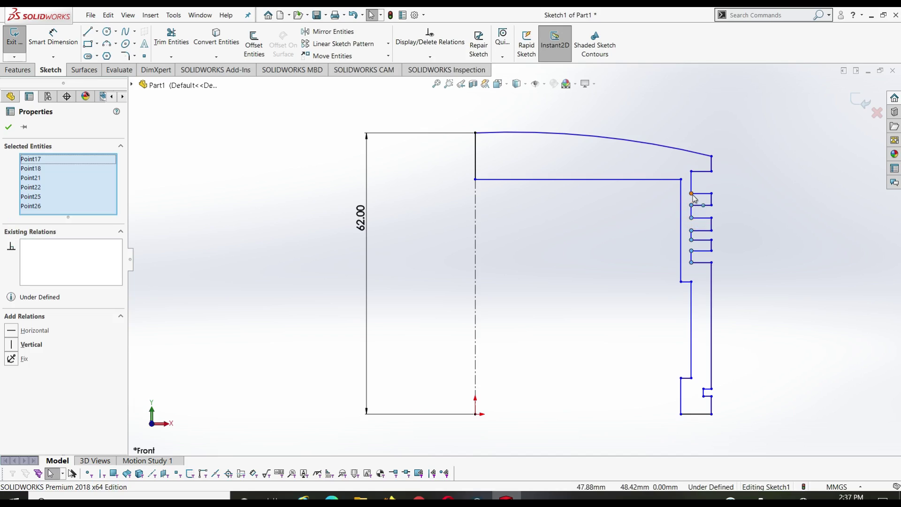
left_click(691, 171, "ctrl")
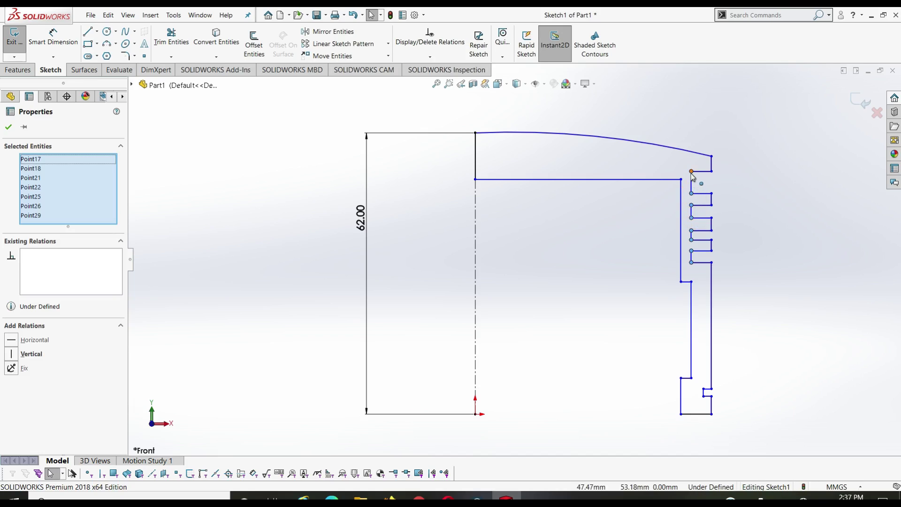
left_click(691, 172, "ctrl")
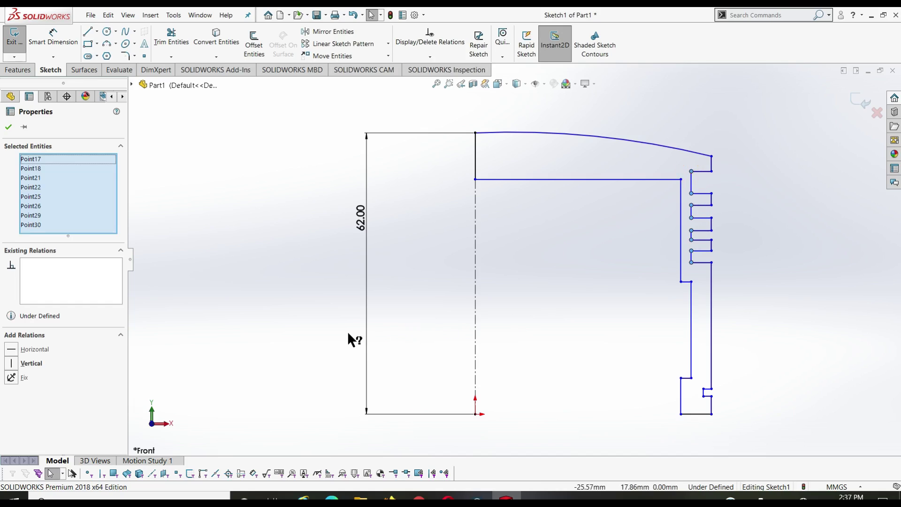
left_click(11, 363)
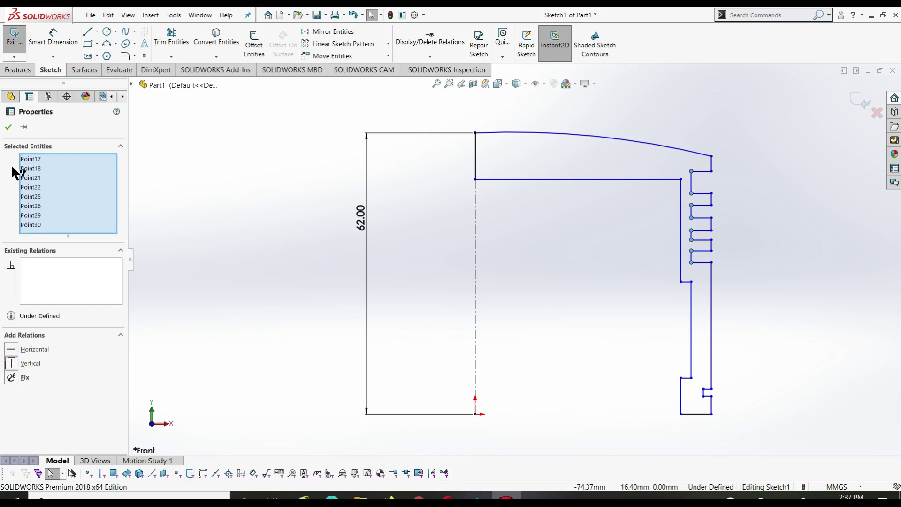
left_click(8, 127)
left_click(266, 250)
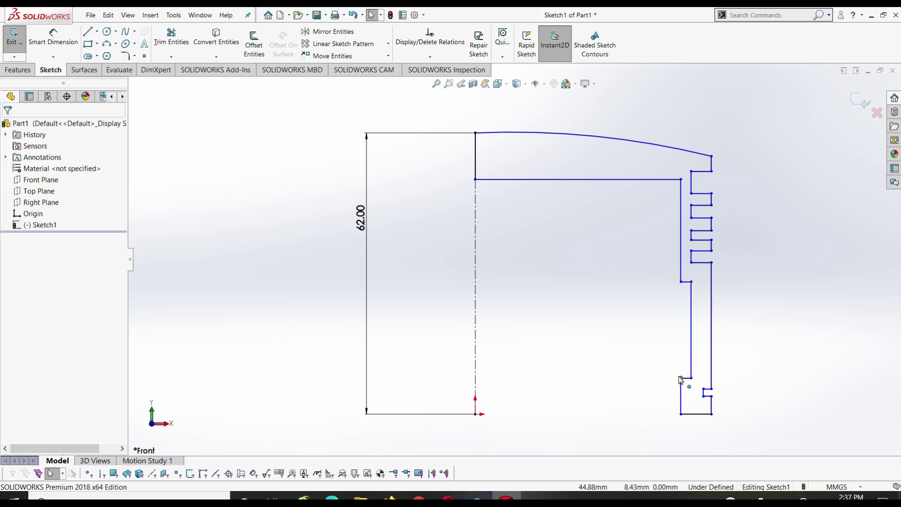
Set an inner wall point's Y to 29.148157 and align the inner-wall step points vertically
left_click(680, 282)
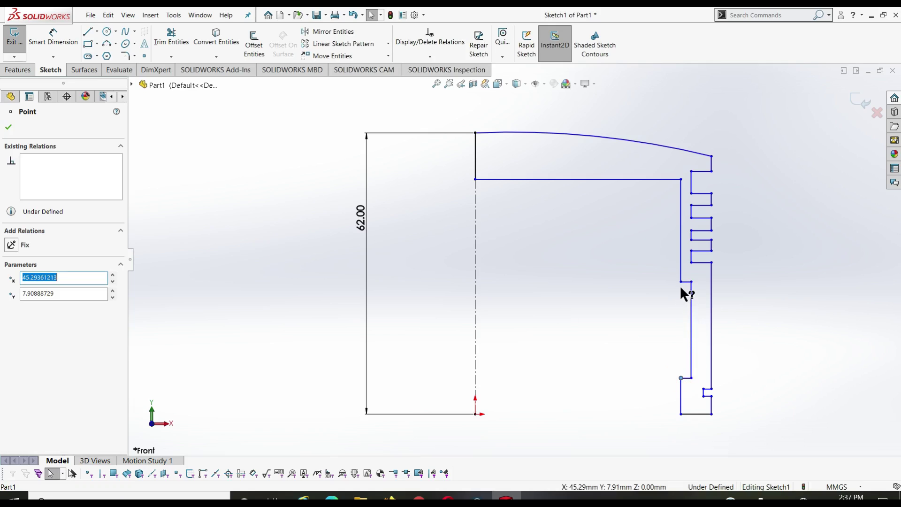
key("Tab")
type("29.148157")
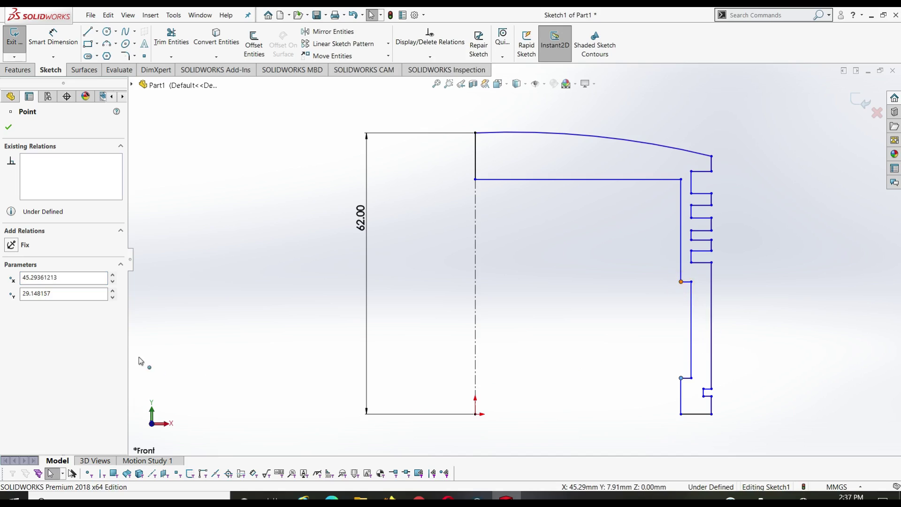
left_click(12, 307)
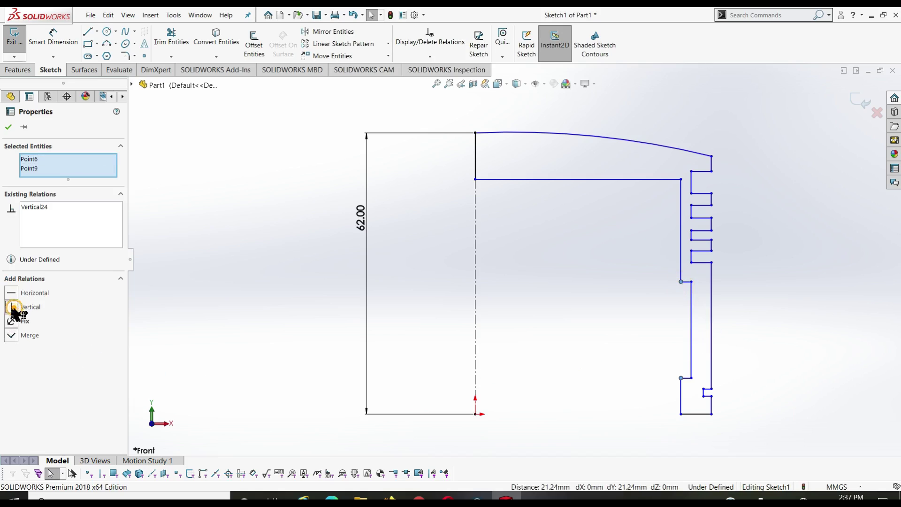
left_click(204, 345)
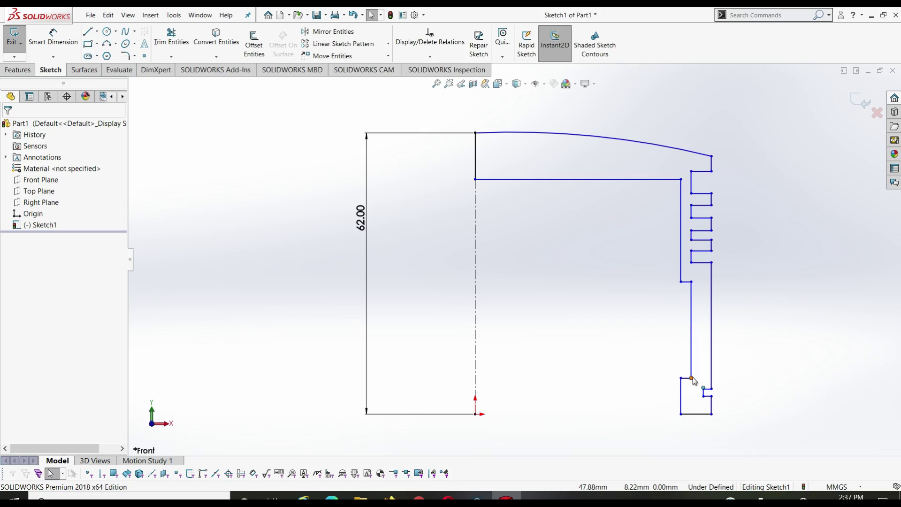
left_click(690, 282)
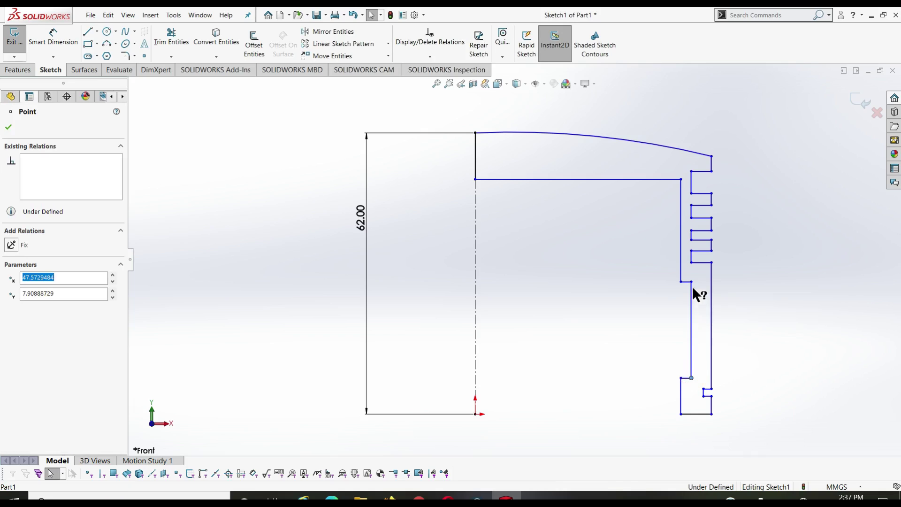
left_click(567, 318, "ctrl")
left_click(10, 306)
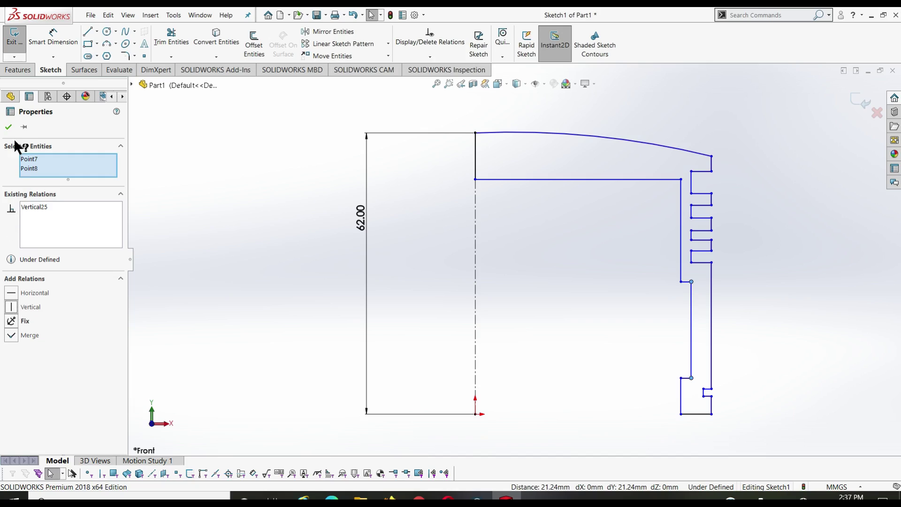
left_click(8, 127)
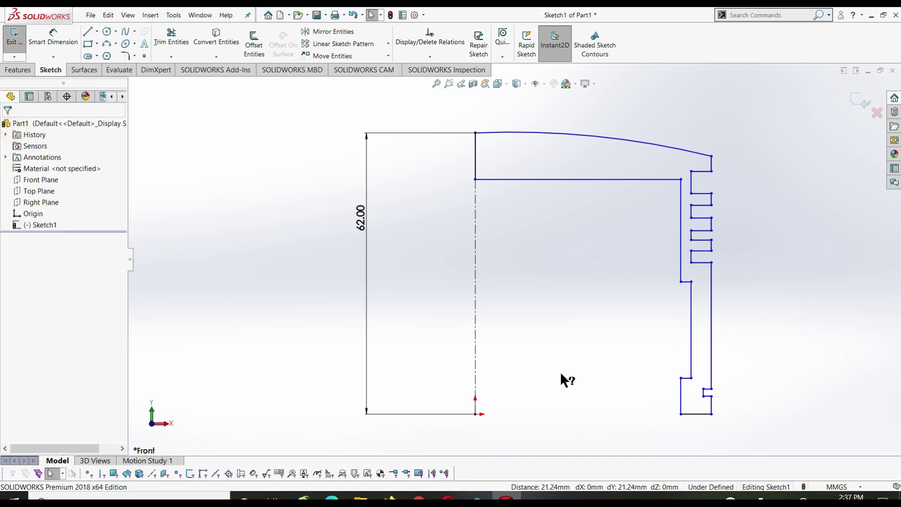
Align the lower inner skirt point vertically with the bottom corner and the inner wall corner
left_click(680, 378)
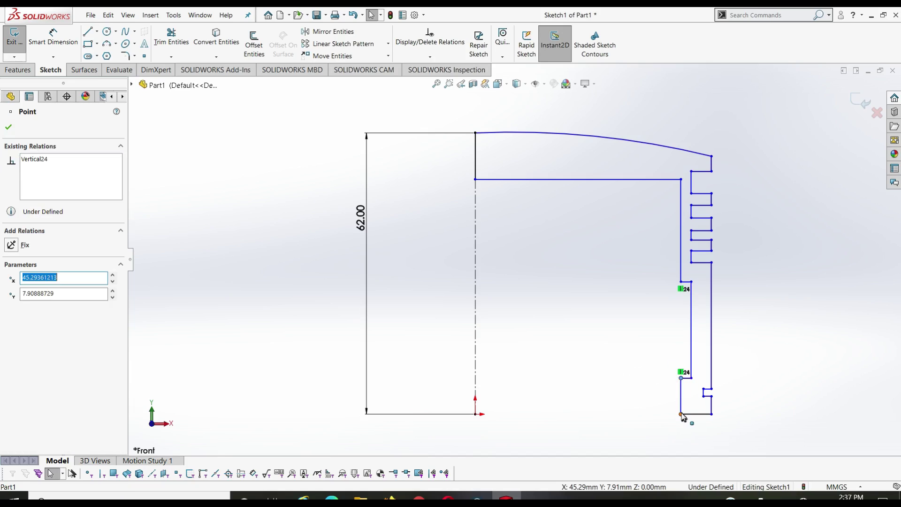
left_click(681, 414, "ctrl")
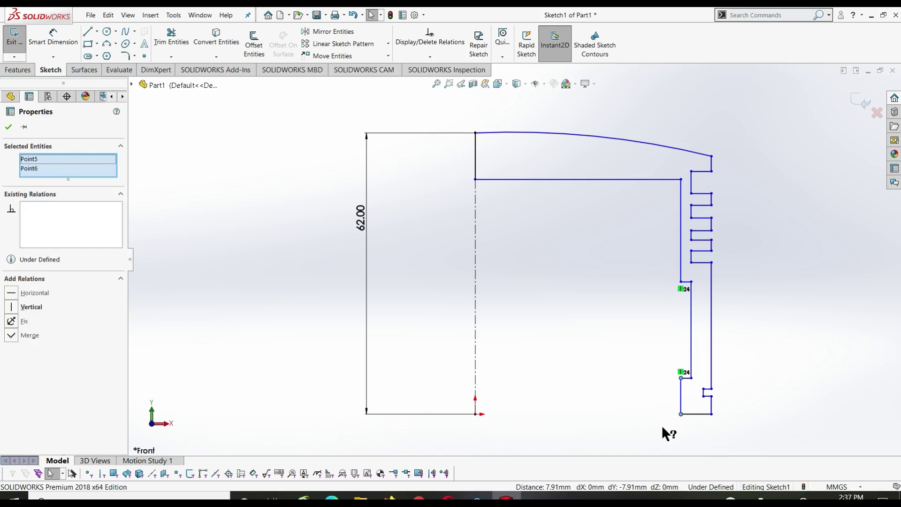
left_click(11, 307)
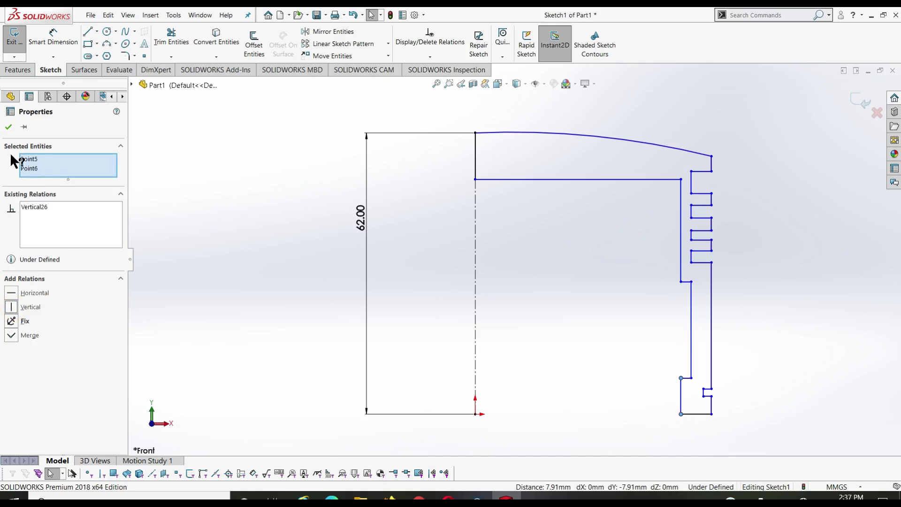
left_click(9, 127)
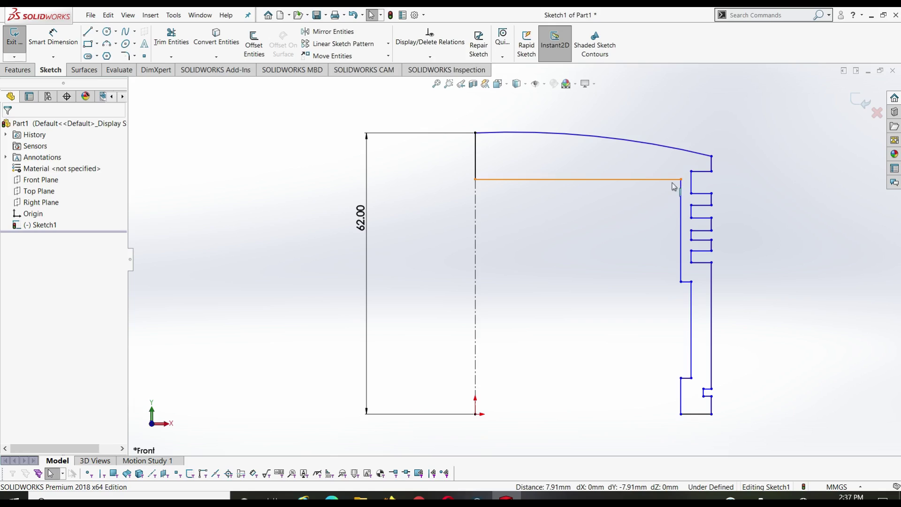
left_click(681, 282)
left_click(680, 378, "ctrl")
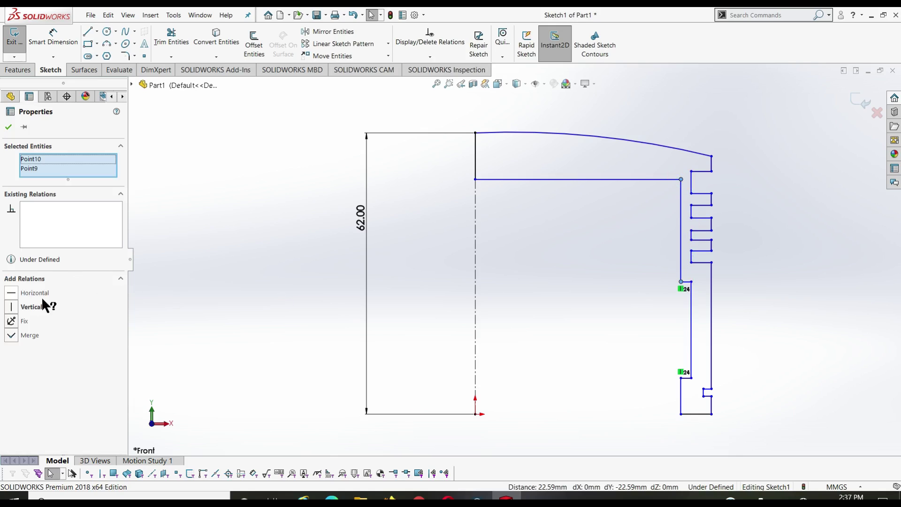
left_click(11, 307)
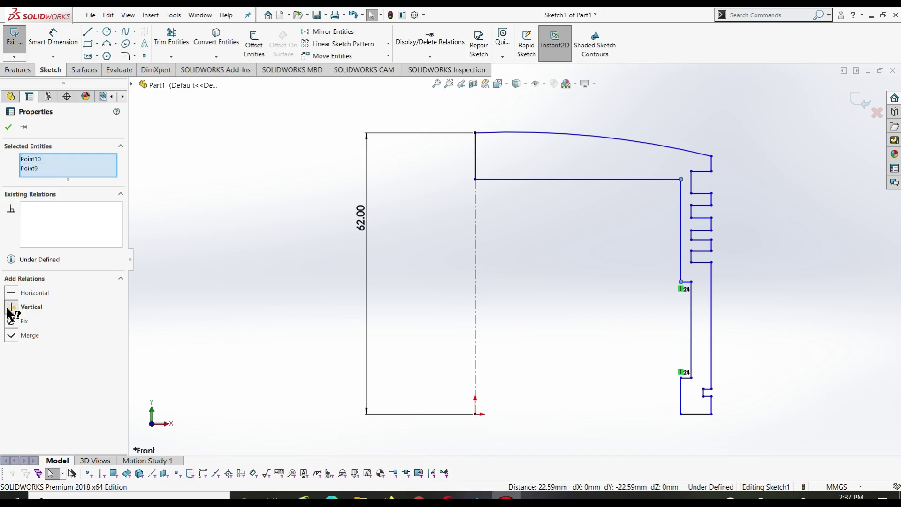
left_click(8, 128)
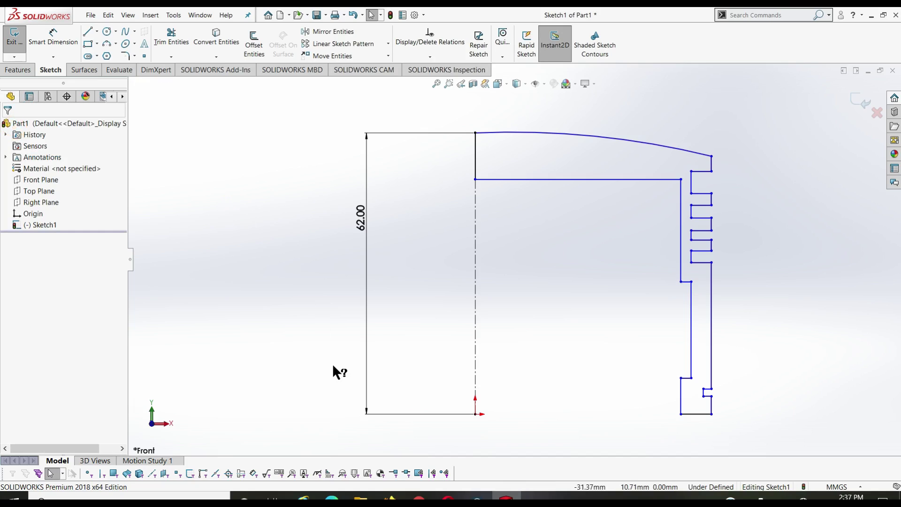
Dimension the centreline-to-lower-outer-edge width below the sketch as 92 mm
right_click_drag(320, 379, 312, 293)
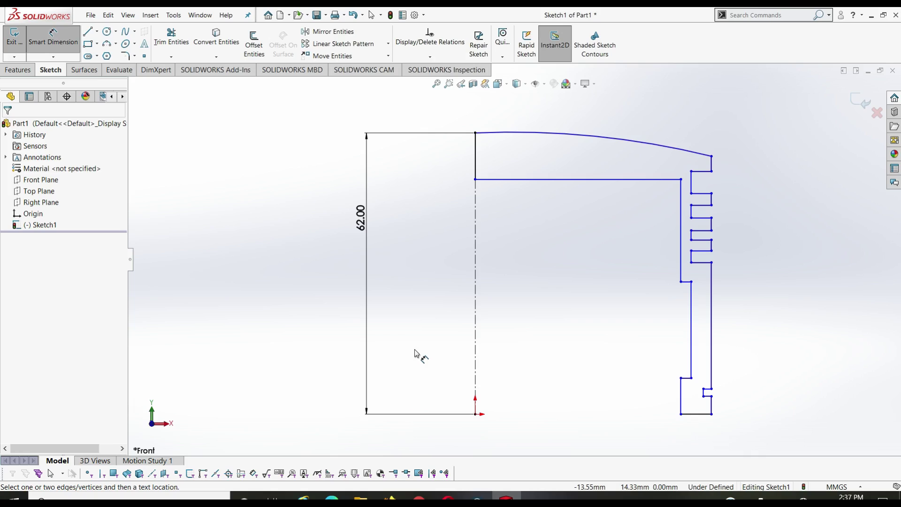
left_click(711, 405)
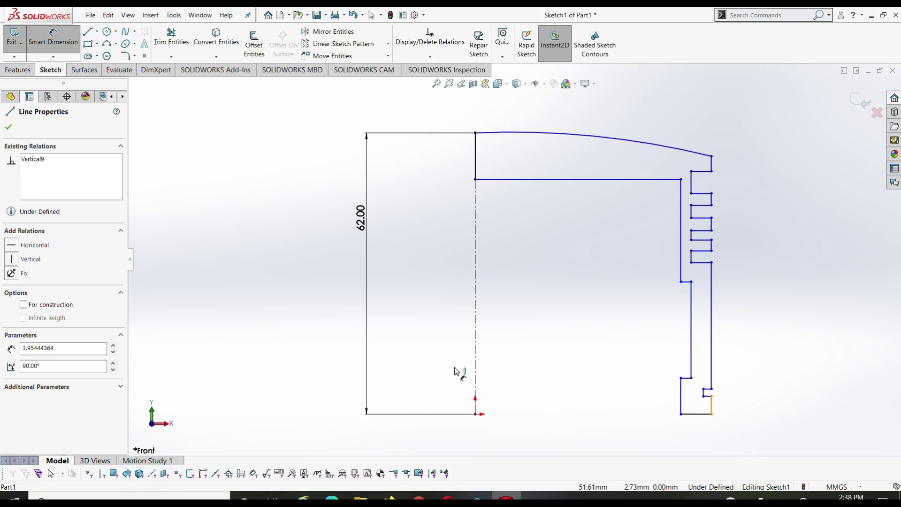
left_click(475, 379)
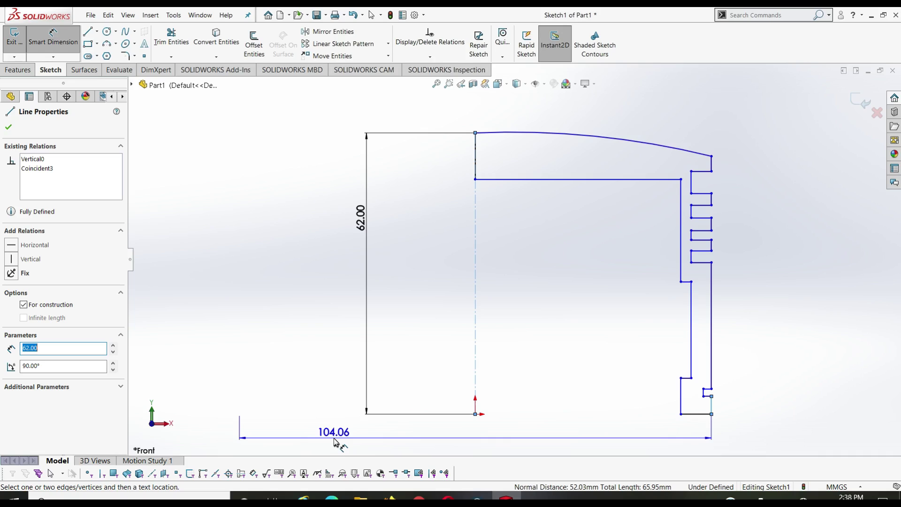
key("z")
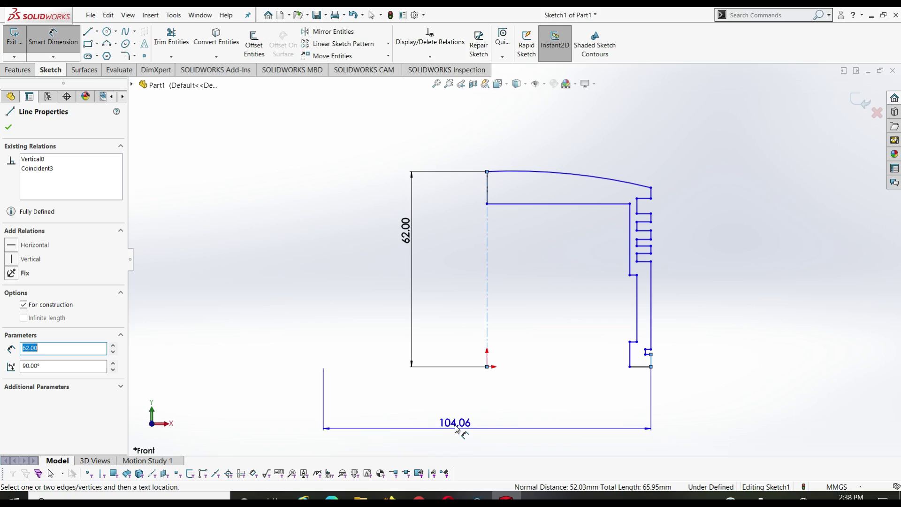
middle_click_drag(456, 426, 438, 365, "ctrl")
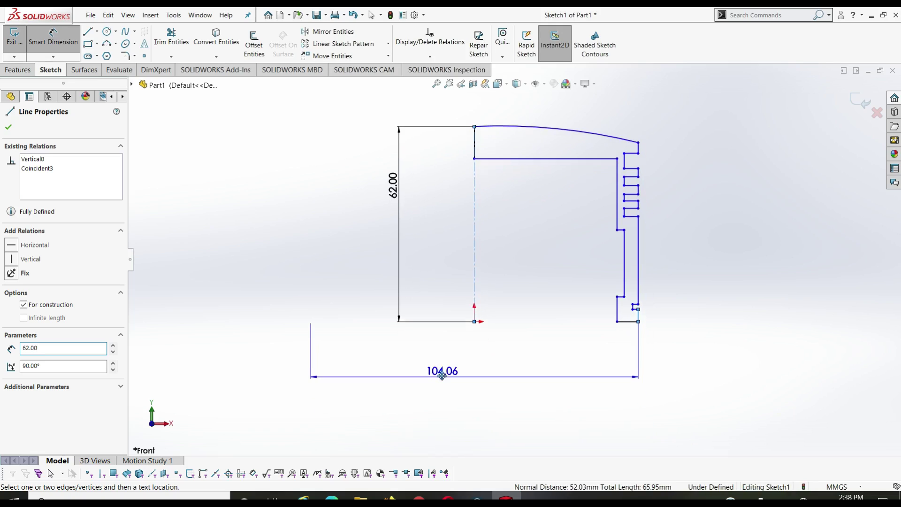
left_click(453, 418)
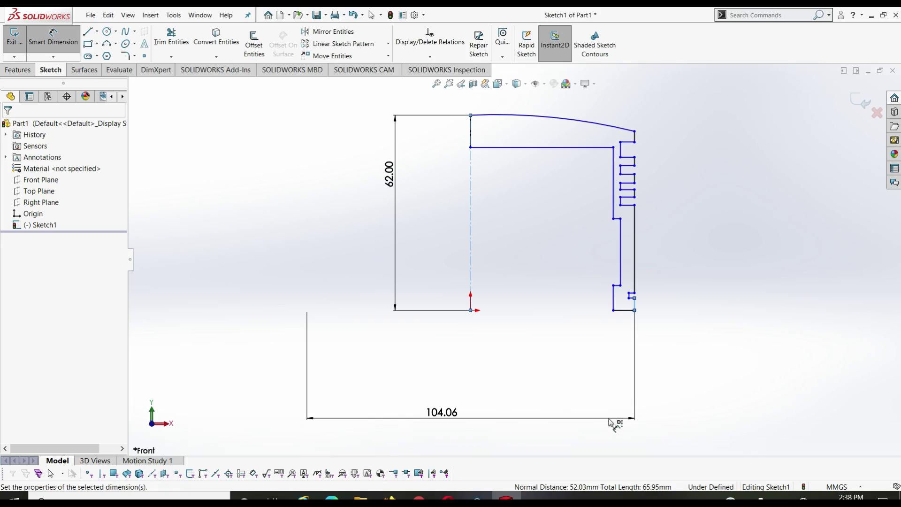
type("9")
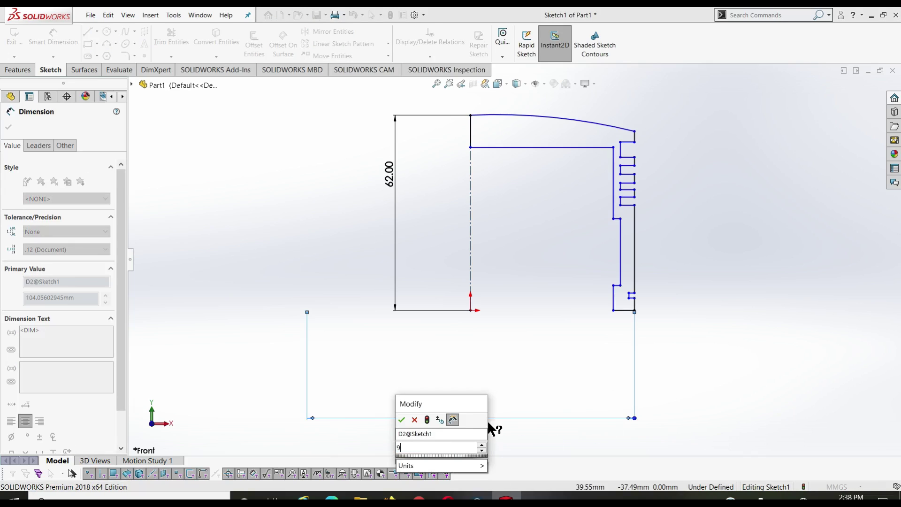
type("2")
key("Return")
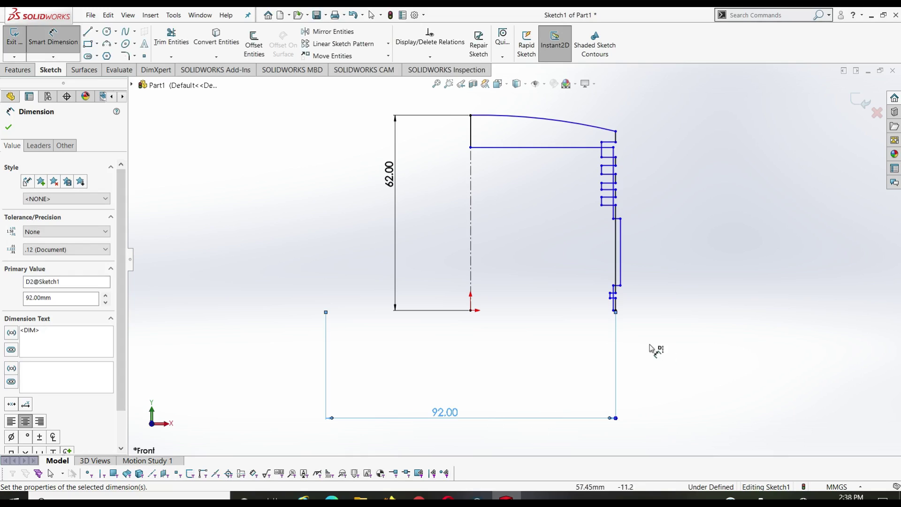
scroll(614, 292, "down", 1)
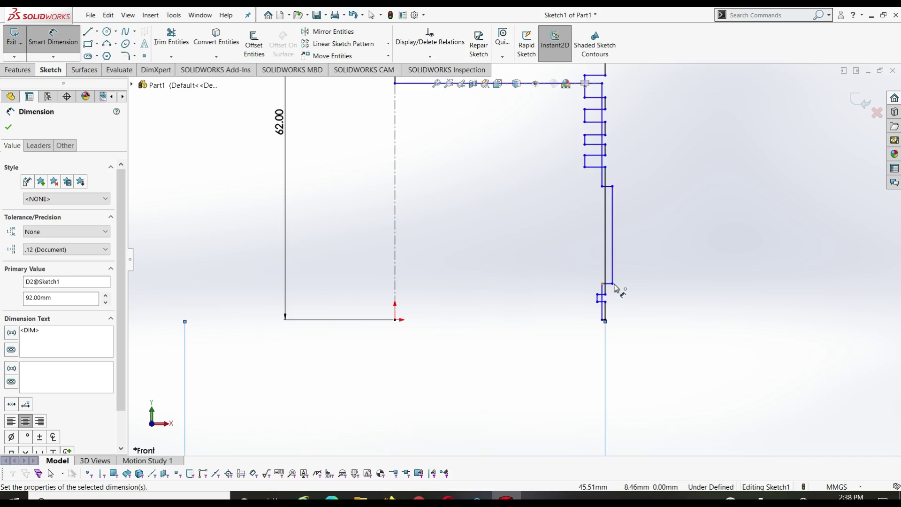
scroll(617, 292, "down", 2)
scroll(610, 297, "down", 1)
scroll(607, 298, "down", 1)
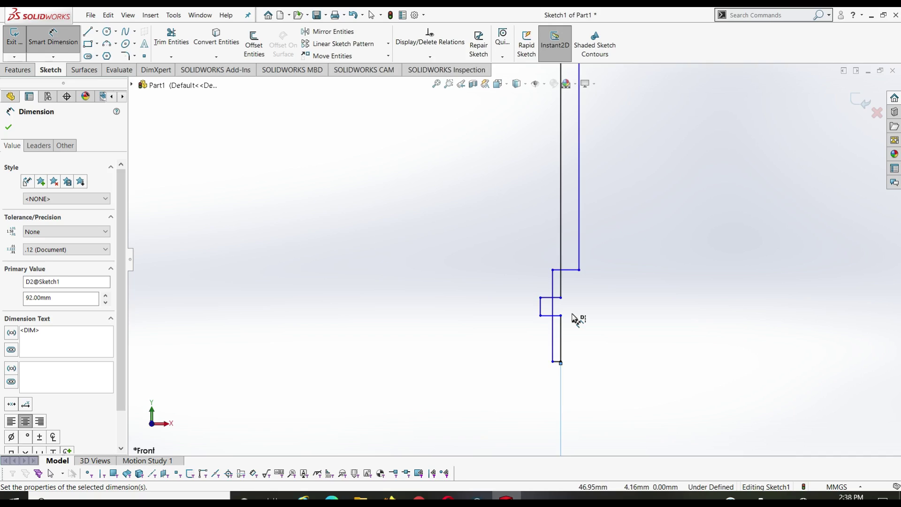
scroll(569, 336, "up", 2)
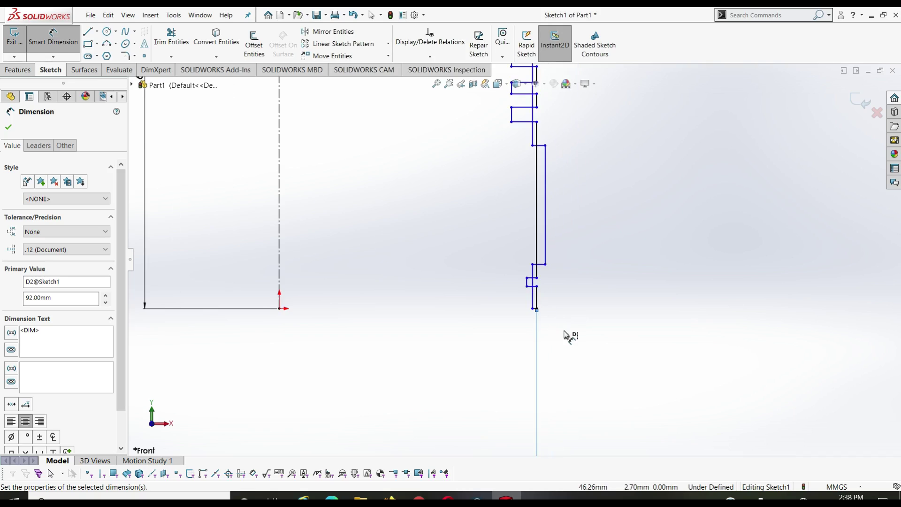
scroll(567, 333, "up", 1)
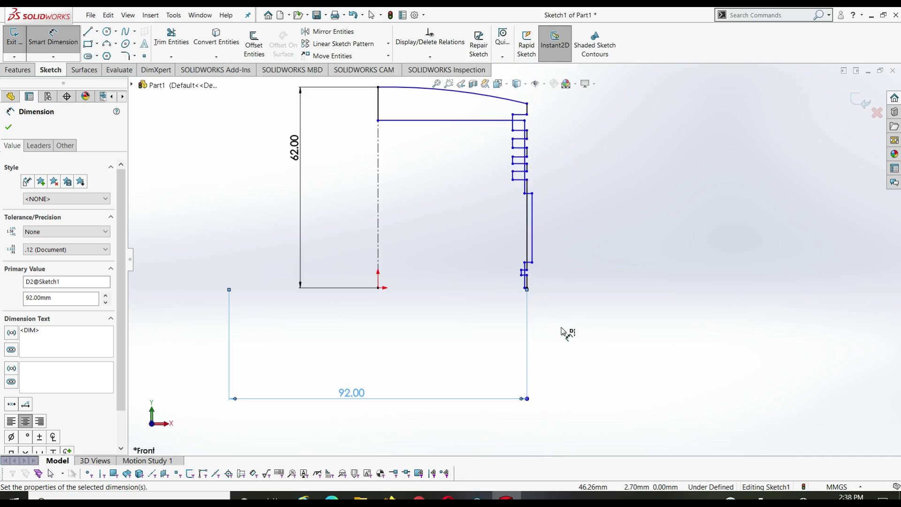
Dimension the lowest groove corner horizontally at 85 mm, placed above the 92.00 dimension
left_click(522, 272)
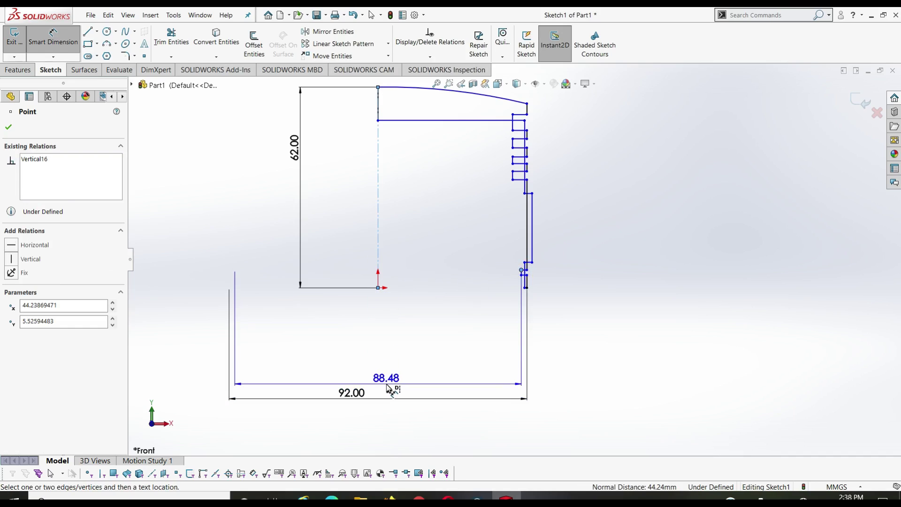
left_click(387, 388)
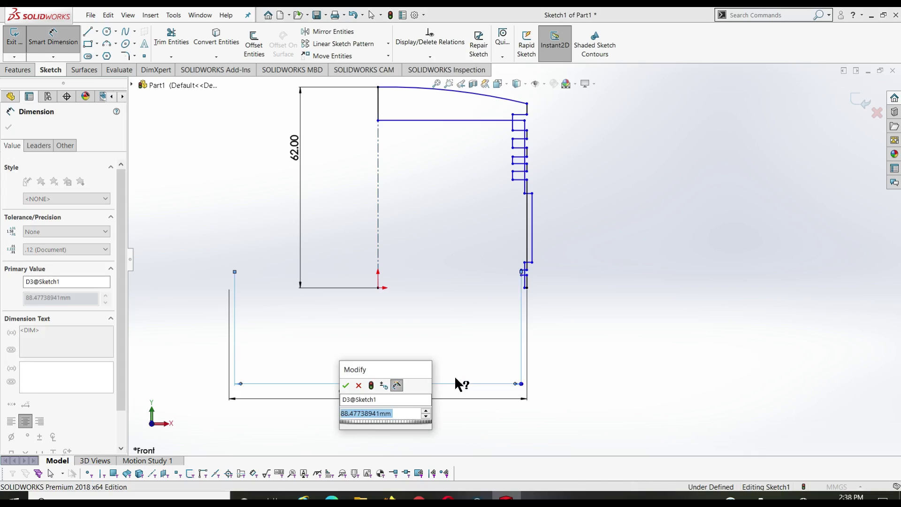
type("88.48")
key("Return")
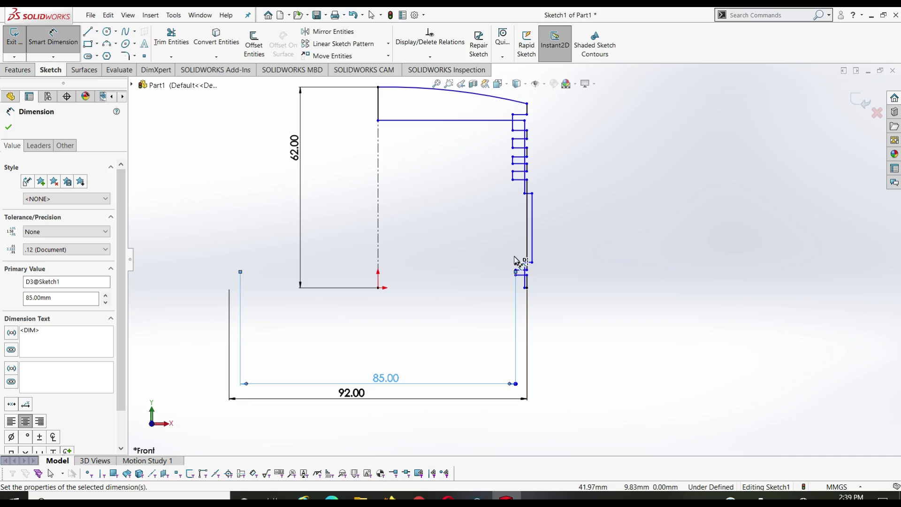
scroll(540, 265, "down", 1)
scroll(538, 267, "down", 2)
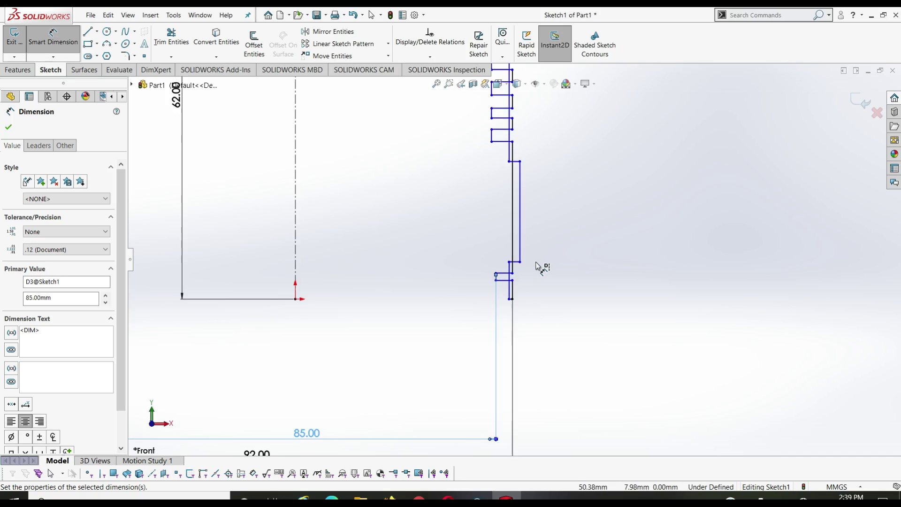
scroll(539, 266, "down", 1)
scroll(507, 280, "down", 2)
scroll(508, 278, "down", 2)
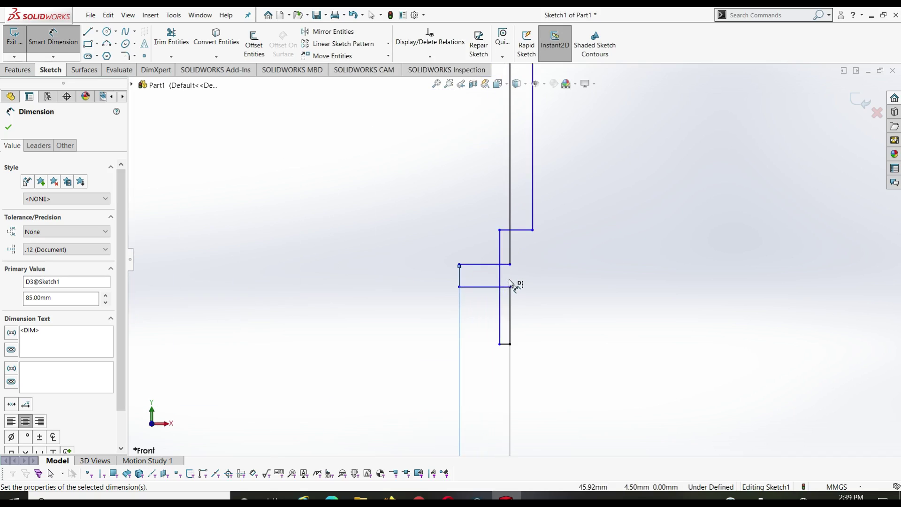
scroll(509, 276, "down", 1)
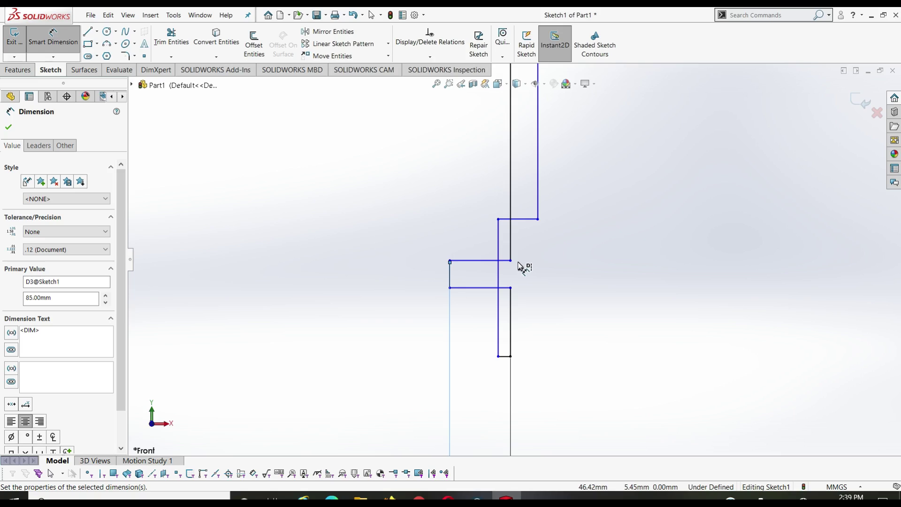
scroll(543, 250, "up", 2)
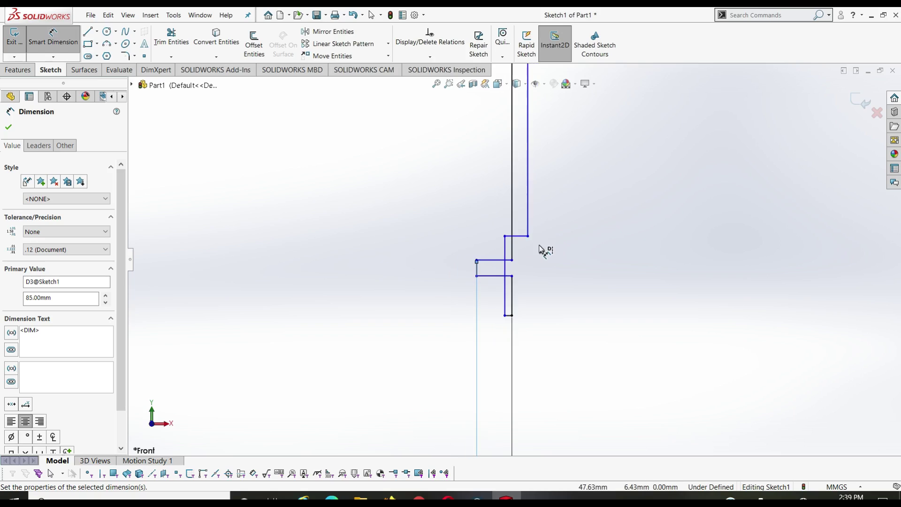
scroll(545, 251, "up", 3)
scroll(543, 250, "up", 1)
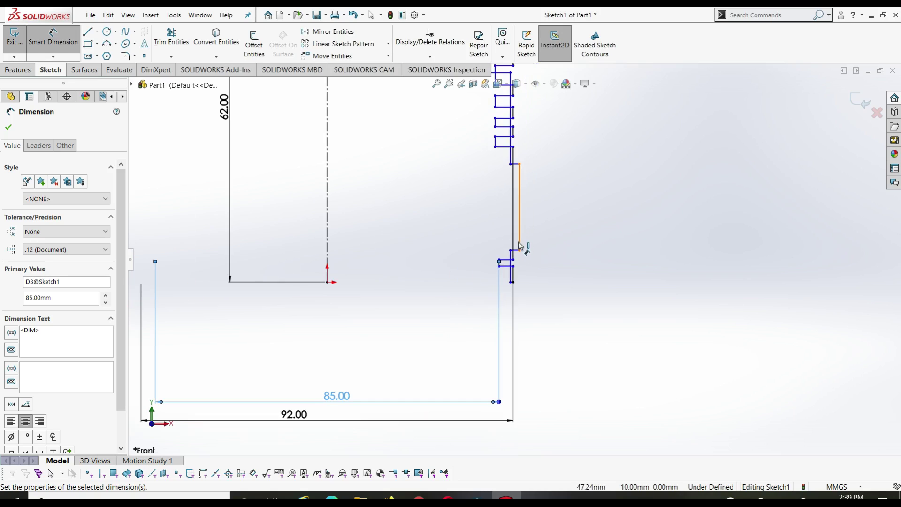
Dimension the skirt's inner vertical wall 77 mm from the left reference
left_click(518, 245)
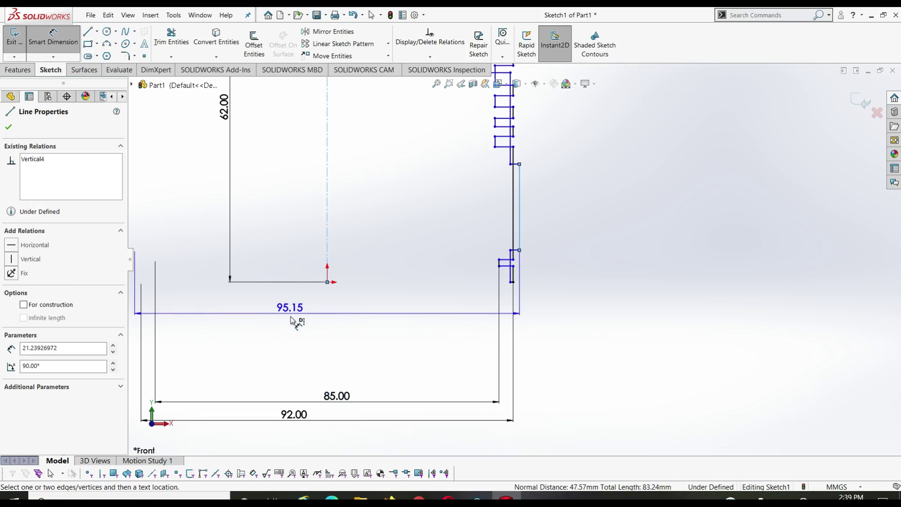
left_click(298, 374)
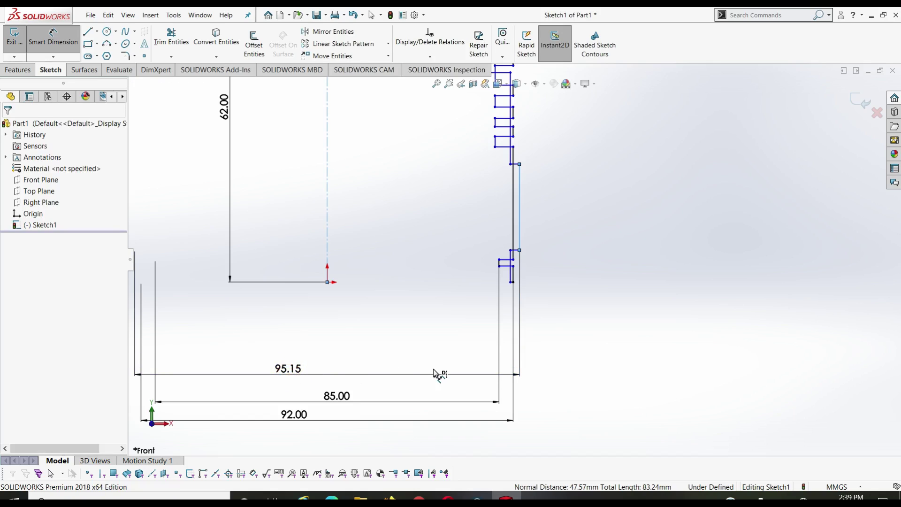
type("7")
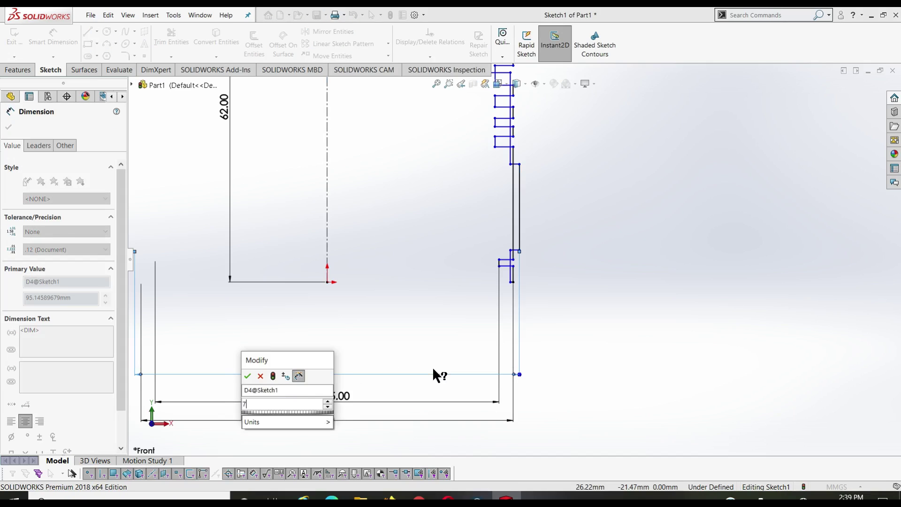
type("7")
key("Return")
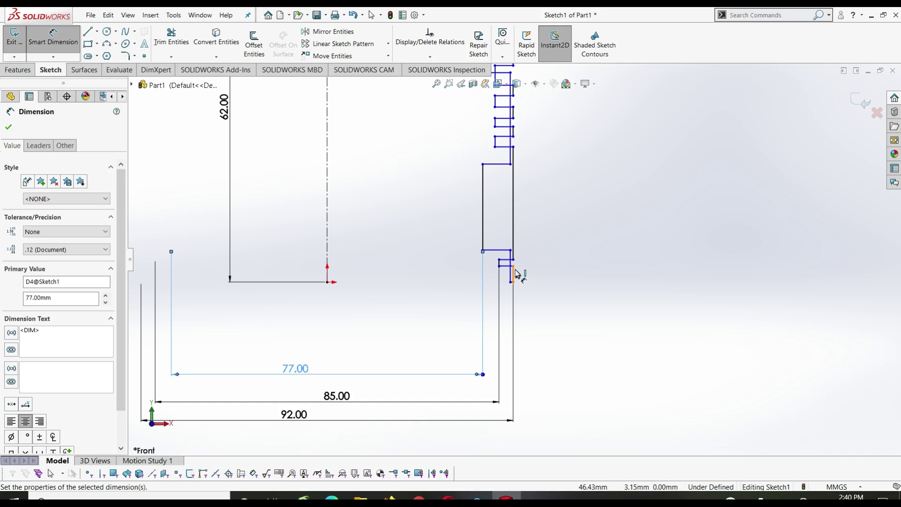
Dimension the short vertical line at the inner step to 74 mm
left_click(513, 275)
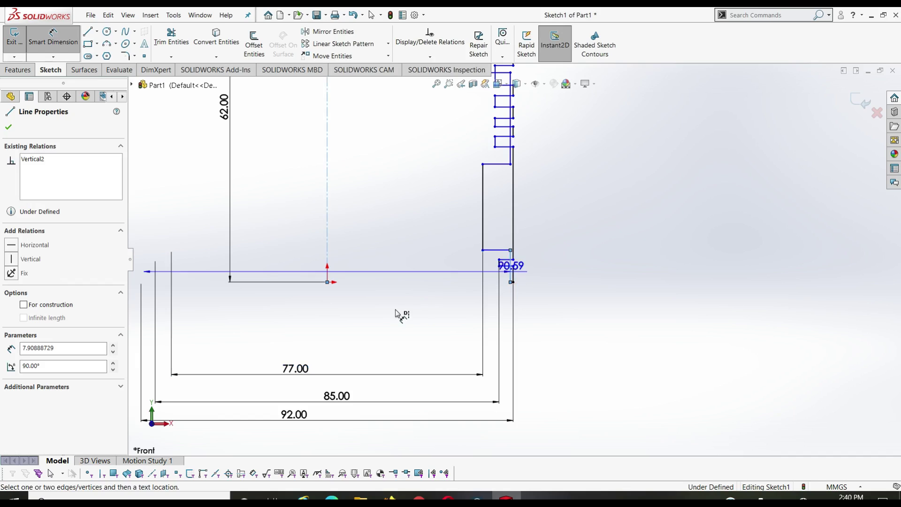
left_click(364, 348)
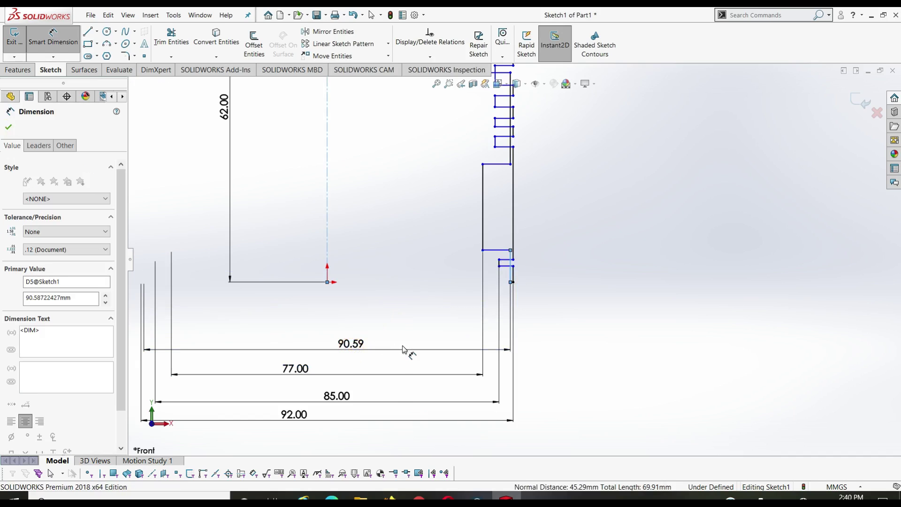
type("74")
key("Escape")
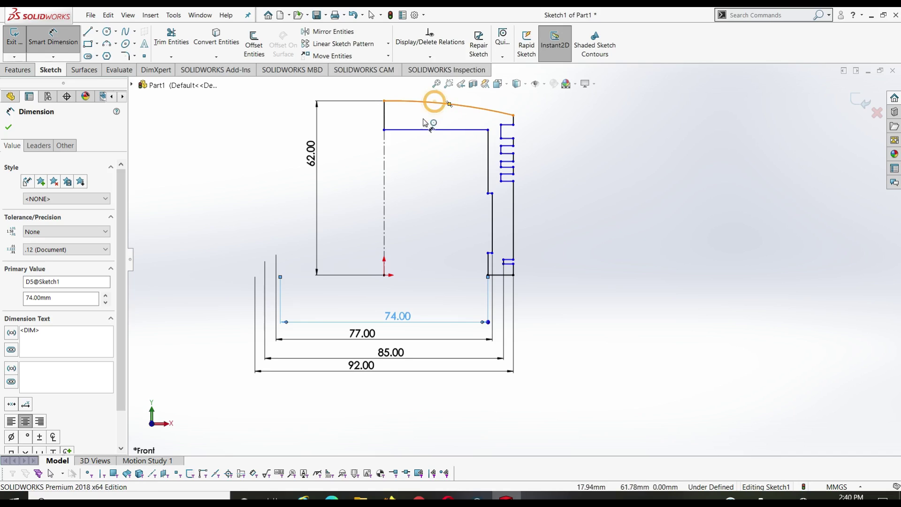
Add an R189 mm radius dimension to the crown arc
left_click(430, 102)
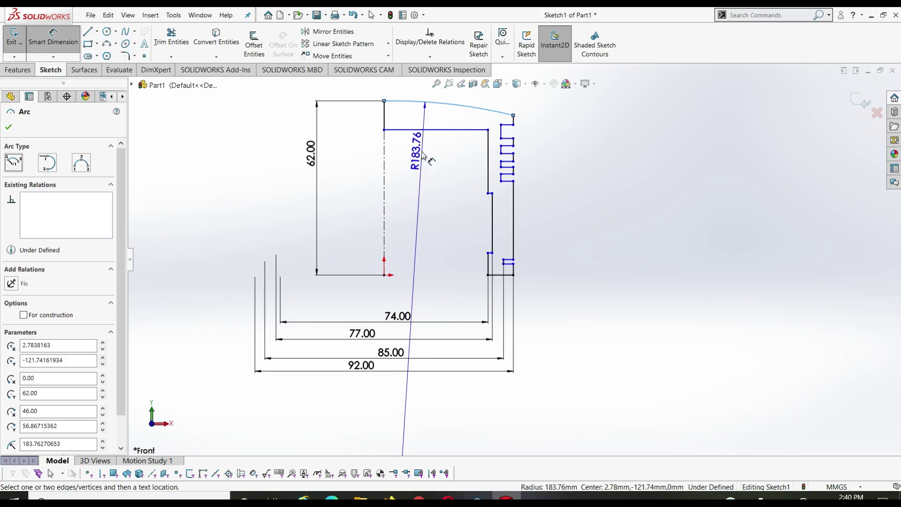
key("z")
key("z")
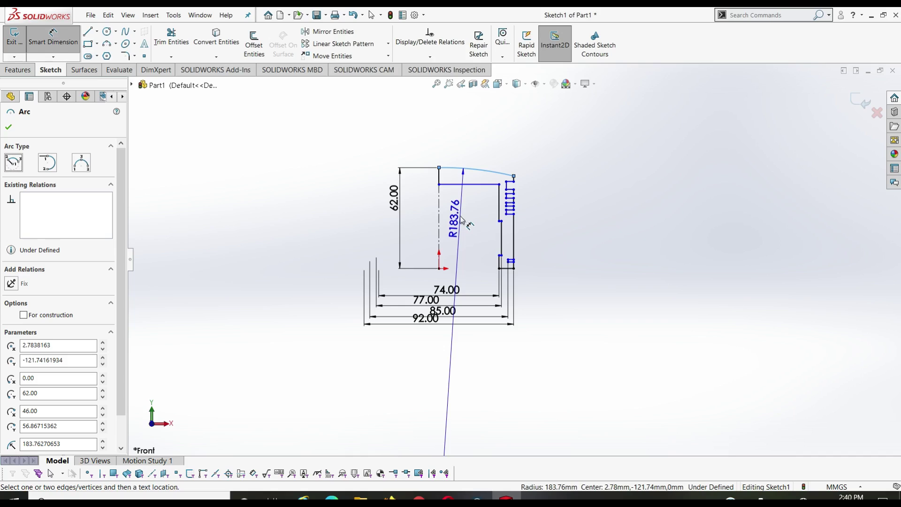
scroll(448, 188, "down", 2)
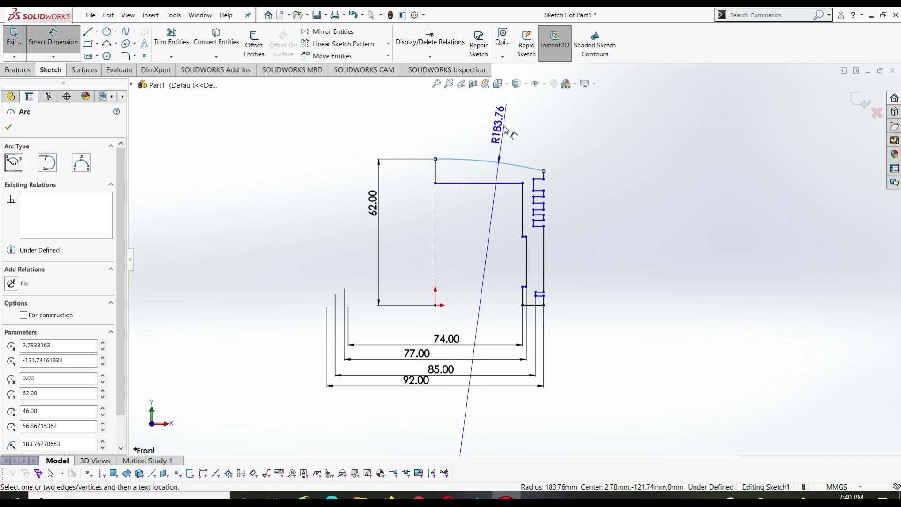
left_click(503, 133)
type("189")
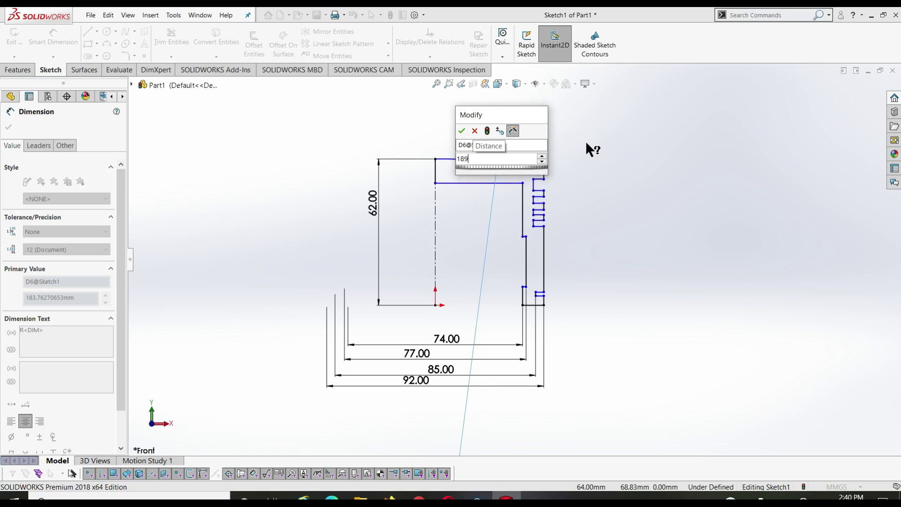
key("Escape")
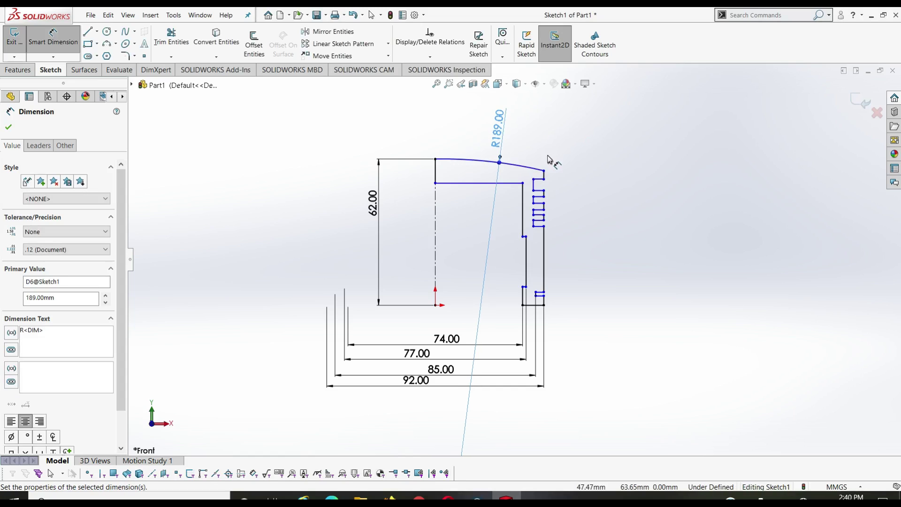
key("Escape")
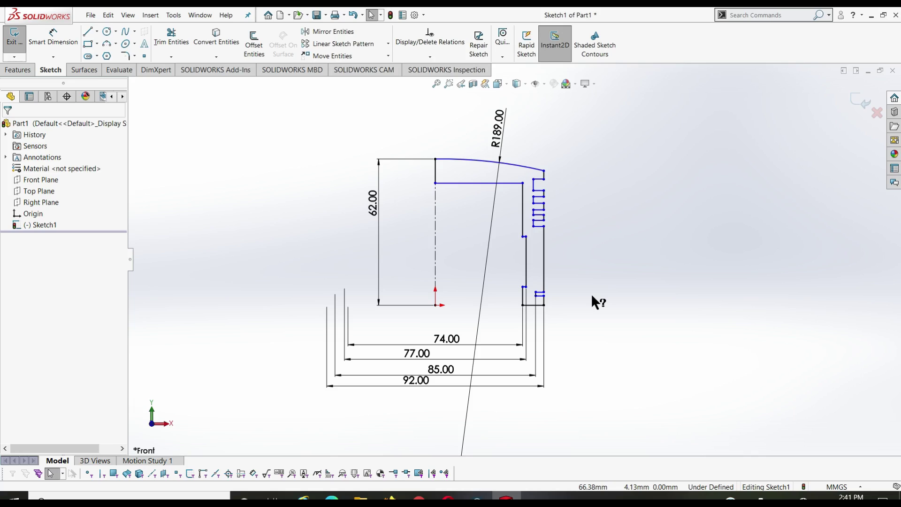
Set the lower groove's offset from the bottom line to 5 mm
scroll(568, 303, "down", 1)
scroll(558, 290, "down", 2)
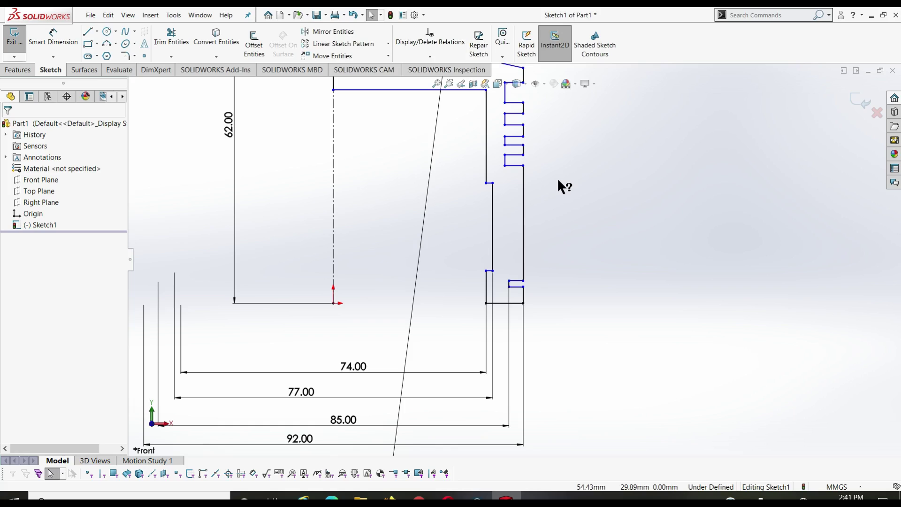
middle_click_drag(558, 180, 558, 273, "ctrl")
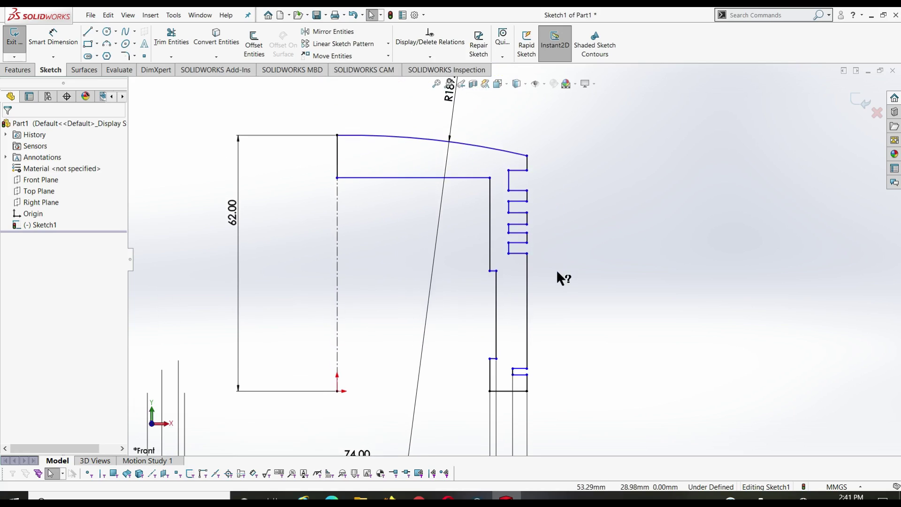
scroll(556, 270, "down", 1)
right_click_drag(624, 357, 619, 253)
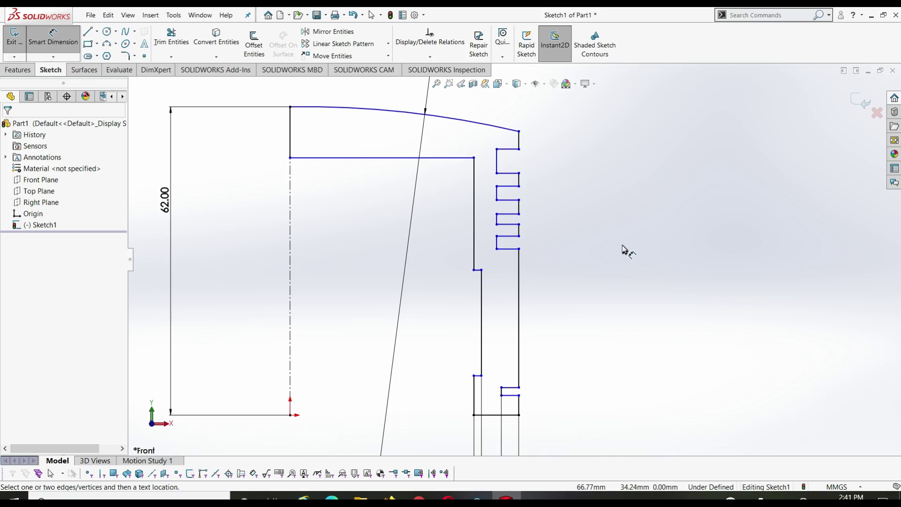
left_click(515, 414)
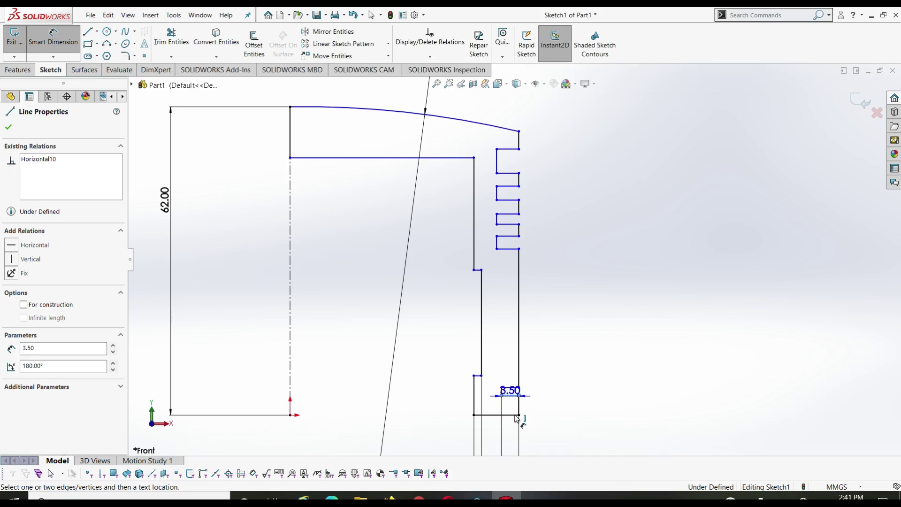
left_click(511, 395)
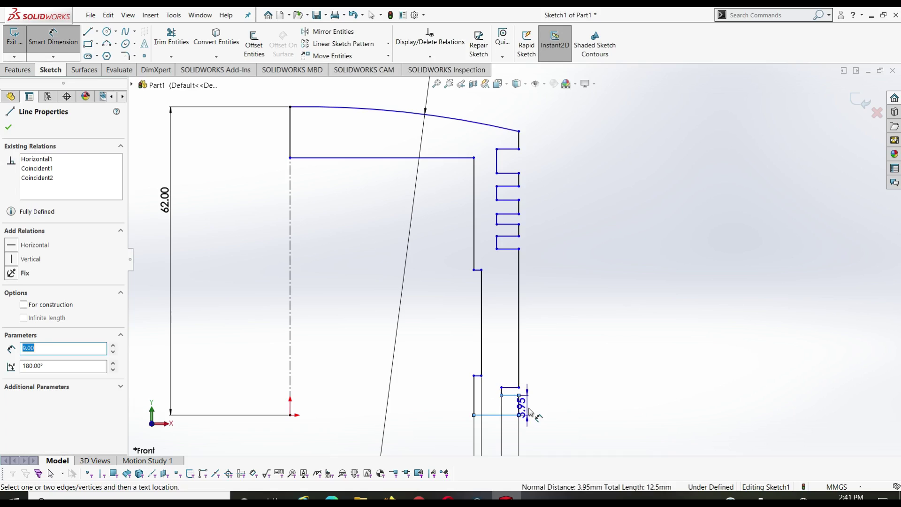
left_click(601, 407)
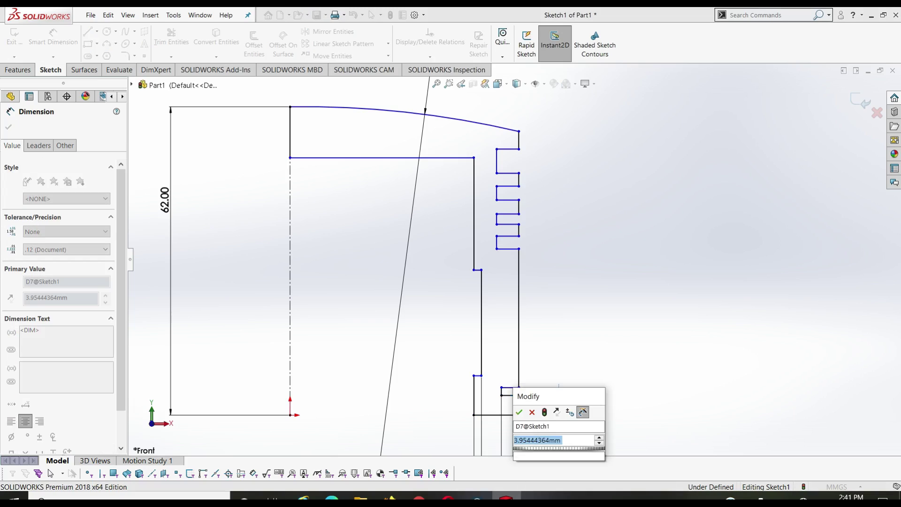
type("5")
key("Return")
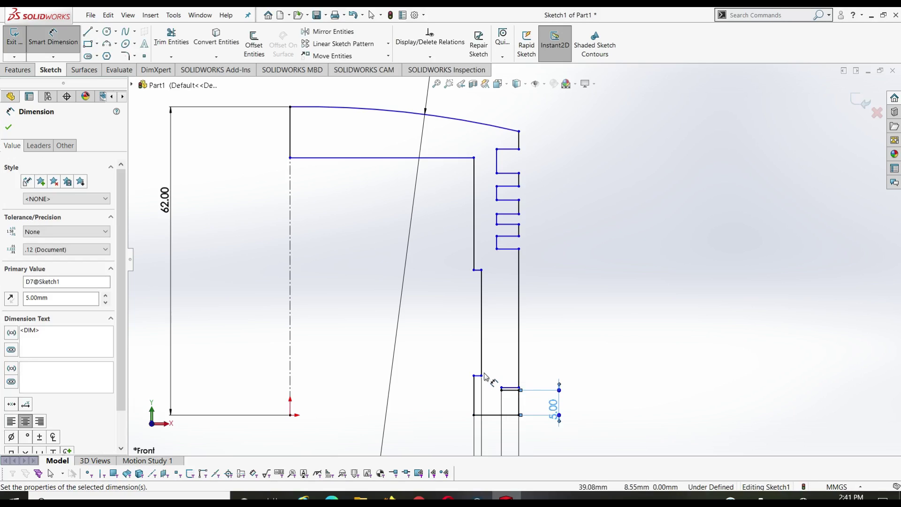
Set the lower ring groove width to 2 mm
left_click(509, 391)
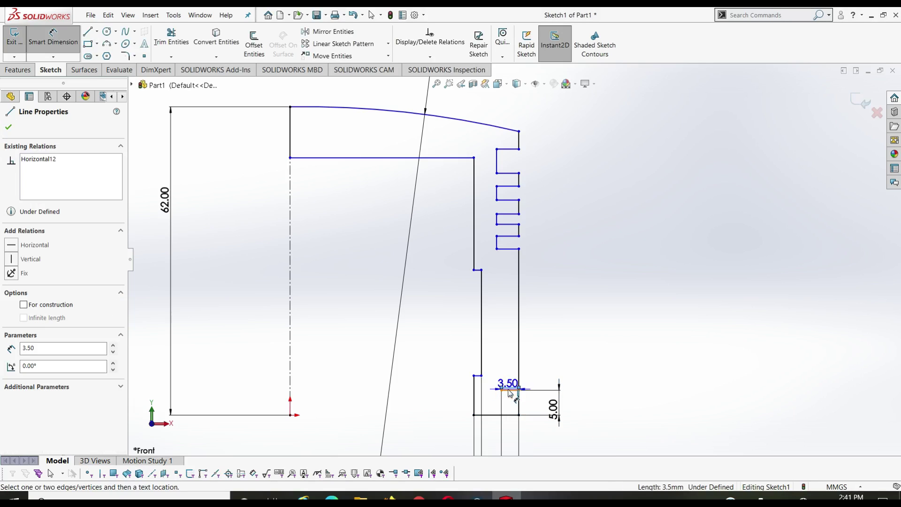
left_click(538, 383)
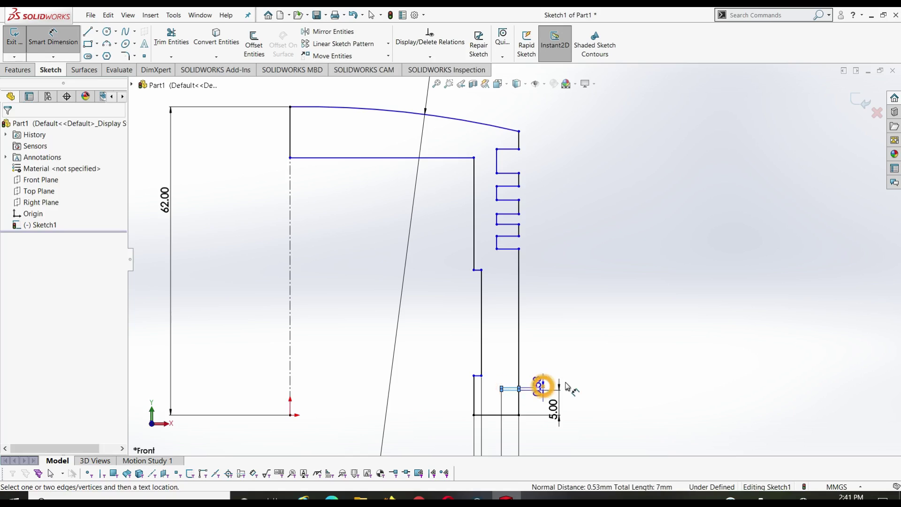
left_click(566, 387)
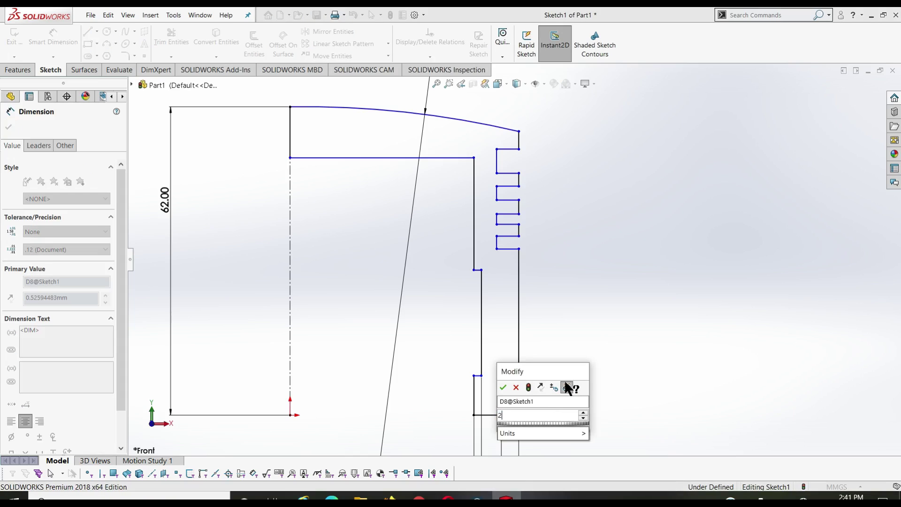
type("2")
key("Return")
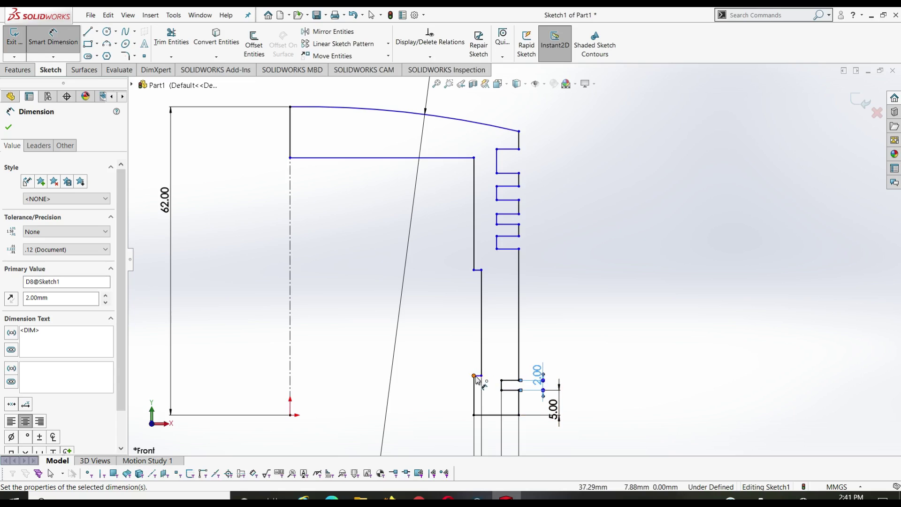
Set the inner wall step height above the bottom line to 12 mm
left_click(477, 375)
left_click(482, 415)
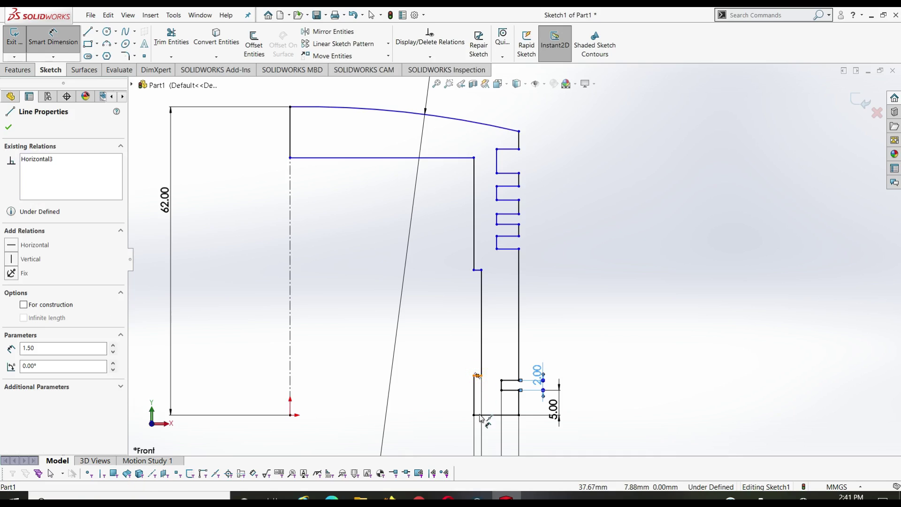
left_click(459, 399)
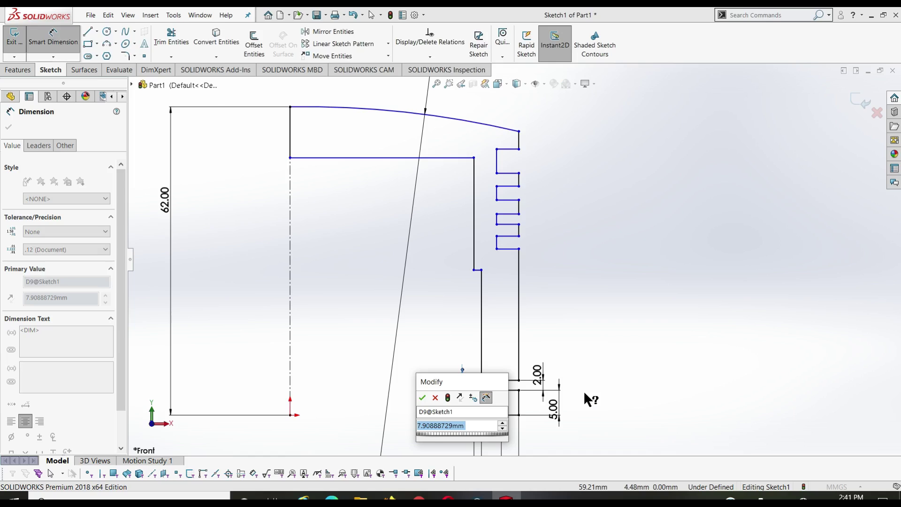
type("12")
key("Return")
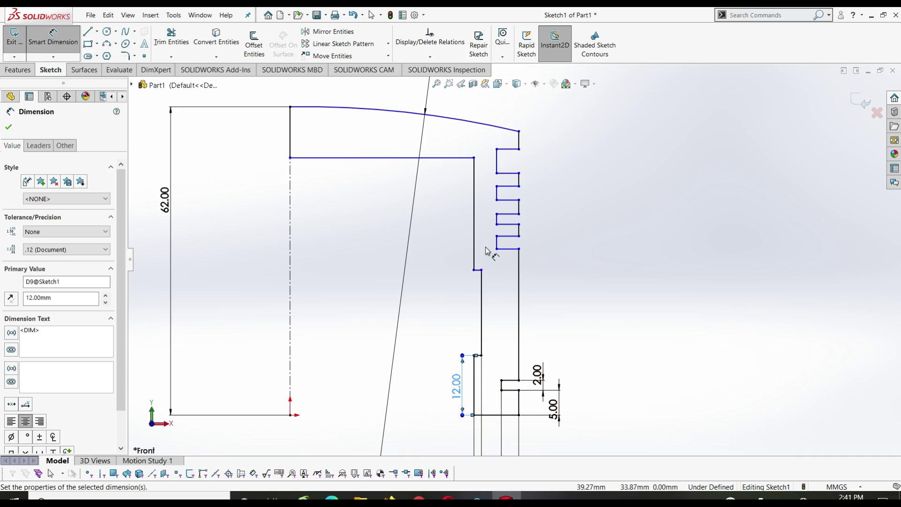
left_click(474, 270)
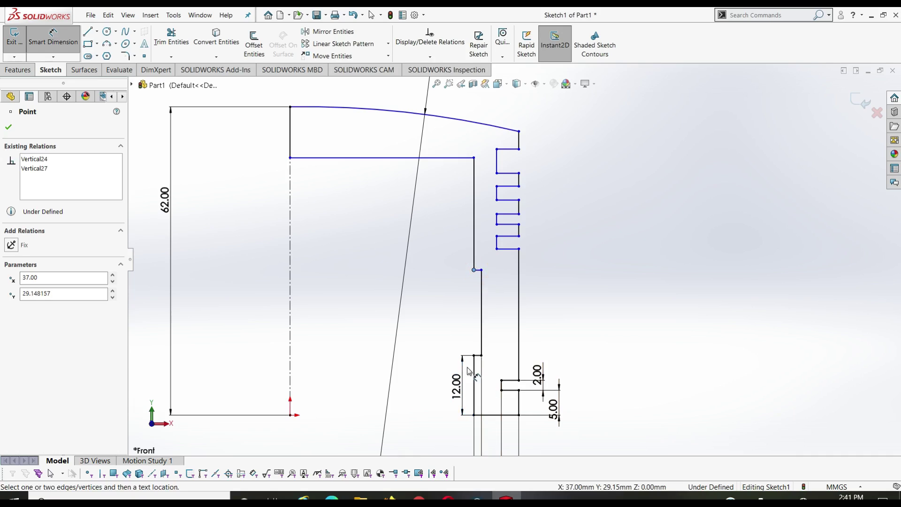
Undo the stray 29.15 dimension and set the inner wall section height to 30 mm
left_click(474, 415)
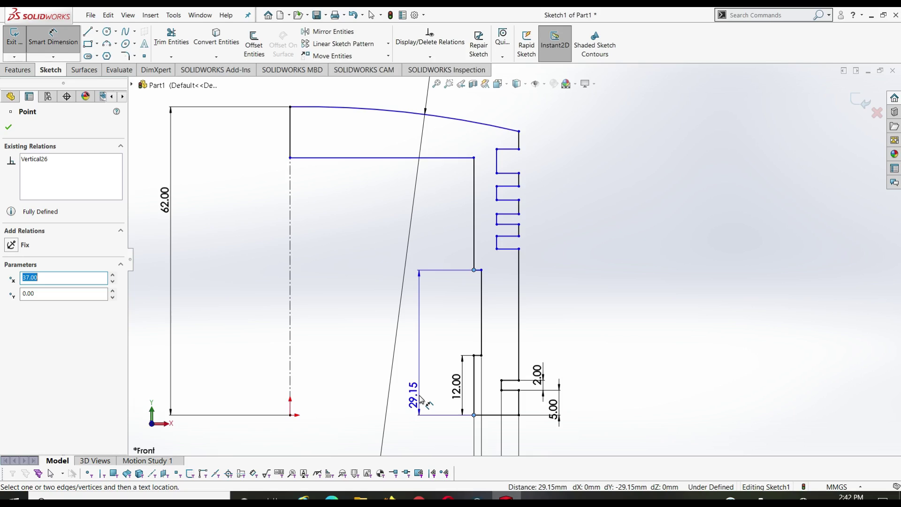
key("ctrl+z")
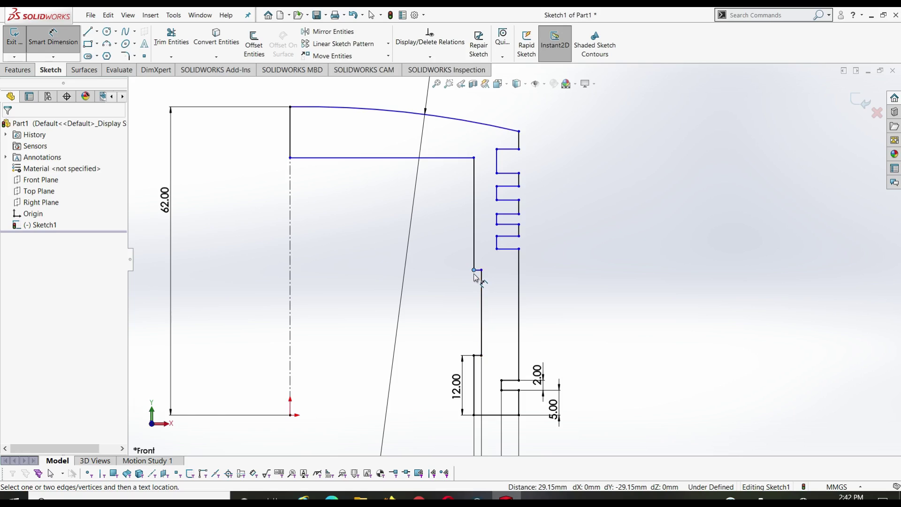
left_click(479, 356)
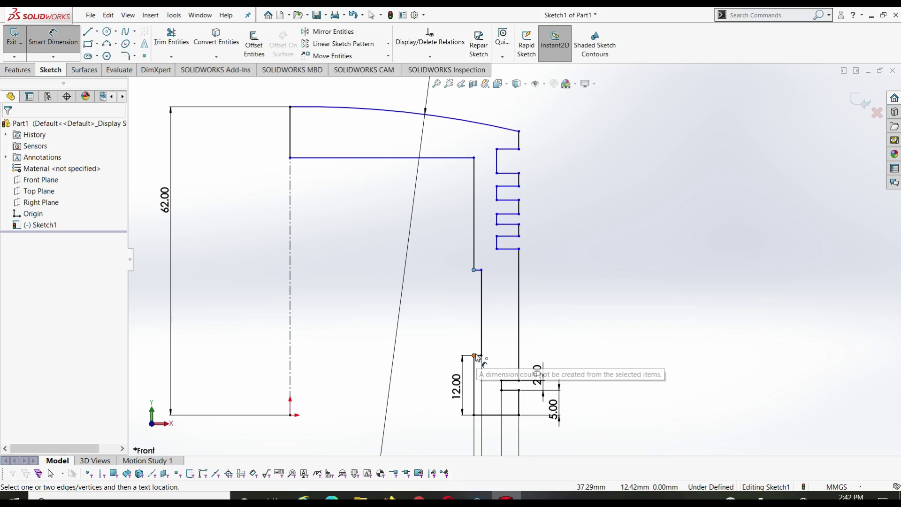
left_click(474, 355)
left_click(429, 337)
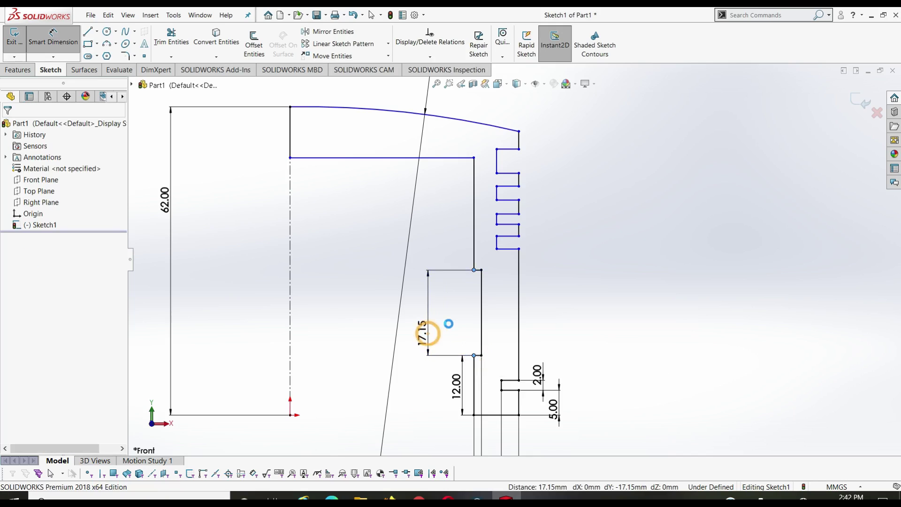
type("30")
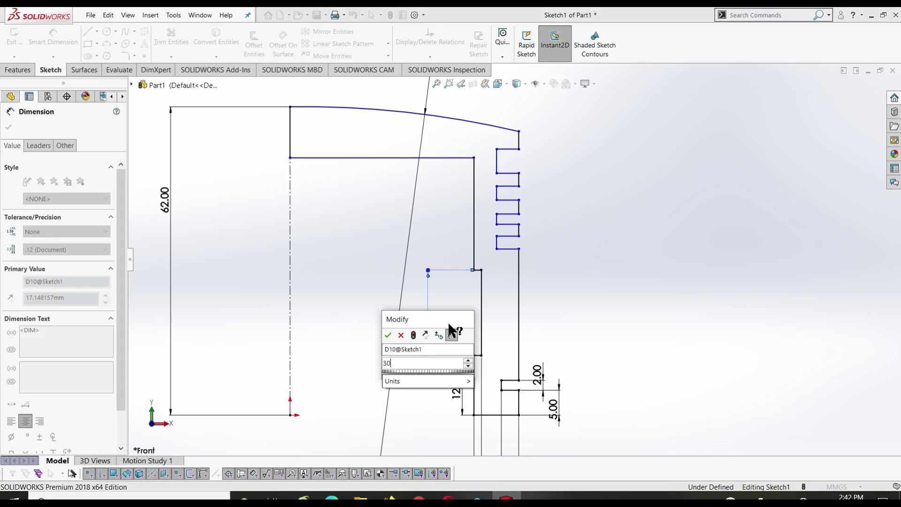
key("Return")
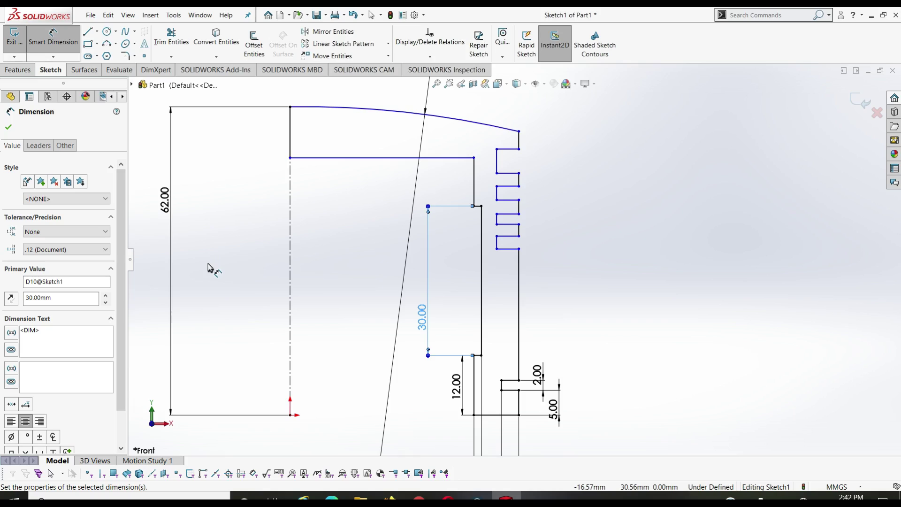
Delete the 62.00 overall height dimension and leftover lines, then fit the sketch
left_click(172, 258)
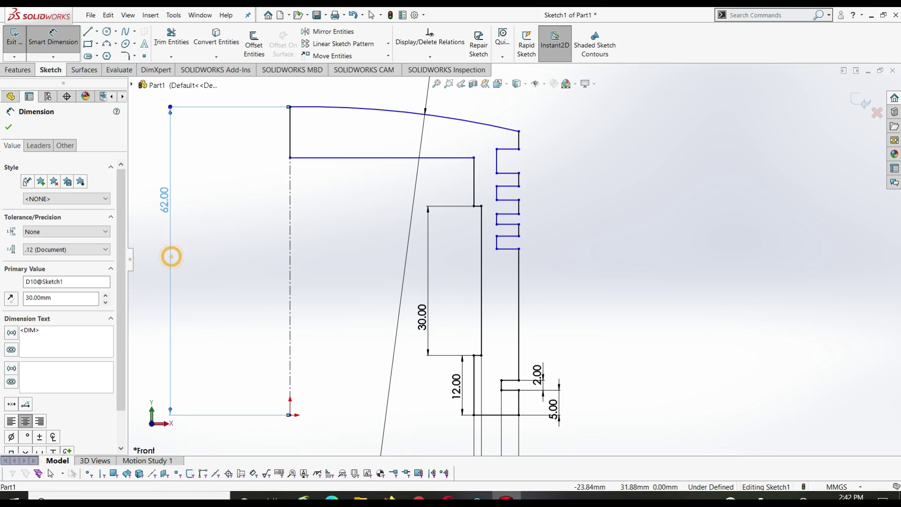
key("Delete")
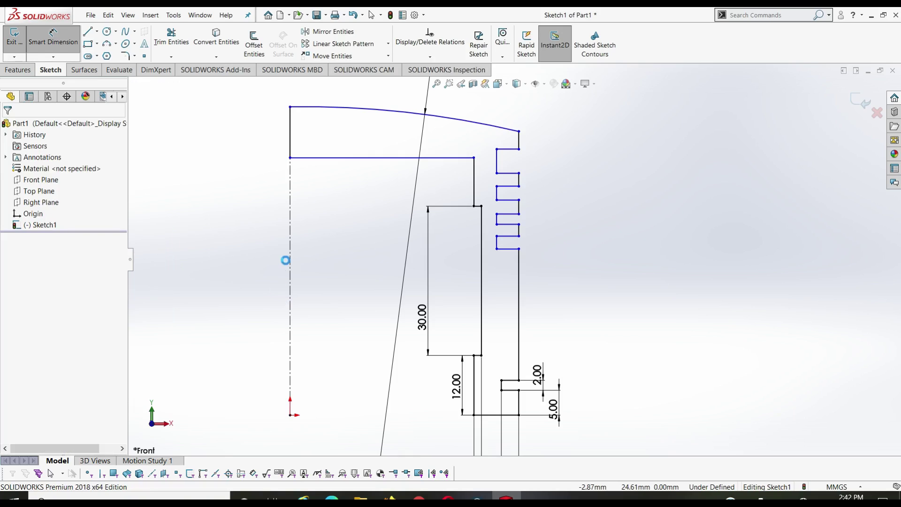
left_click(291, 257)
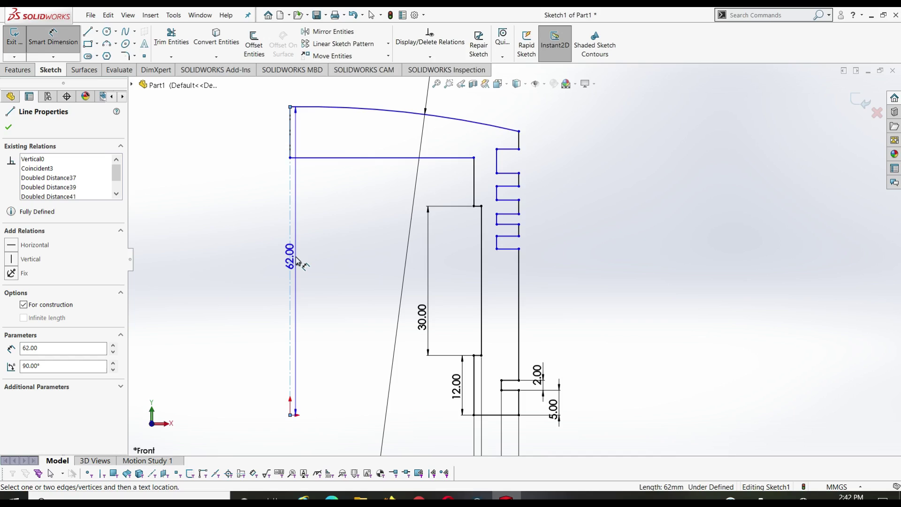
key("Escape")
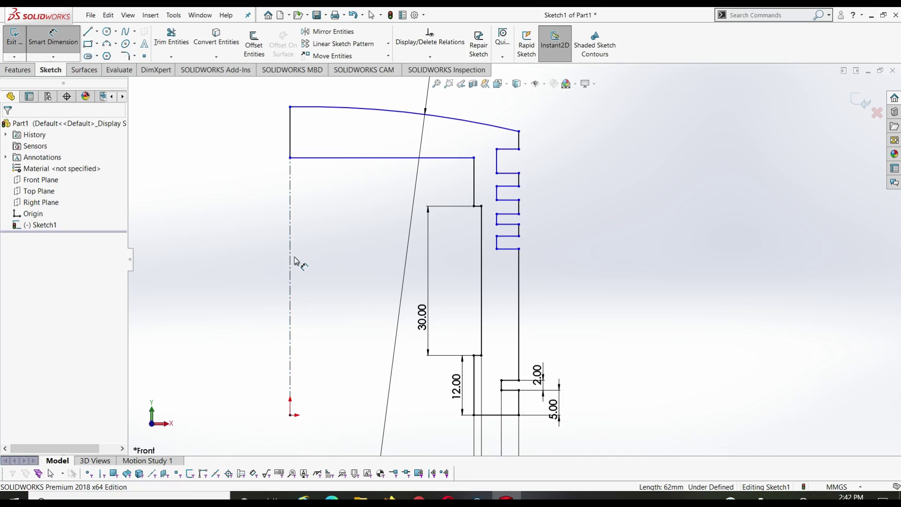
key("f")
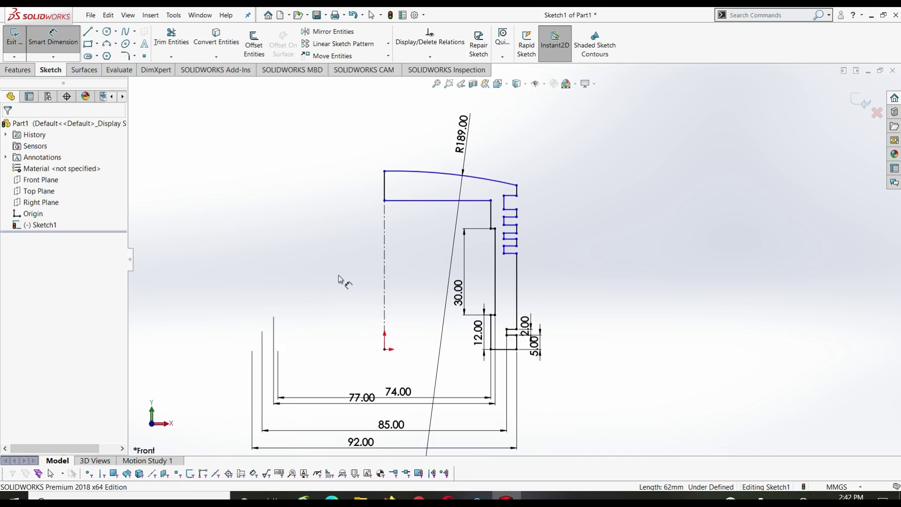
scroll(374, 258, "down", 2)
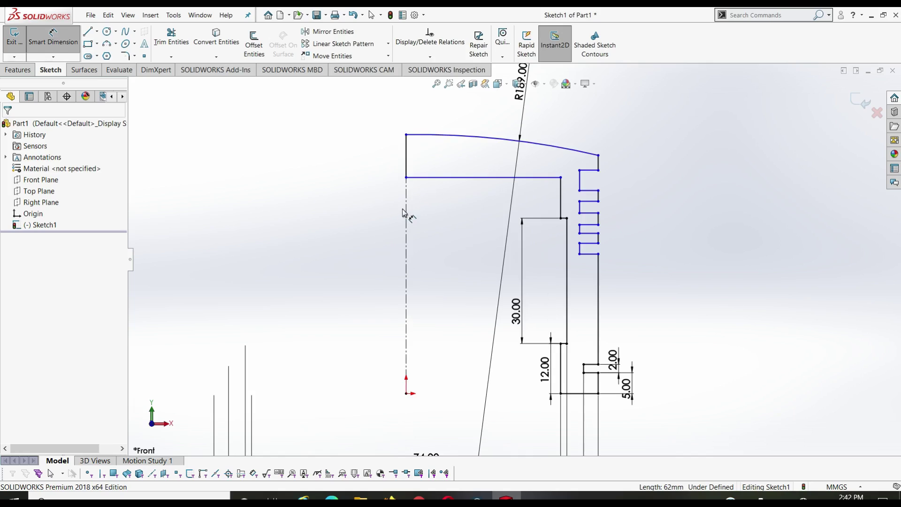
key("Escape")
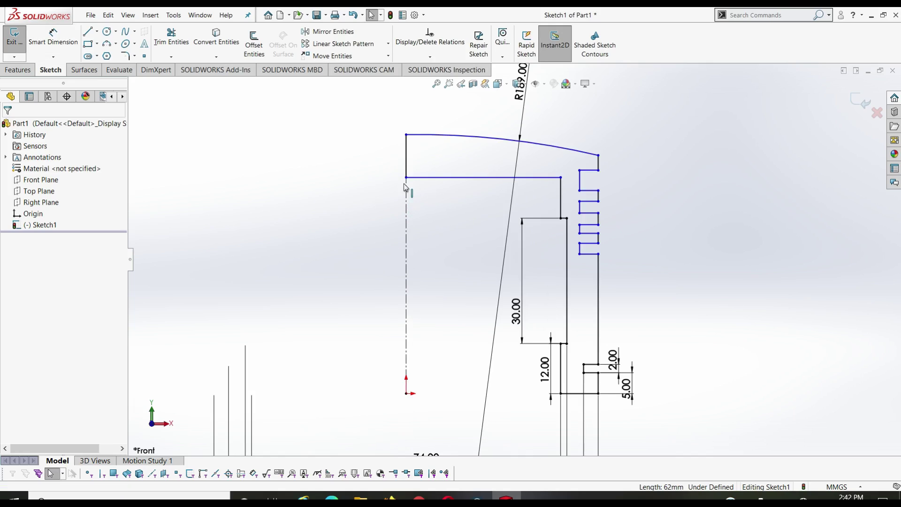
Drag the crown's inner corner and arc top endpoint down along the centreline
mouse_move(407, 178)
left_mouse_down()
mouse_move(410, 158)
mouse_move(406, 177)
left_mouse_up()
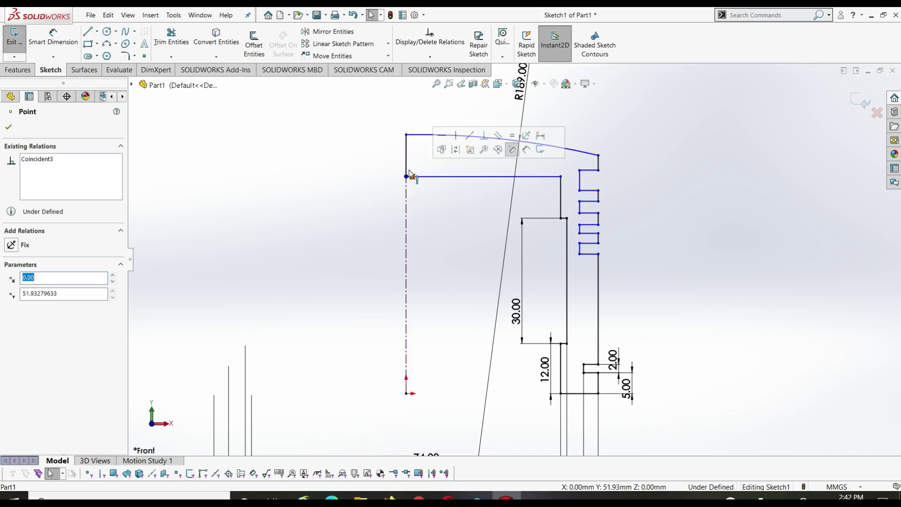
left_click_drag(408, 136, 407, 100)
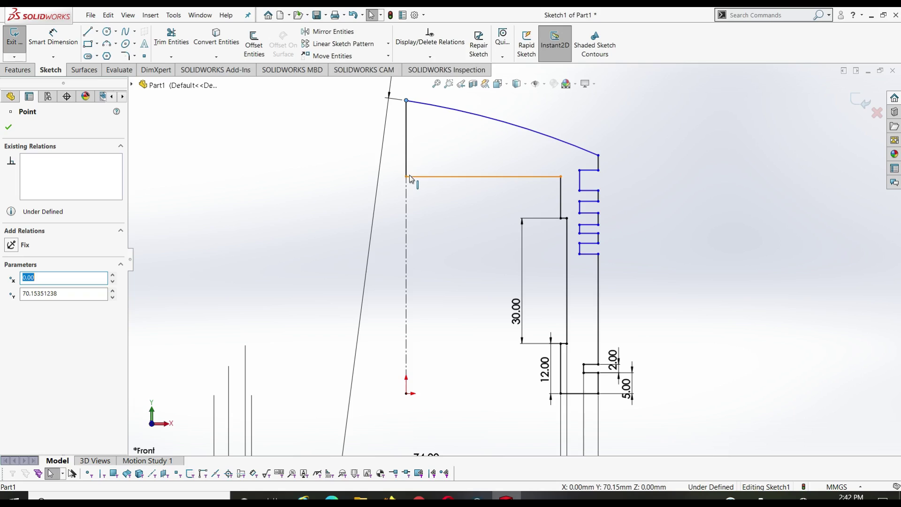
left_click_drag(406, 177, 411, 113)
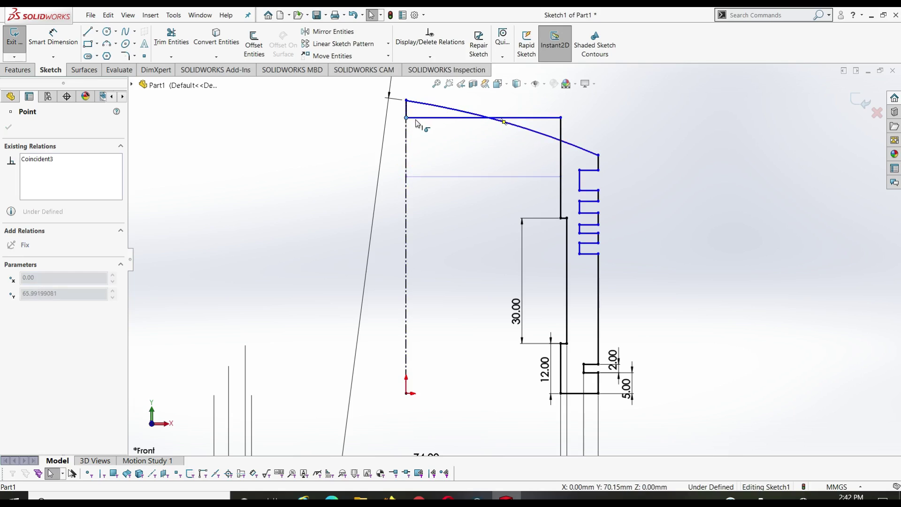
left_click_drag(410, 112, 409, 121)
key("f")
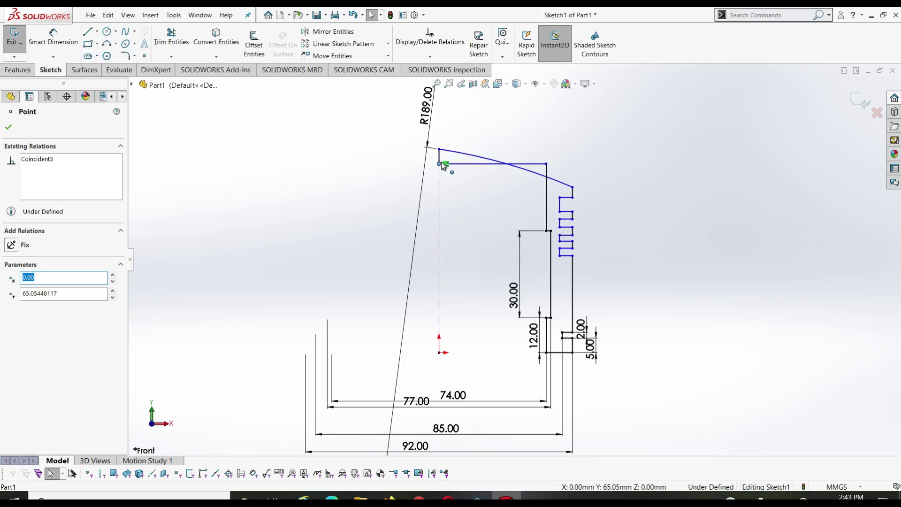
left_click_drag(439, 163, 445, 201)
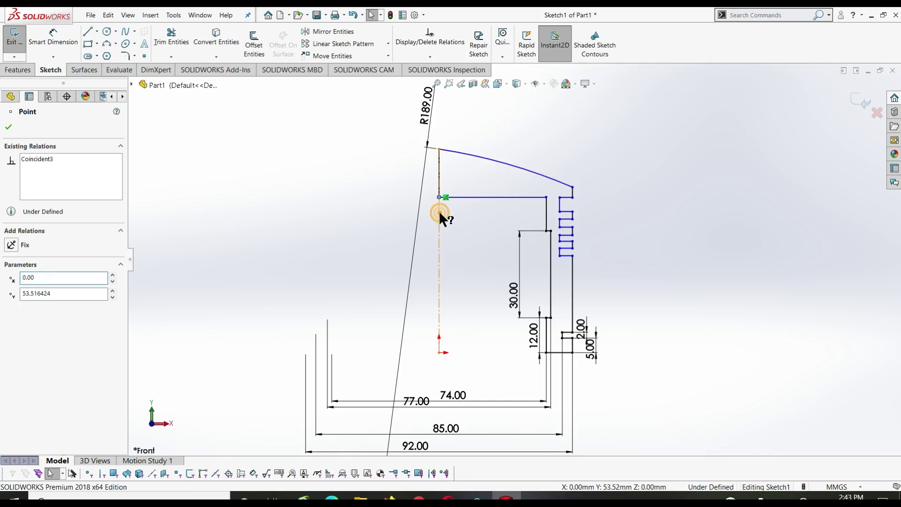
left_click(475, 196)
key("Escape")
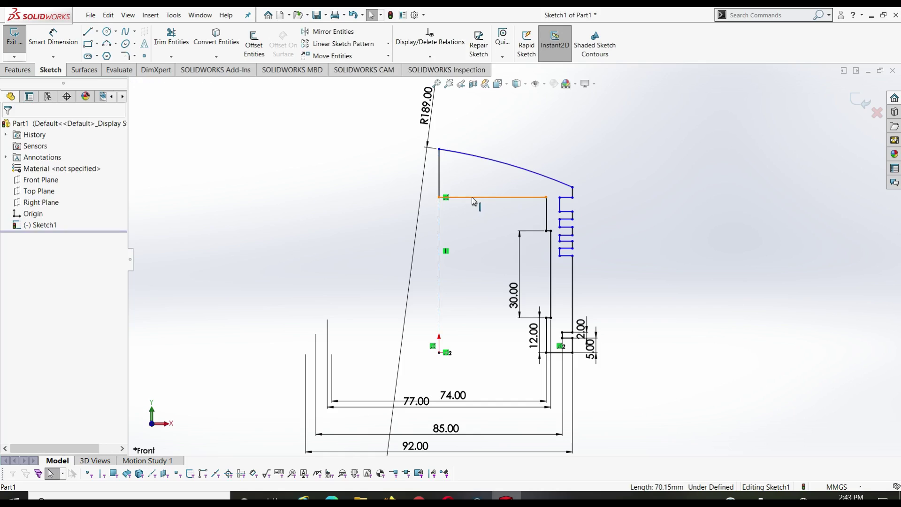
left_click(439, 159)
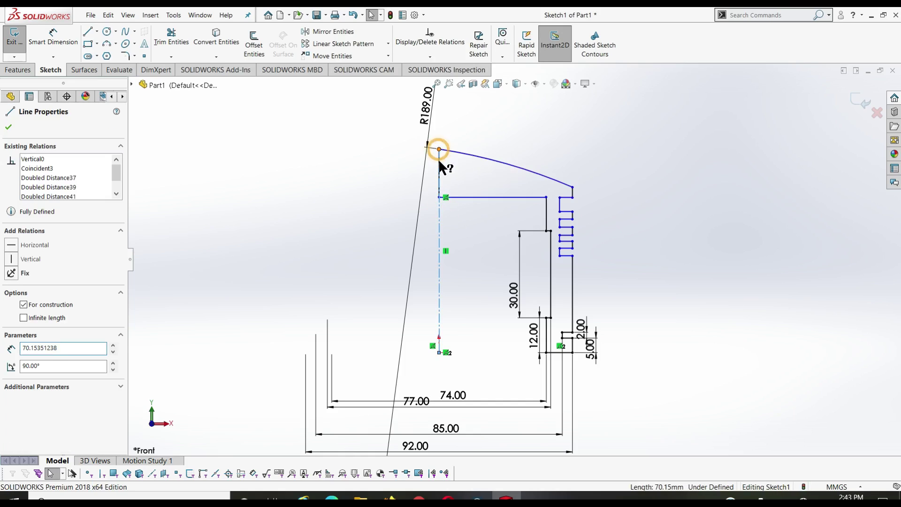
mouse_move(439, 149)
left_mouse_down()
mouse_move(440, 169)
mouse_move(439, 150)
left_mouse_up()
Replace the 62.00 dimension with a 62 mm height from the crown's inner point to the origin
left_click(465, 187)
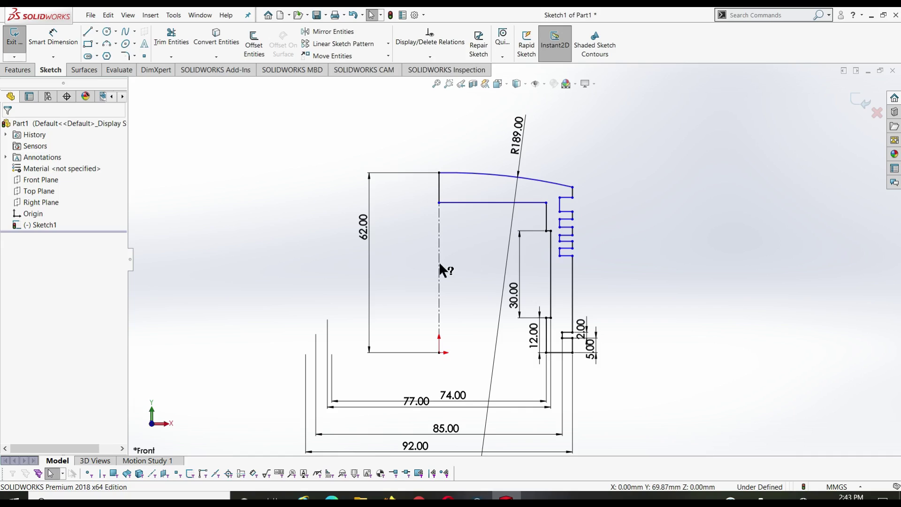
left_click(370, 276)
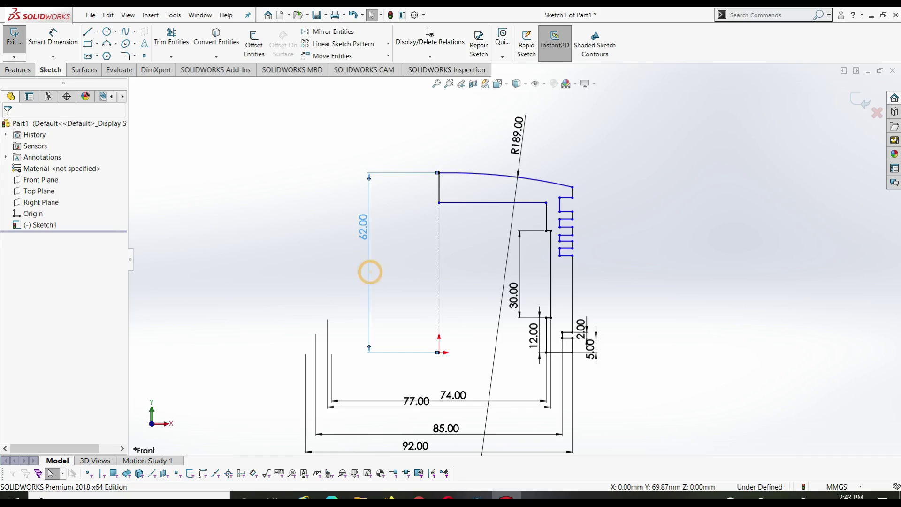
key("Delete")
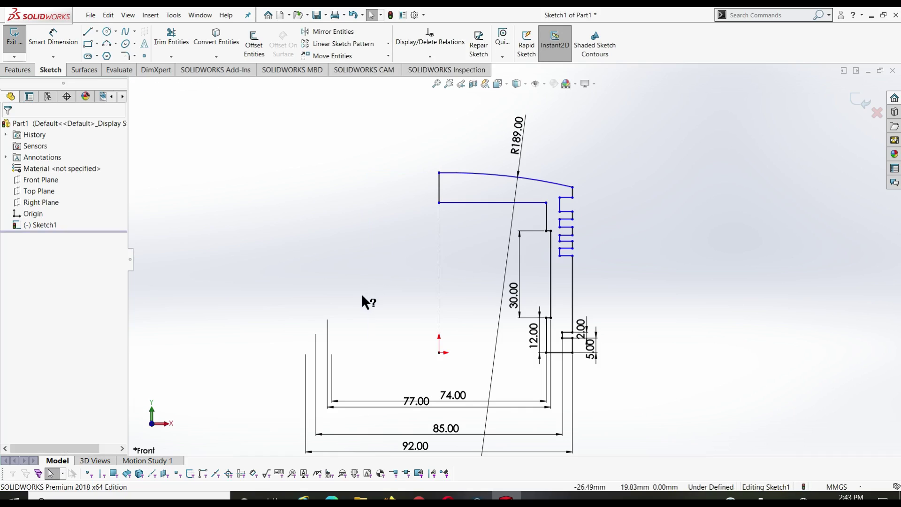
key("Return")
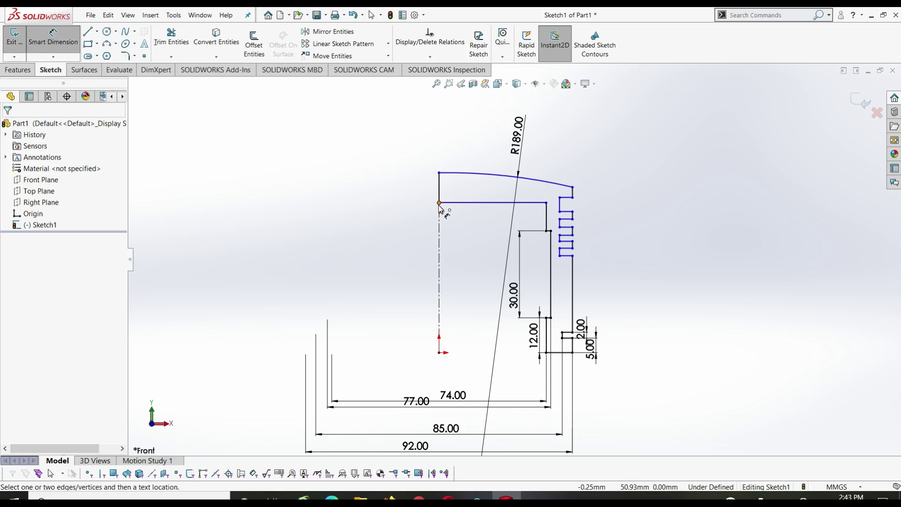
left_click(439, 202)
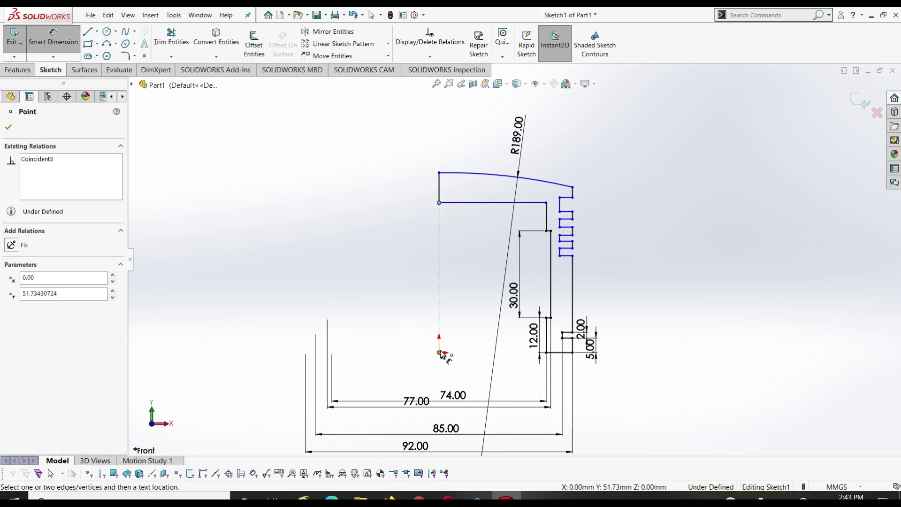
left_click(440, 352)
left_click(401, 331)
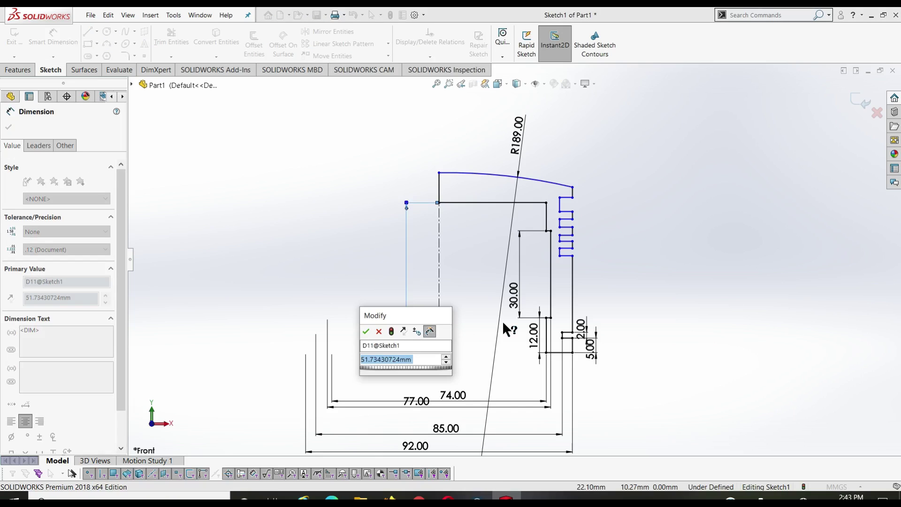
type("62")
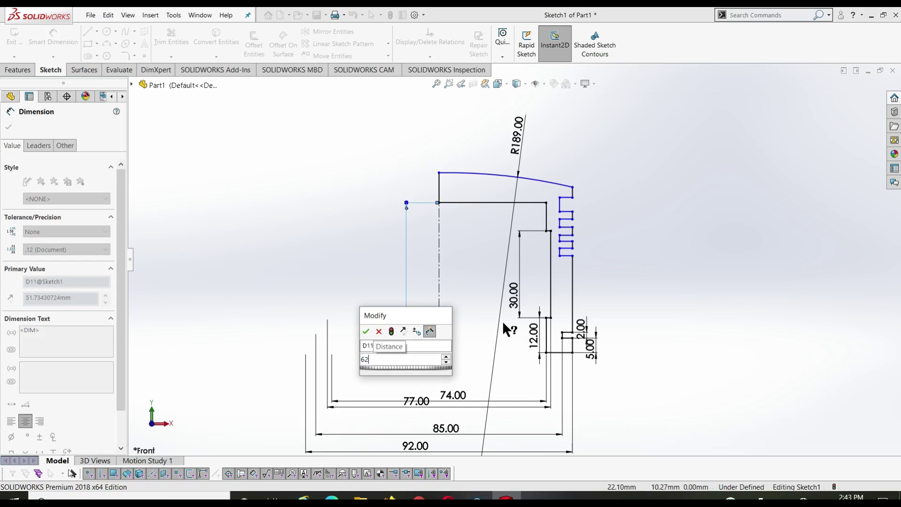
key("Return")
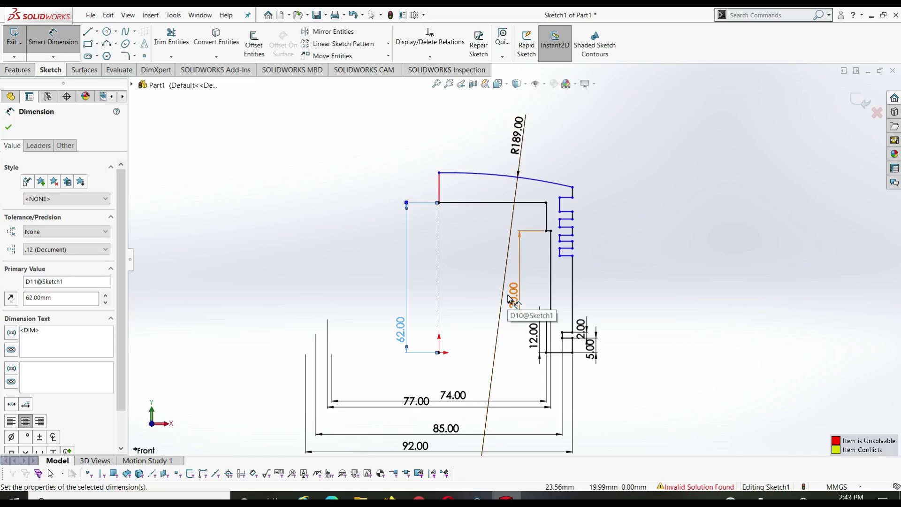
key("Escape")
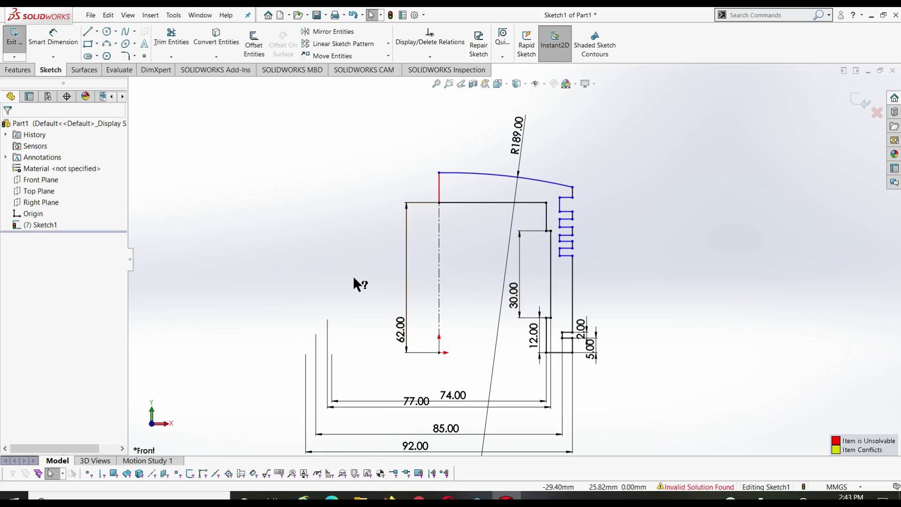
Dimension the crown's short vertical edge to 9.70 mm and nudge its label left
right_click_drag(354, 279, 350, 243)
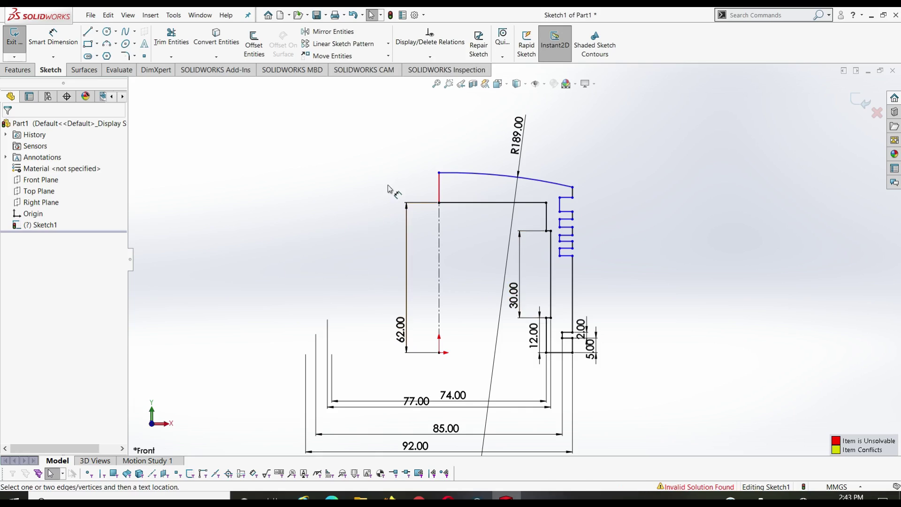
left_click(439, 190)
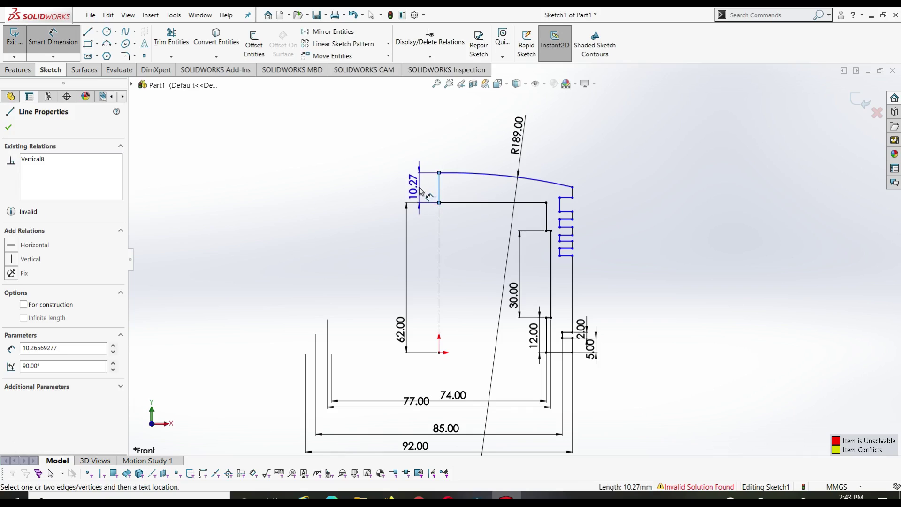
left_click(419, 188)
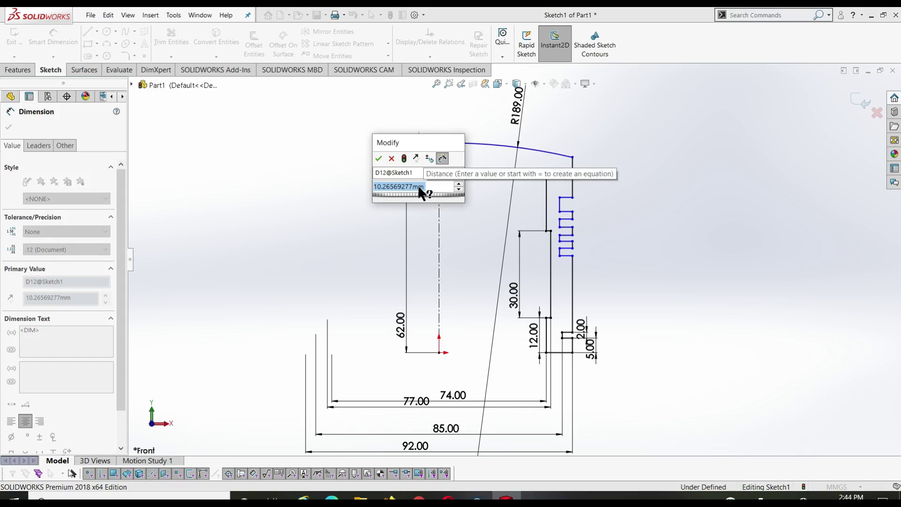
key("Return")
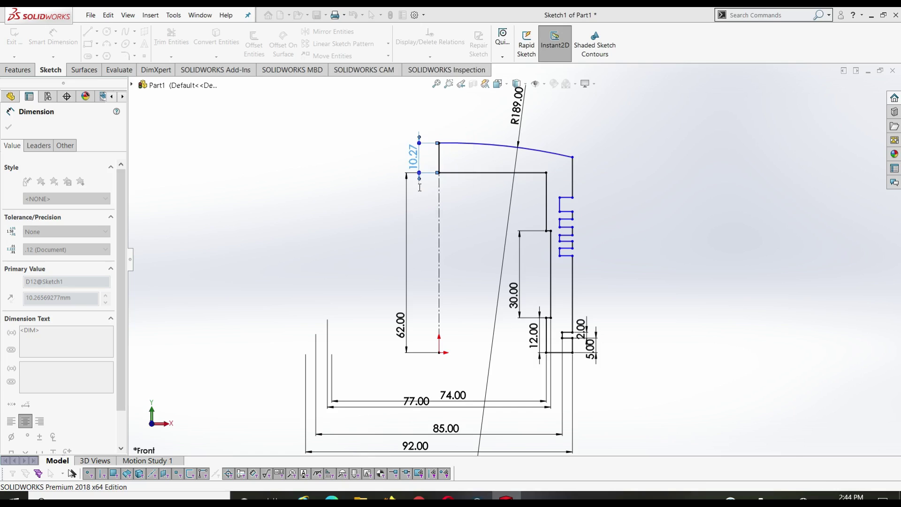
type("9.7")
key("Return")
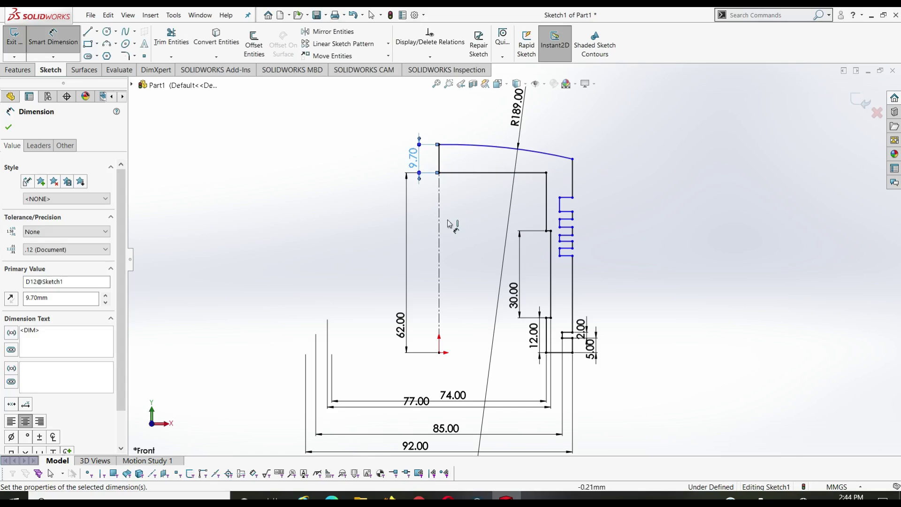
key("Escape")
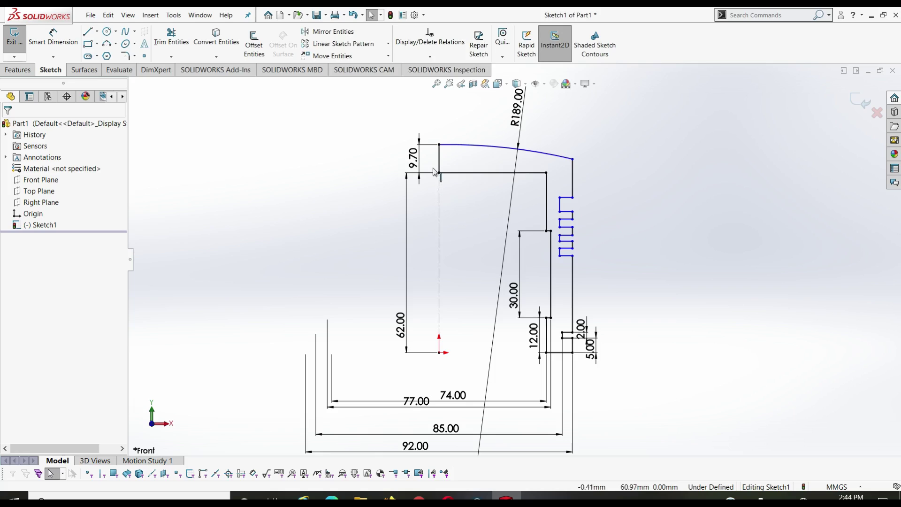
left_click(413, 157)
left_click_drag(412, 159, 413, 160)
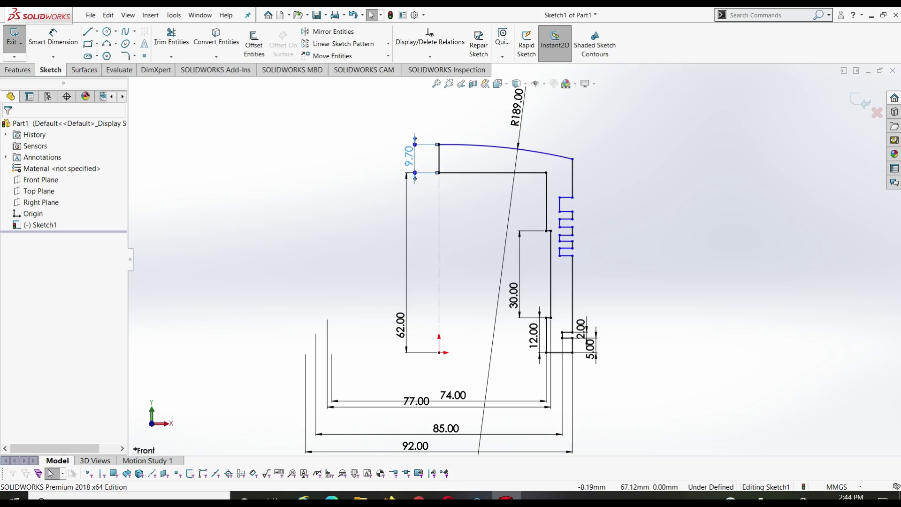
left_click(352, 237)
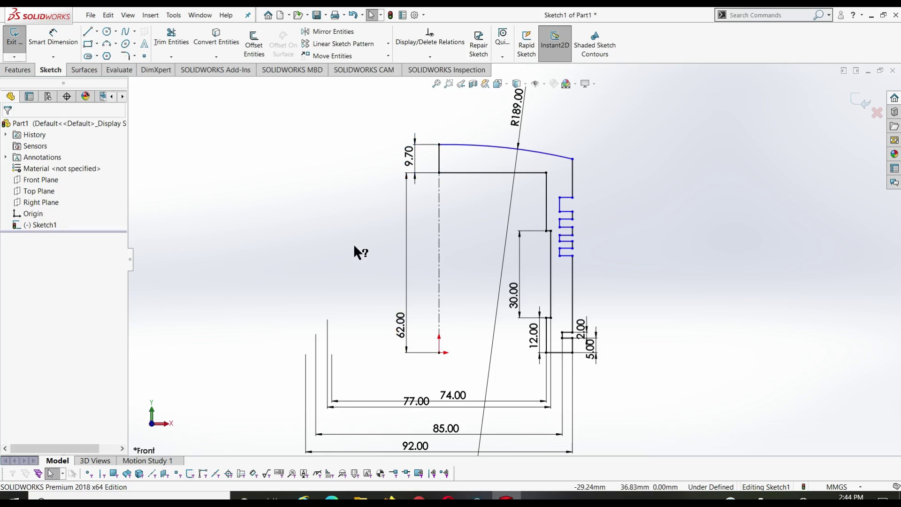
Make the crown's short vertical edge coincident with the origin
left_click(439, 160)
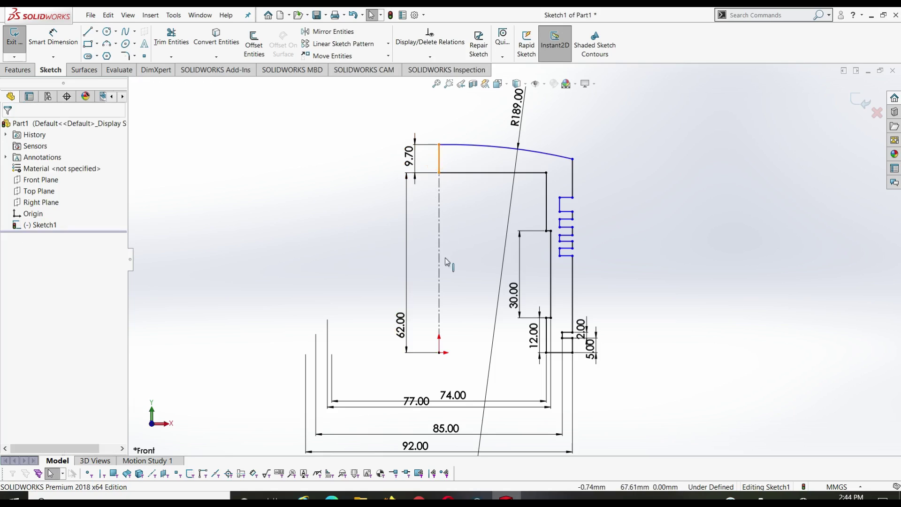
left_click(439, 352, "ctrl")
left_click(29, 306)
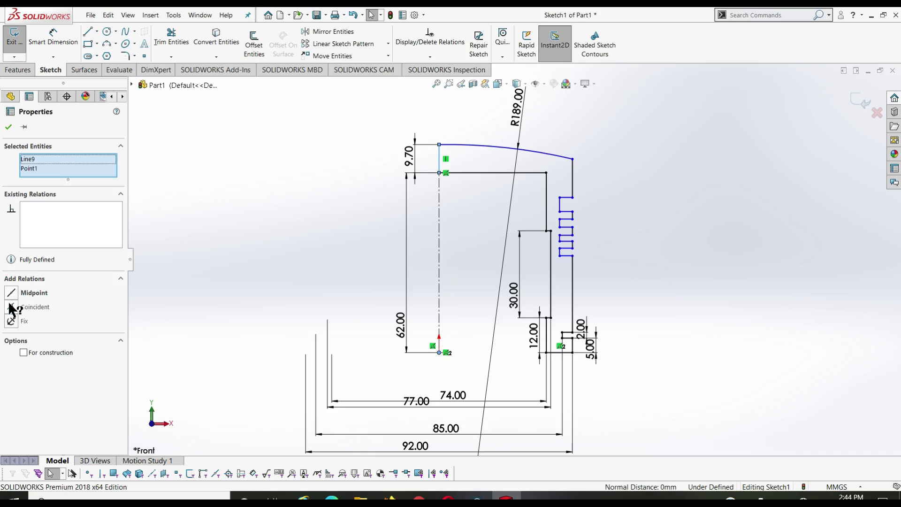
left_click(251, 219)
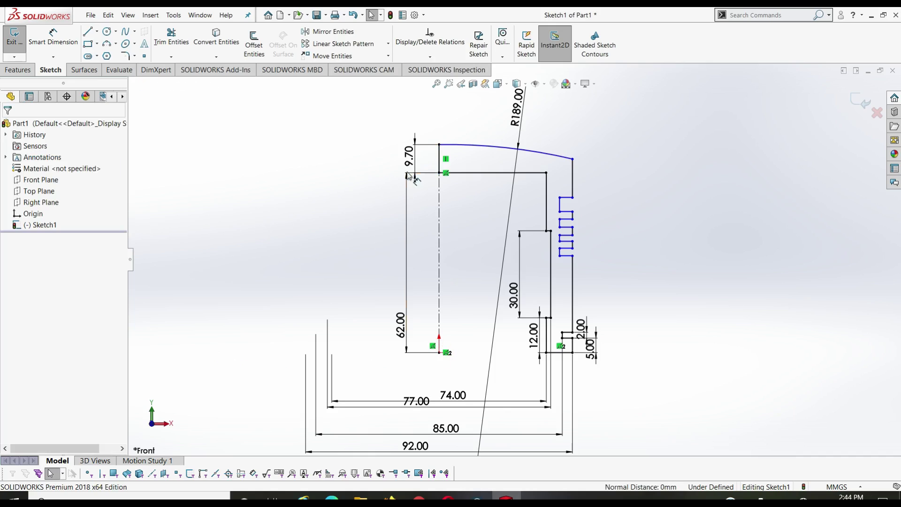
Add a Vertical relation between the arc's top endpoint and the origin
left_click(439, 145)
left_click(439, 352, "ctrl")
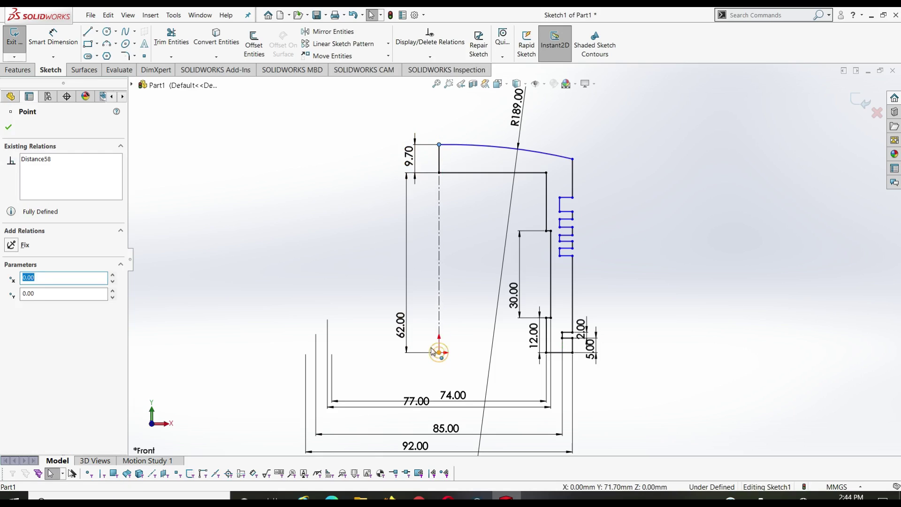
left_click(12, 307)
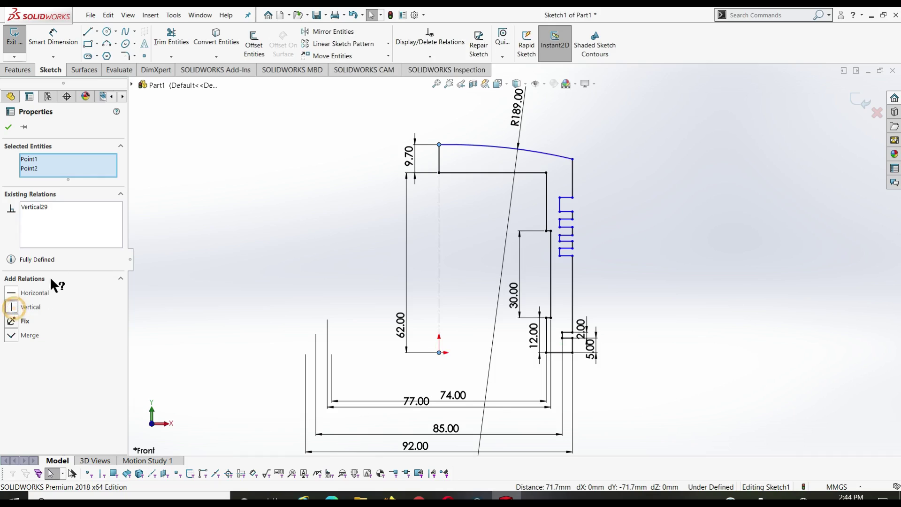
left_click(6, 128)
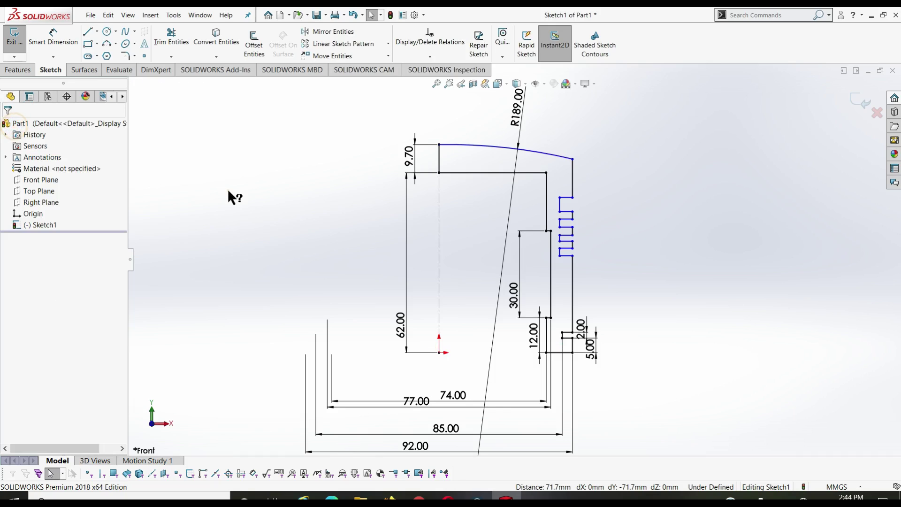
right_click_drag(290, 272, 286, 213)
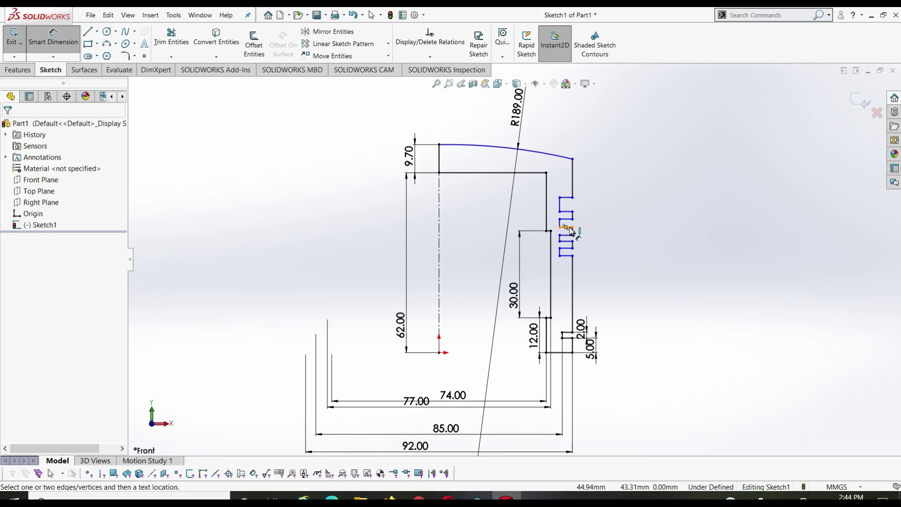
Dimension the outer height from the bottom line to the lowest groove corner at 46 mm
left_click(572, 256)
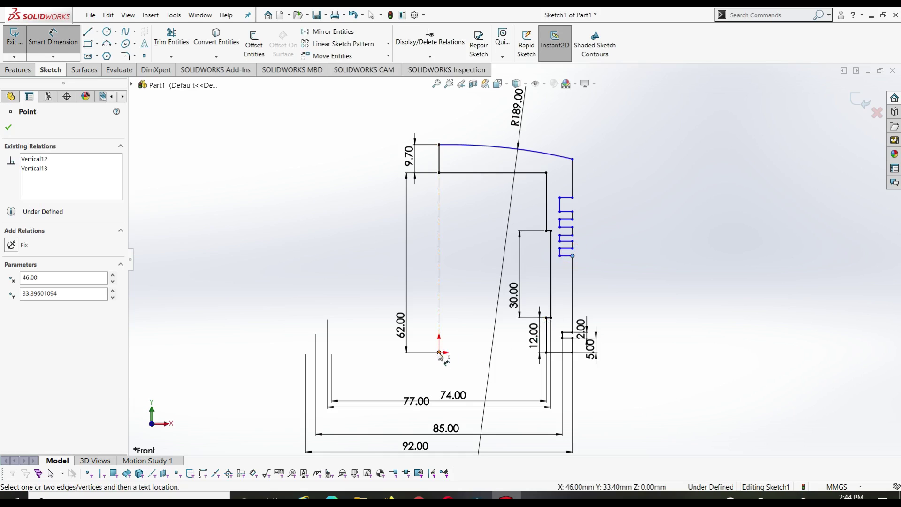
left_click(558, 352)
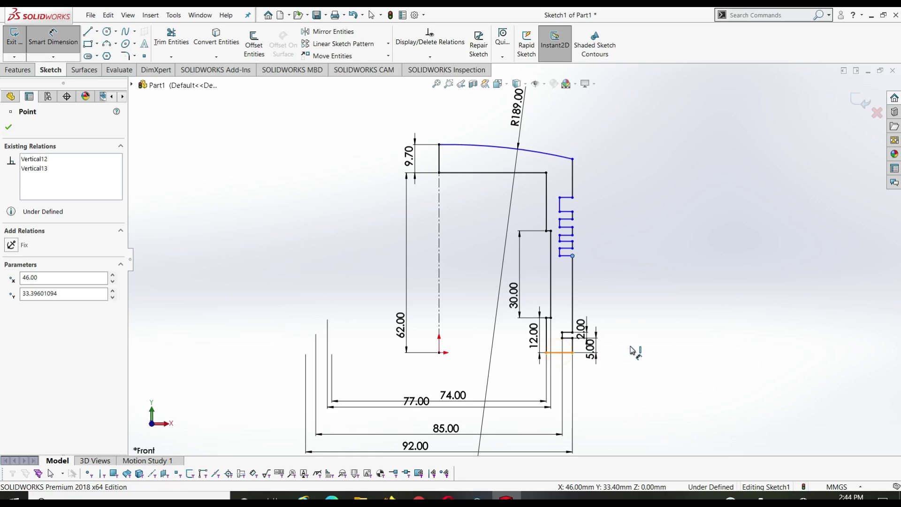
left_click(642, 342)
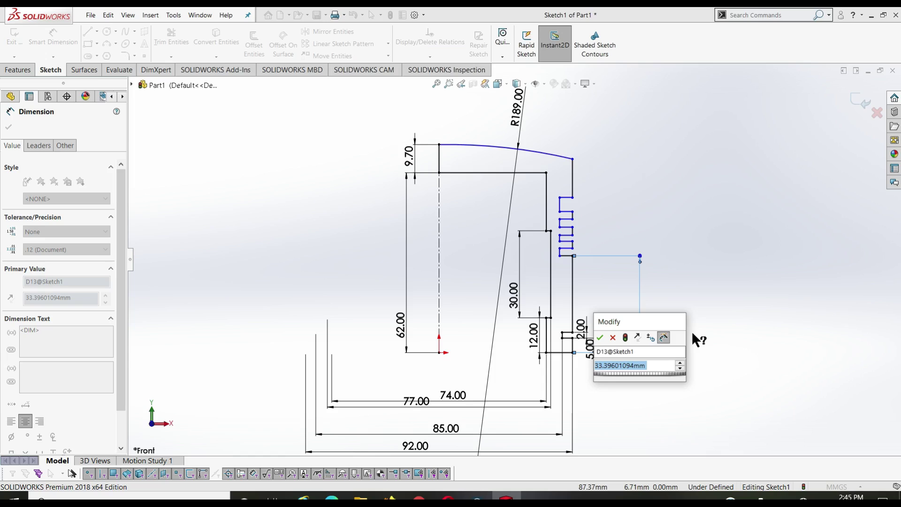
type("46")
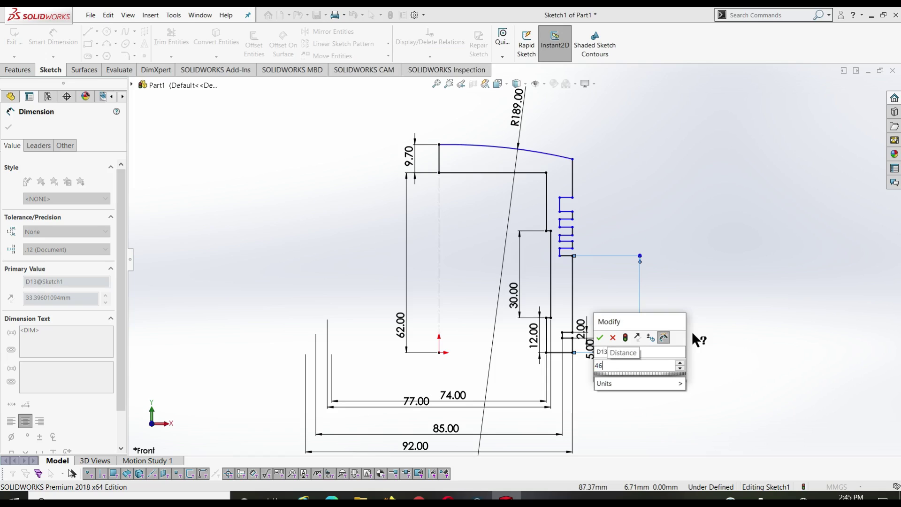
key("Return")
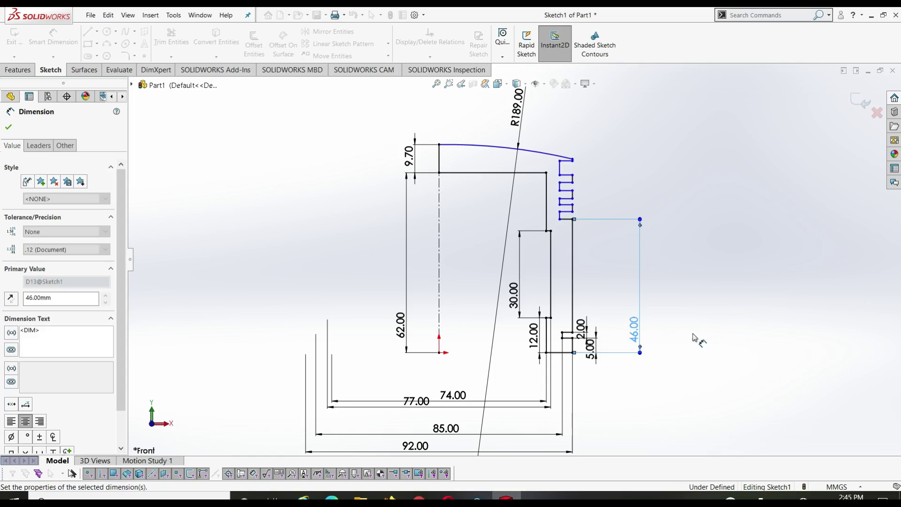
key("Escape")
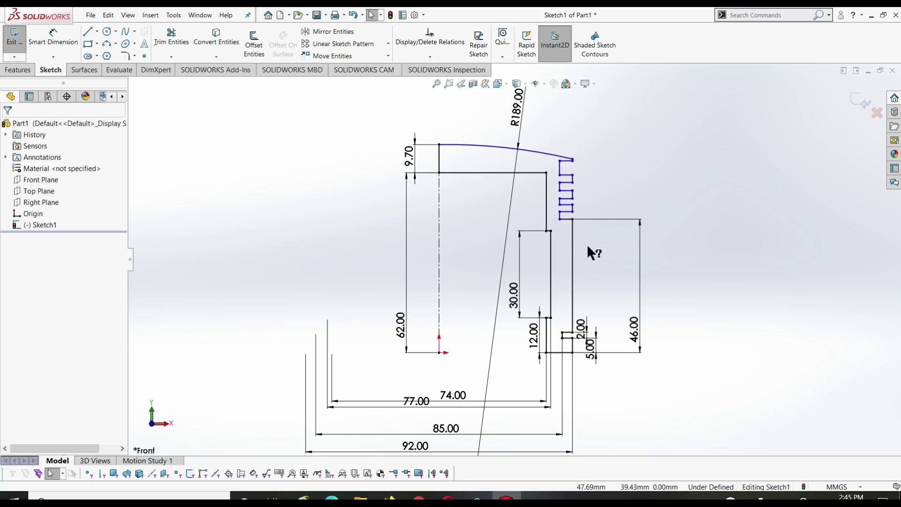
Add a dimension across the two corners of the lowest groove step
key("d")
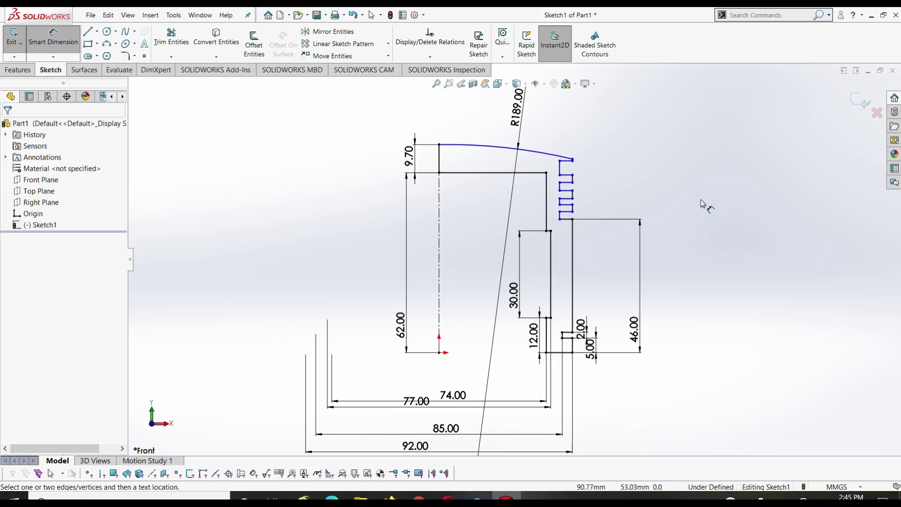
left_click(572, 212)
left_click(572, 219)
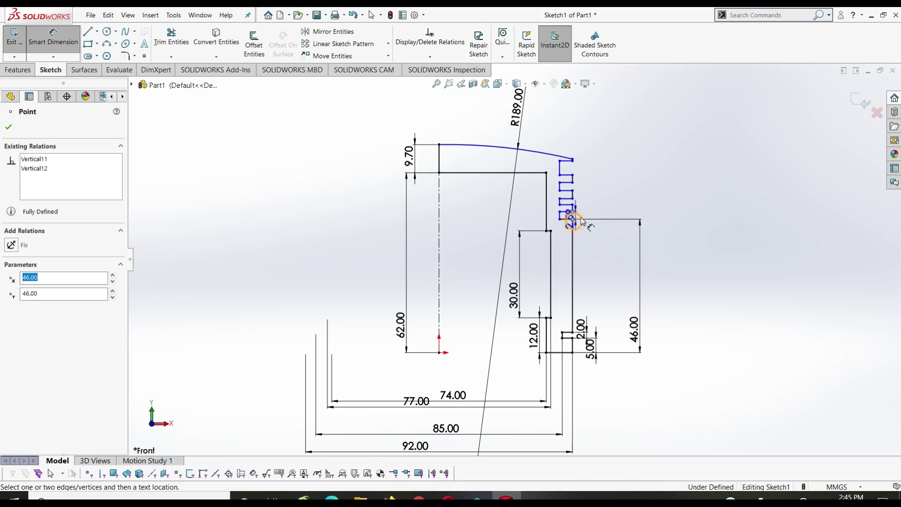
left_click(674, 219)
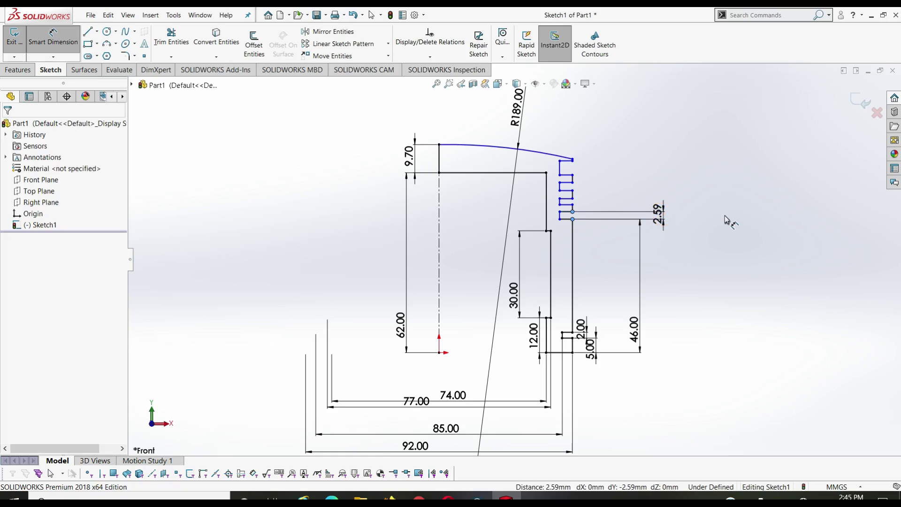
type("3")
Set the lowest groove step to 3 mm and the upper groove spacing to 2 mm
key("Return")
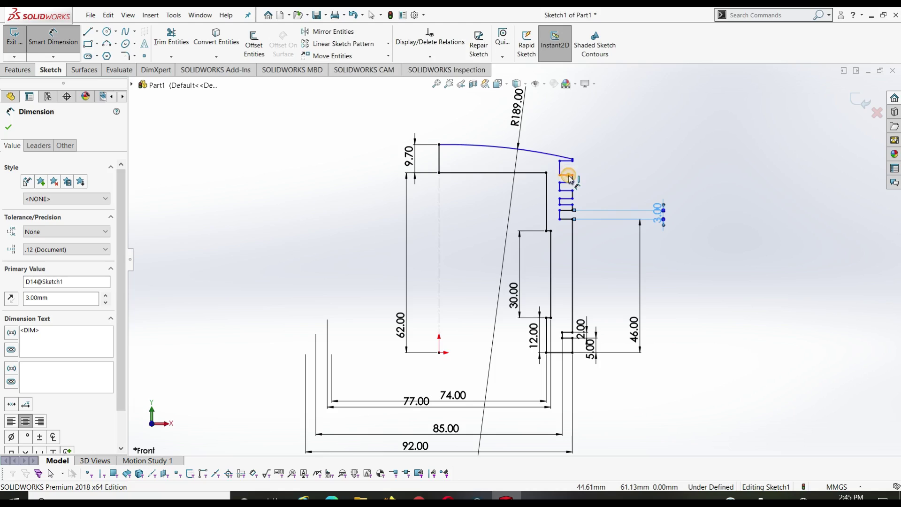
left_click(569, 179)
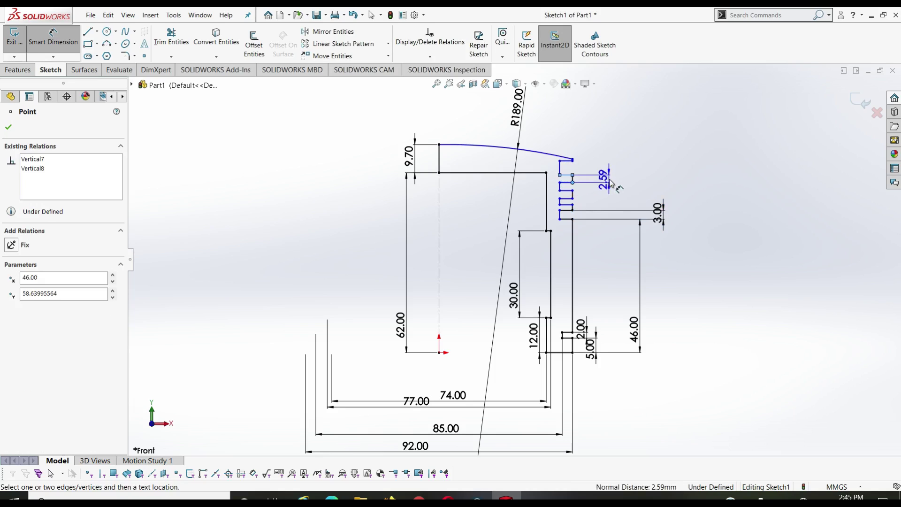
left_click(625, 180)
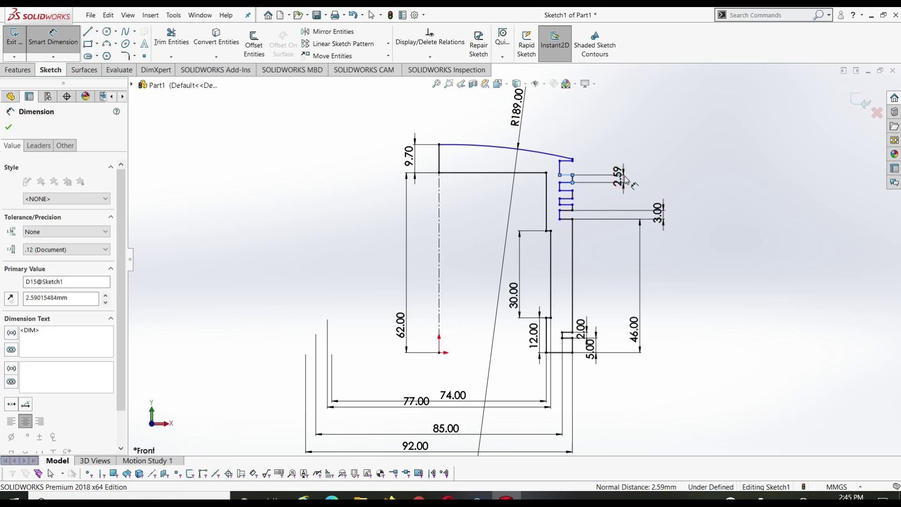
type("2")
key("Return")
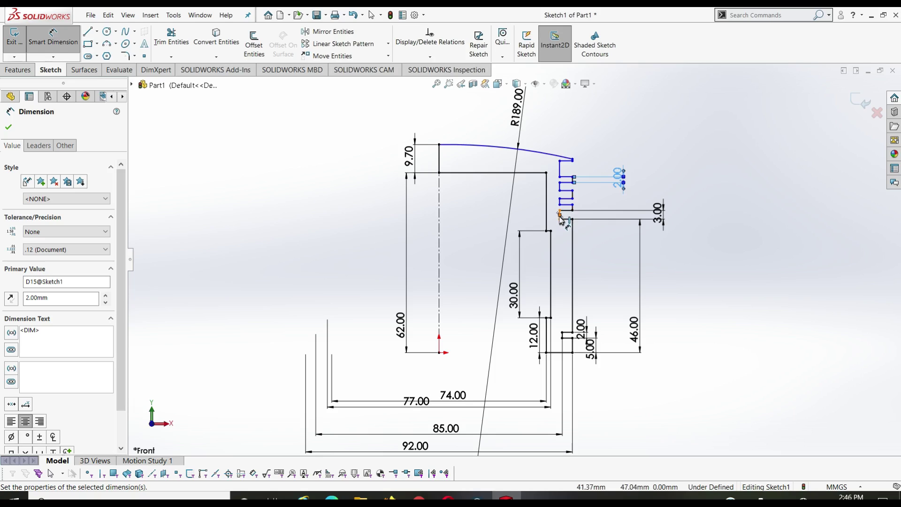
left_click(560, 212)
left_click(559, 215)
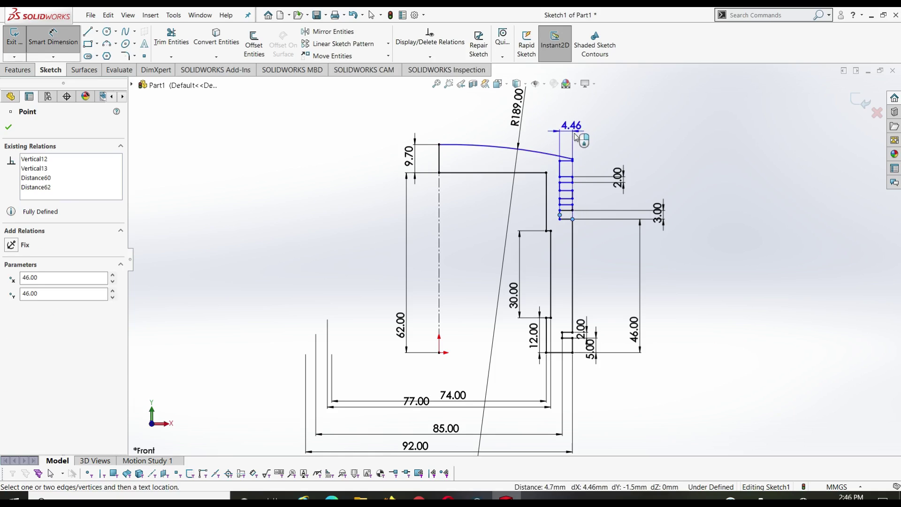
Set the ring groove depth dimension to 4 mm
left_click(566, 126)
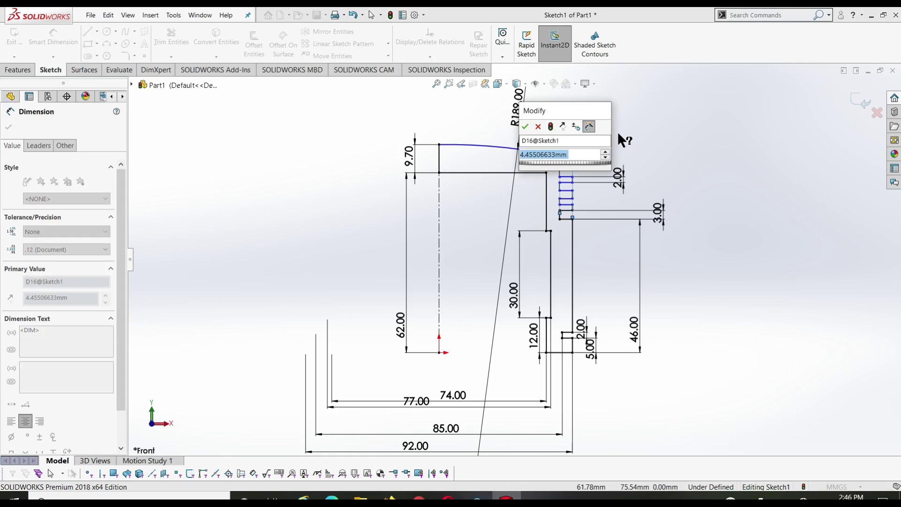
type("4")
key("Return")
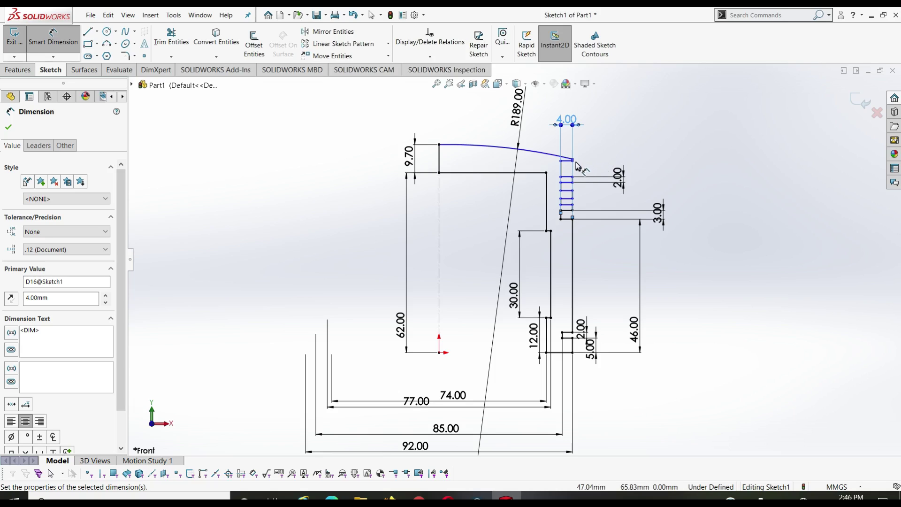
key("Escape")
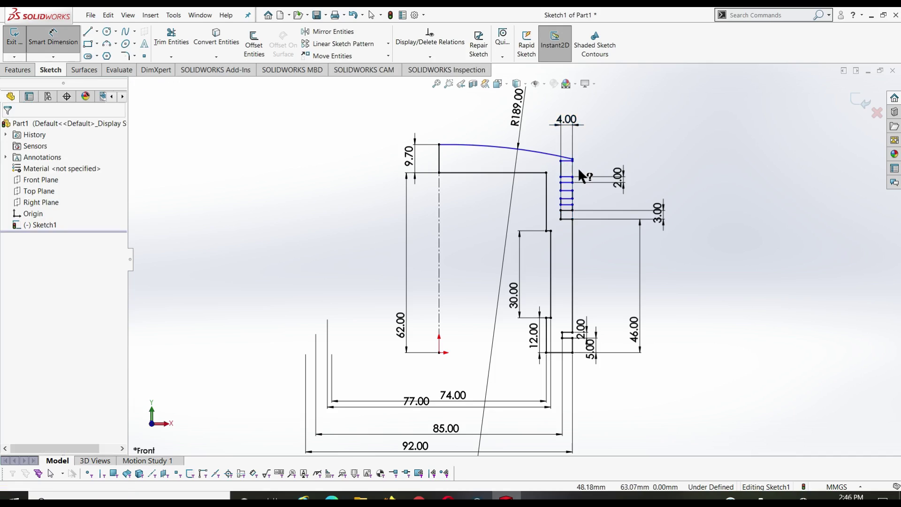
key("Escape")
Dimension the overall height from the crown arc's outer end to the bottom line
left_click(573, 162)
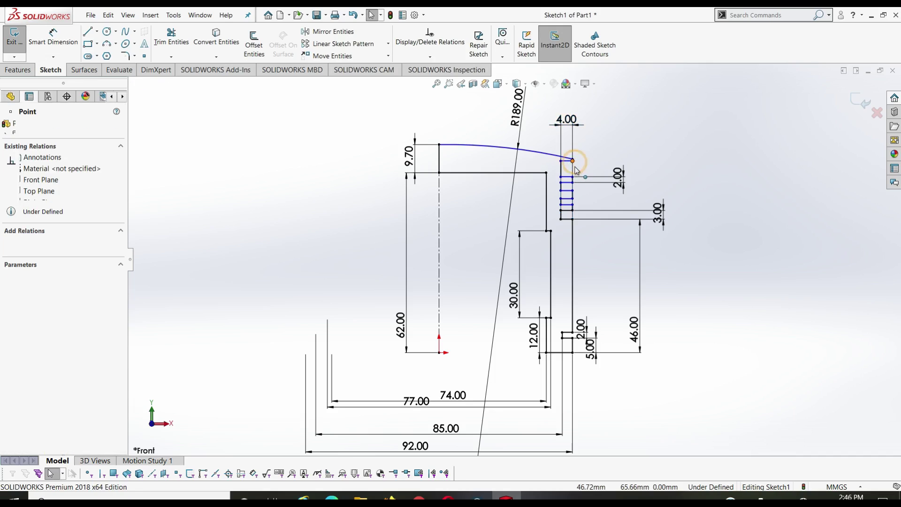
left_click(574, 177)
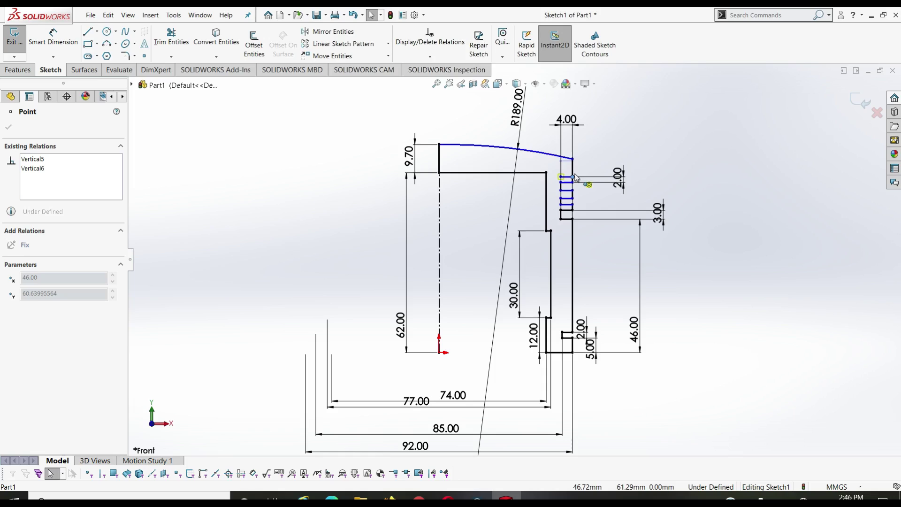
left_click(572, 168)
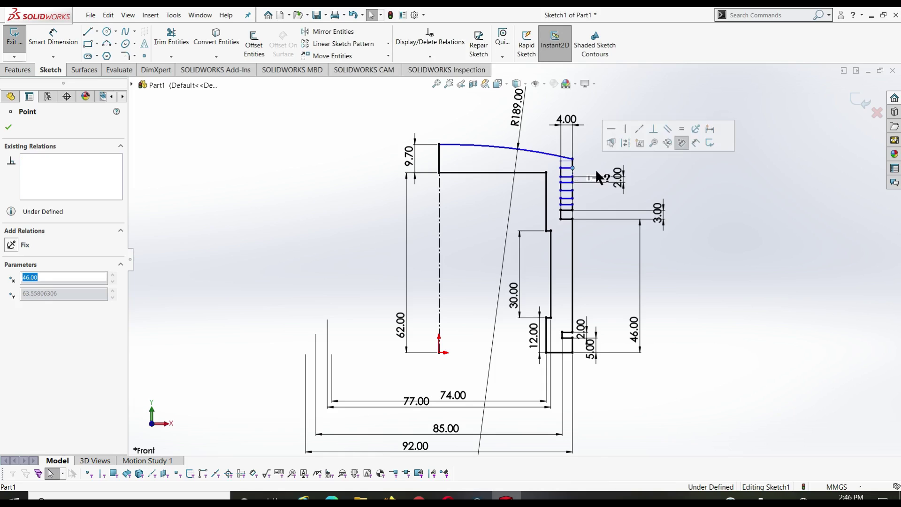
left_click(676, 210)
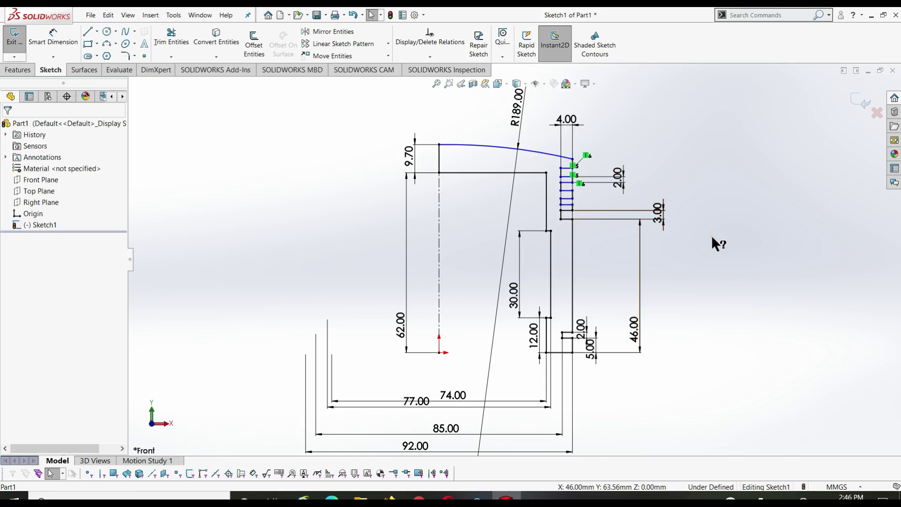
right_click_drag(725, 245, 724, 188)
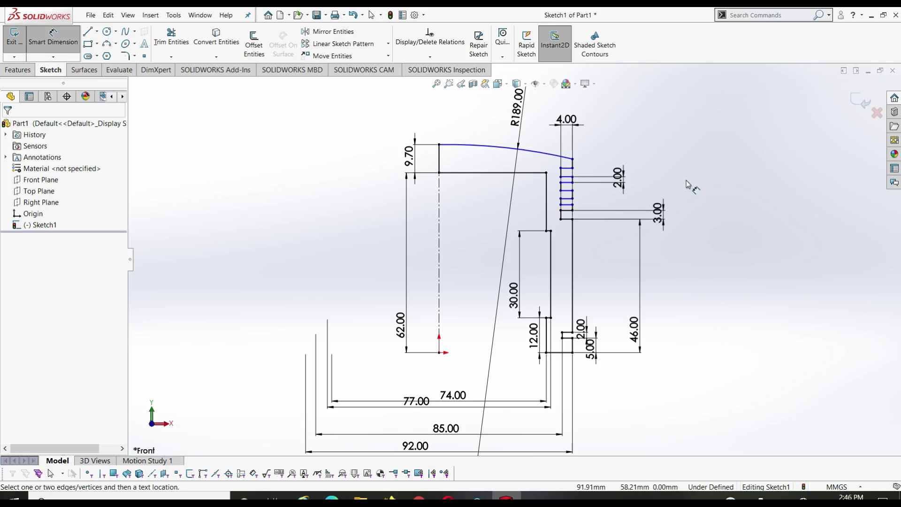
left_click(572, 159)
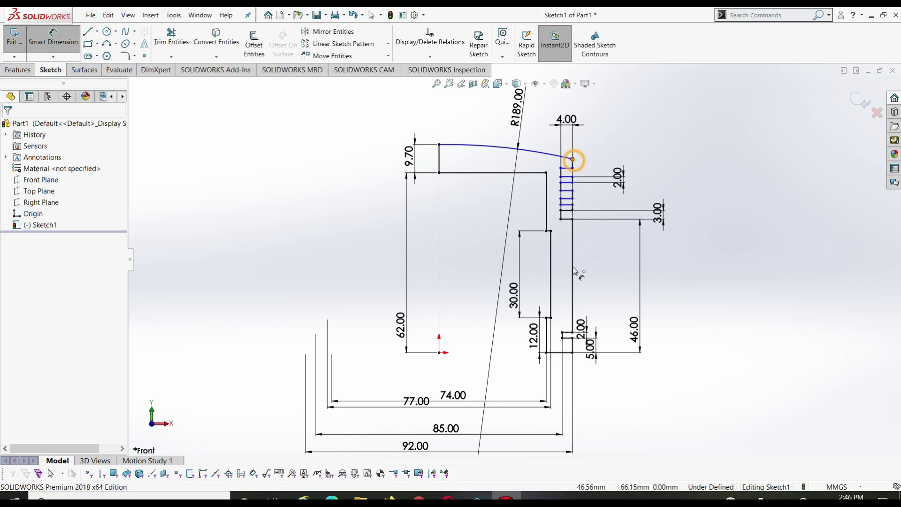
left_click(570, 352)
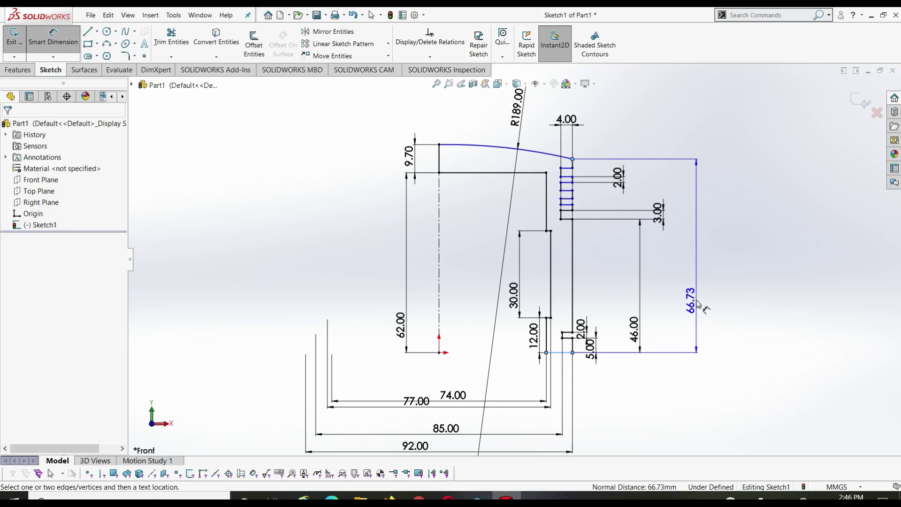
left_click(698, 304)
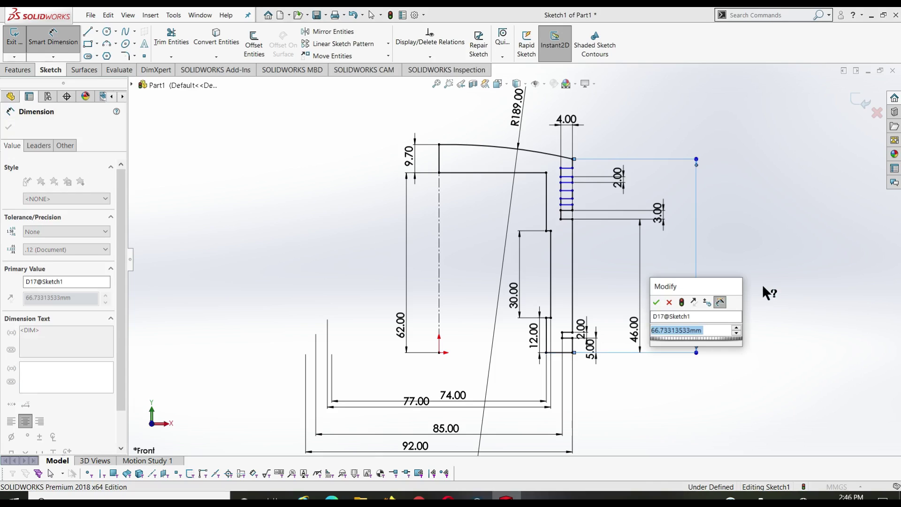
key("Return")
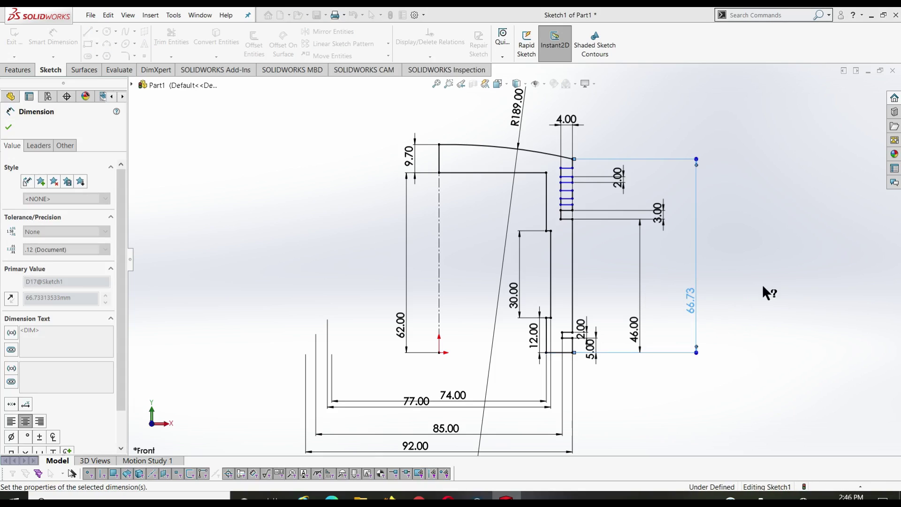
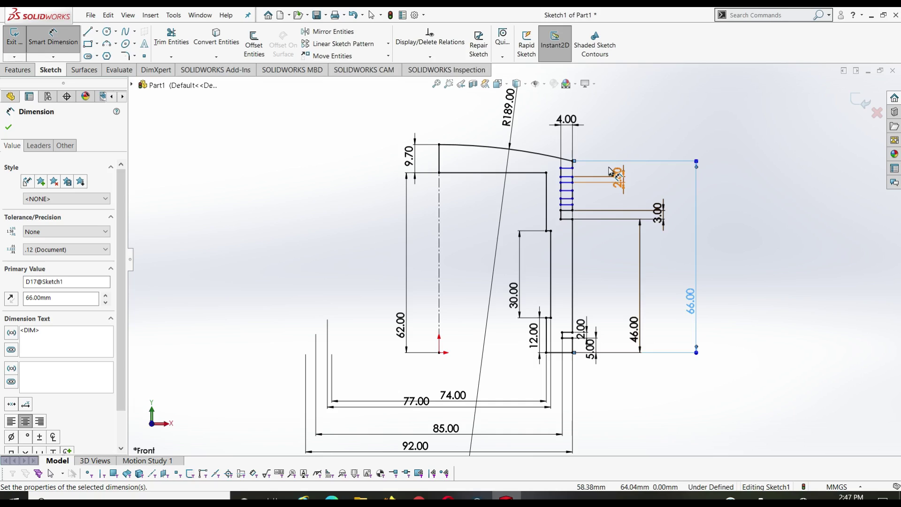
Inspect the ring grooves and exit Smart Dimension with the 66, 46, 4, 2 and R189 dimensions in place
scroll(580, 187, "down", 2)
scroll(578, 189, "down", 2)
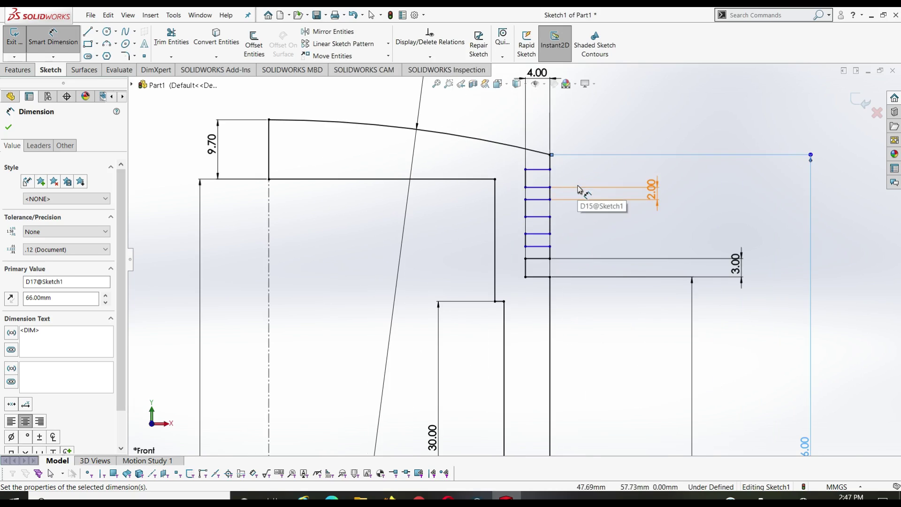
scroll(578, 189, "down", 2)
scroll(580, 189, "up", 1)
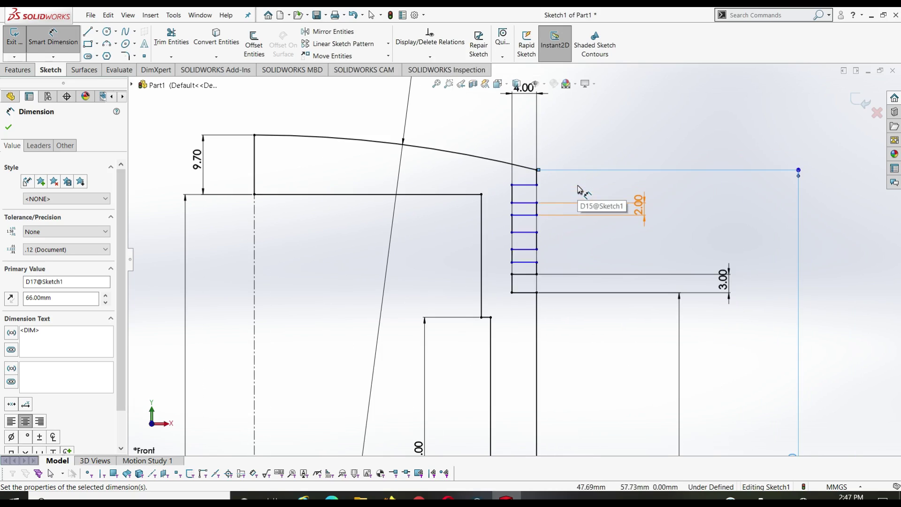
key("Escape")
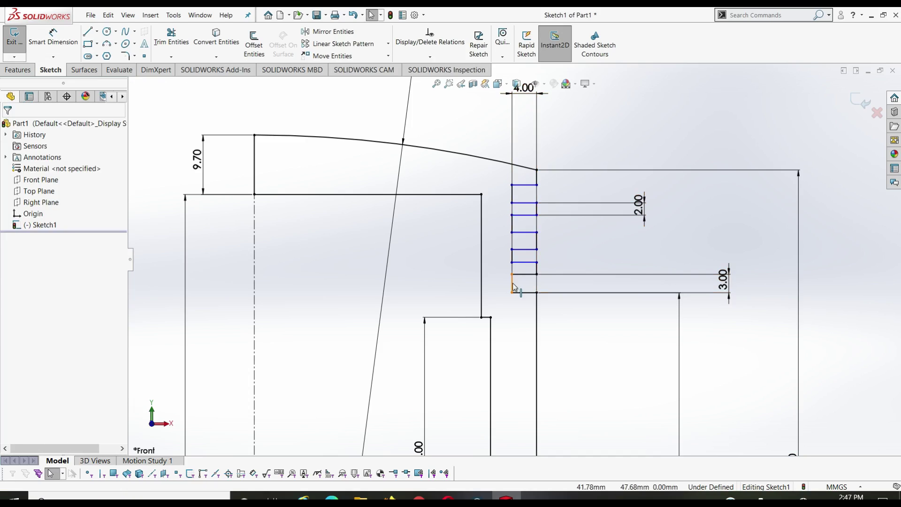
Trial-select groove wall segments and endpoints around the 2.00 groove, clearing the selection twice
left_click(513, 282)
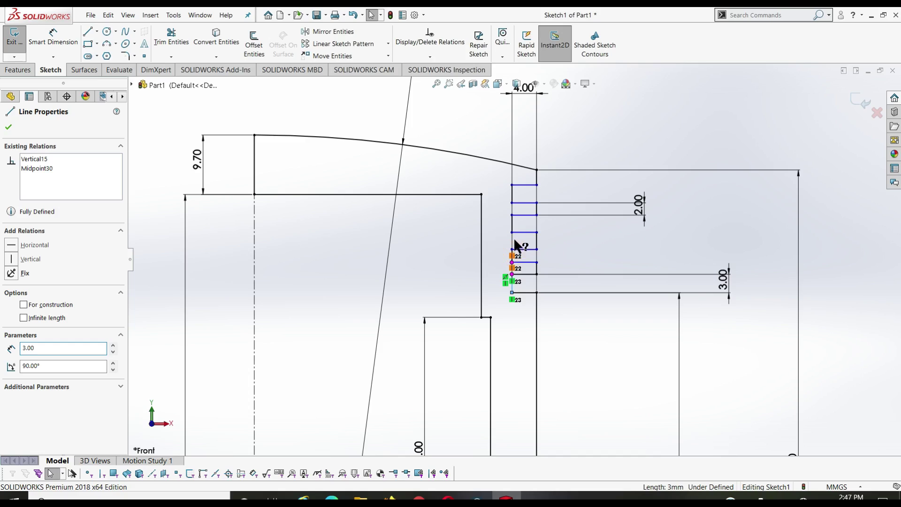
left_click(512, 253, "ctrl")
left_click(515, 221)
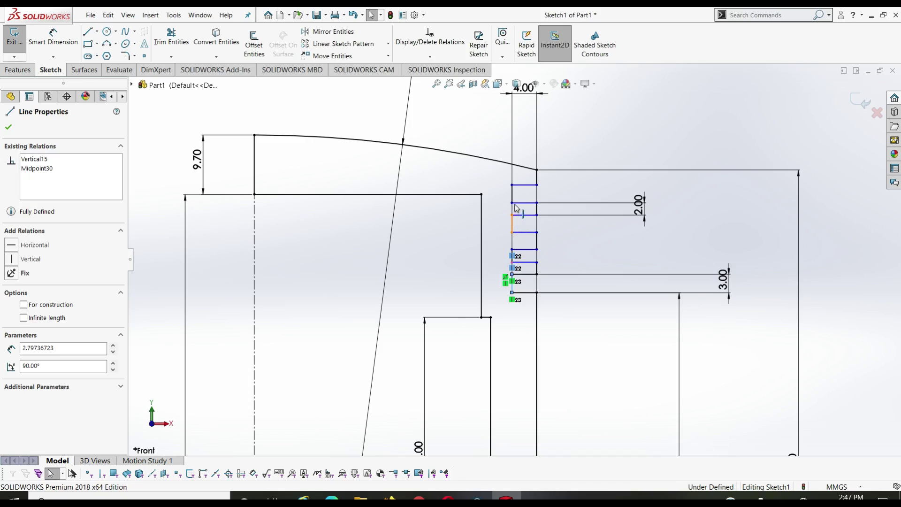
left_click(512, 195, "ctrl")
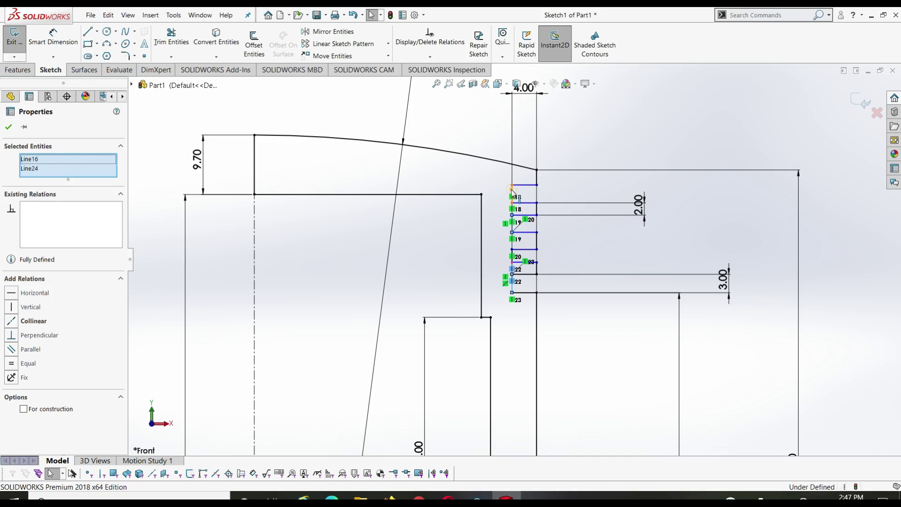
left_click(512, 190)
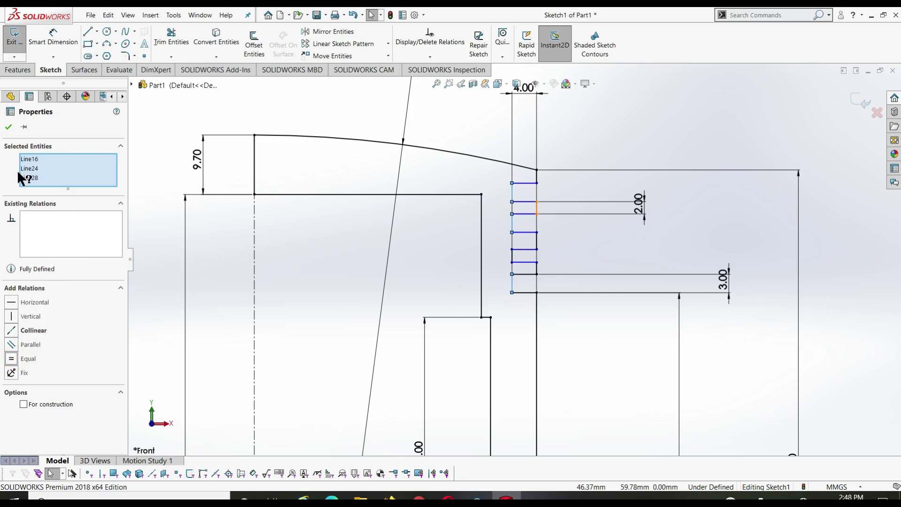
left_click(9, 126)
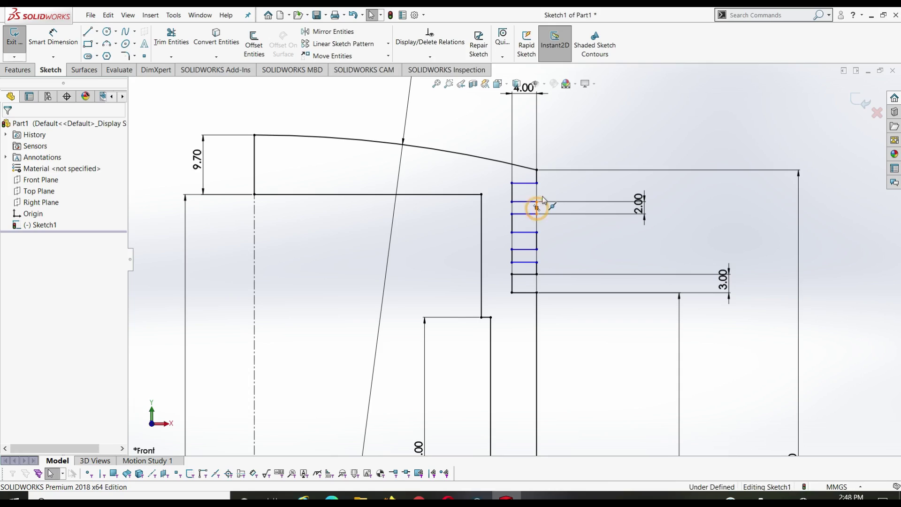
left_click(537, 208)
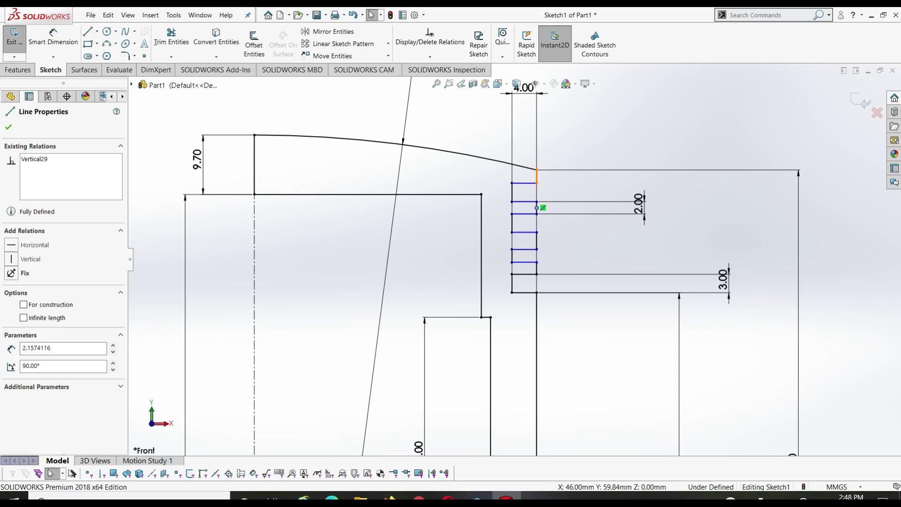
left_click(537, 171, "ctrl")
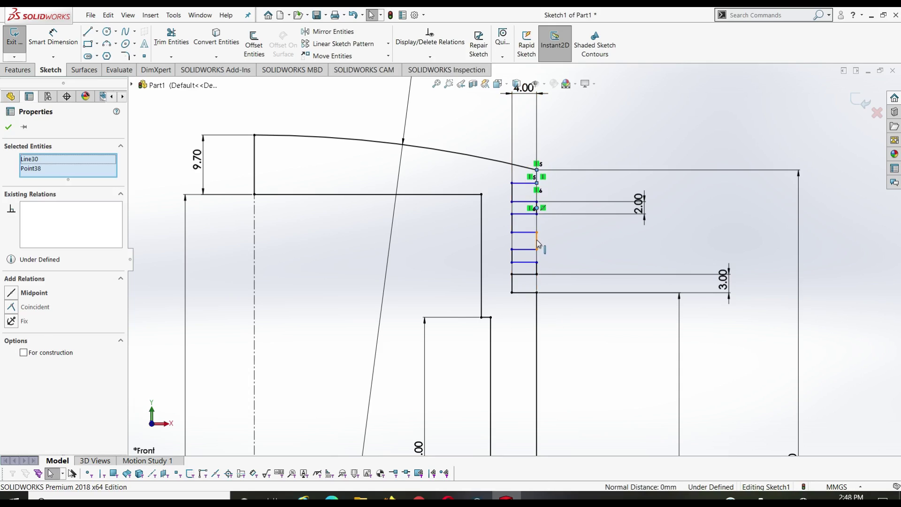
left_click(536, 270, "ctrl")
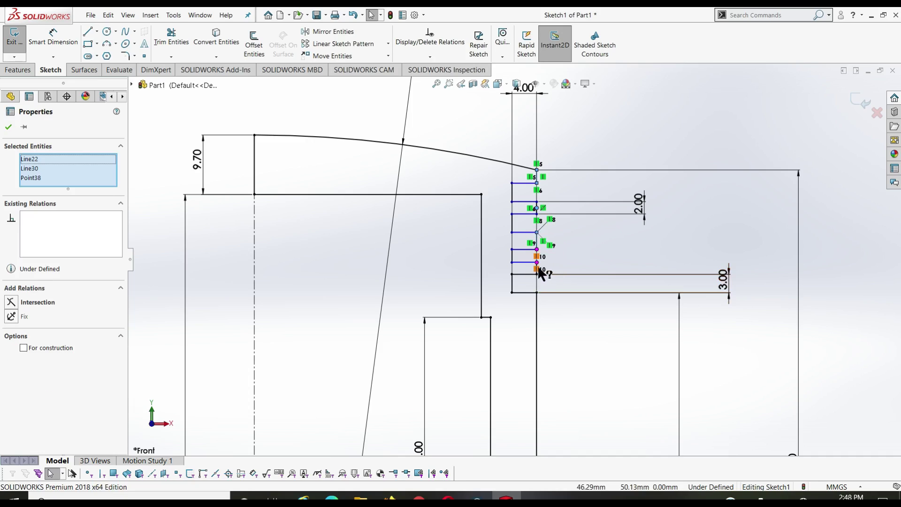
mouse_move(626, 274)
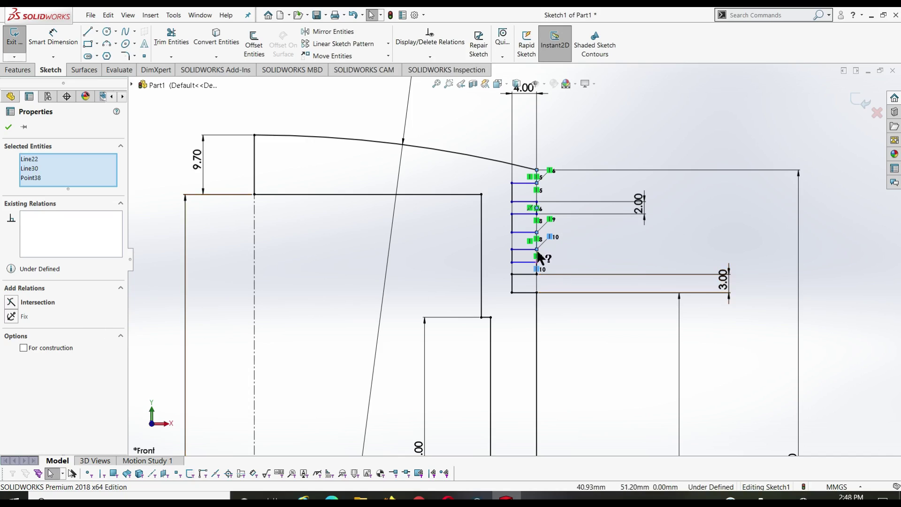
left_click(584, 245)
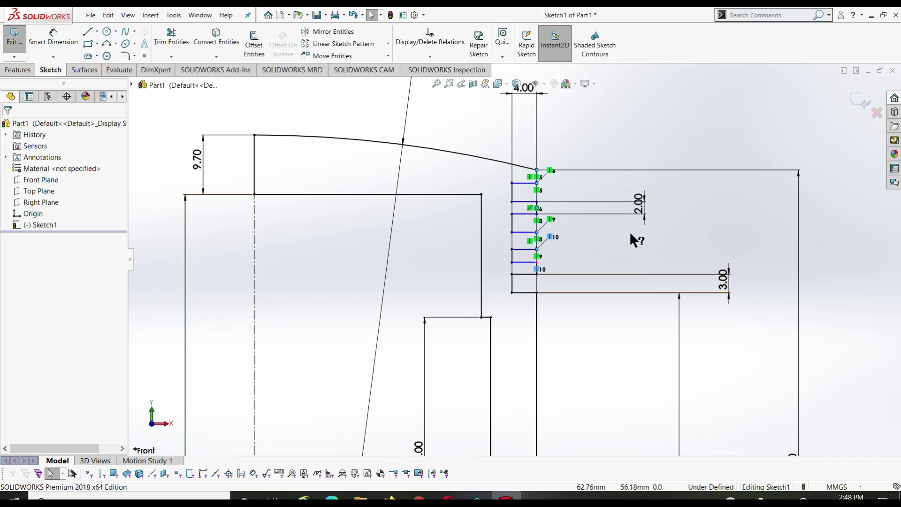
Make groove wall lines Line22 and Line26 equal in length
left_click(537, 208)
left_click(537, 241)
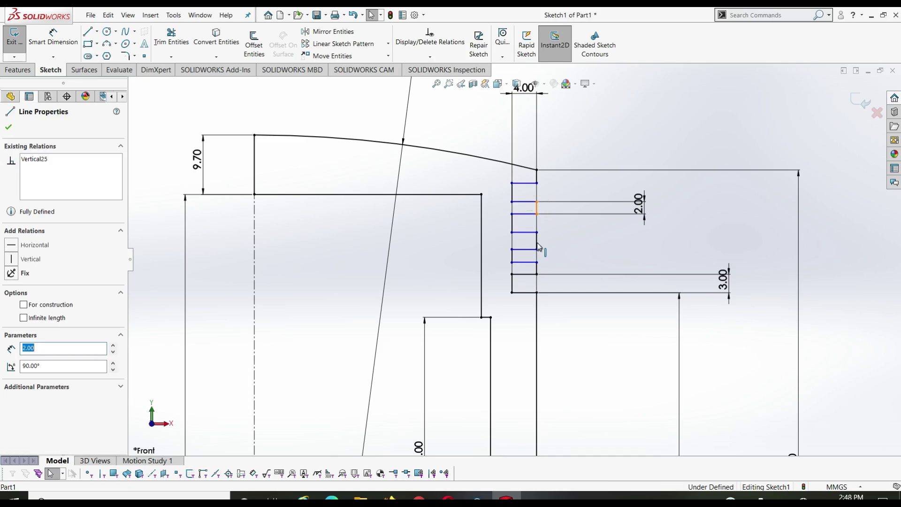
left_click(537, 256, "ctrl")
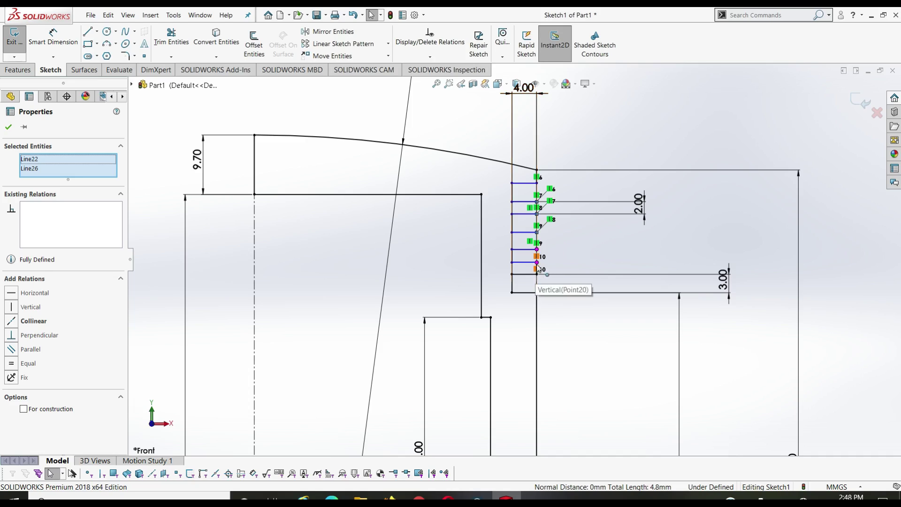
left_click(14, 364)
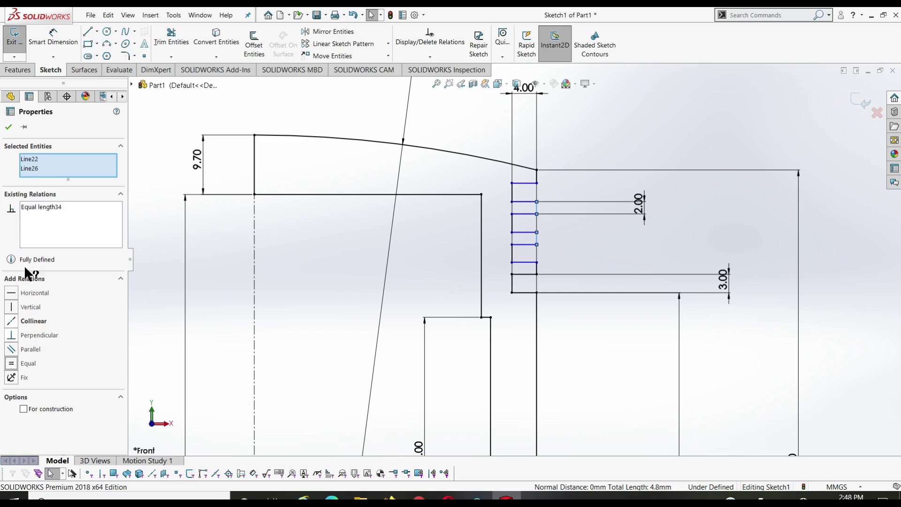
key("Escape")
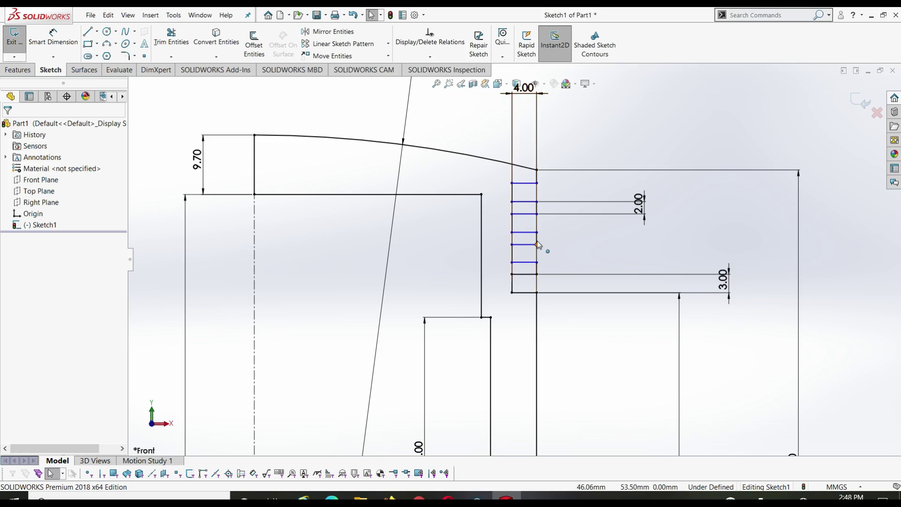
left_click(537, 208)
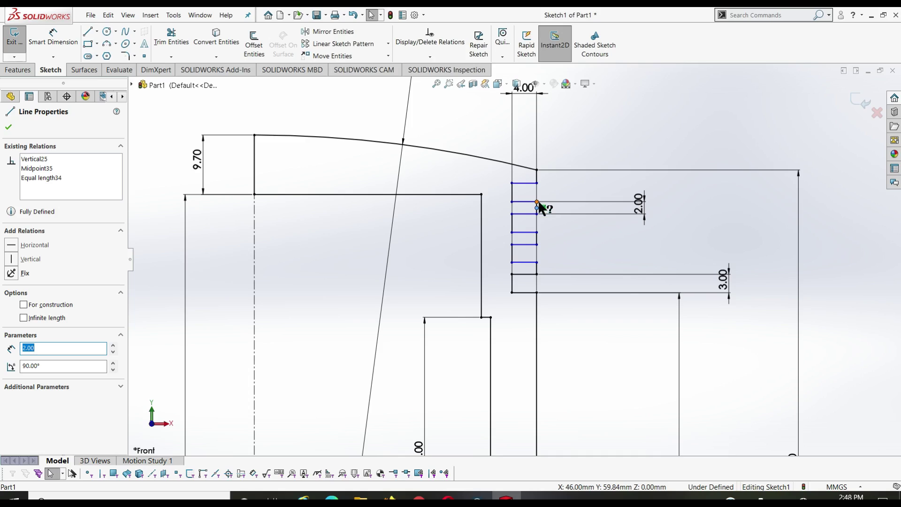
key("Escape")
scroll(546, 211, "down", 3)
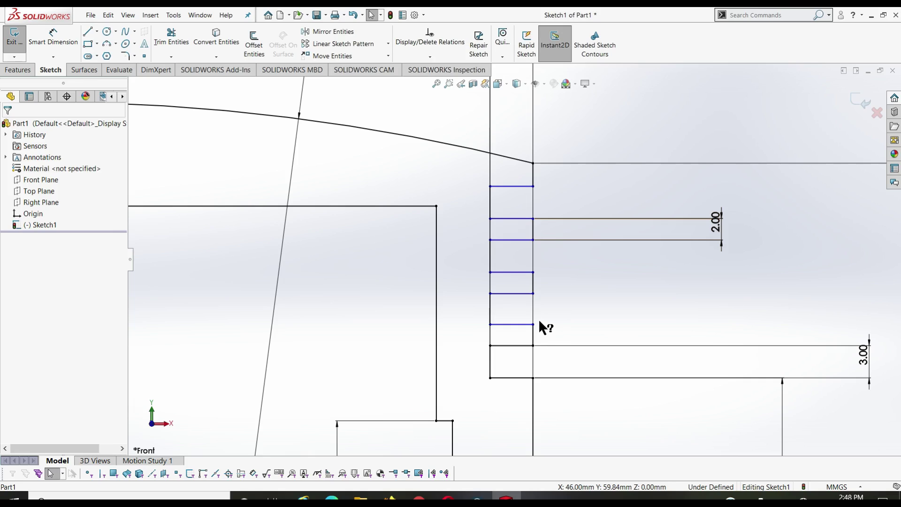
scroll(539, 323, "up", 4)
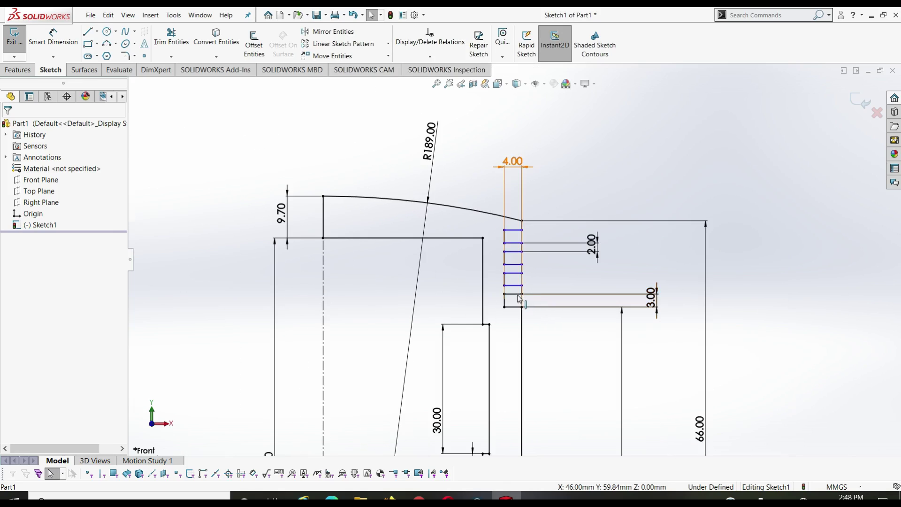
left_click(513, 285)
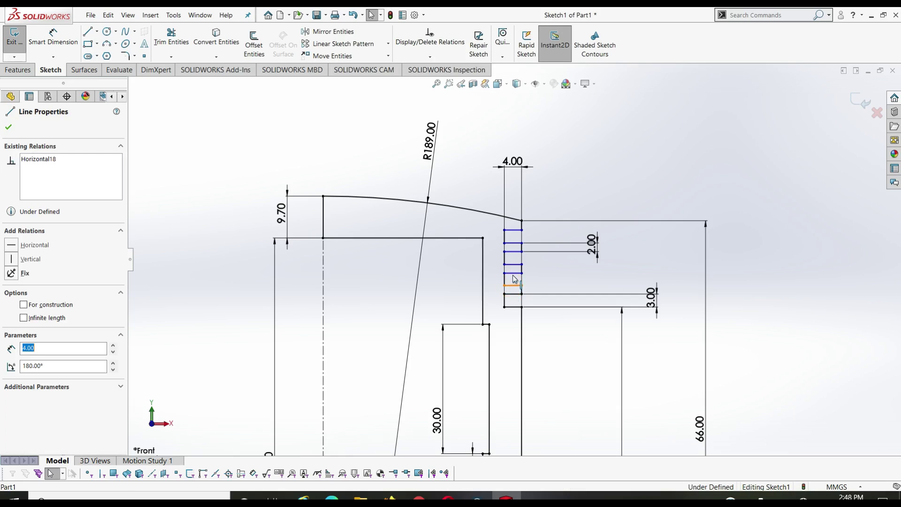
left_click(521, 273, "ctrl")
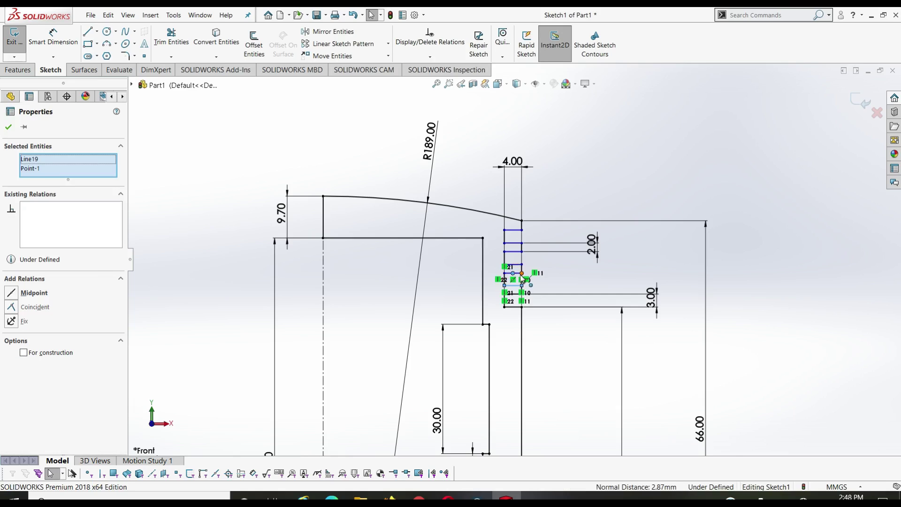
key("Escape")
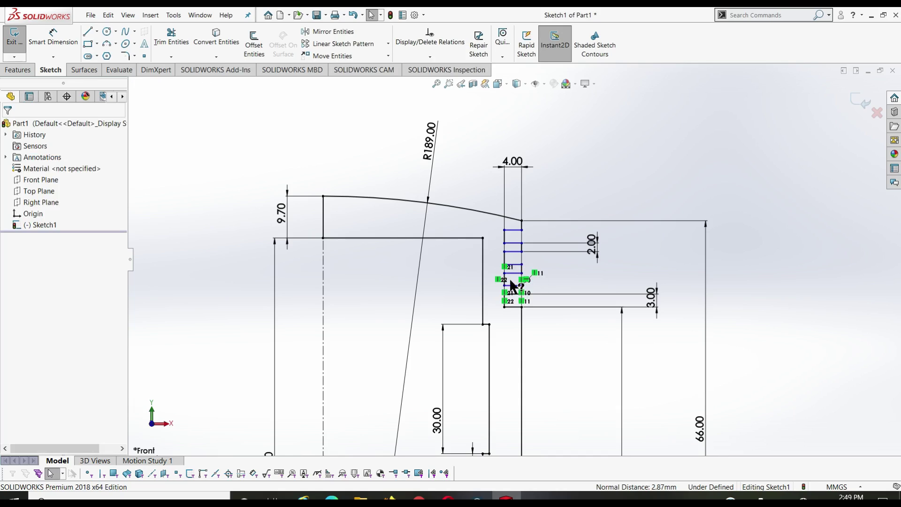
scroll(509, 278, "down", 2)
Make all seven short horizontal groove lines equal in length
scroll(516, 301, "down", 3)
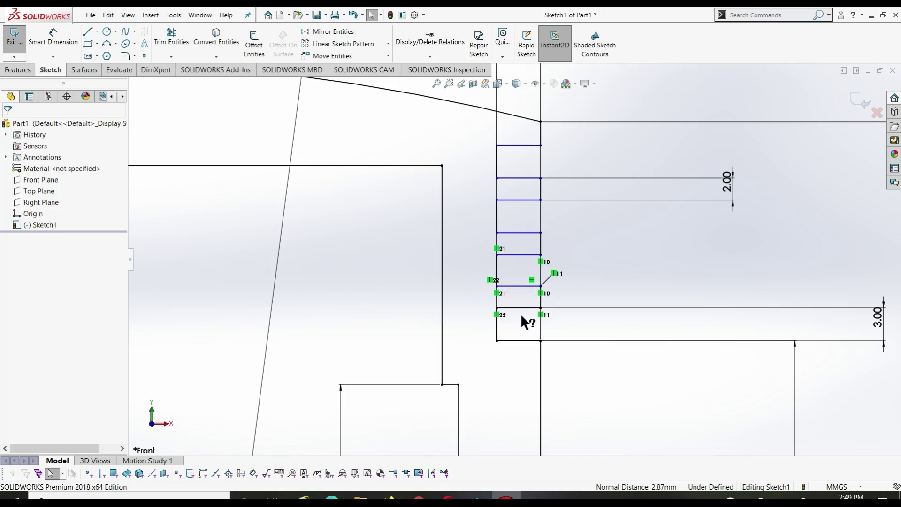
left_click(503, 286)
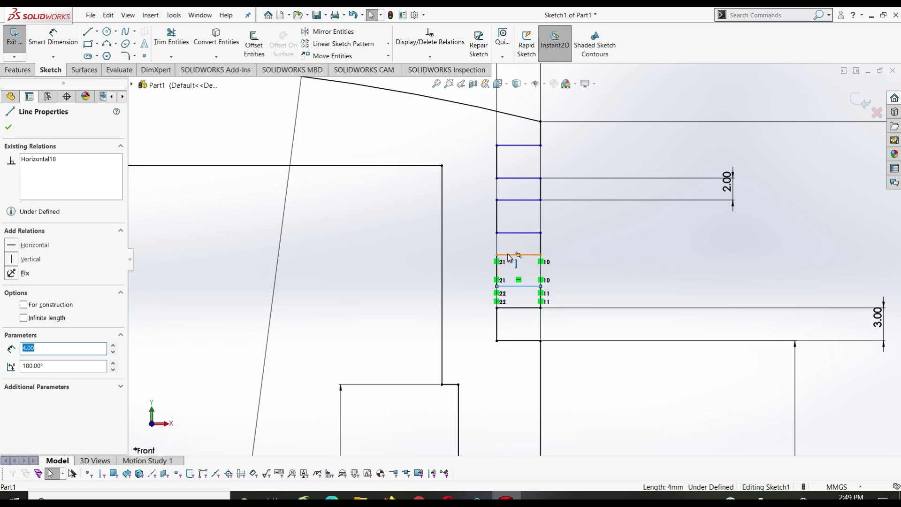
left_click(509, 255, "ctrl")
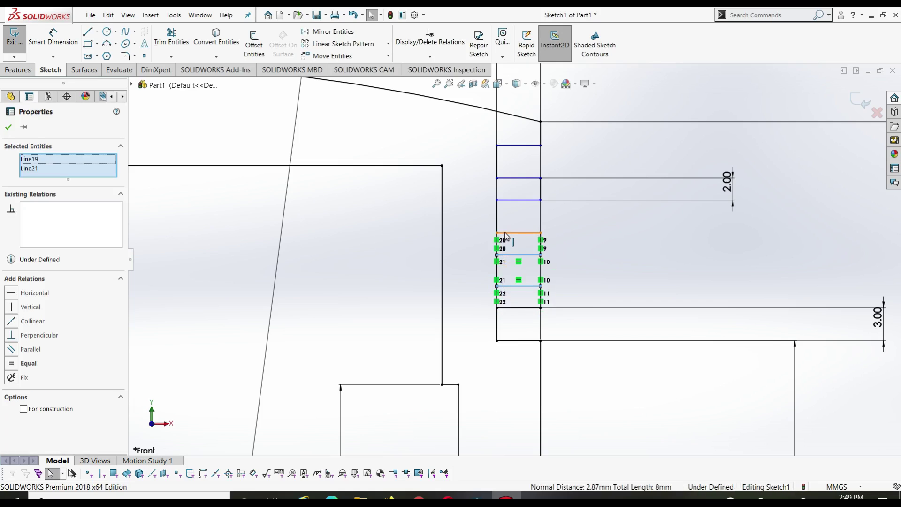
left_click(506, 232, "ctrl")
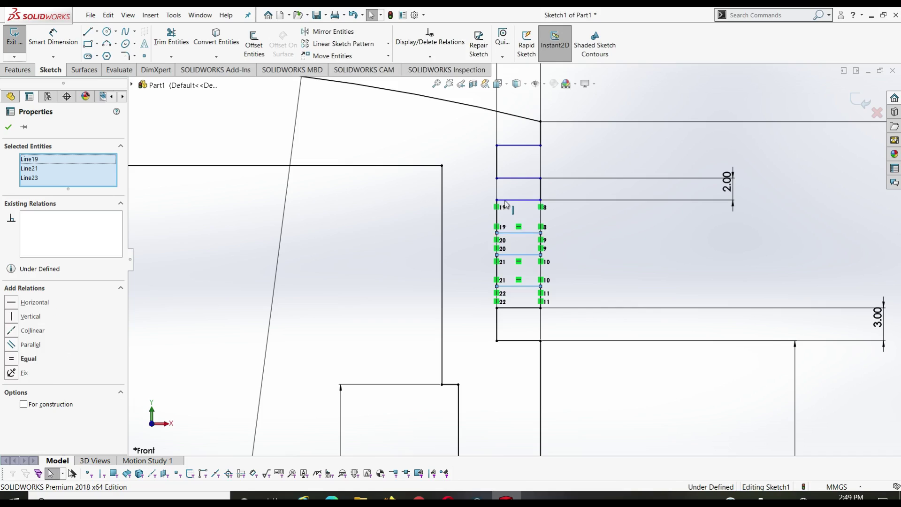
left_click(507, 200, "ctrl")
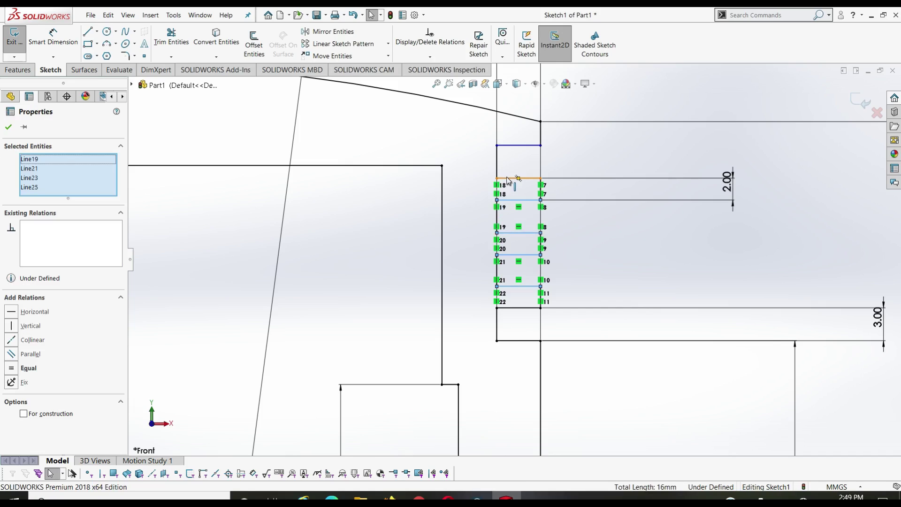
left_click(512, 179)
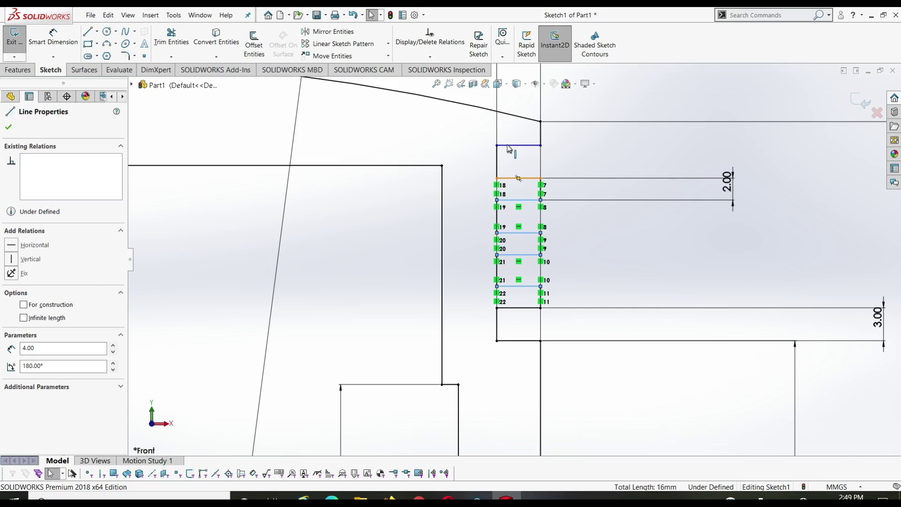
left_click(512, 145, "ctrl")
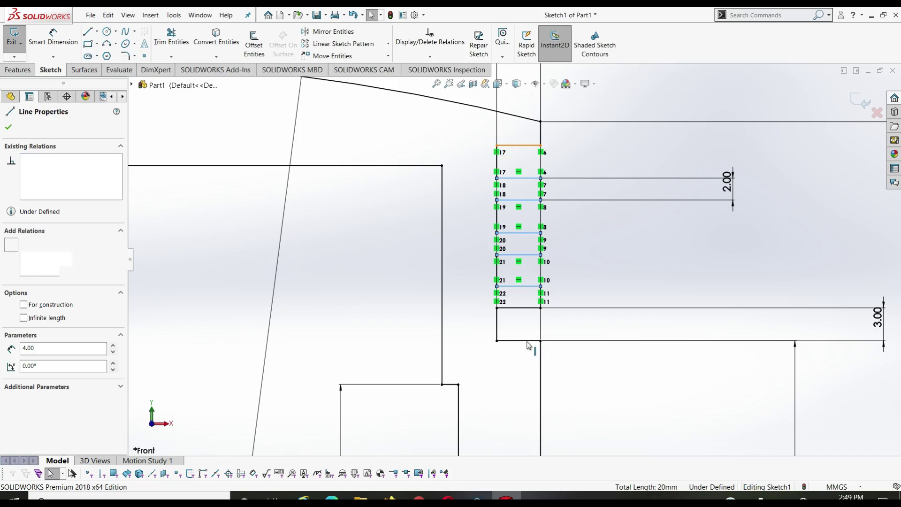
left_click(505, 308, "ctrl")
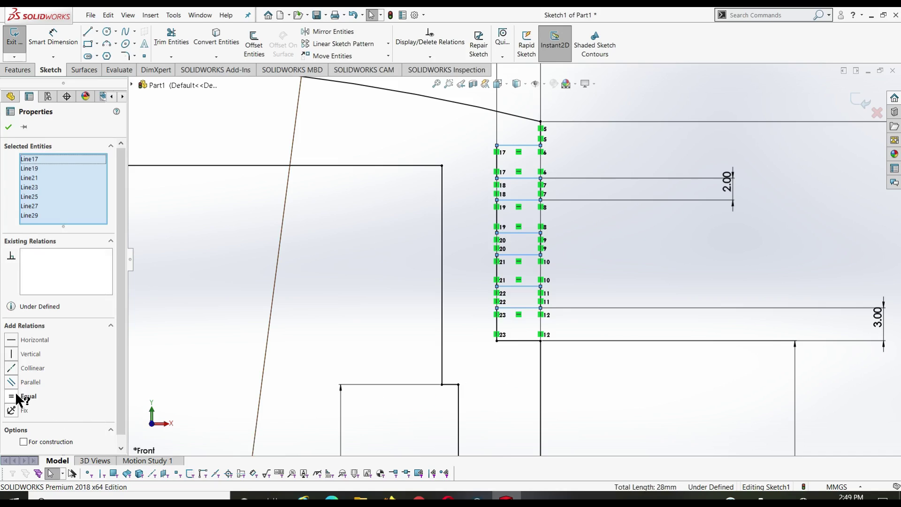
left_click(16, 397)
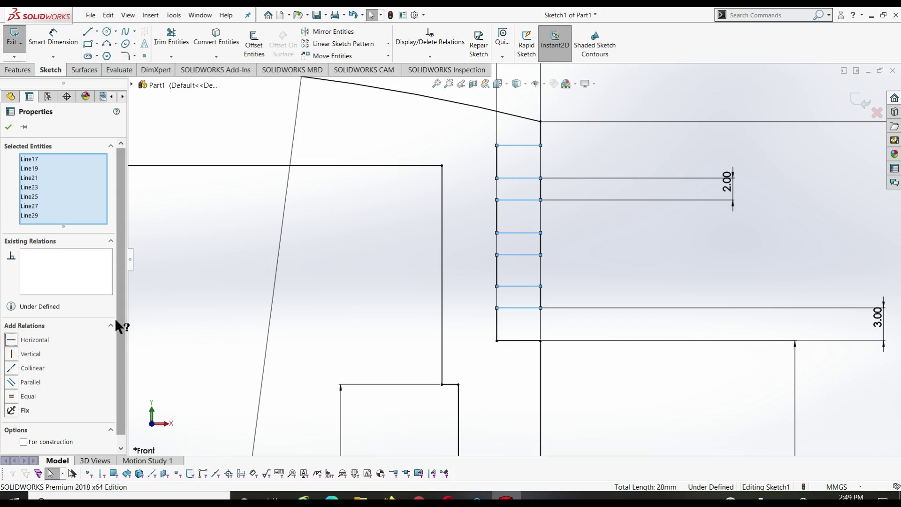
left_click(9, 126)
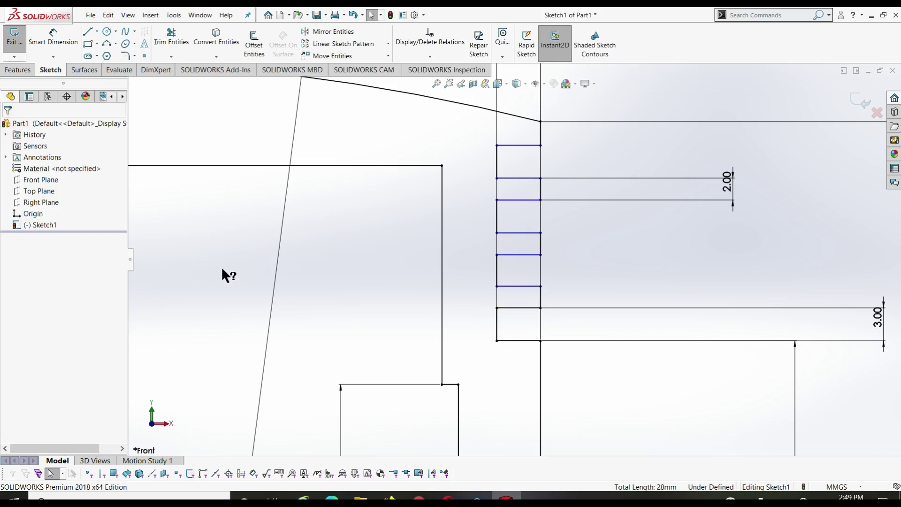
Add an equal-length relation (Equal length43) between lower groove lines Line17 and Line19
left_click(223, 271)
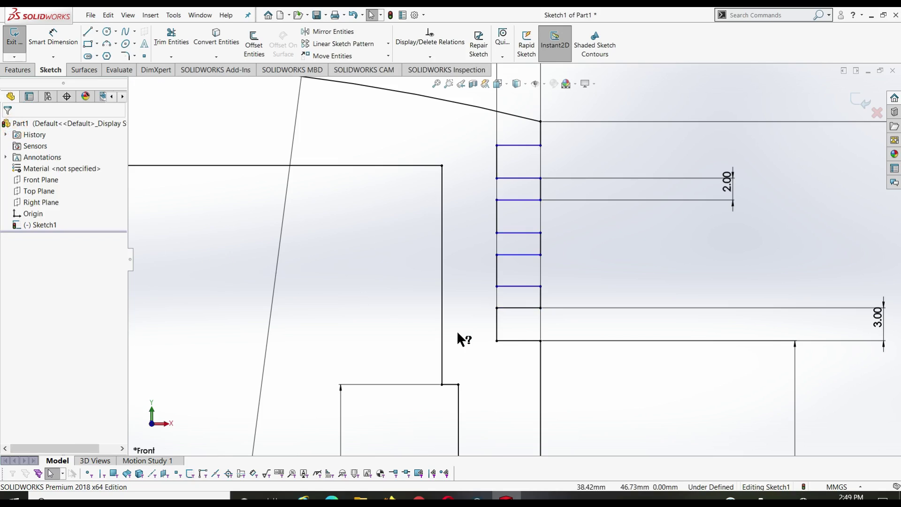
left_click(519, 308)
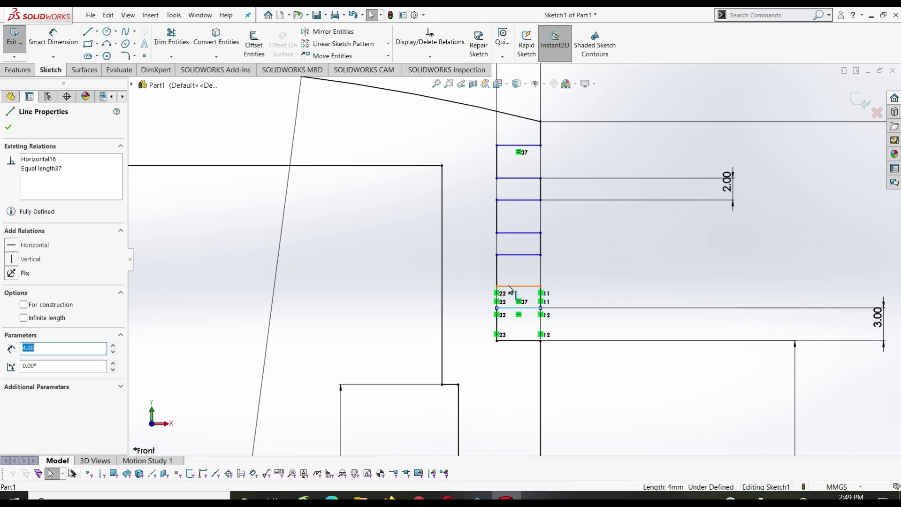
left_click(517, 294)
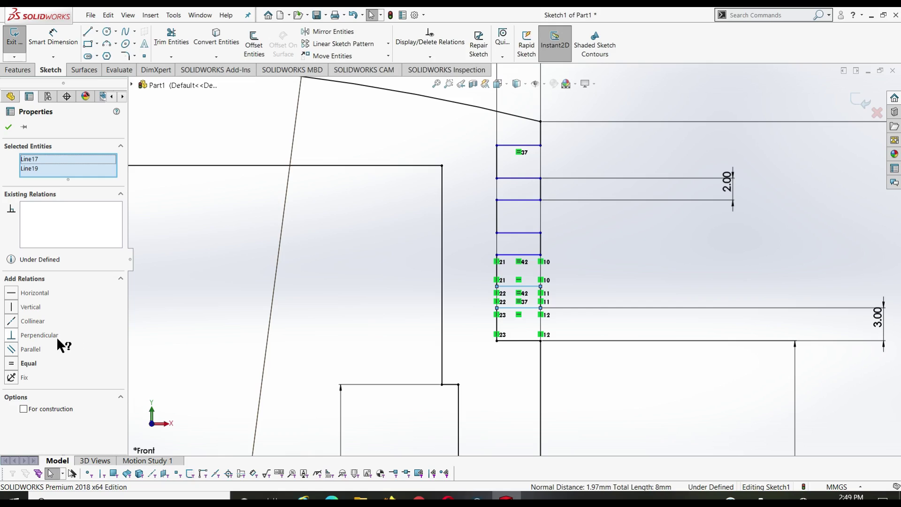
left_click(11, 366)
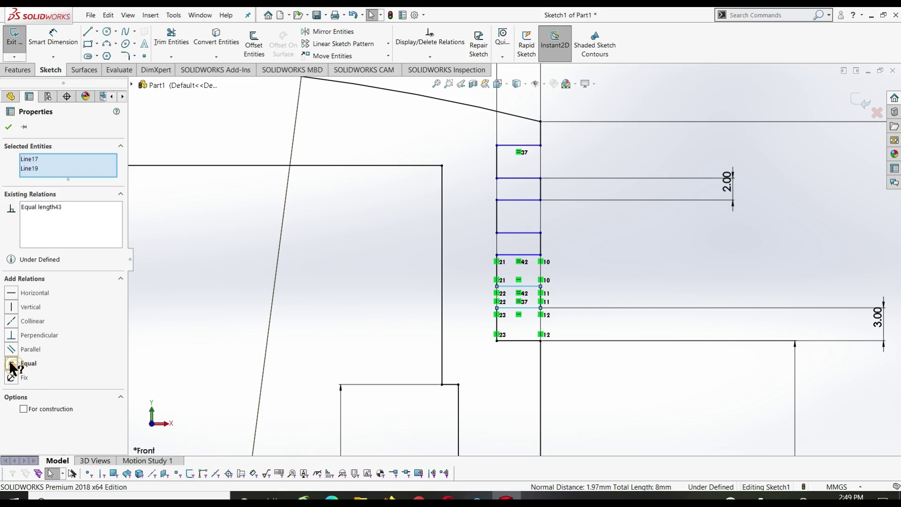
left_click(9, 127)
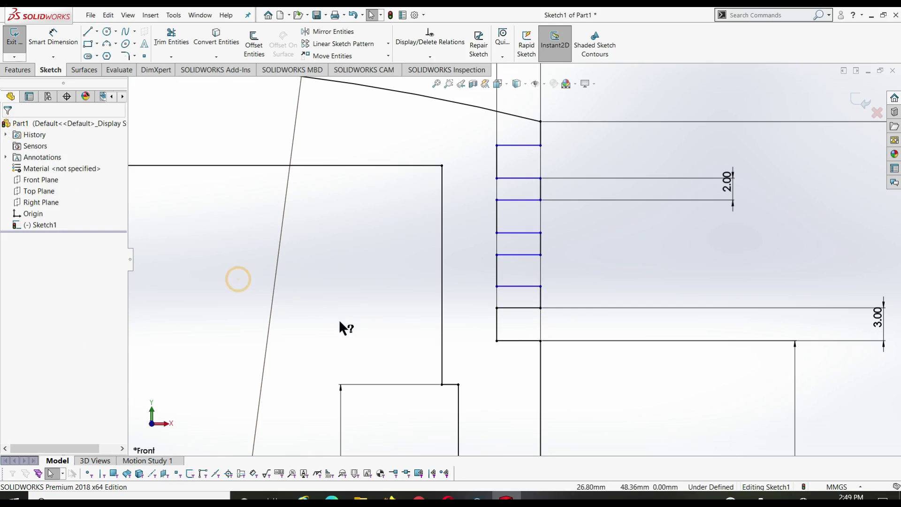
Zoom out over the groove band and activate Smart Dimension with a mouse gesture
scroll(380, 349, "up", 3)
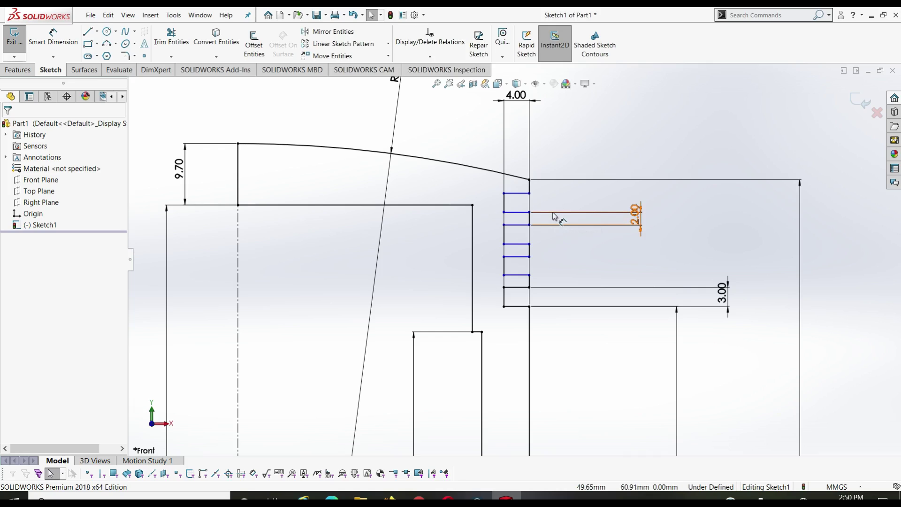
scroll(553, 215, "down", 1)
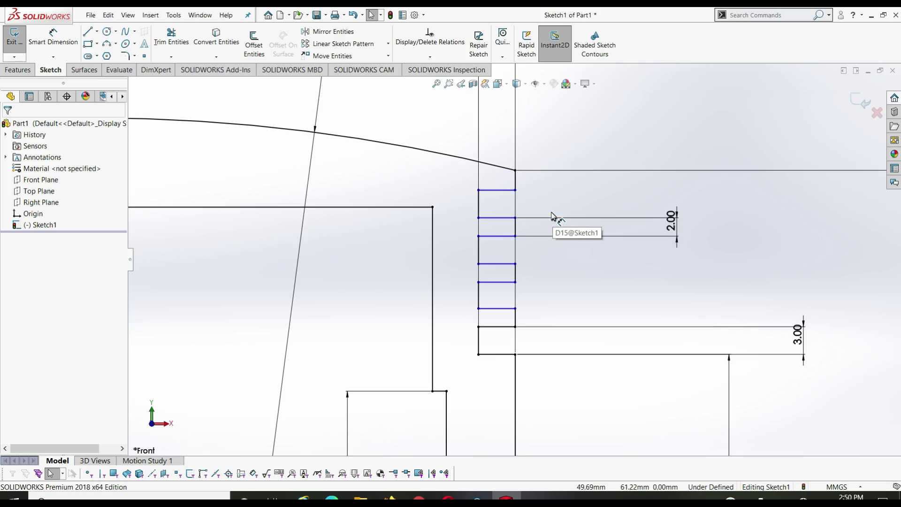
scroll(553, 216, "up", 2)
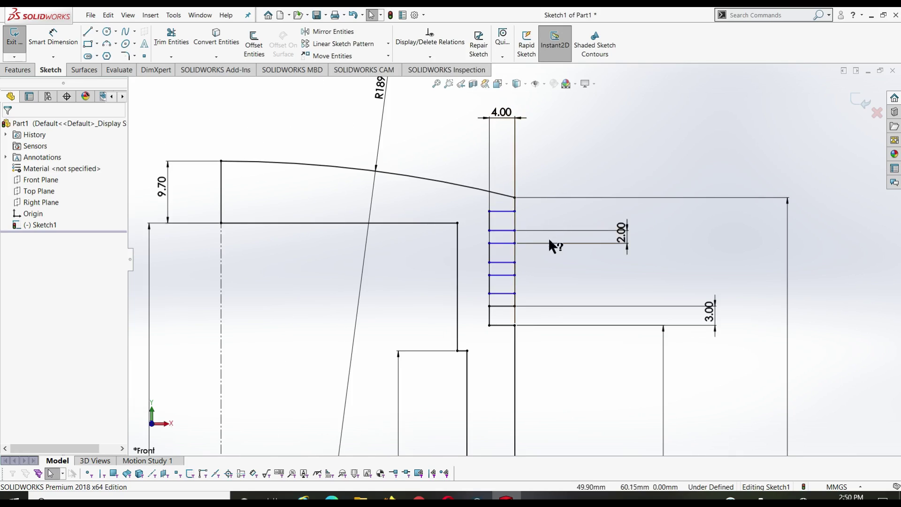
right_click_drag(564, 285, 561, 215)
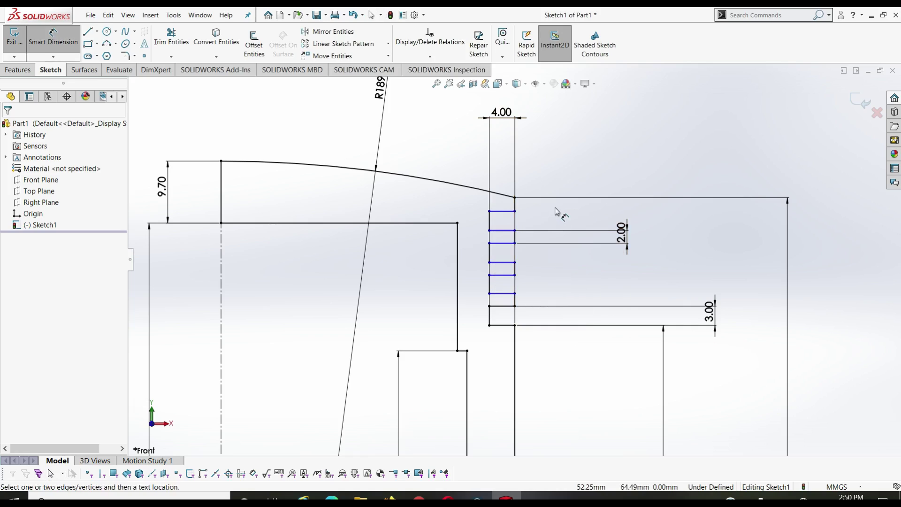
Try a 3.00 spacing dimension between two top groove lines, then cancel it as over-defining
left_click(507, 212)
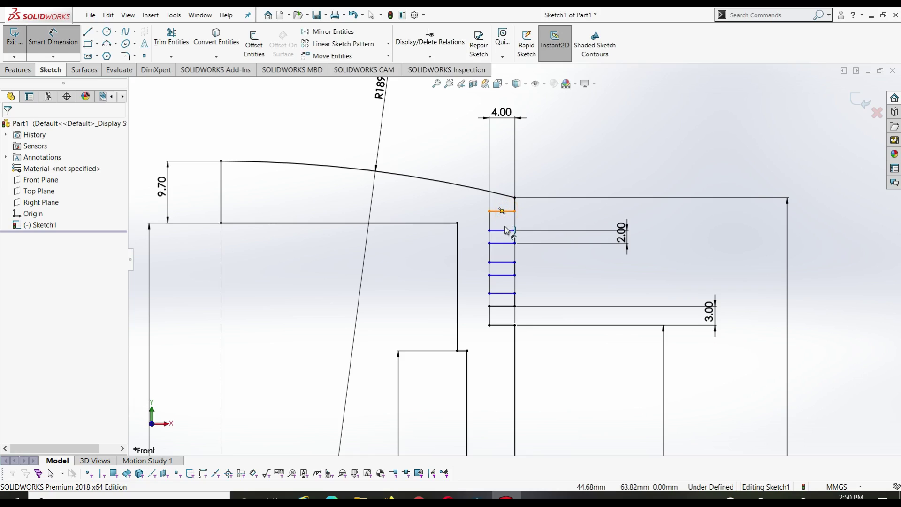
left_click(505, 230)
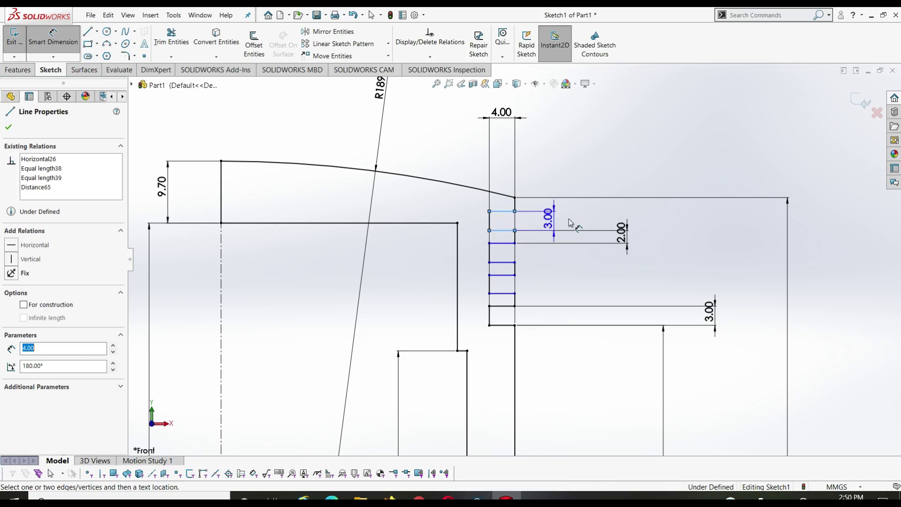
left_click(545, 222)
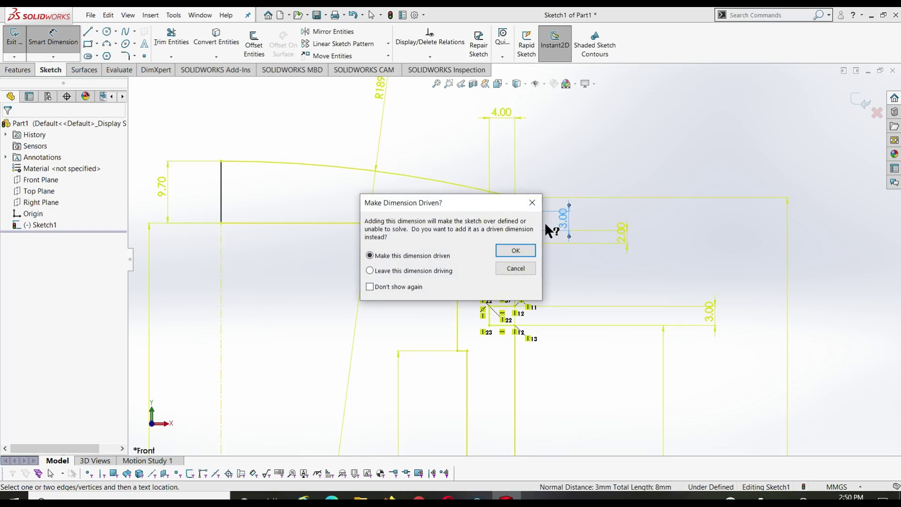
left_click(530, 201)
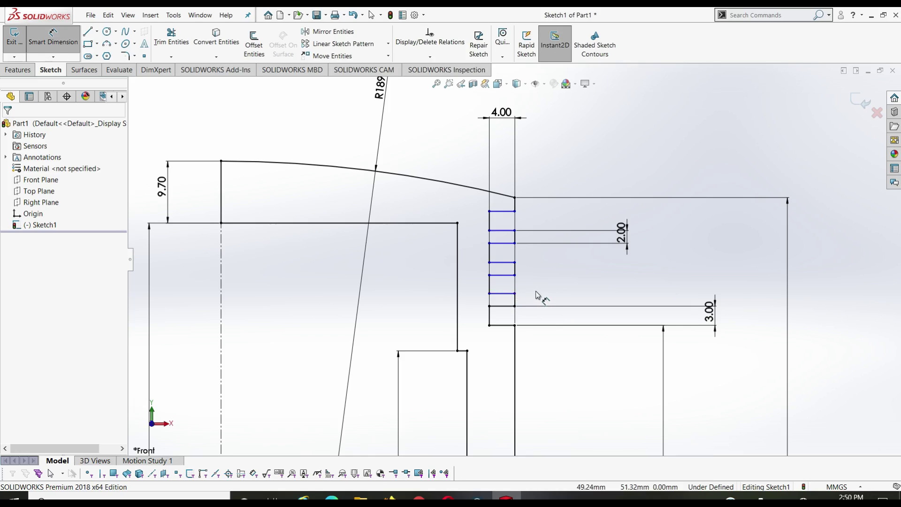
key("Escape")
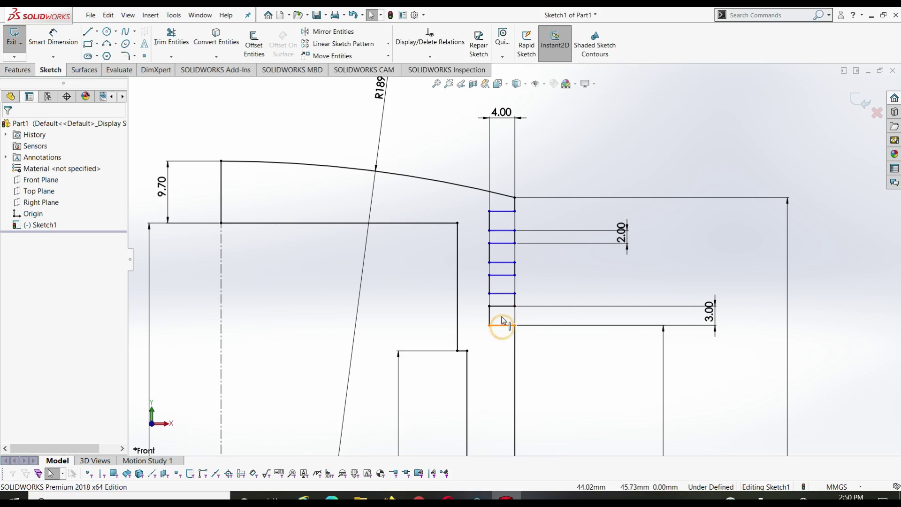
Make groove lines Line15 and Line19 equal length (Equal length44)
left_click(500, 324)
left_click(503, 293, "ctrl")
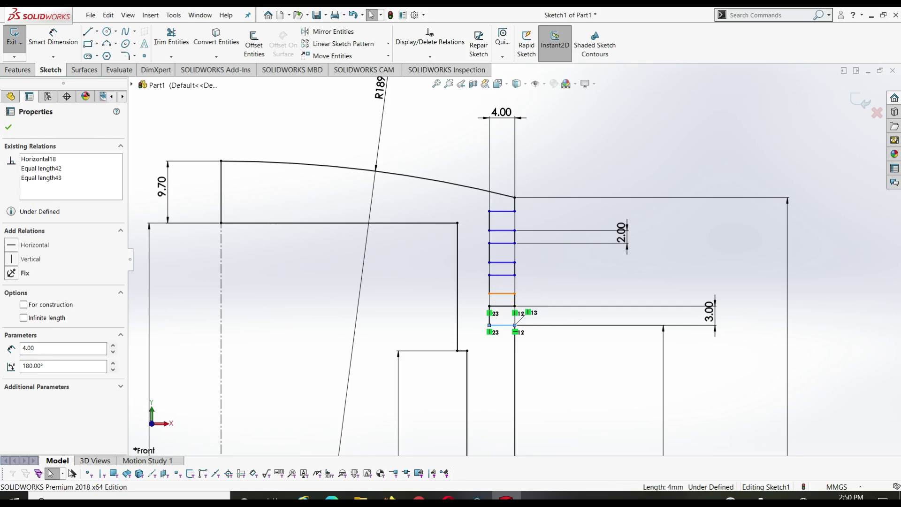
left_click(11, 363)
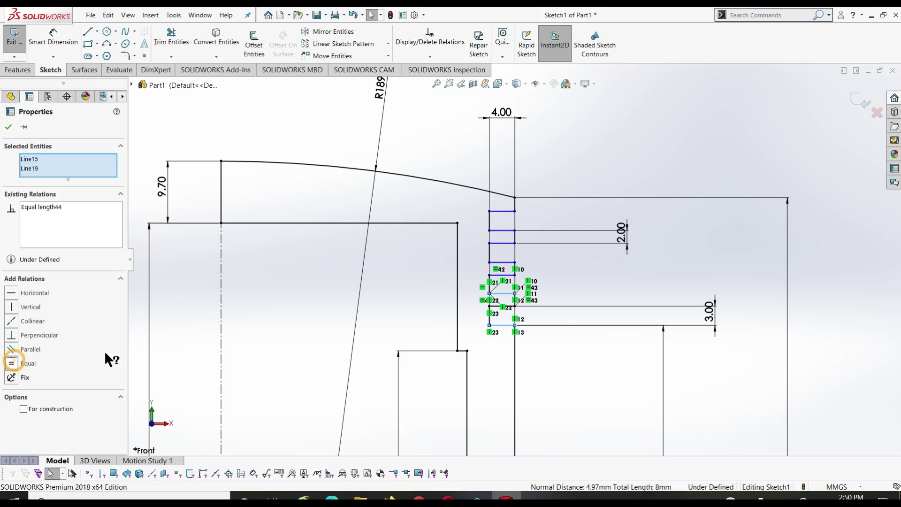
left_click(9, 127)
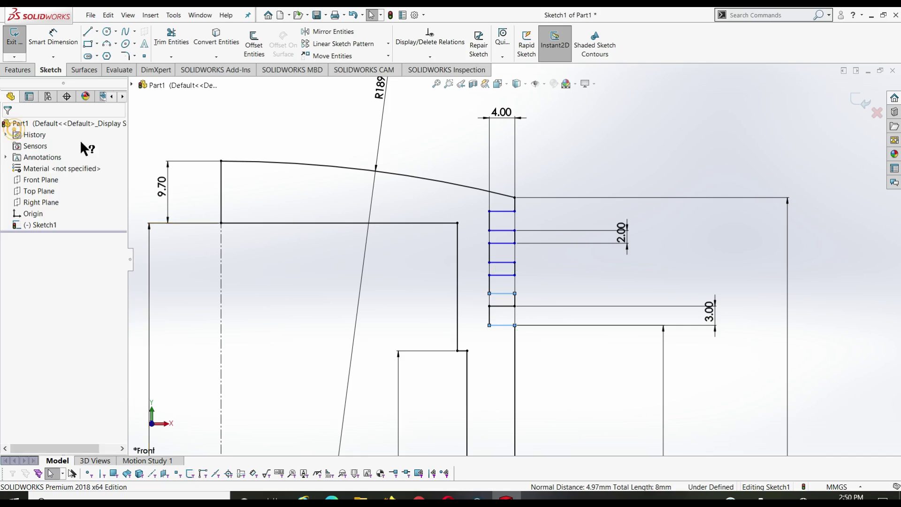
left_click(506, 307)
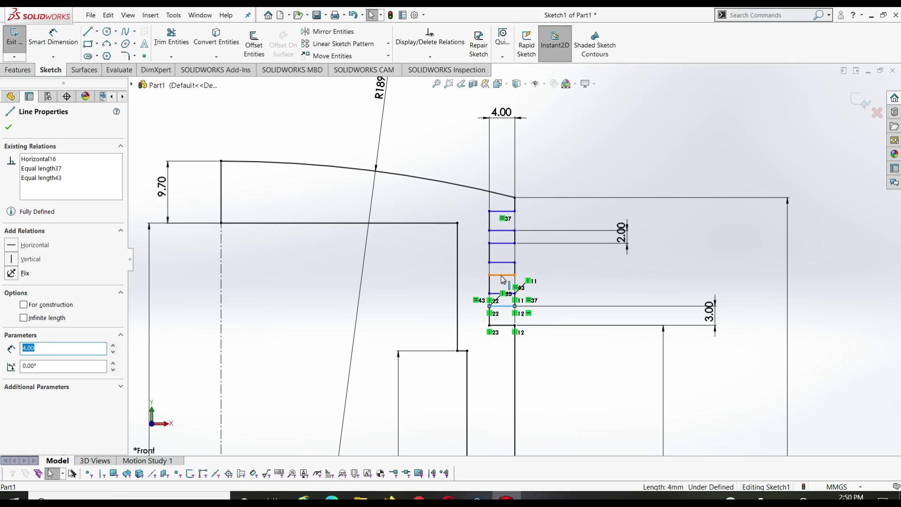
left_click(502, 276, "ctrl")
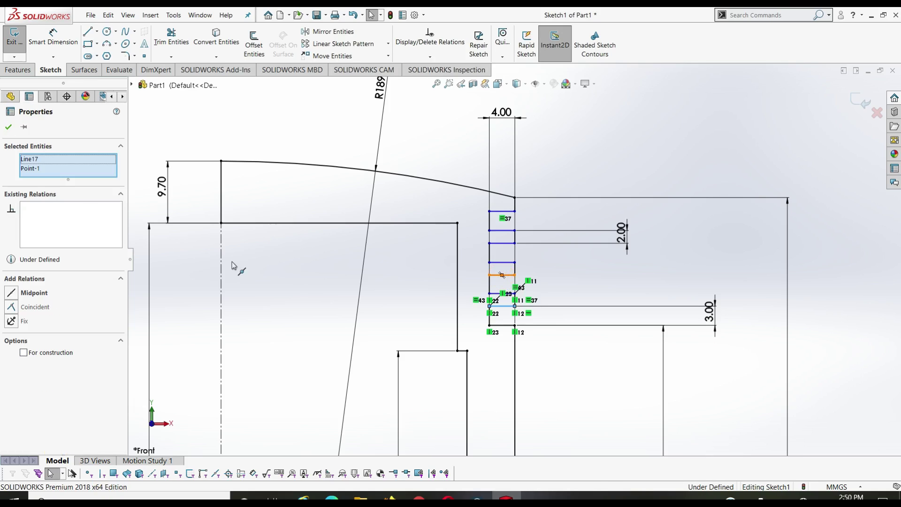
left_click(9, 130)
Add a 63.84 height from the short top groove line to the bottom line, then delete it
left_click(305, 306)
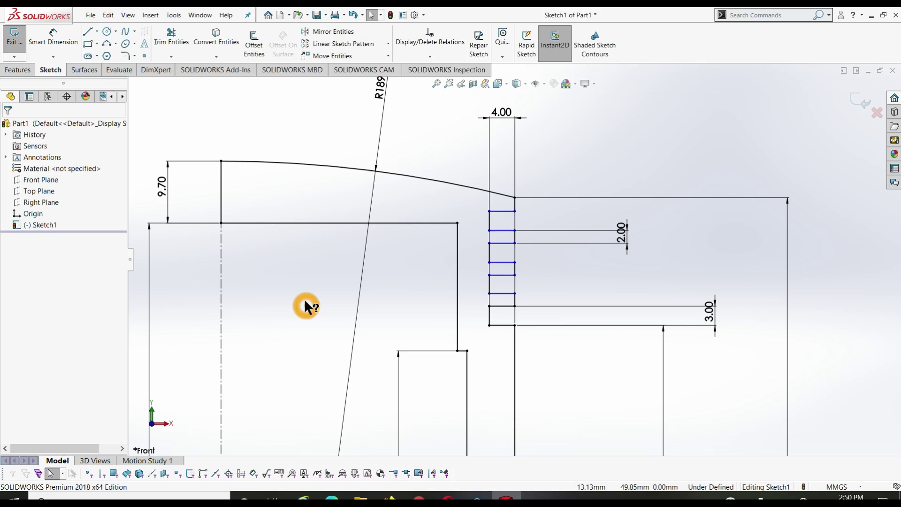
scroll(451, 354, "up", 2)
scroll(452, 354, "up", 1)
scroll(450, 355, "up", 1)
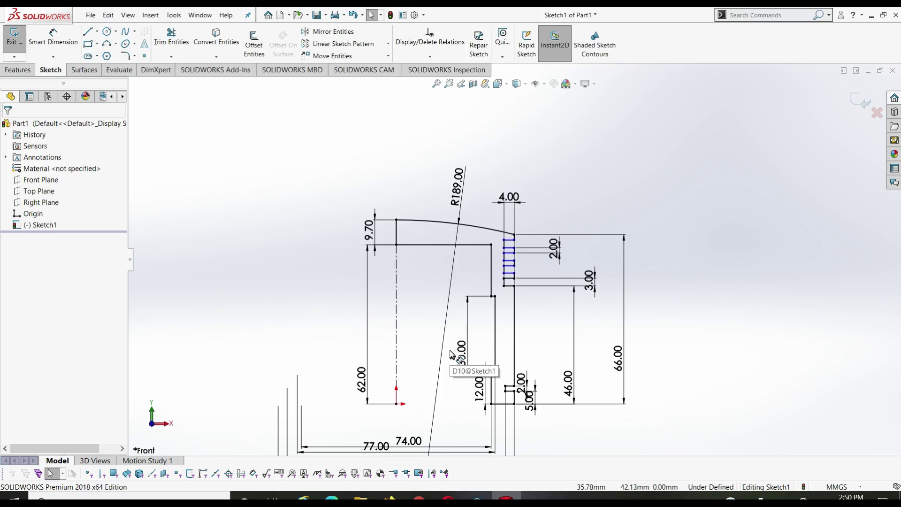
right_click_drag(248, 303, 266, 238)
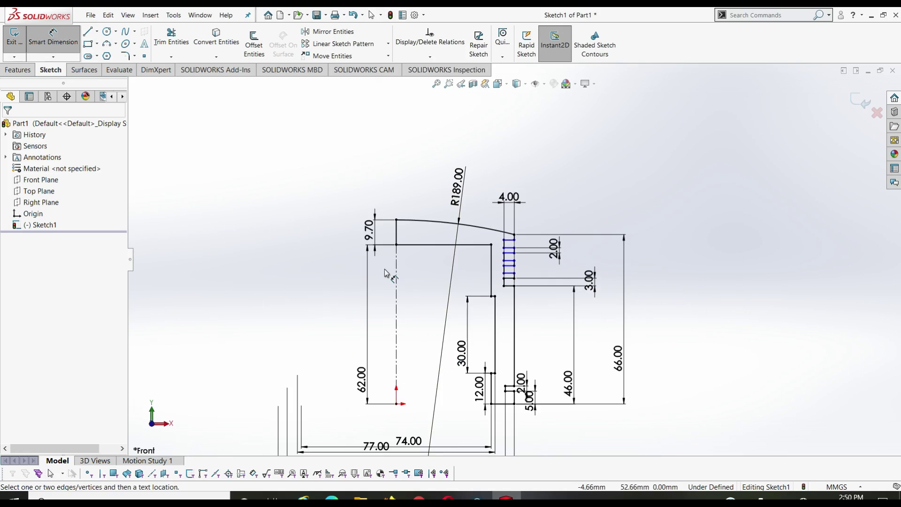
scroll(512, 318, "down", 3)
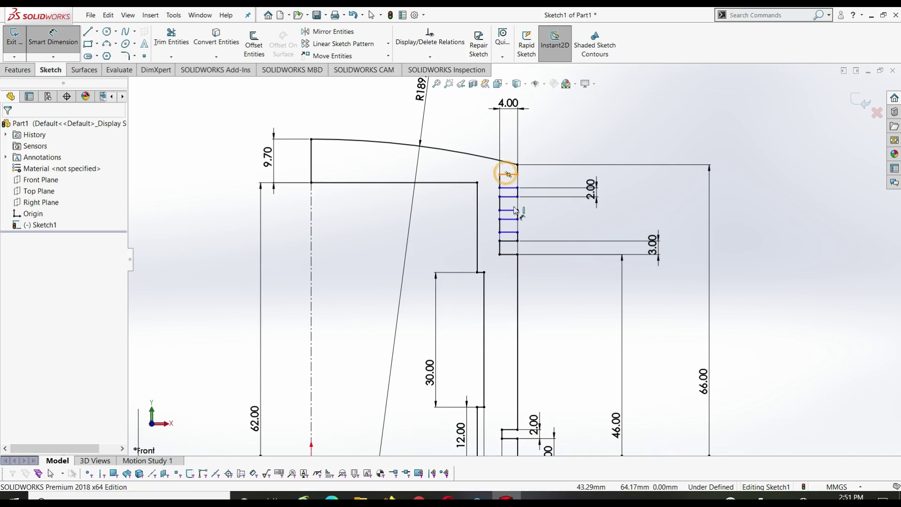
left_click(506, 174)
scroll(530, 274, "up", 2)
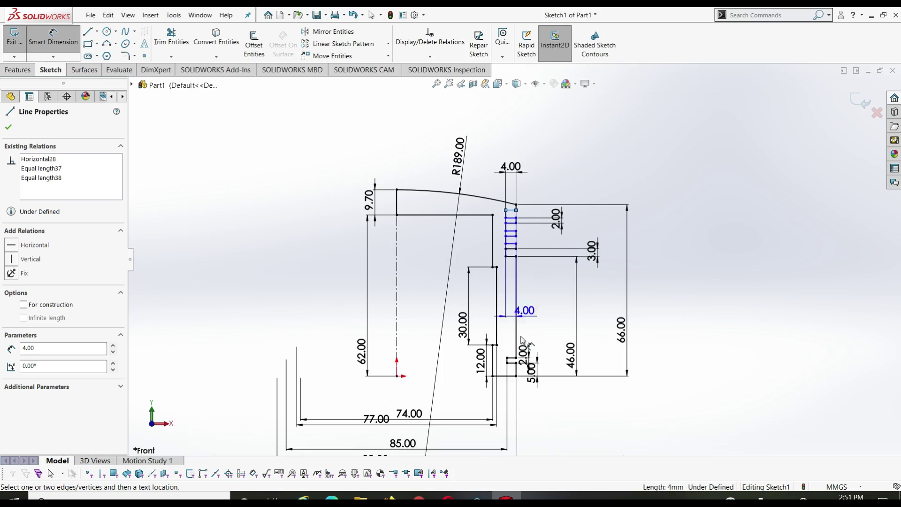
left_click(512, 376)
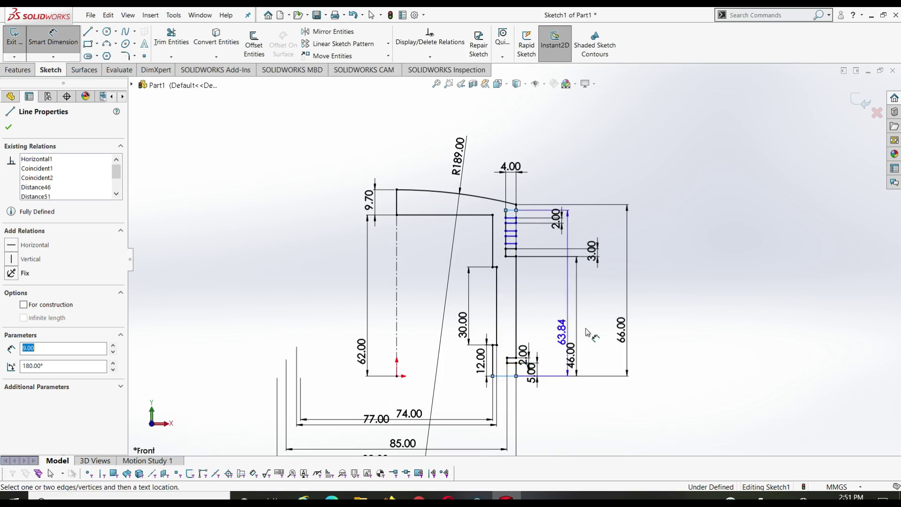
left_click(610, 331)
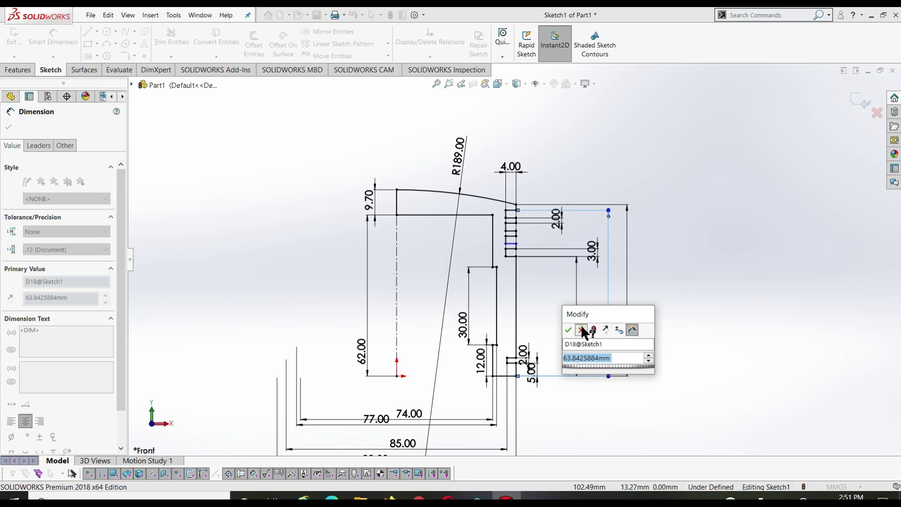
left_click(656, 348)
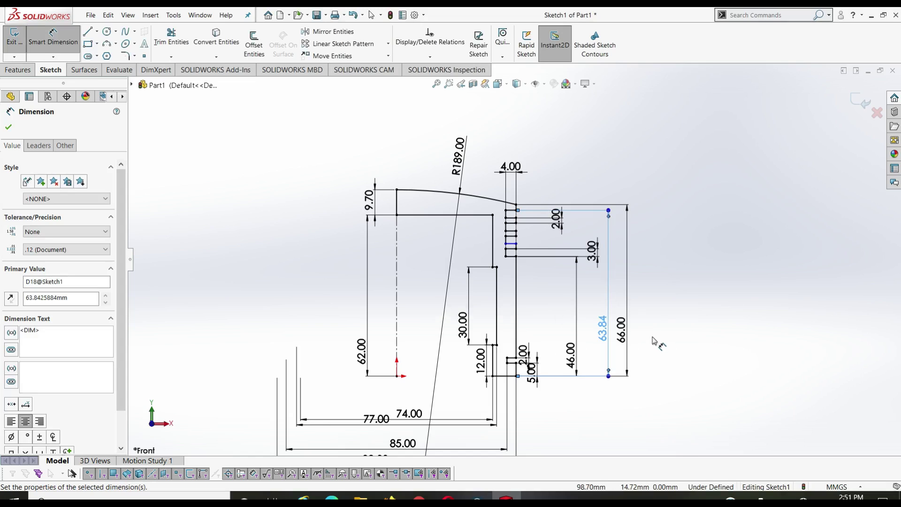
key("Escape")
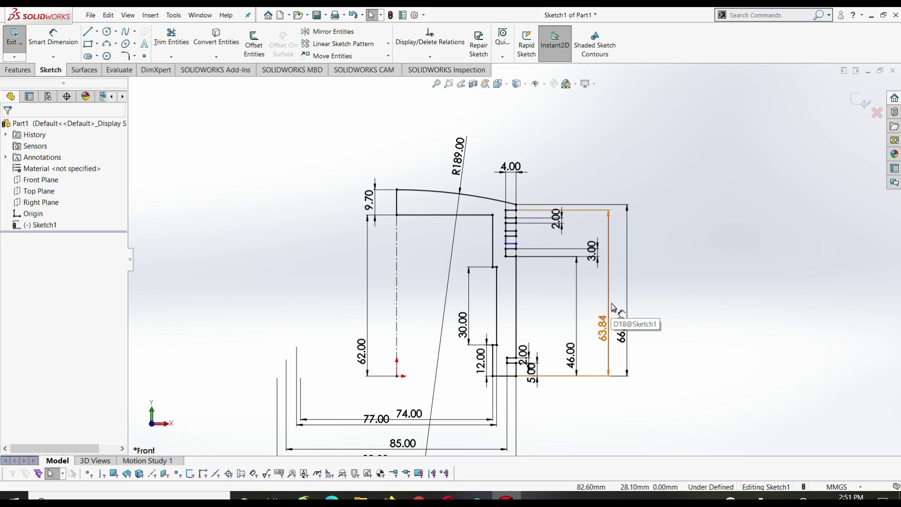
left_click(609, 303)
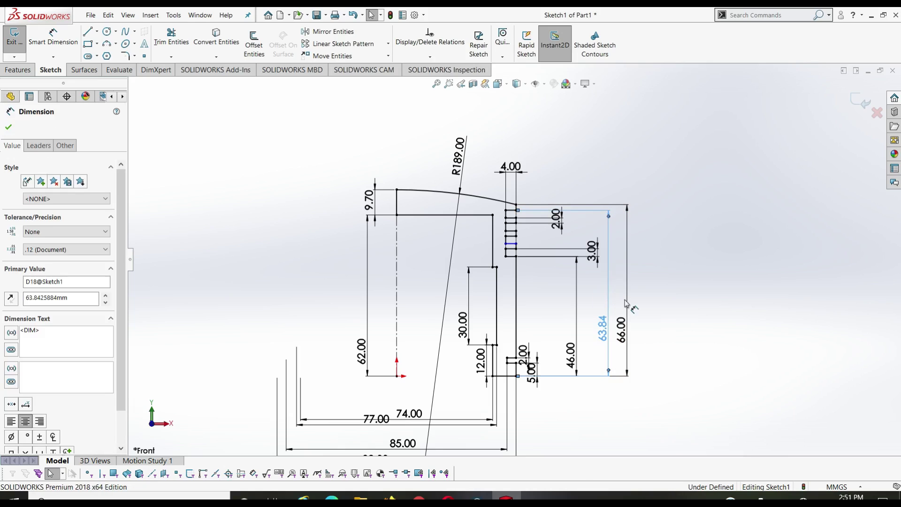
key("Delete")
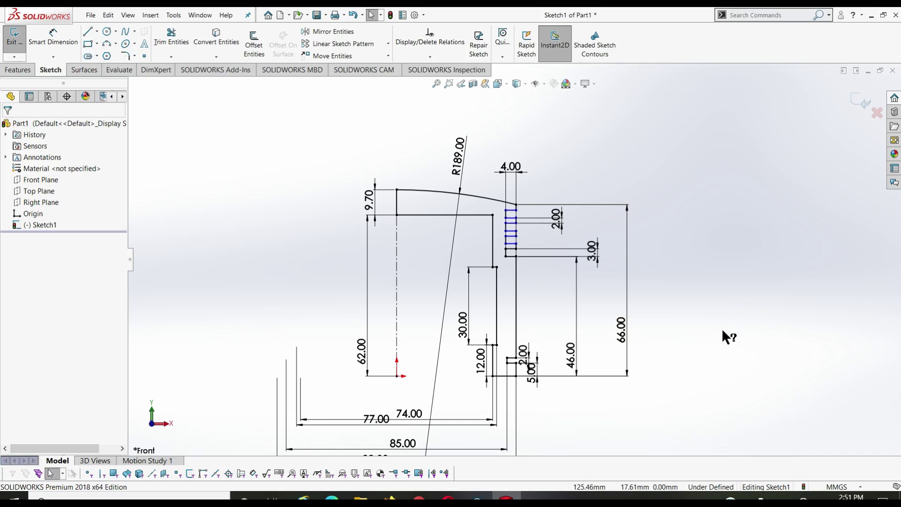
Try a 71.70 centre-line height, cancel it, and move the 2.00 dimension beside the small step
right_click_drag(722, 309, 723, 227)
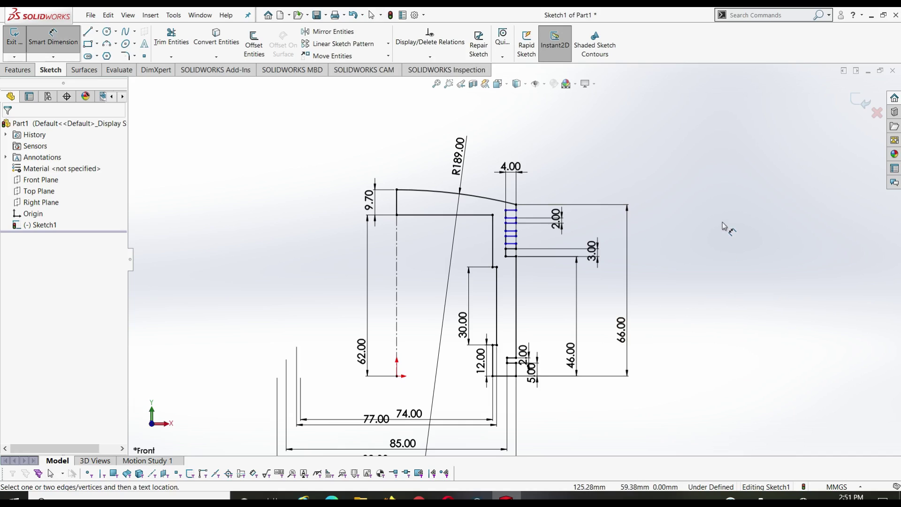
left_click(396, 190)
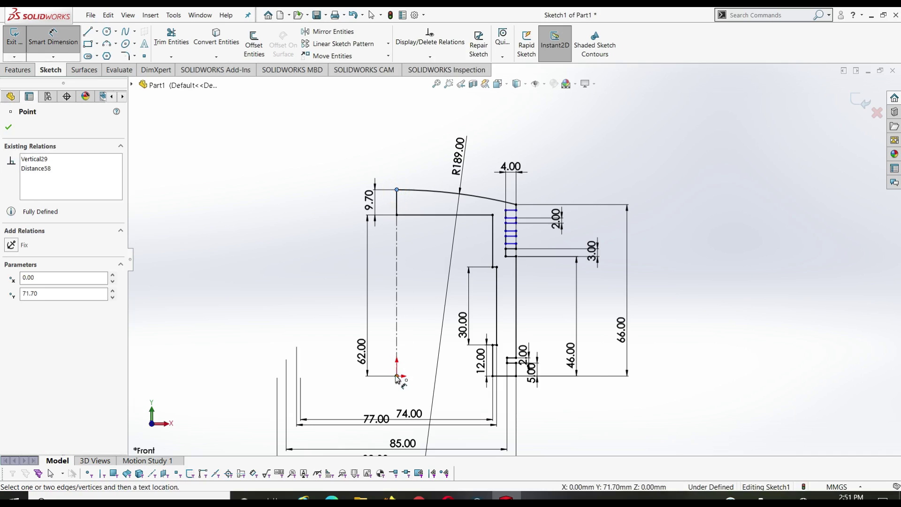
left_click(397, 376)
left_click(659, 316)
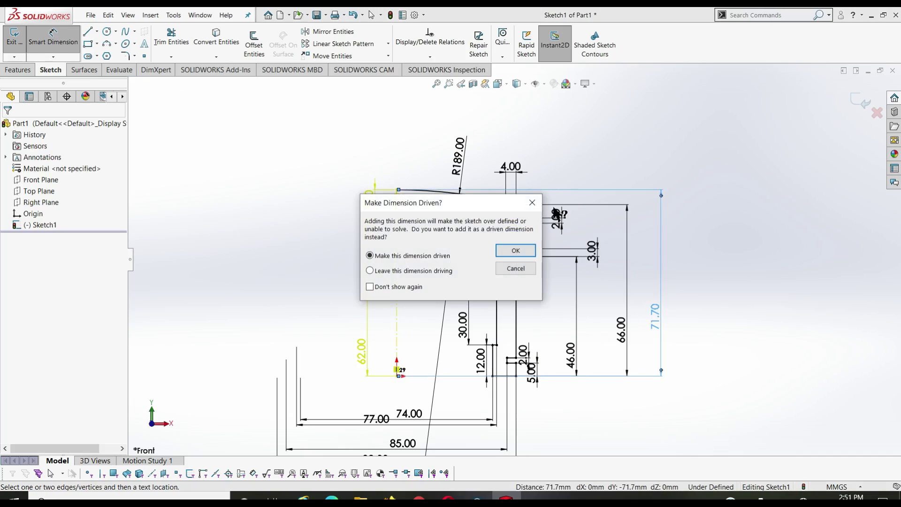
key("Escape")
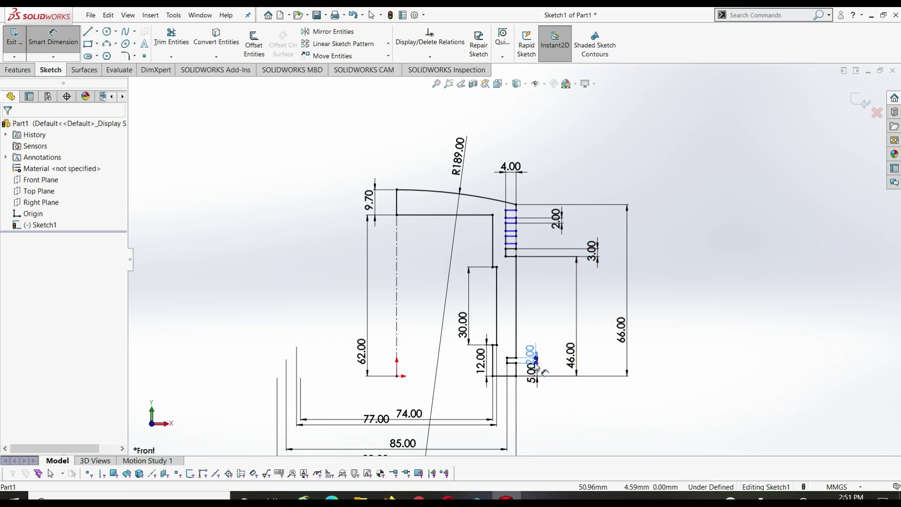
left_click_drag(537, 366, 549, 361)
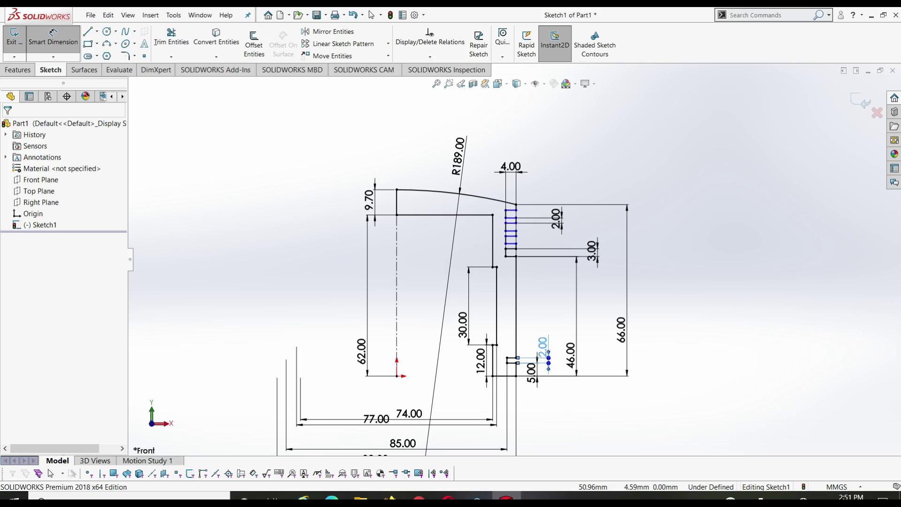
left_click(586, 427)
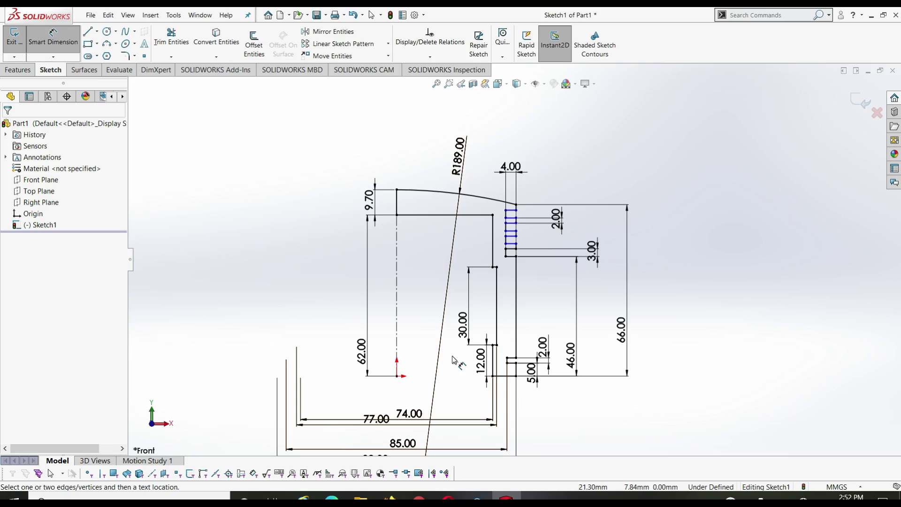
Drag the 77.00 dimension down below the 74.00 dimension and deselect it
scroll(453, 361, "up", 2)
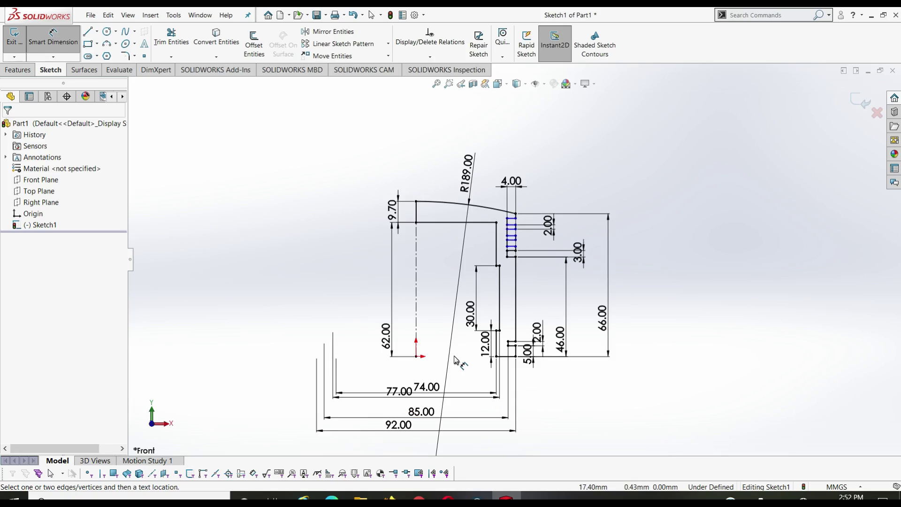
scroll(432, 398, "down", 1)
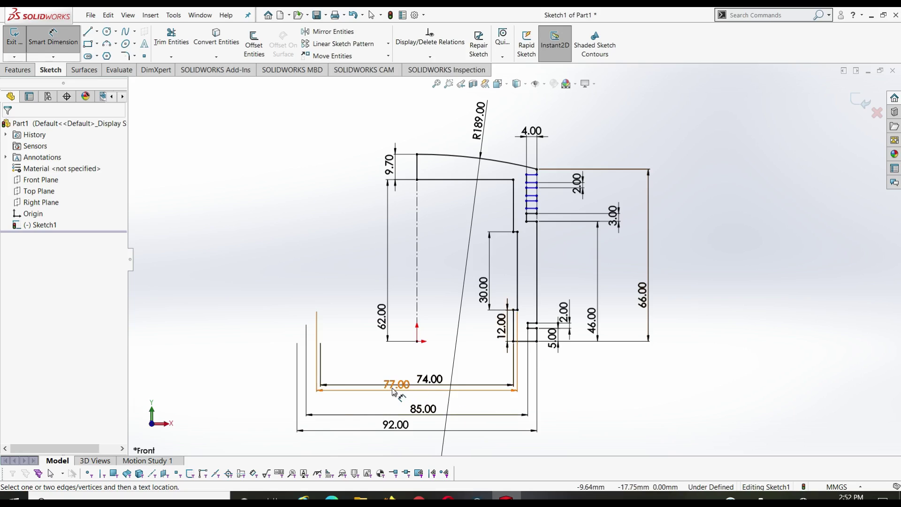
left_click_drag(397, 384, 399, 392)
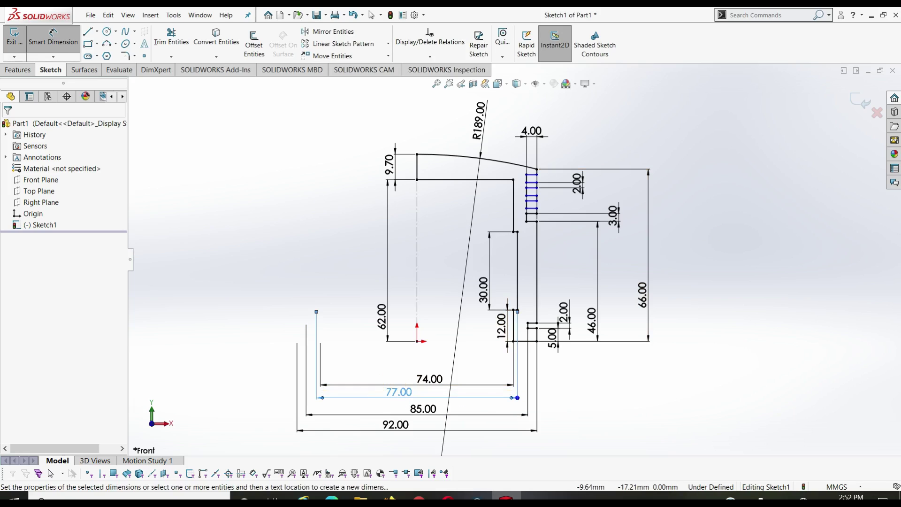
left_click(643, 368)
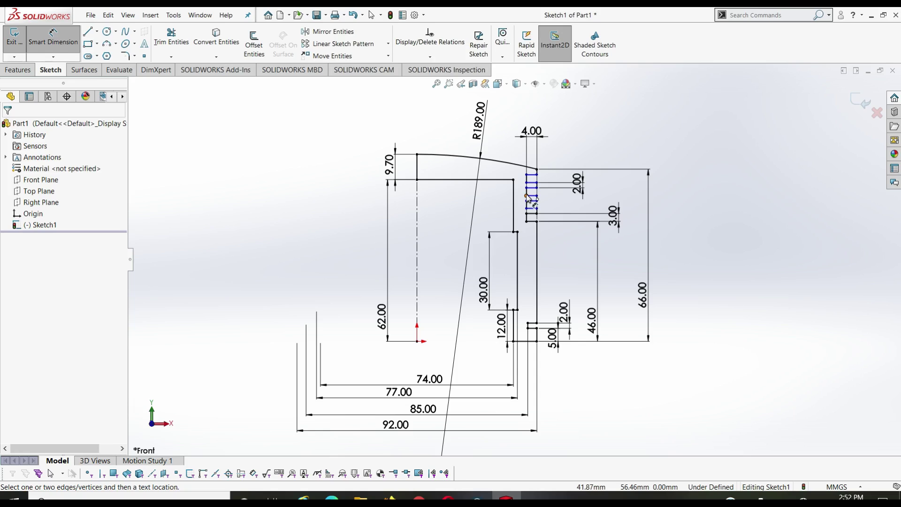
scroll(527, 197, "down", 3)
scroll(535, 202, "down", 3)
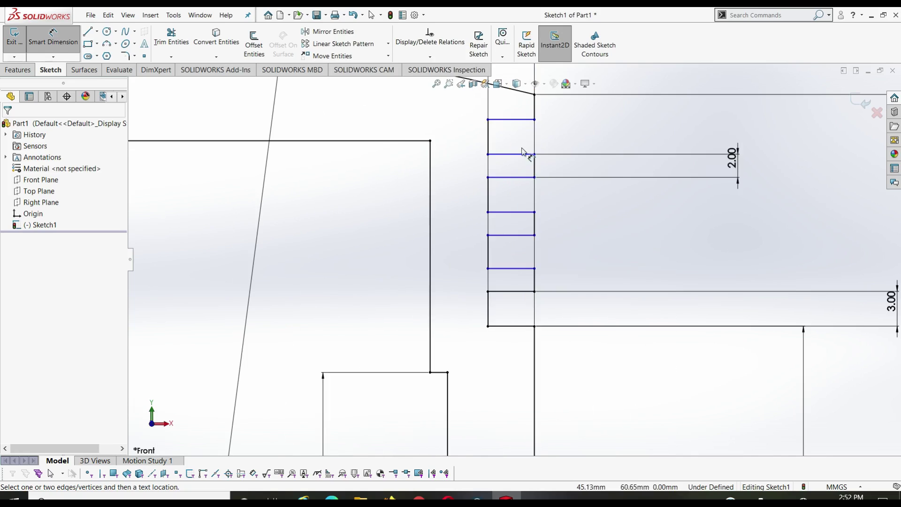
left_click(513, 120)
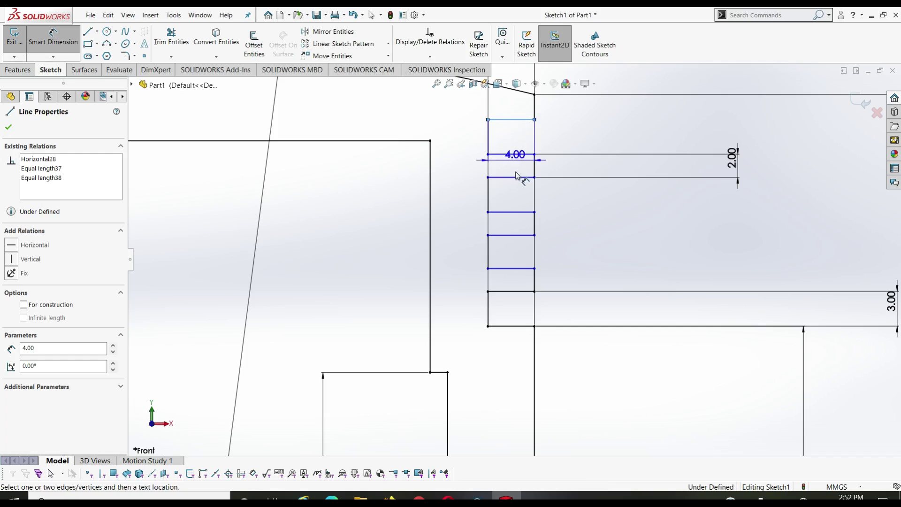
left_click(512, 268)
left_click(592, 228)
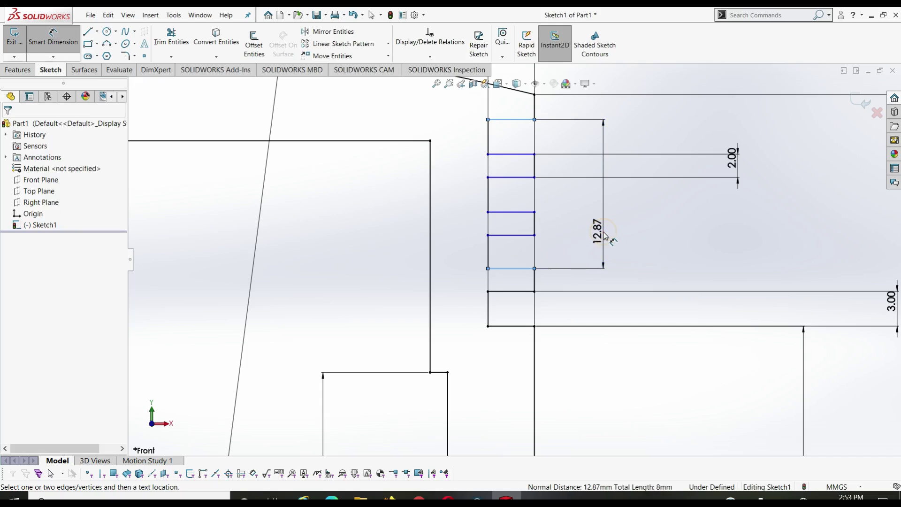
left_click(592, 228)
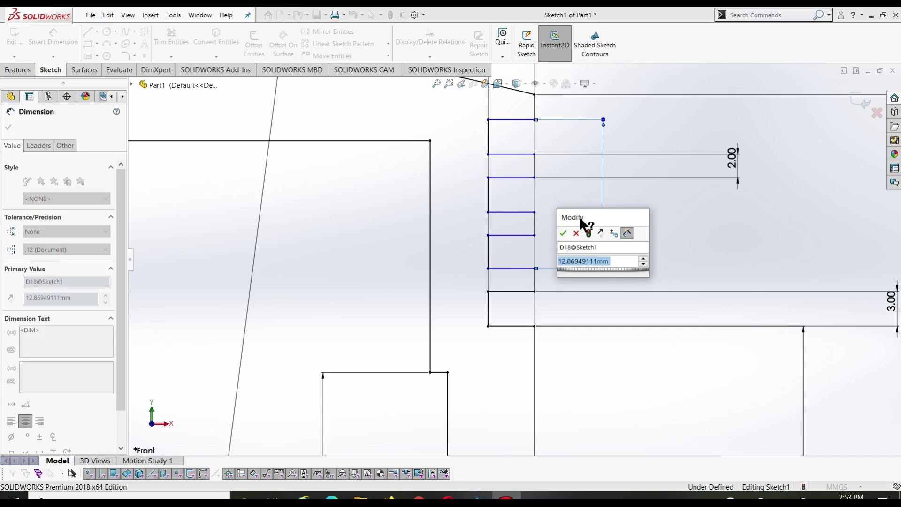
left_click(575, 233)
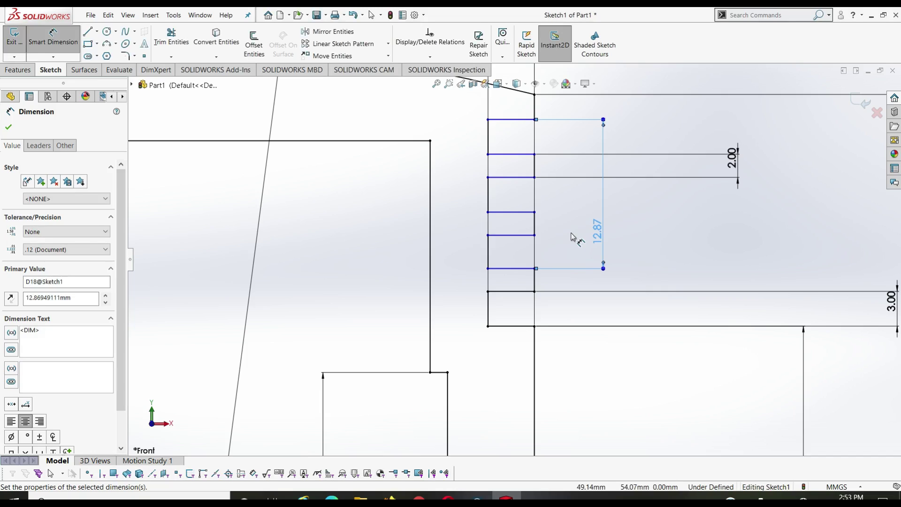
key("Escape")
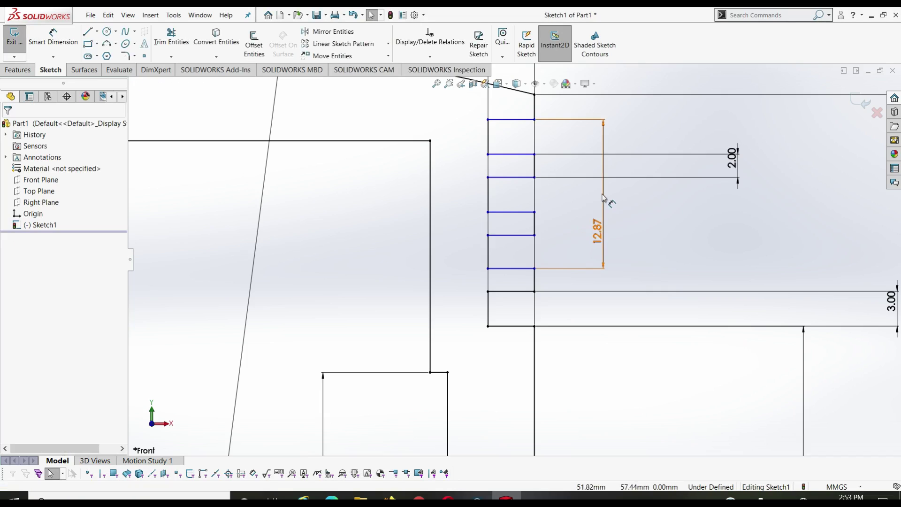
left_click(604, 198)
key("Delete")
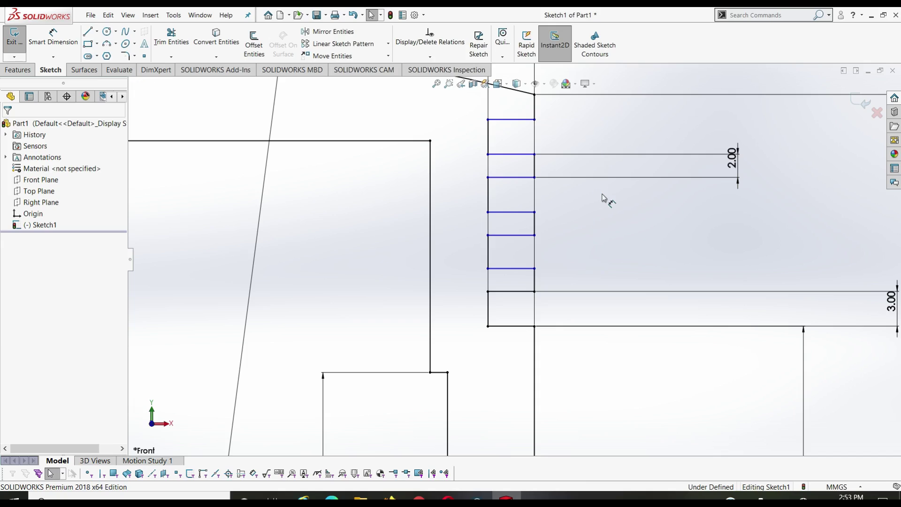
left_click(516, 270)
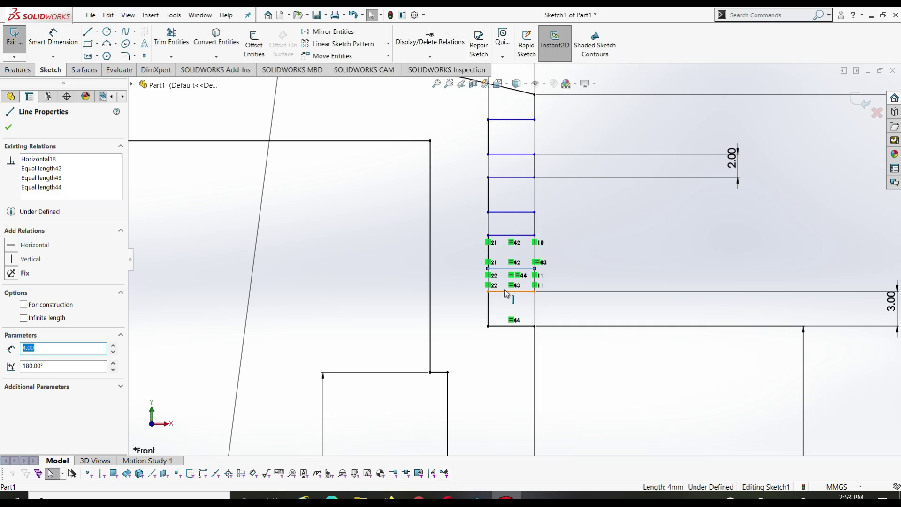
left_click(584, 259)
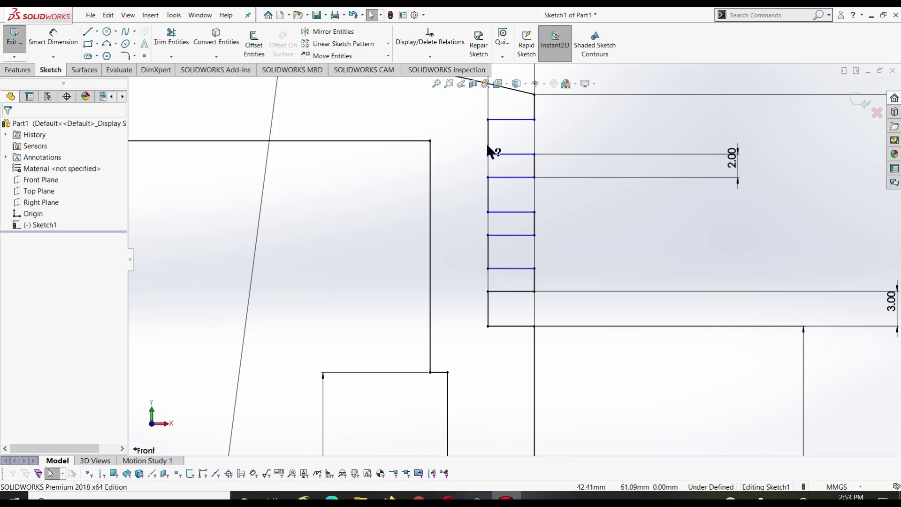
mouse_move(467, 112)
left_mouse_down()
mouse_move(518, 169)
mouse_move(560, 289)
left_mouse_up()
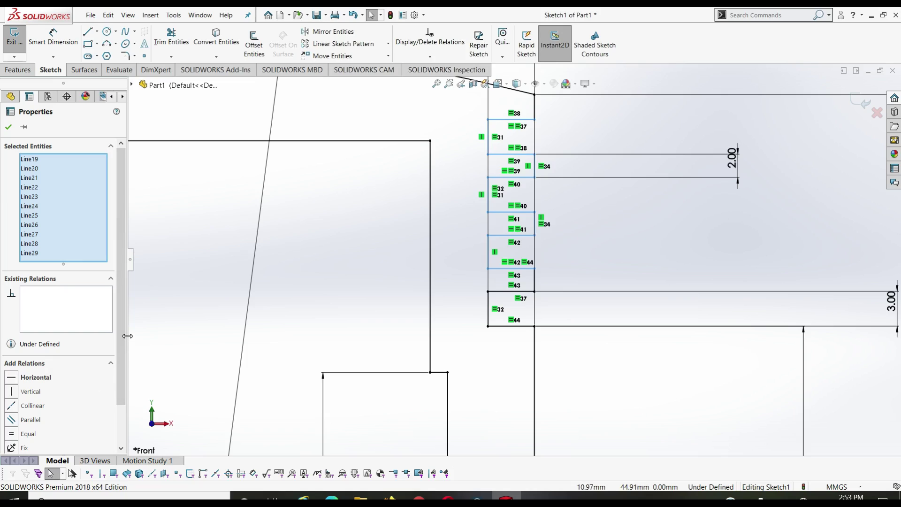
left_click_drag(121, 353, 122, 383)
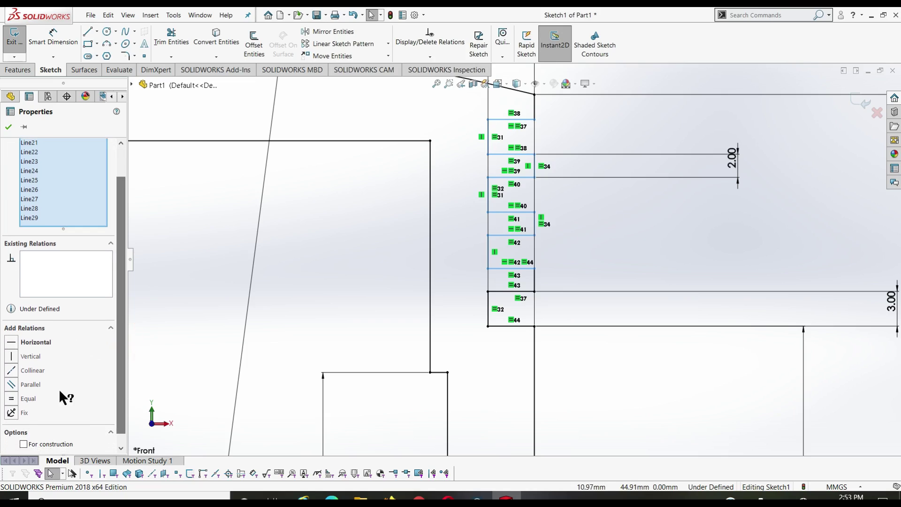
left_click(18, 384)
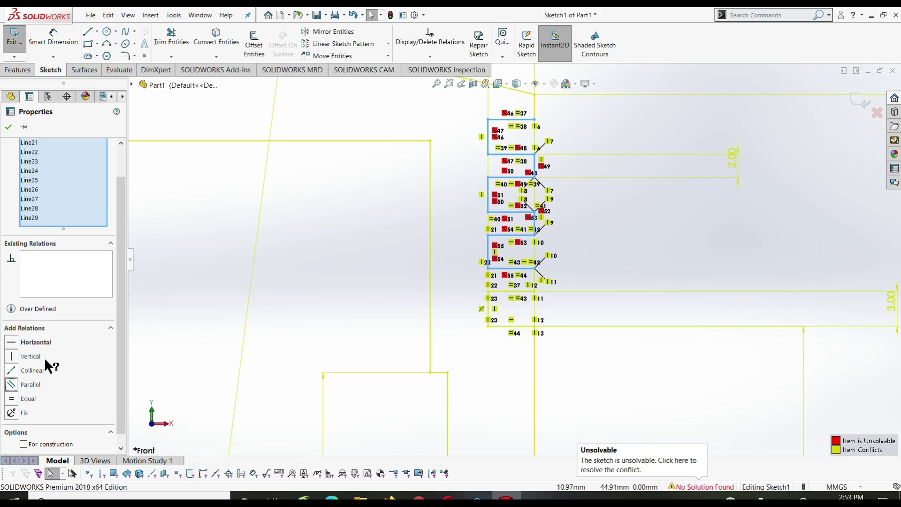
left_click(8, 128)
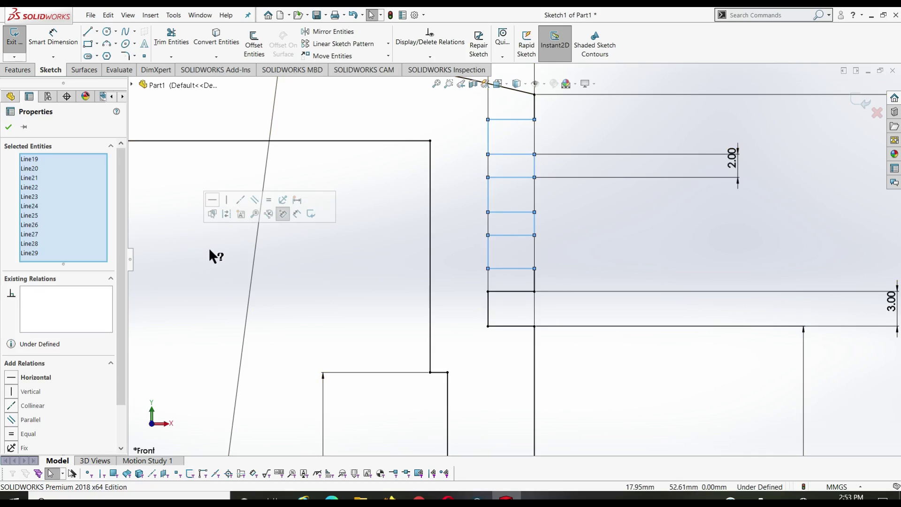
left_click(11, 434)
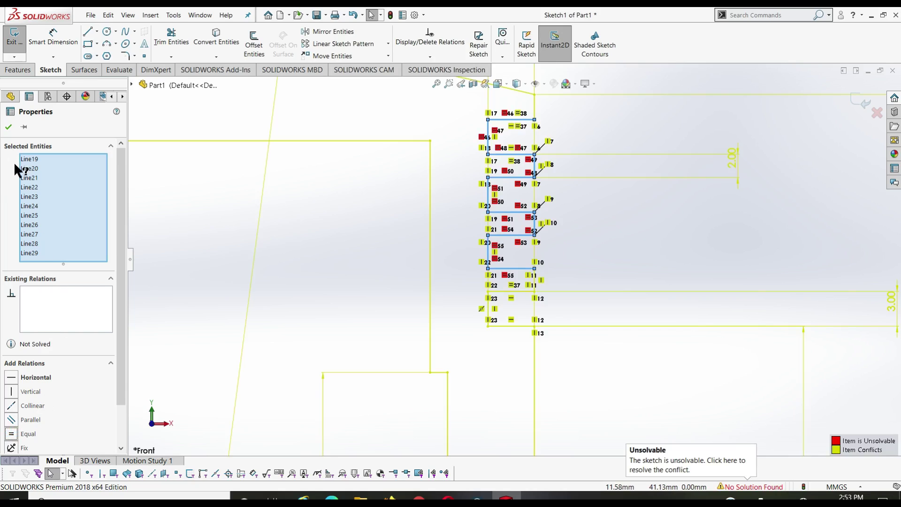
left_click(10, 127)
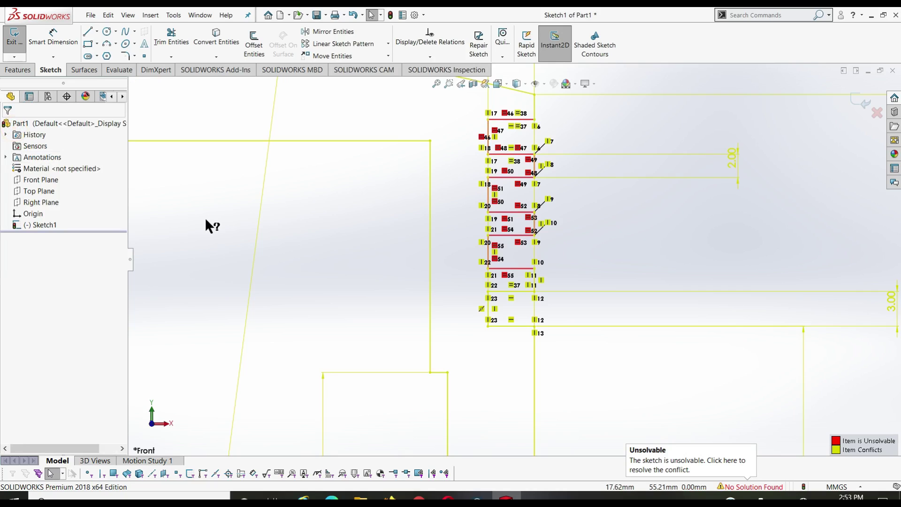
key("ctrl+z")
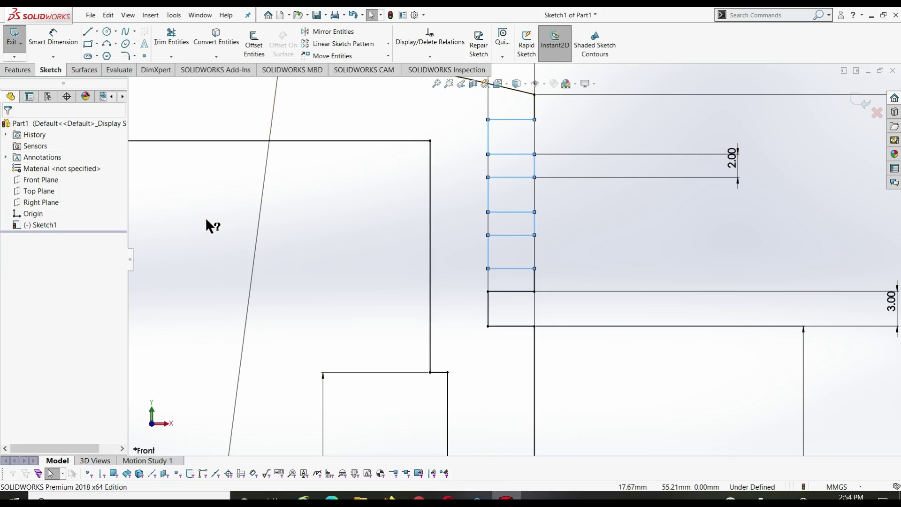
Make vertical groove wall lines Line16, Line20, Line24 and Line28 equal in length
left_click(302, 270)
scroll(301, 268, "up", 2)
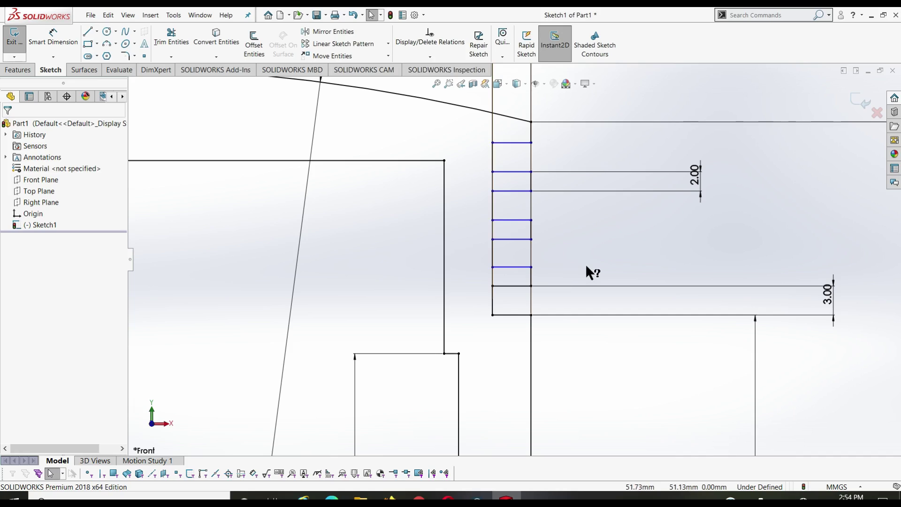
left_click(493, 307)
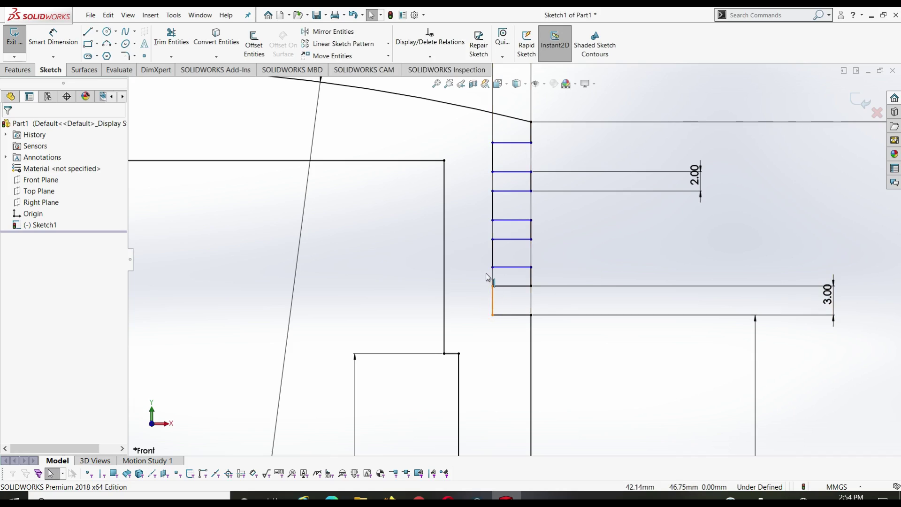
left_click(494, 214, "ctrl")
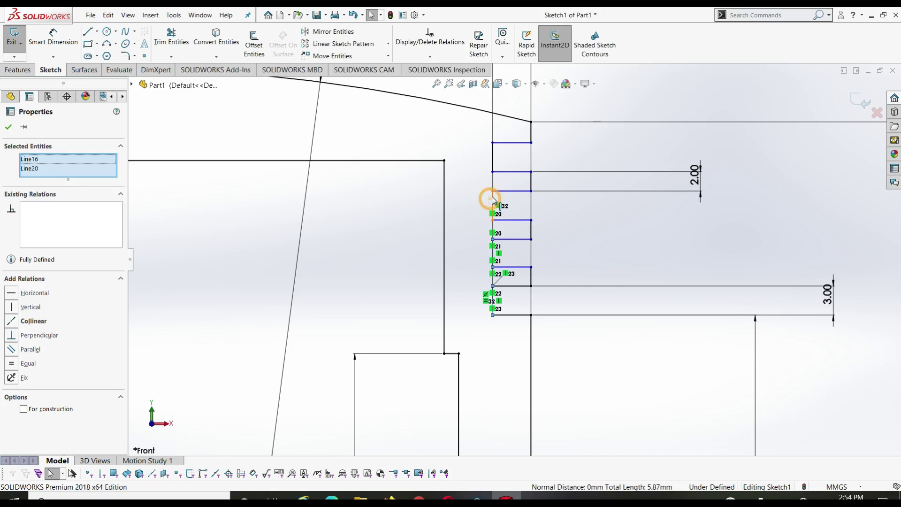
left_click(493, 158, "ctrl")
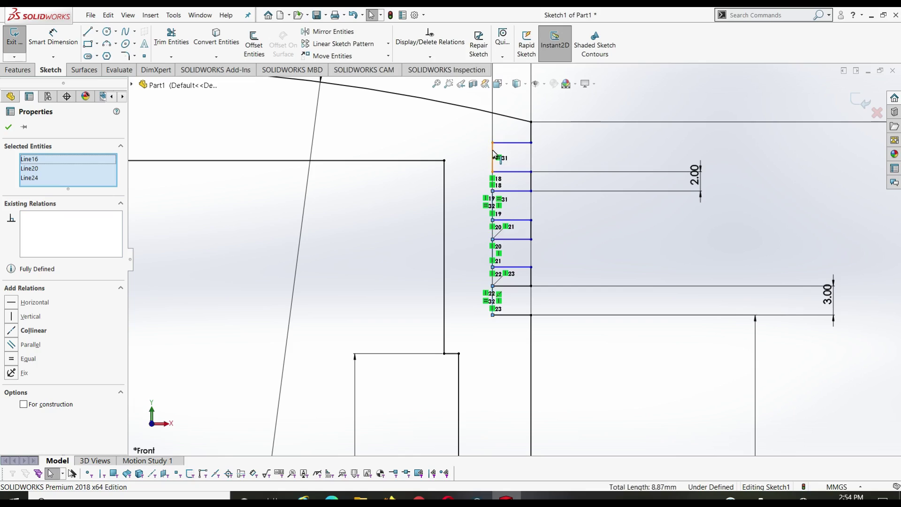
left_click(494, 156, "ctrl")
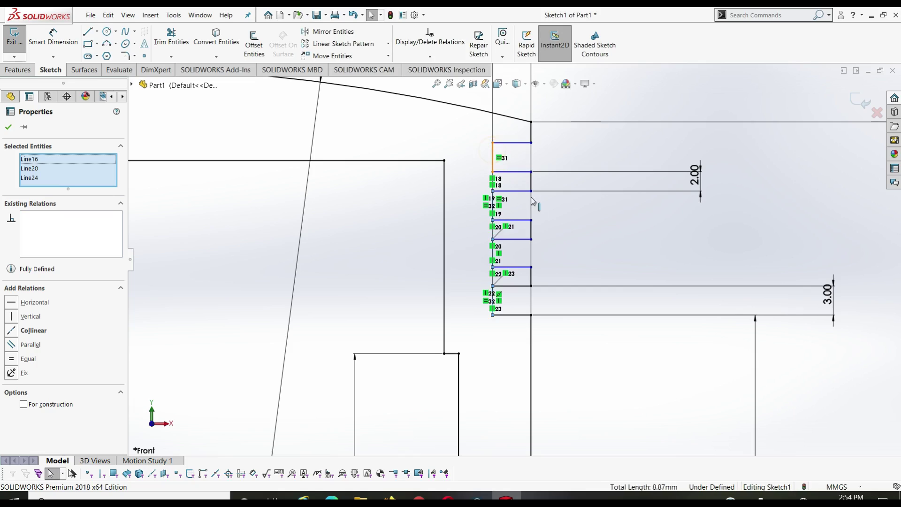
left_click(14, 368)
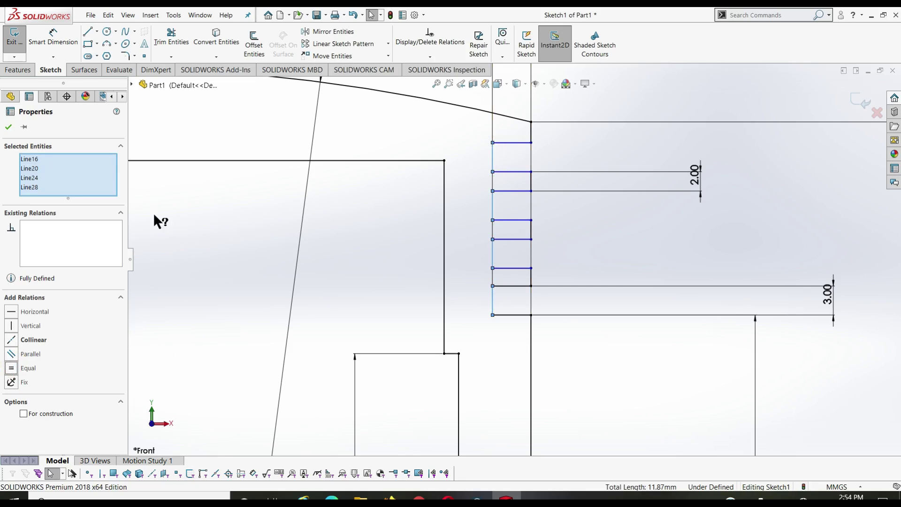
left_click(8, 127)
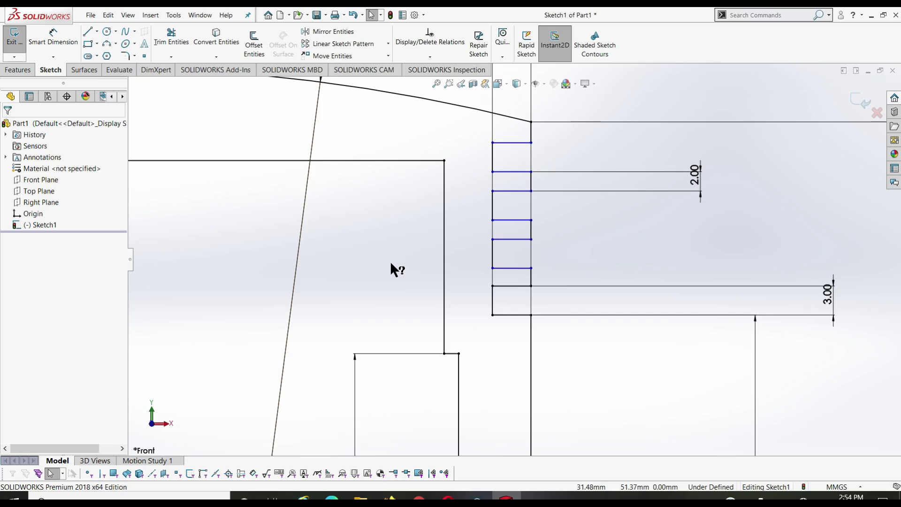
Make top groove edges Line27 and Line29 parallel, deleting the conflicting Perpendicular and Collinear relations
left_click(509, 143)
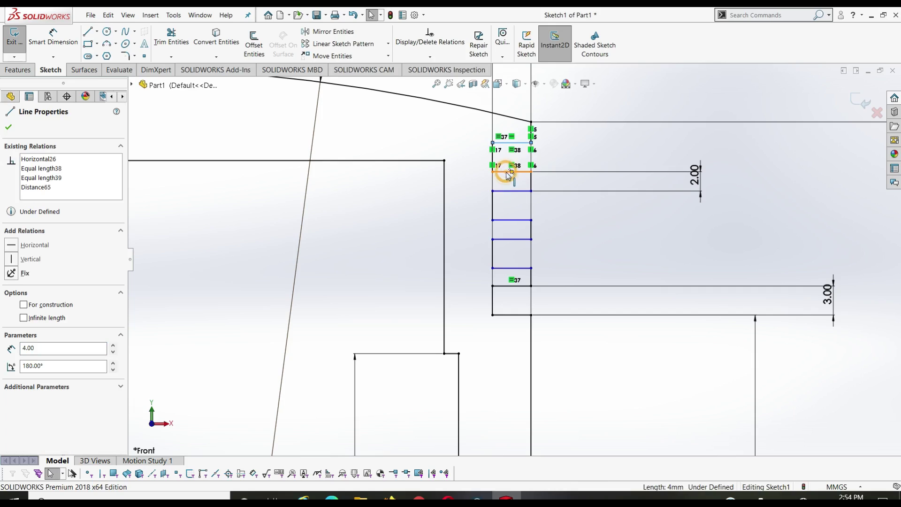
left_click(508, 173, "ctrl")
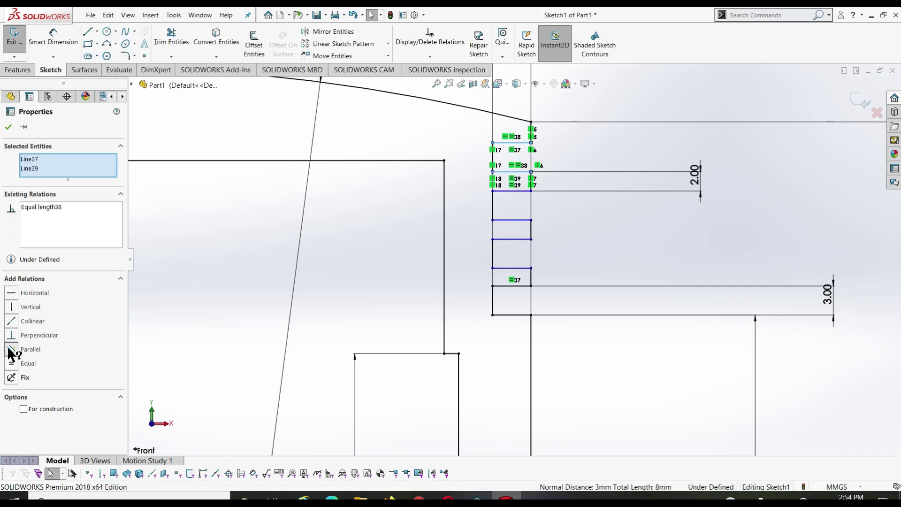
left_click(12, 349)
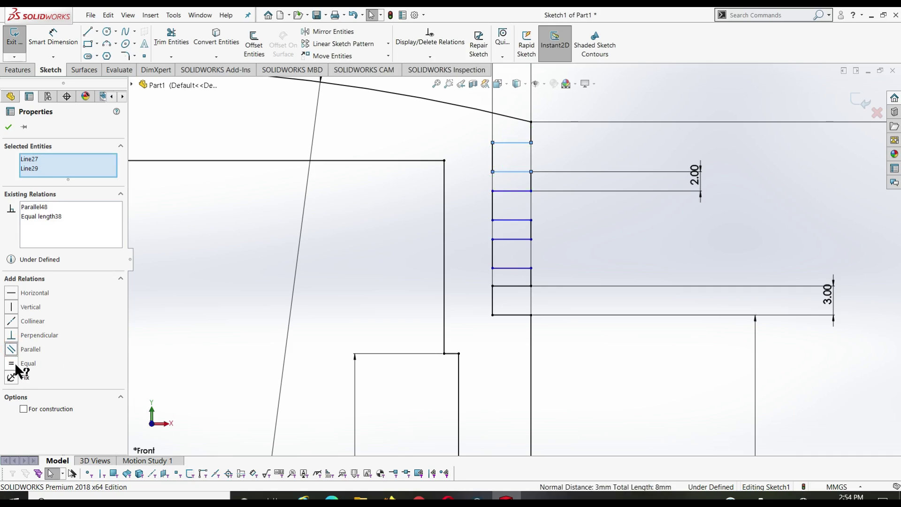
left_click(11, 294)
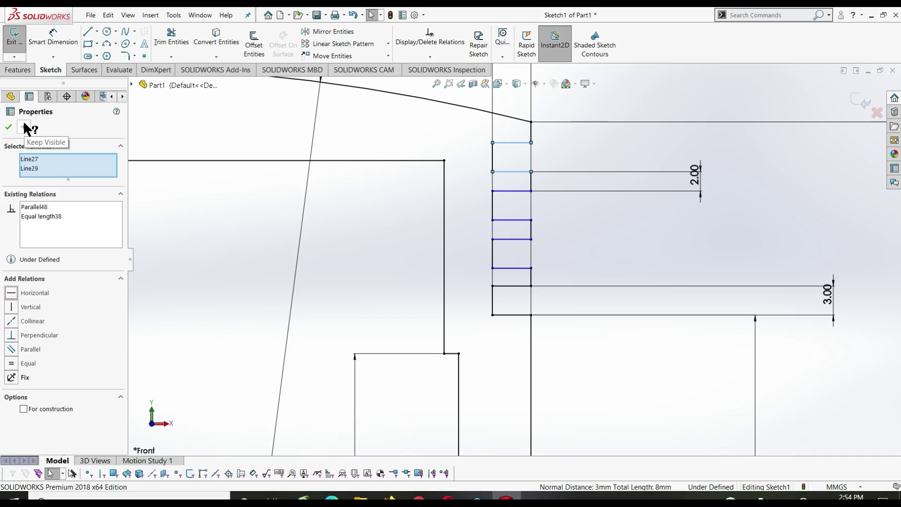
left_click(11, 335)
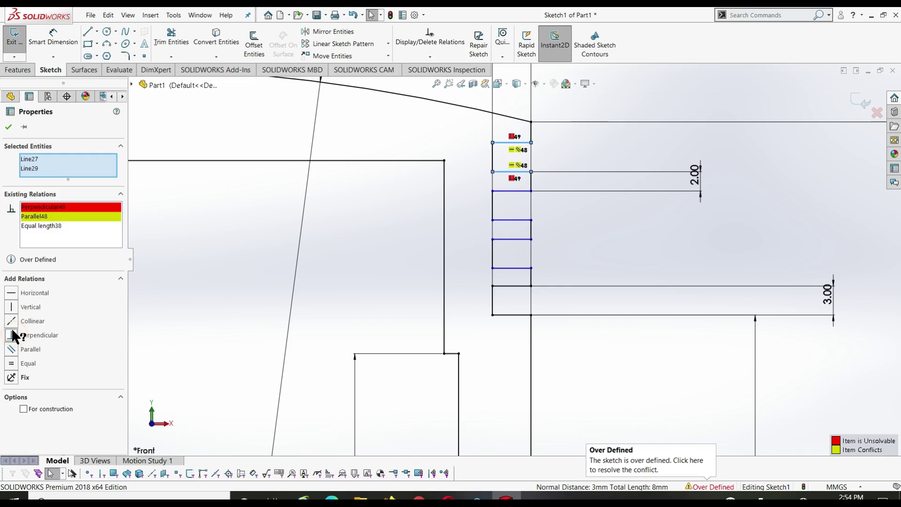
right_click(41, 207)
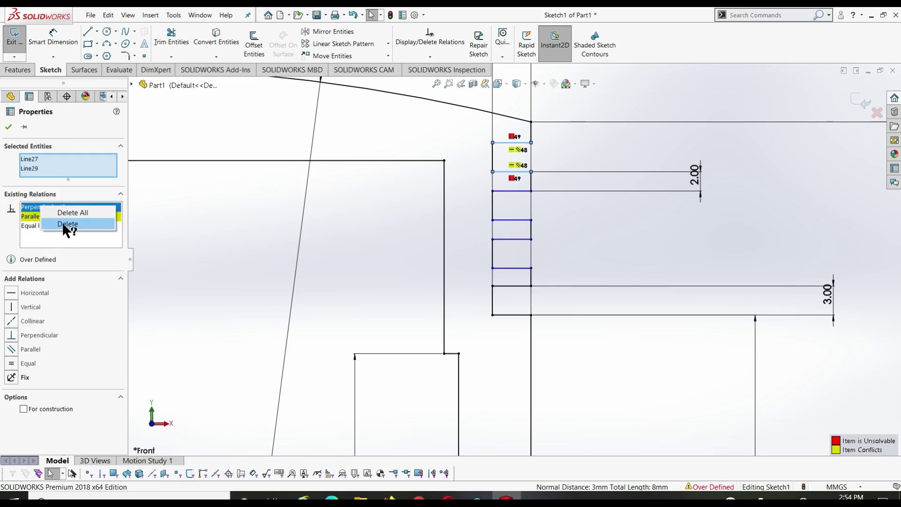
left_click(64, 224)
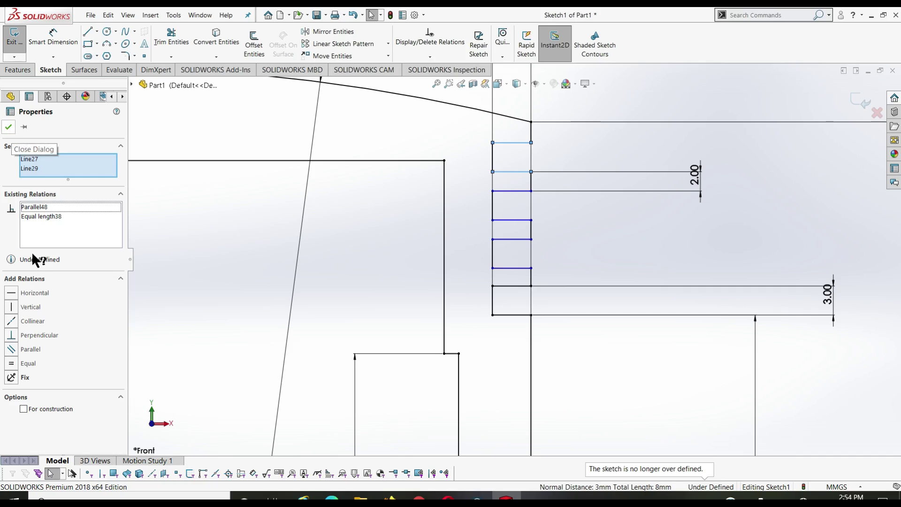
left_click(11, 321)
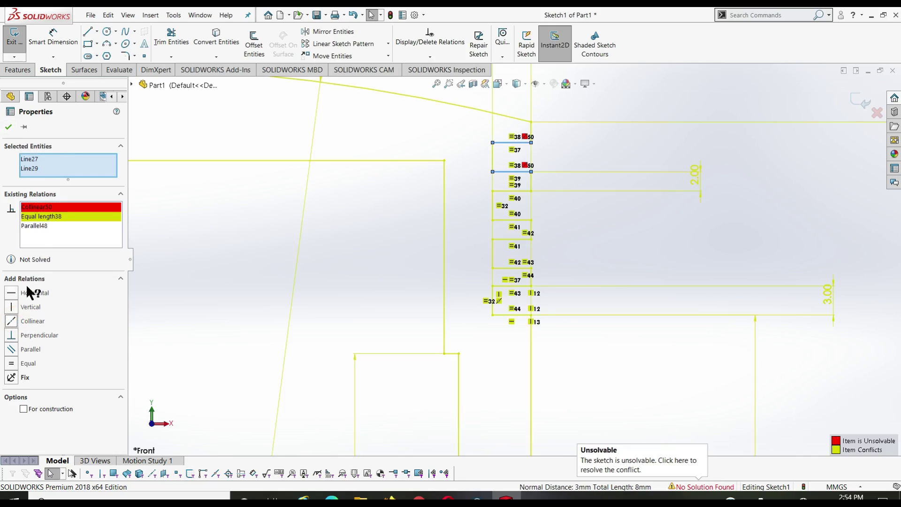
right_click(48, 207)
left_click(66, 224)
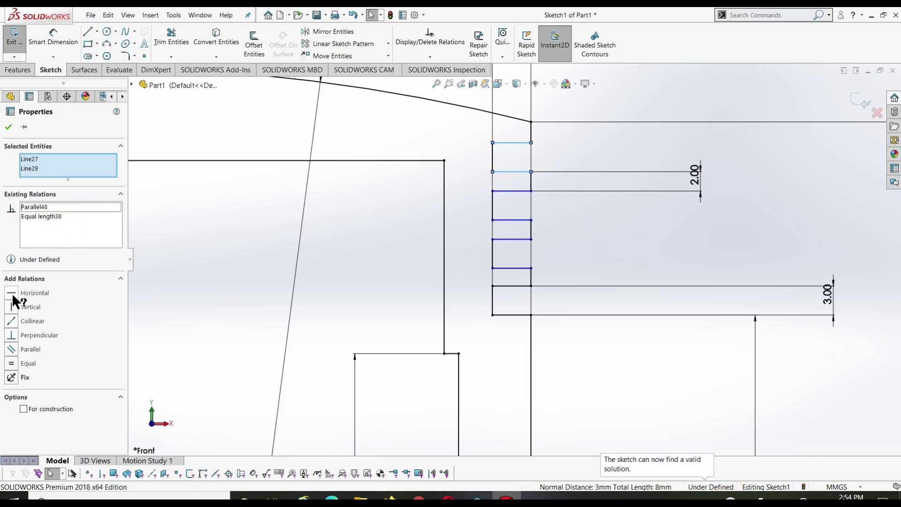
left_click(8, 127)
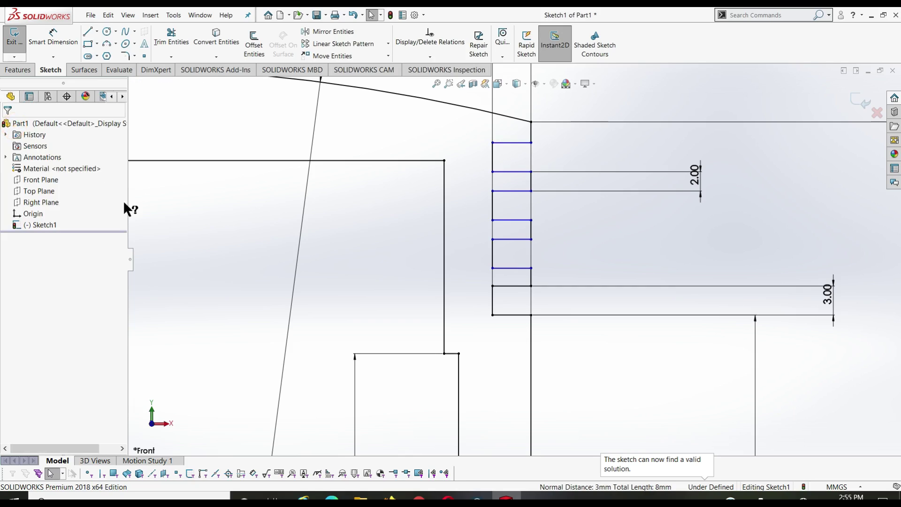
Make groove edges Line23 and Line25 equal length (Equal length40)
left_click(509, 192)
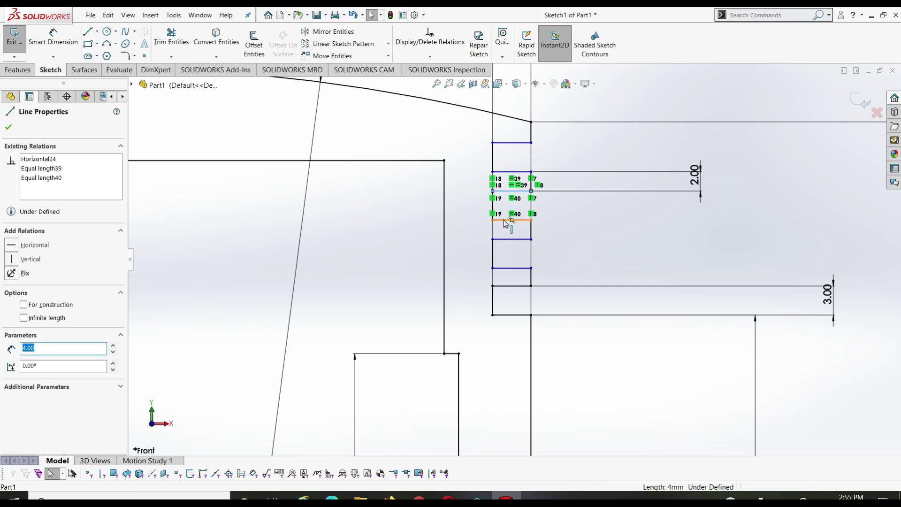
left_click(505, 221, "ctrl")
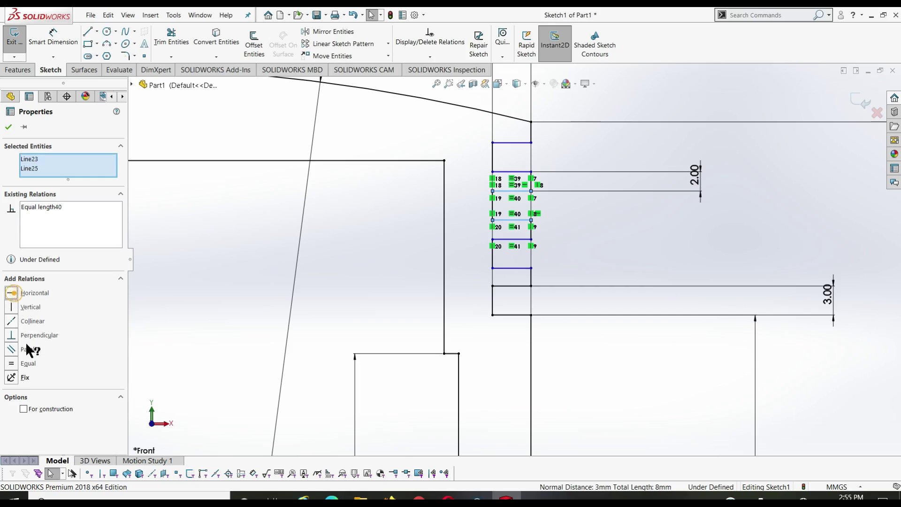
left_click(12, 363)
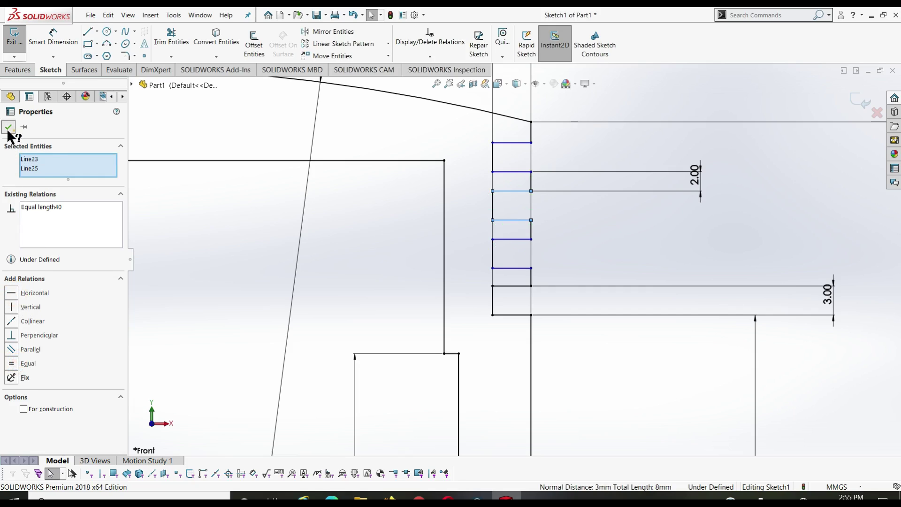
left_click(9, 127)
left_click(203, 230)
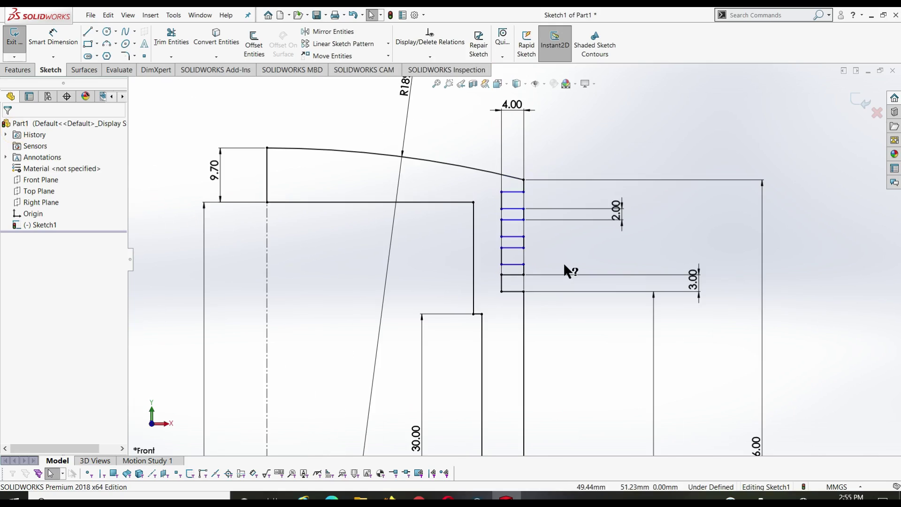
Dimension the top groove corner 63.84 mm above the bottom edge, fully defining Sketch1
key("z")
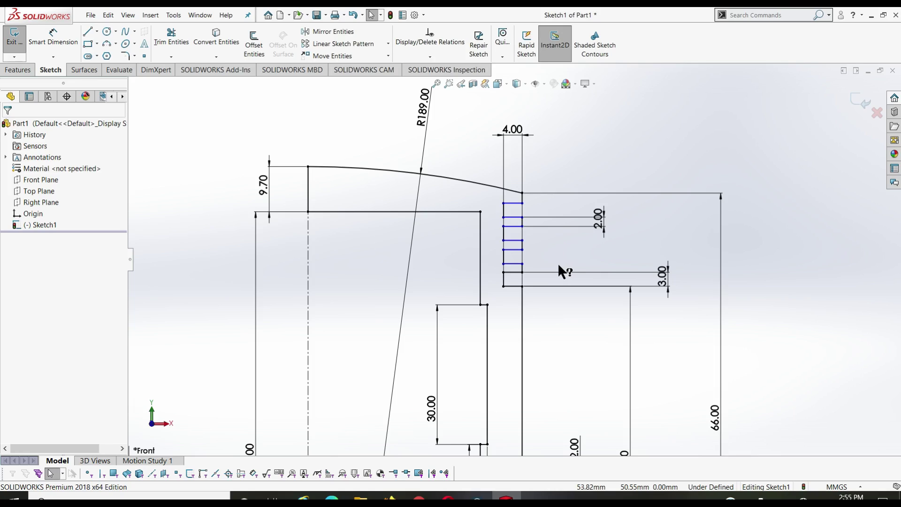
scroll(560, 271, "up", 3)
right_click_drag(704, 331, 698, 264)
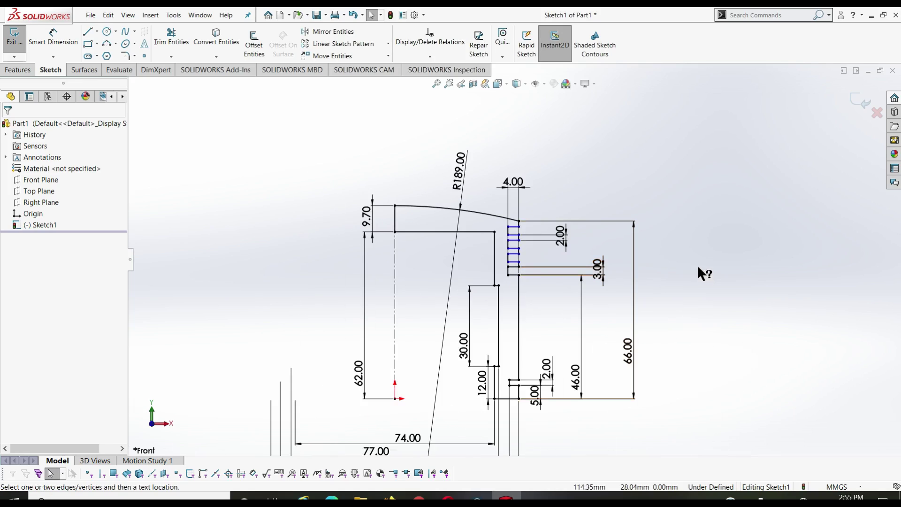
left_click(519, 228)
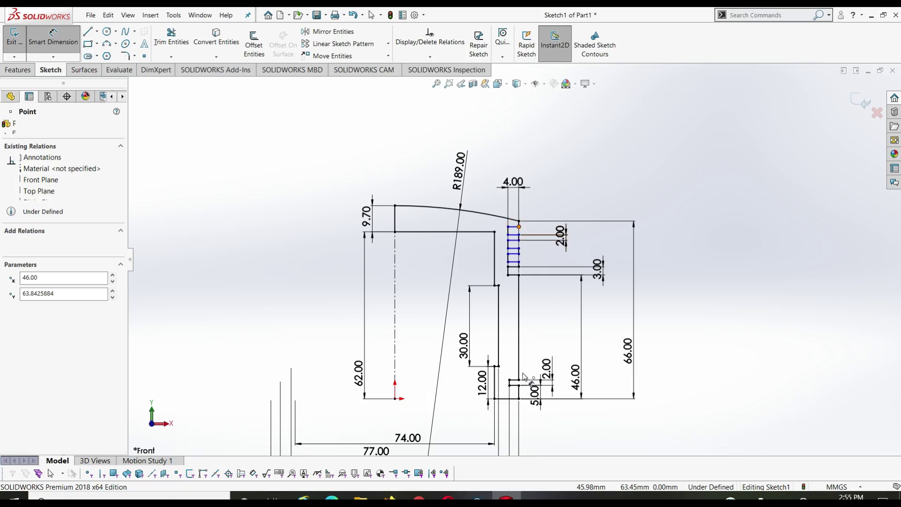
left_click(511, 399)
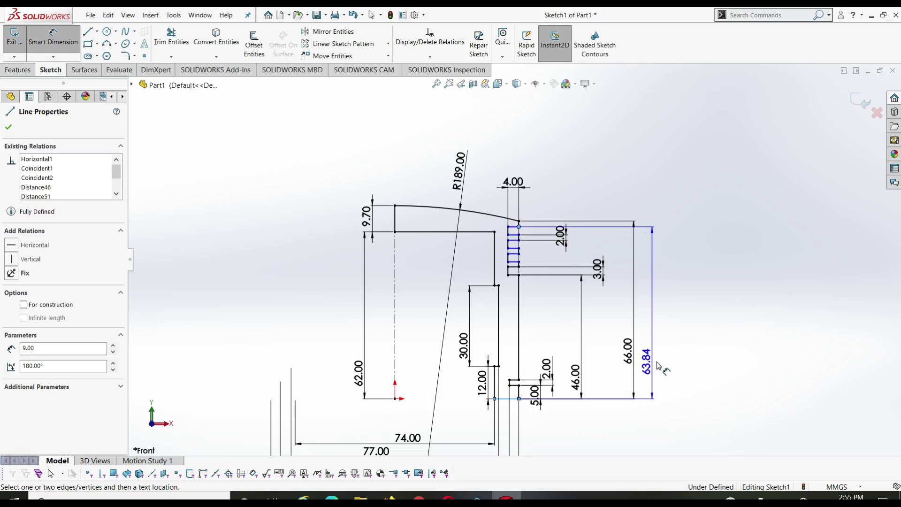
left_click(674, 361)
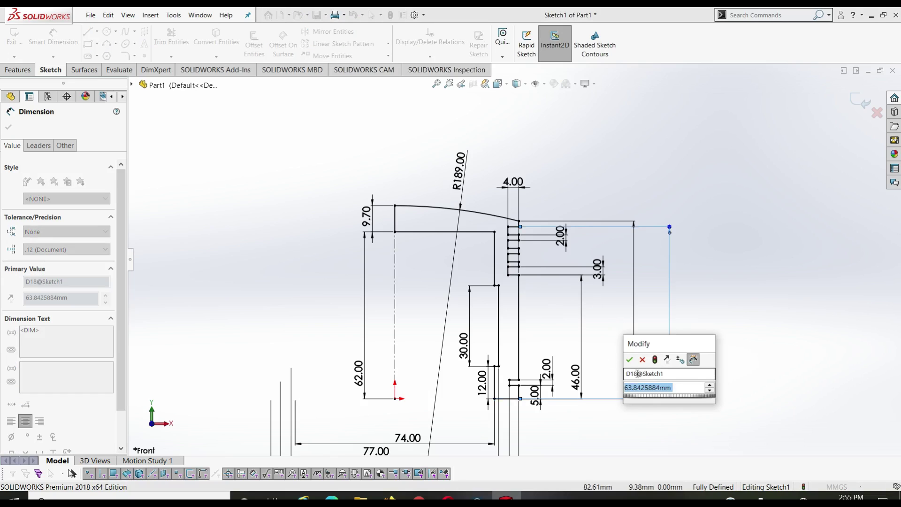
left_click(630, 362)
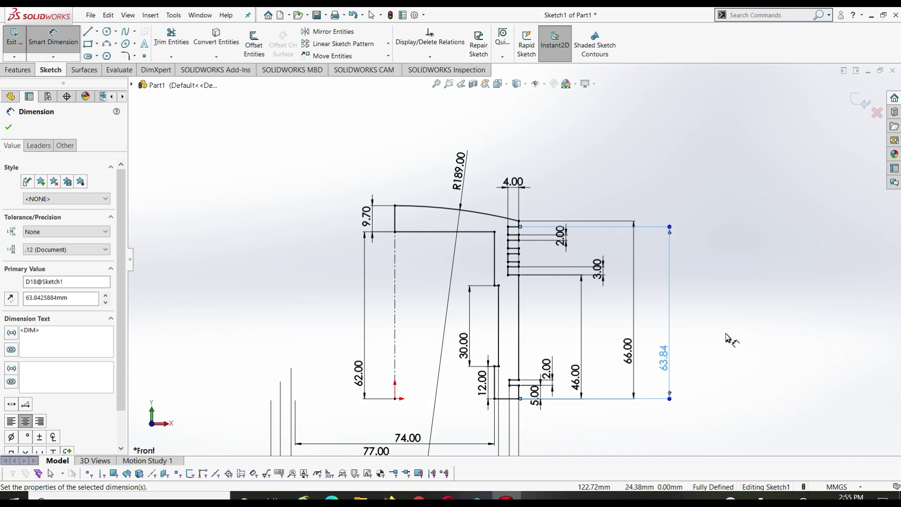
key("Escape")
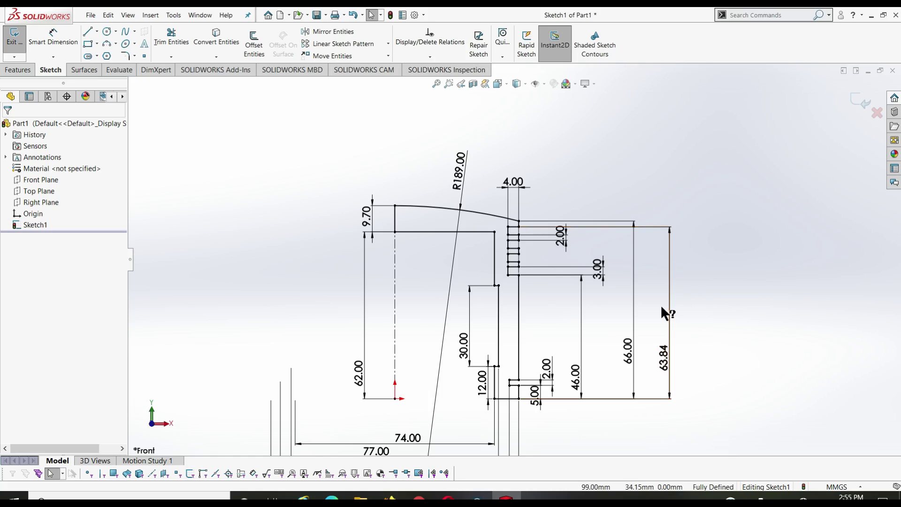
key("z")
key("z")
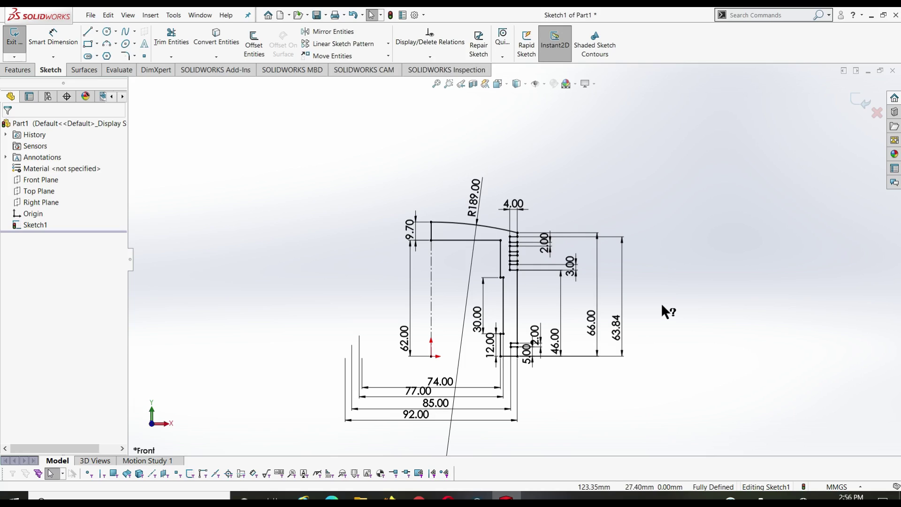
right_click(666, 263)
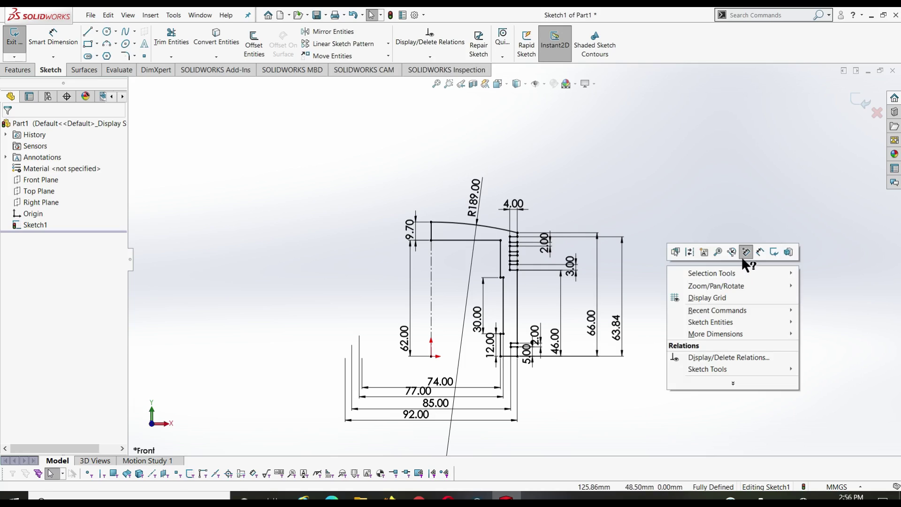
left_click(773, 252)
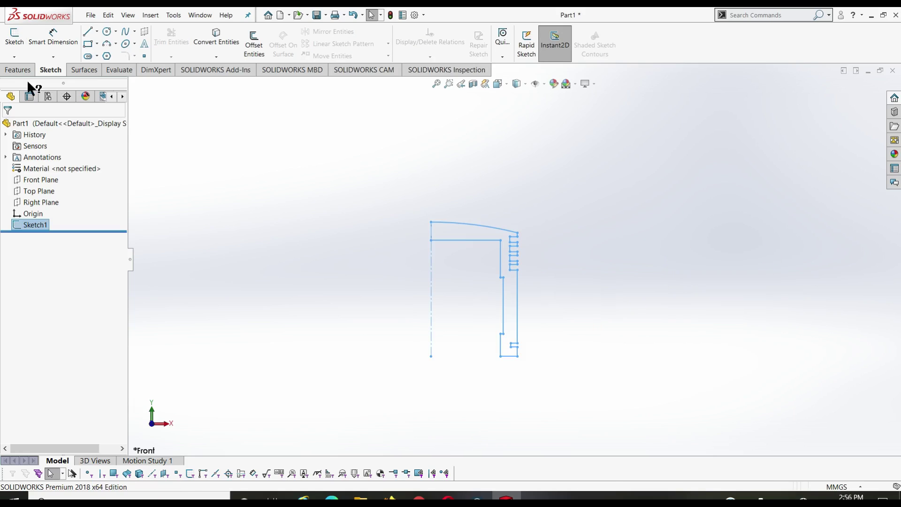
left_click(6, 71)
left_click(52, 41)
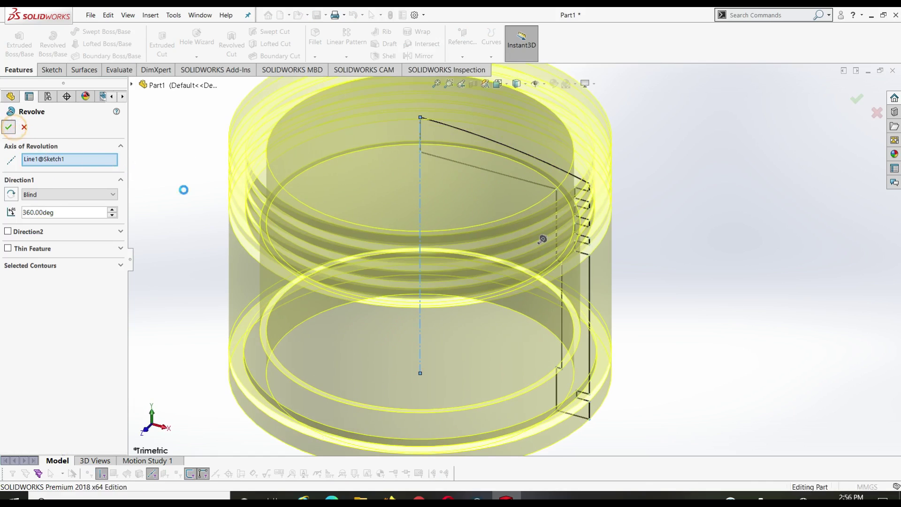
key("Return")
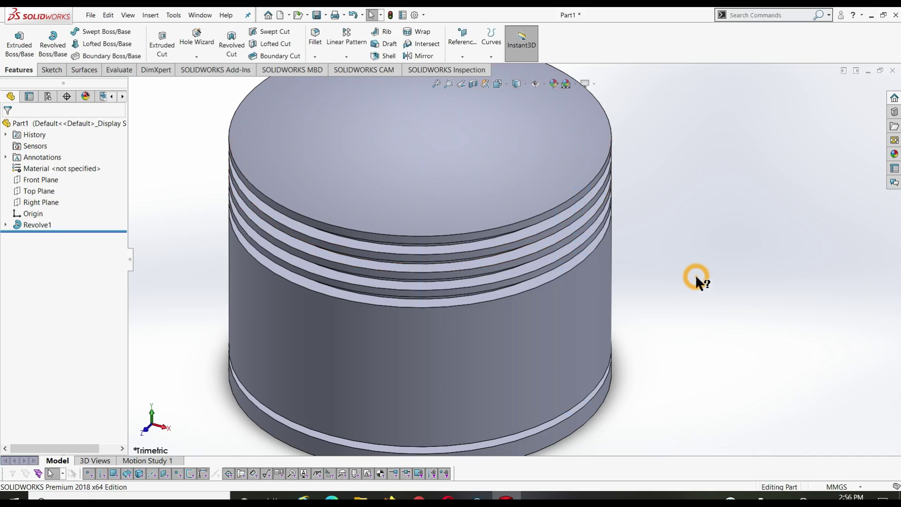
scroll(697, 281, "up", 2)
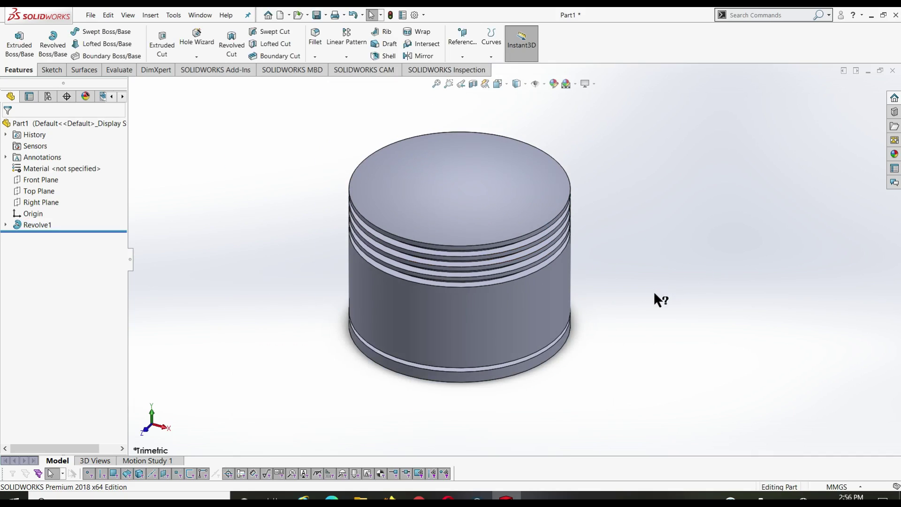
mouse_move(656, 298)
middle_mouse_down()
mouse_move(629, 181)
mouse_move(629, 225)
mouse_move(660, 251)
middle_mouse_up()
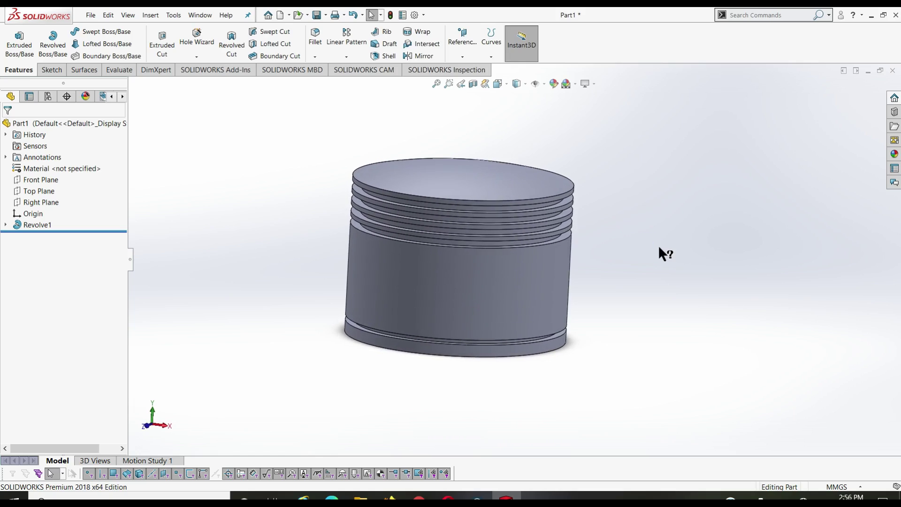
key("ctrl+7")
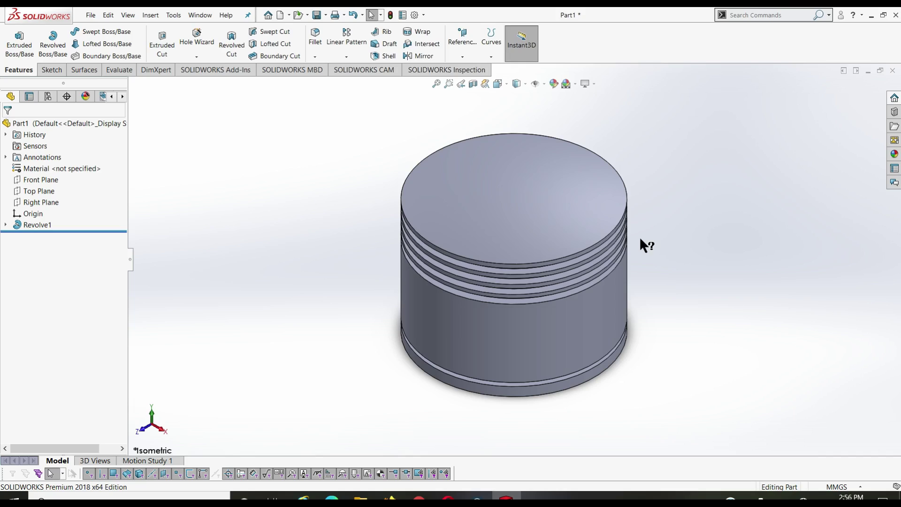
Turn on a Front Plane section view of the piston
left_click(471, 83)
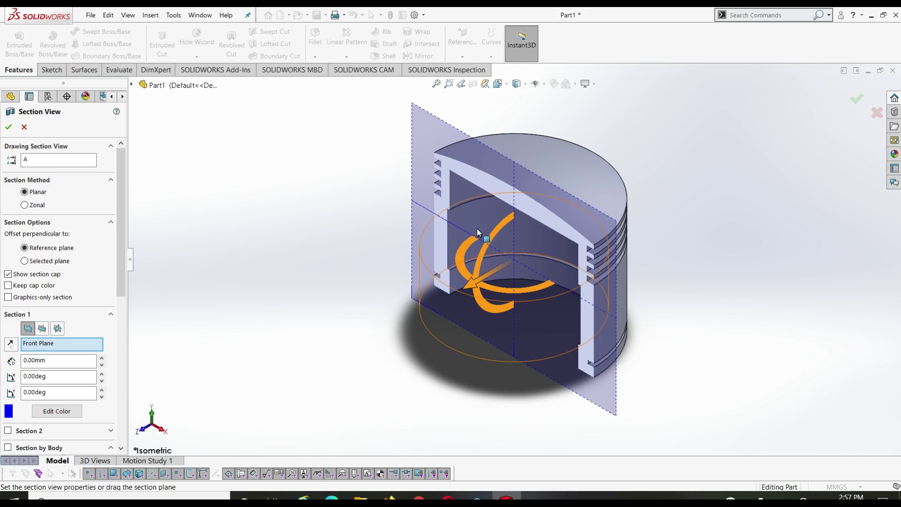
left_click(9, 128)
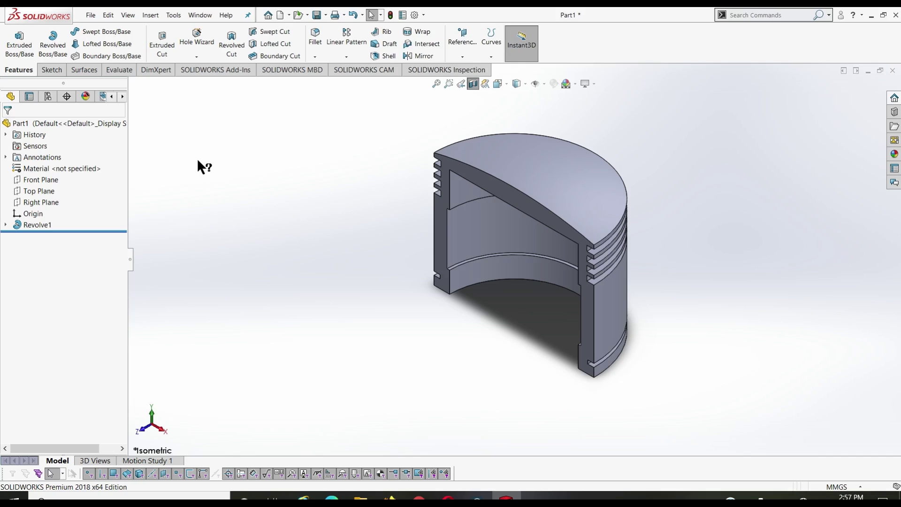
Start a new sketch on the Front Plane and zoom to fit the piston section
left_click(60, 73)
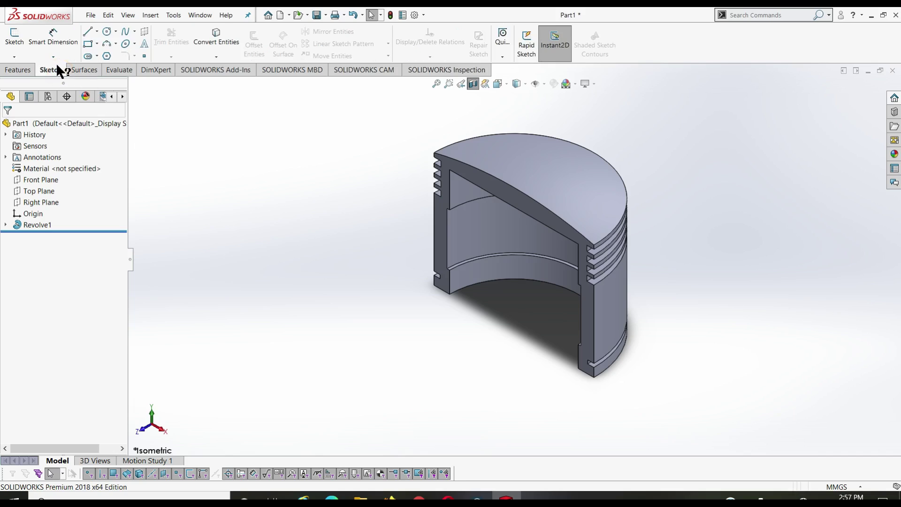
left_click(15, 42)
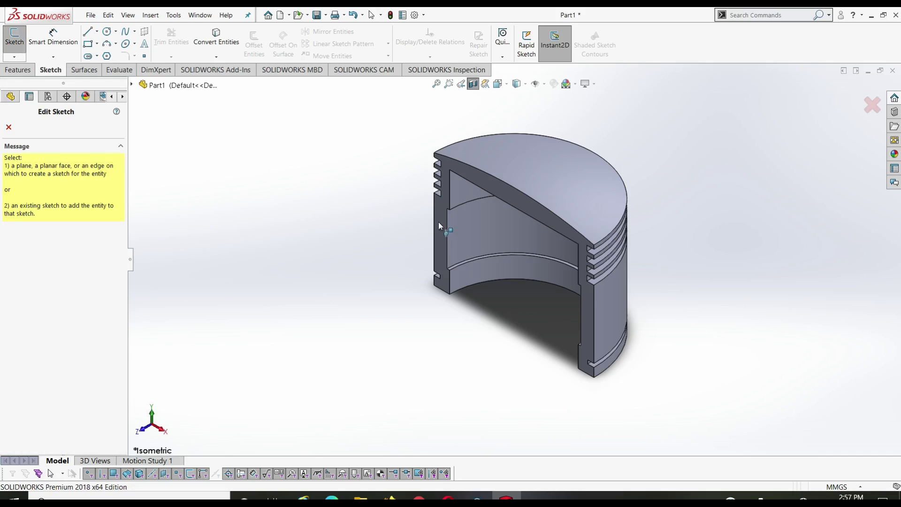
left_click(132, 85)
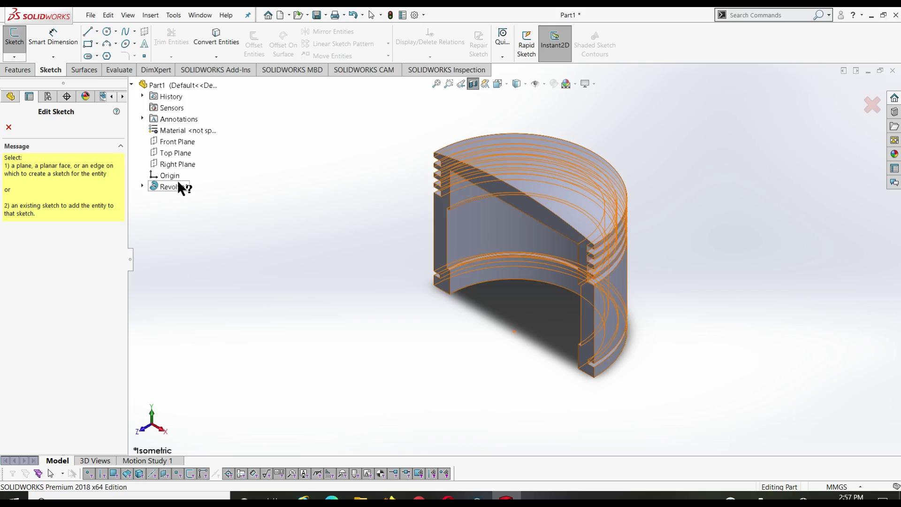
left_click(167, 142)
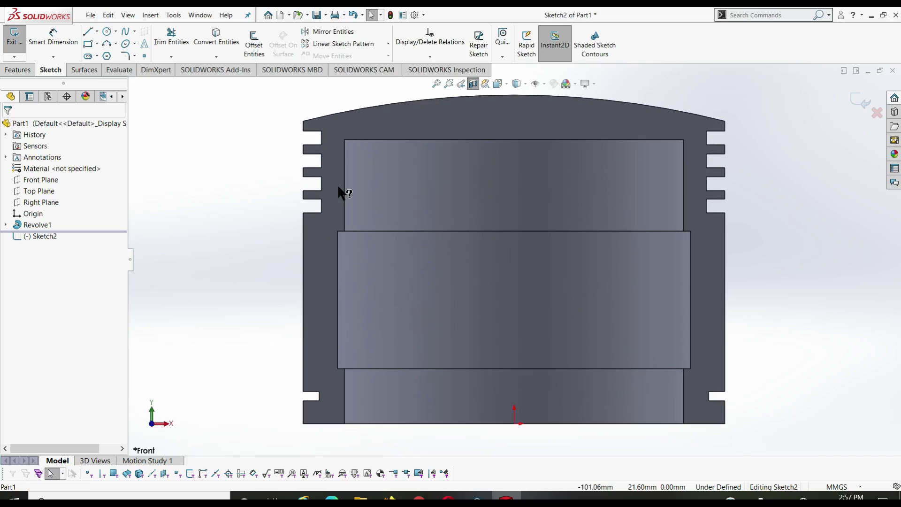
key("f")
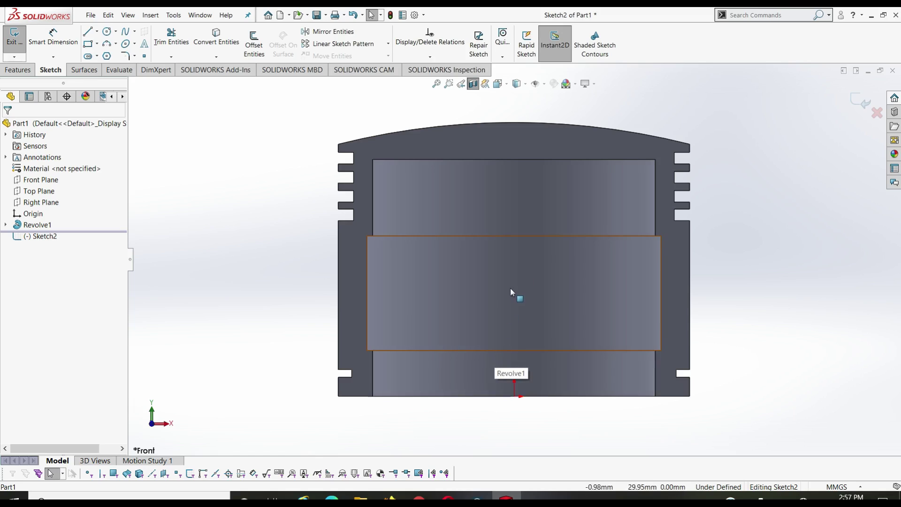
Draw a circle centred on the vertical centreline above the origin
key("c")
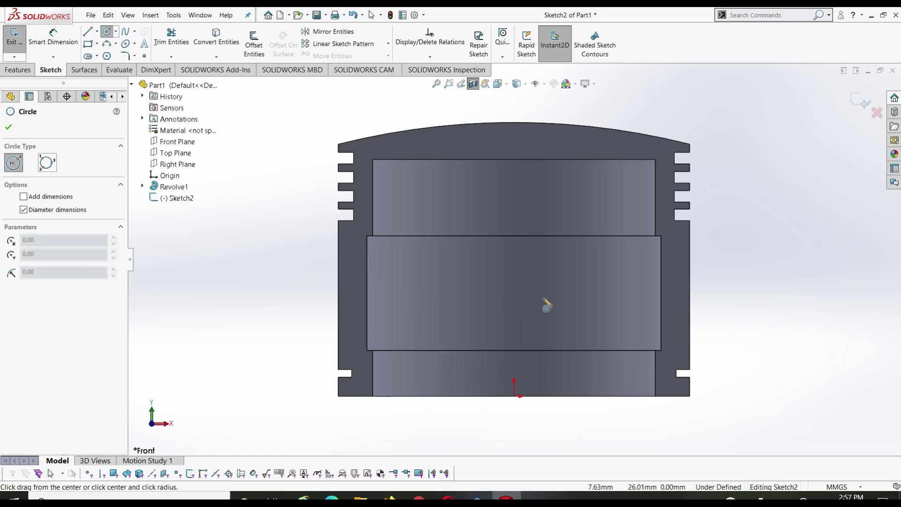
left_click(514, 266)
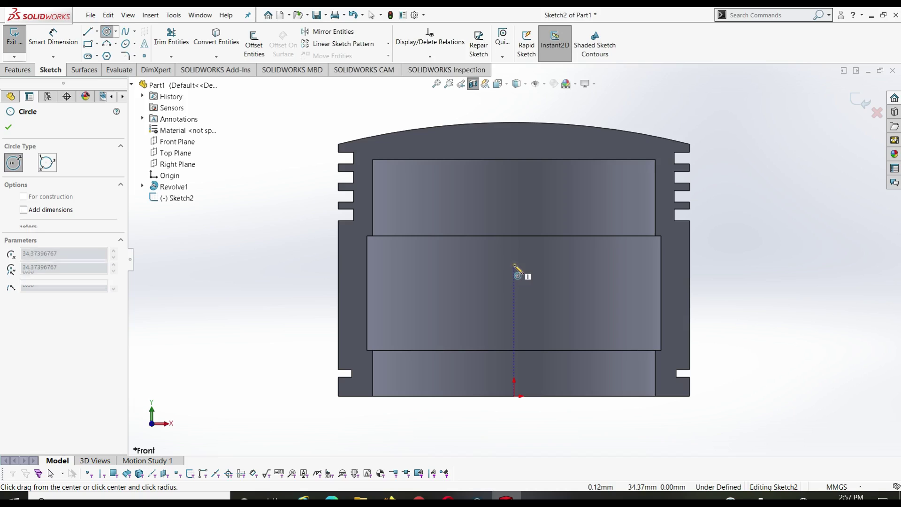
left_click(551, 298)
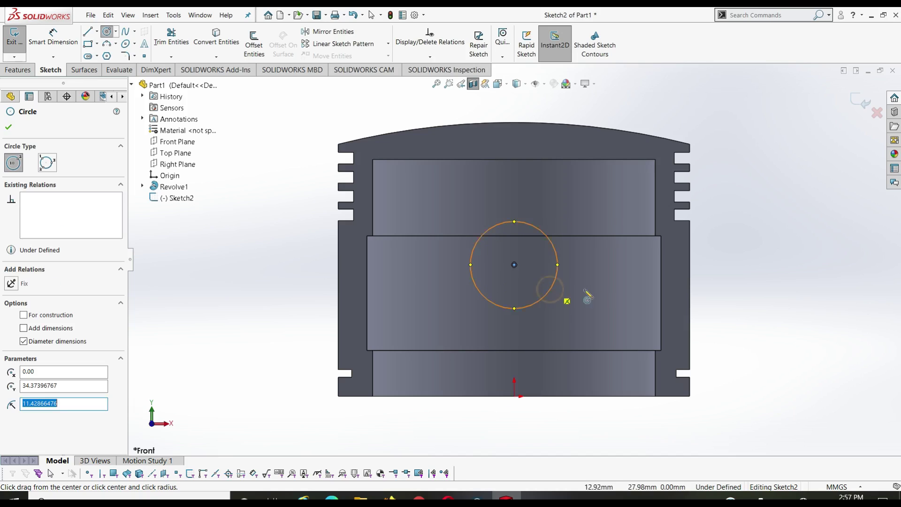
key("Escape")
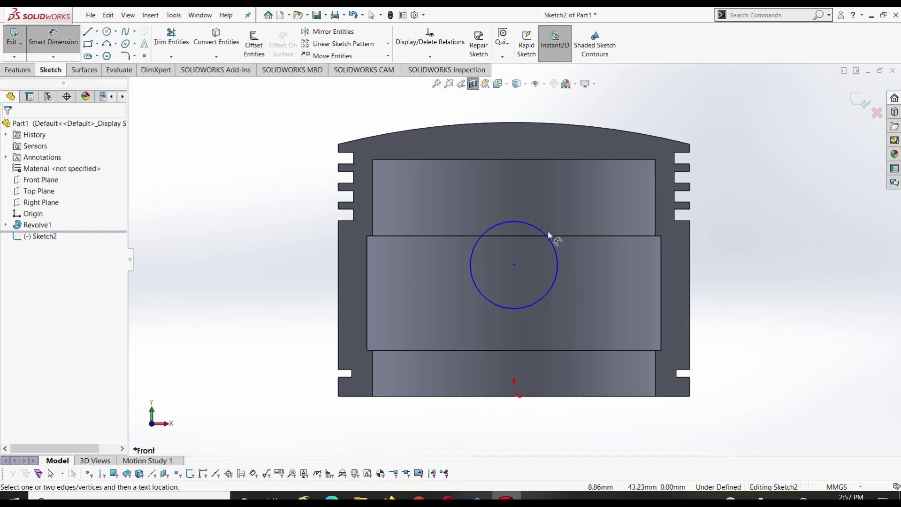
left_click(546, 234)
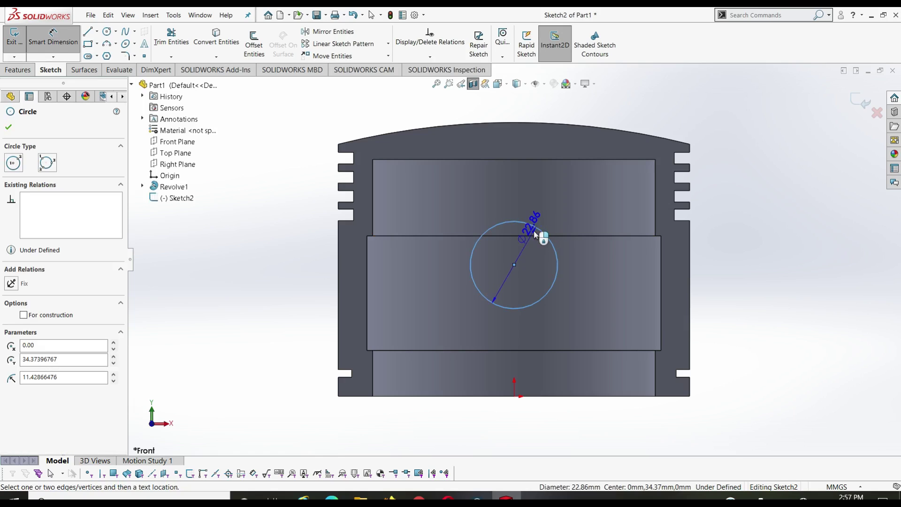
Dimension the circle to 38 mm diameter with its centre 27 mm above the origin
left_click(539, 218)
type("38")
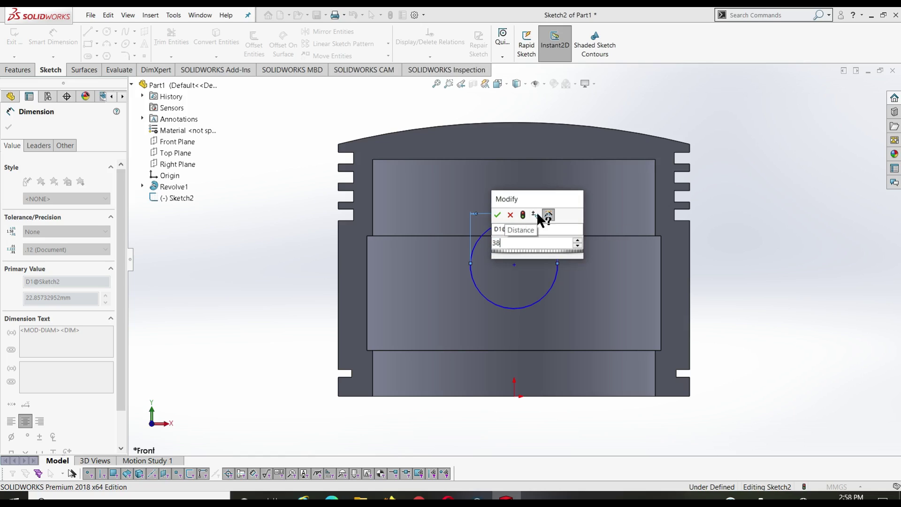
type("38")
key("Return")
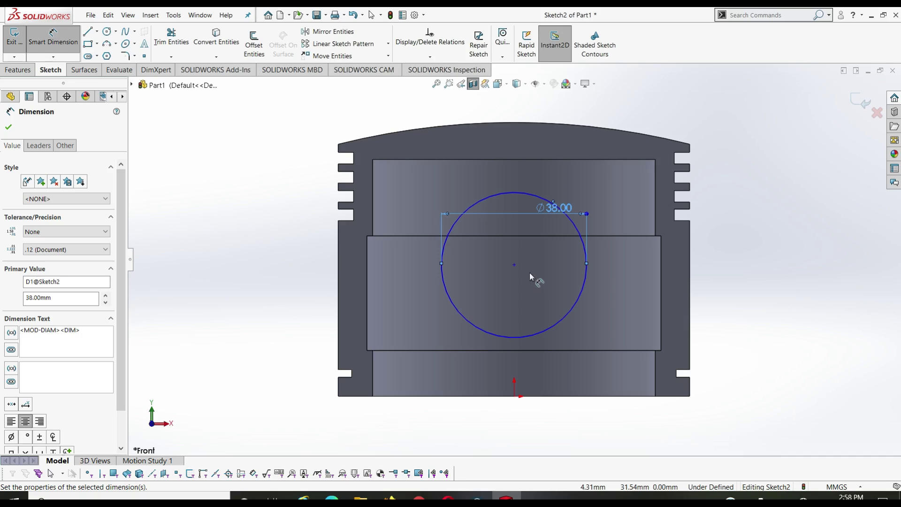
left_click(514, 264)
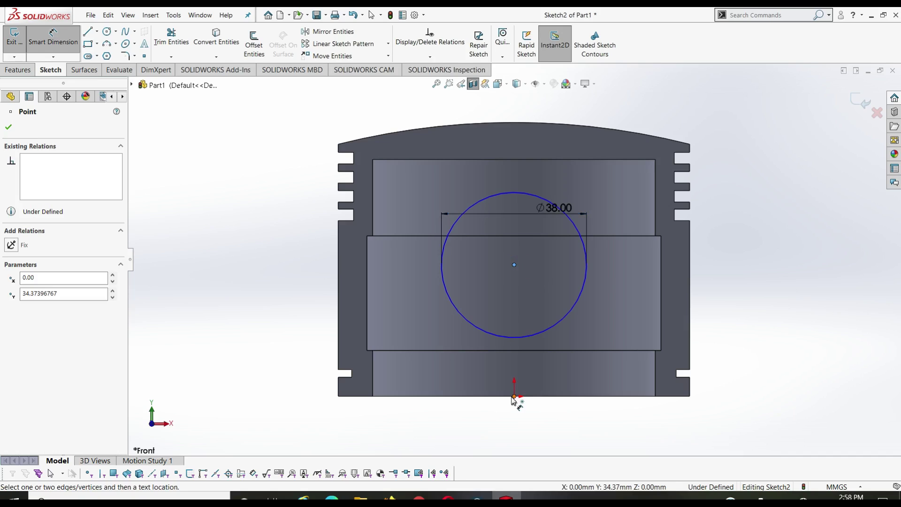
left_click(513, 396)
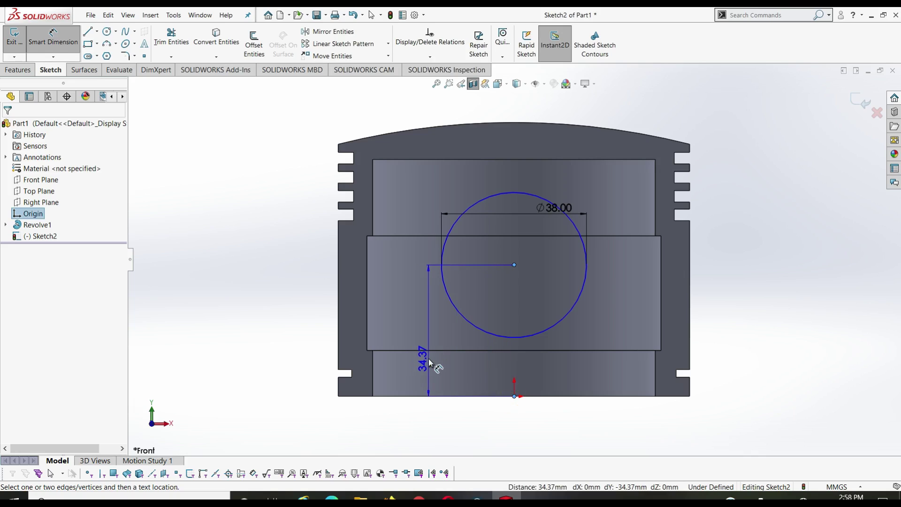
left_click(432, 361)
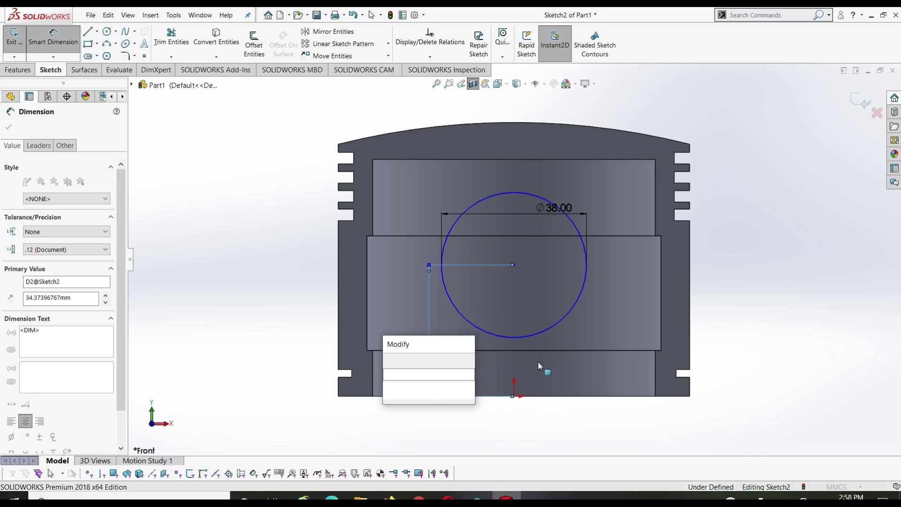
type("27")
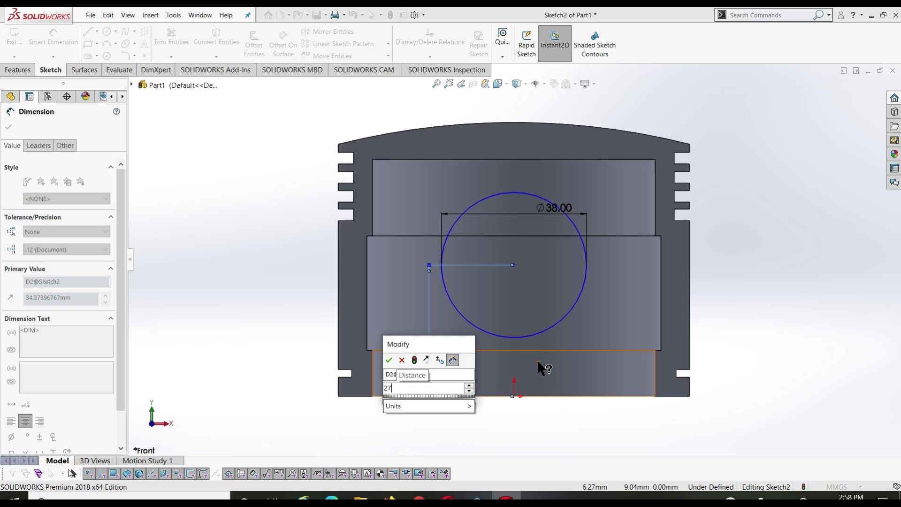
key("Return")
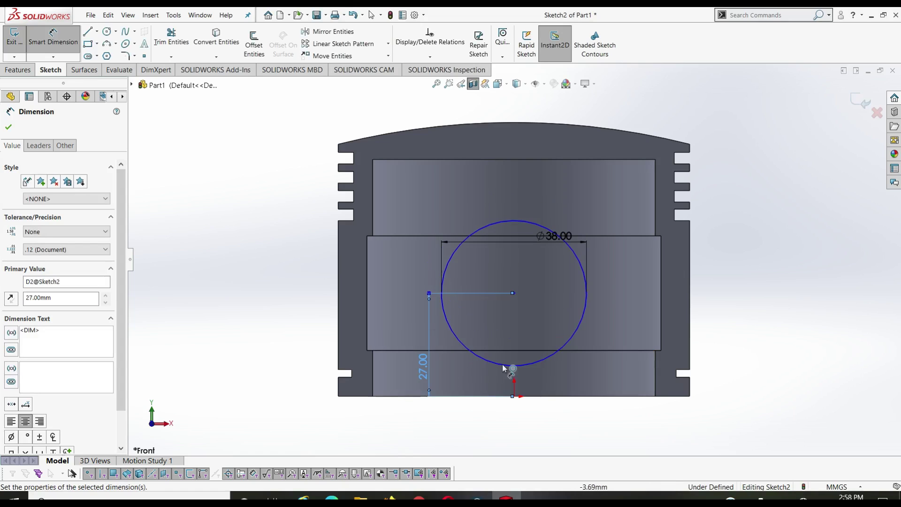
key("Escape")
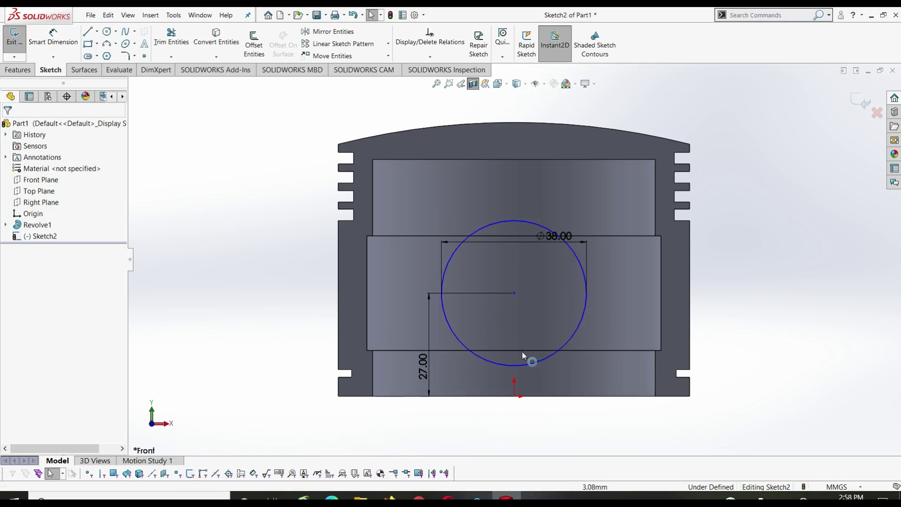
Add a Vertical relation between the circle centre and the origin to fully define the sketch
left_click(514, 294)
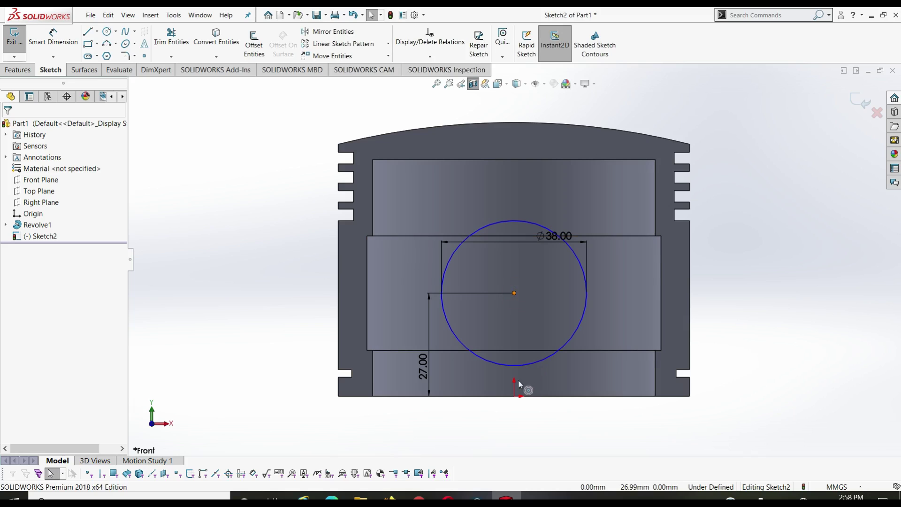
left_click(515, 396, "ctrl")
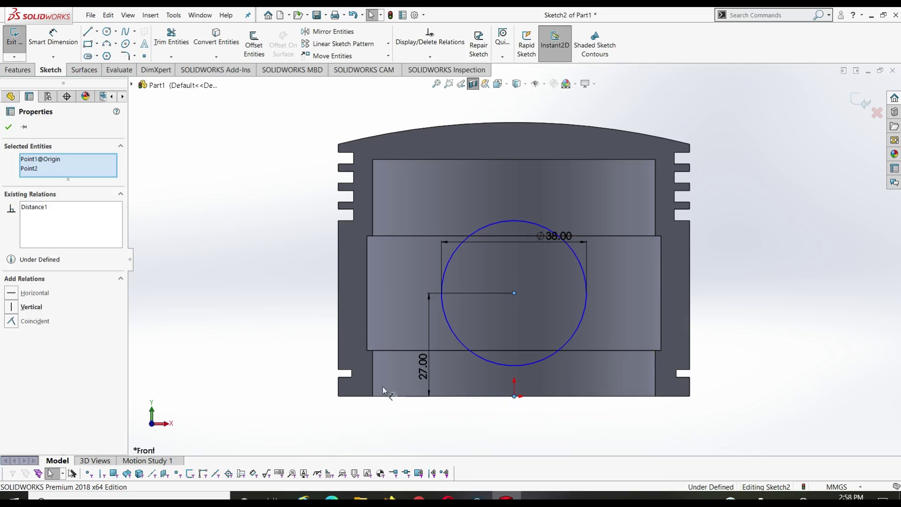
left_click(11, 307)
left_click(8, 127)
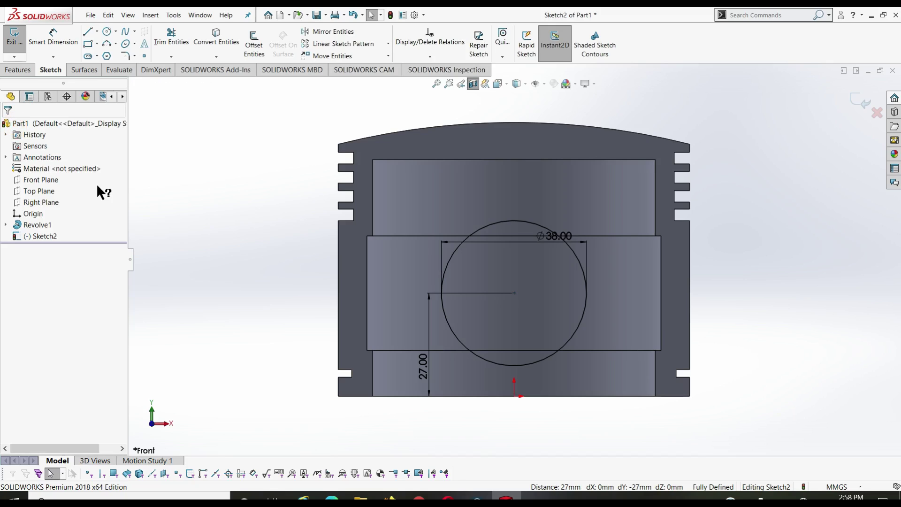
key("z")
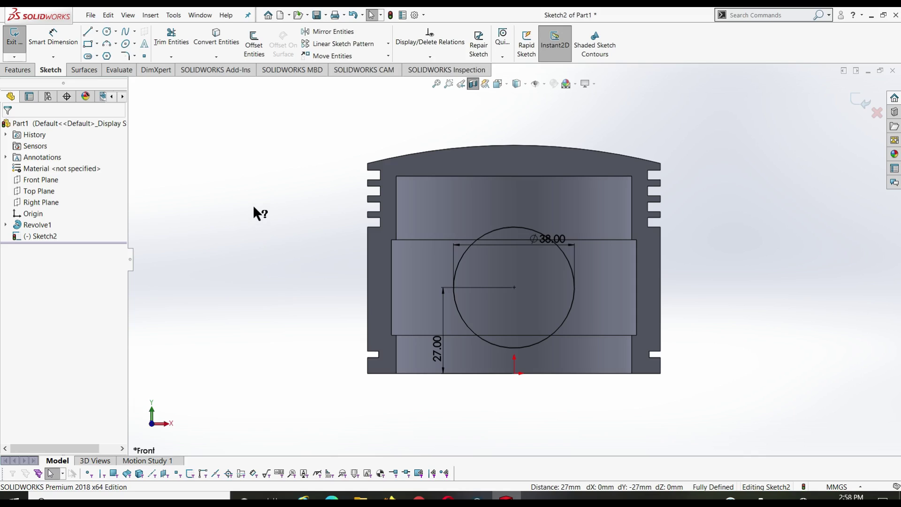
Exit Sketch2 and start a Boss-Extrude of the 38 mm circle in isometric view
right_click(208, 209)
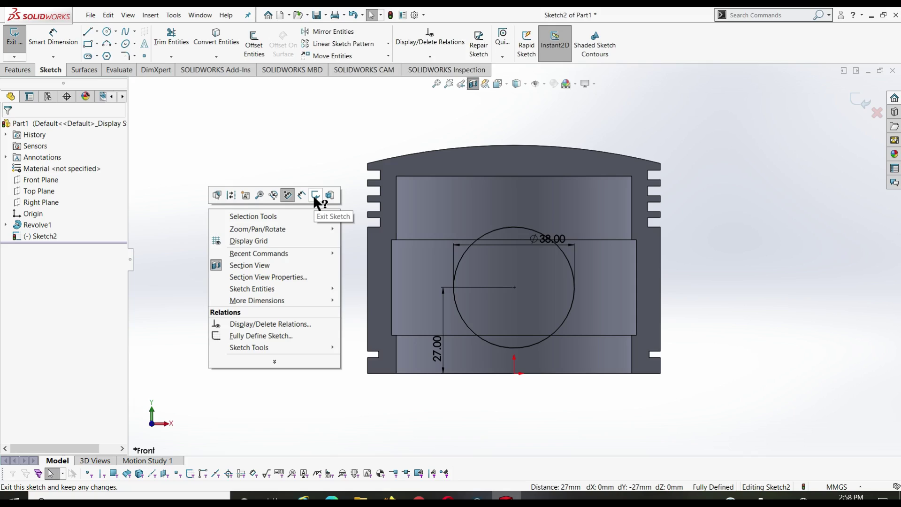
left_click(314, 193)
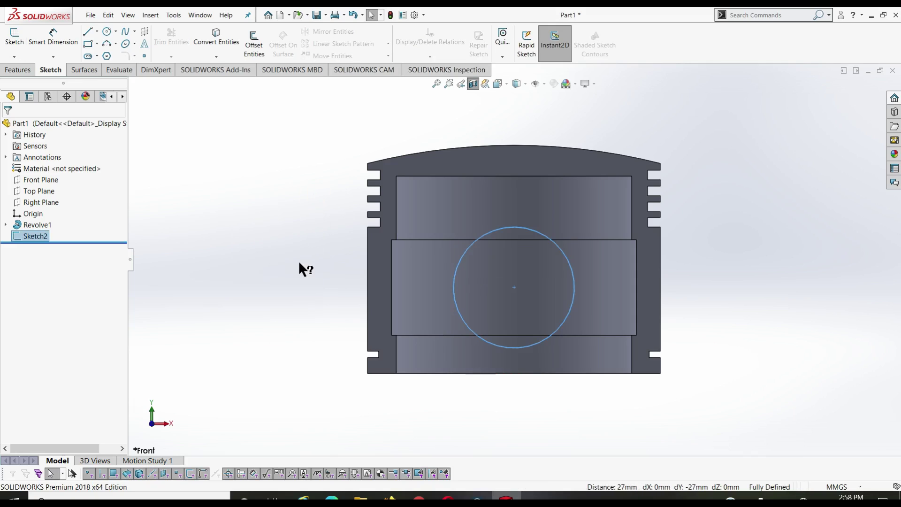
key("ctrl+7")
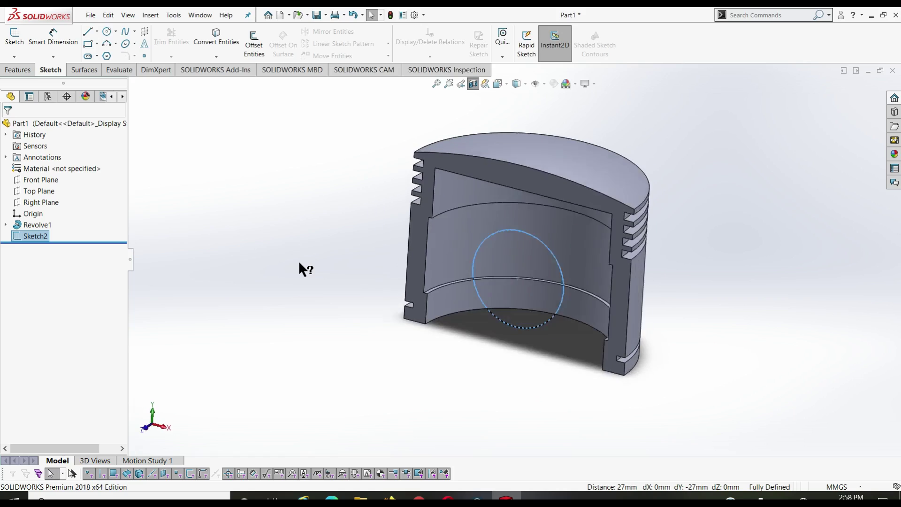
left_click(14, 70)
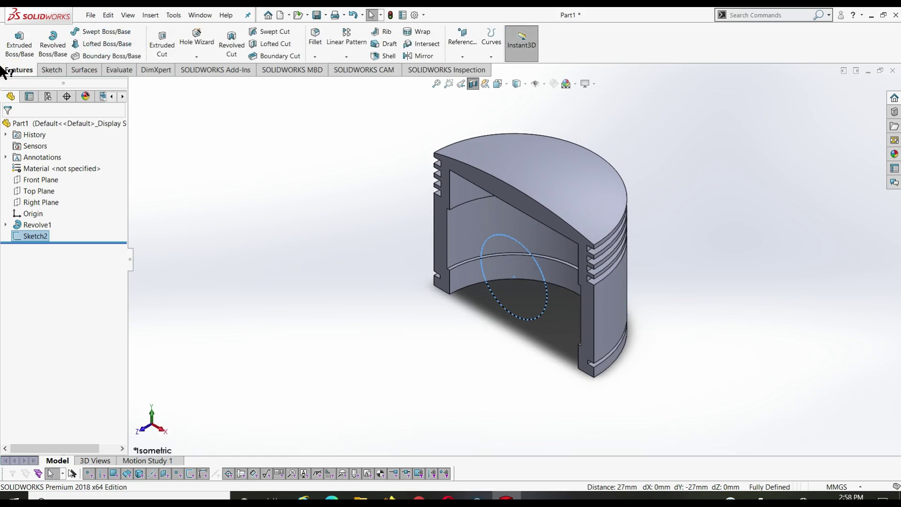
left_click(19, 43)
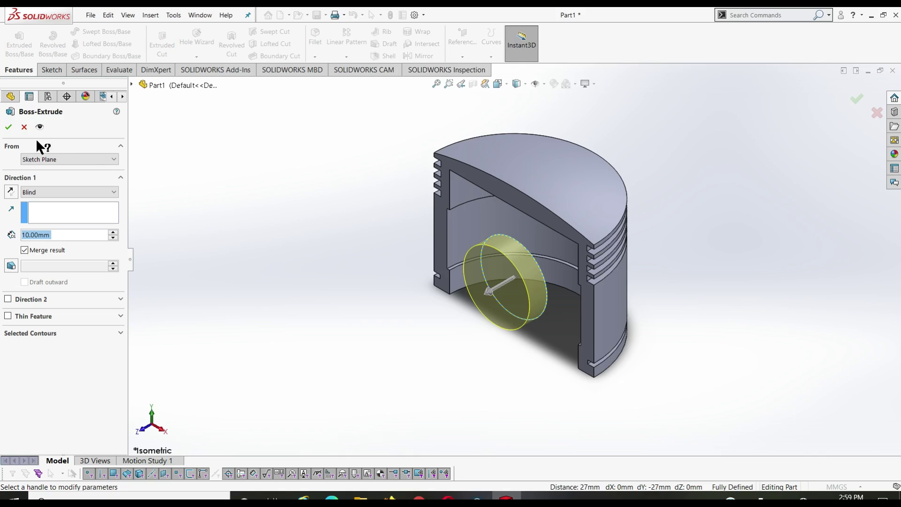
Set the boss extrusion to start from a 25 mm offset, flipped toward the piston's inside
left_click(100, 159)
left_click(69, 193)
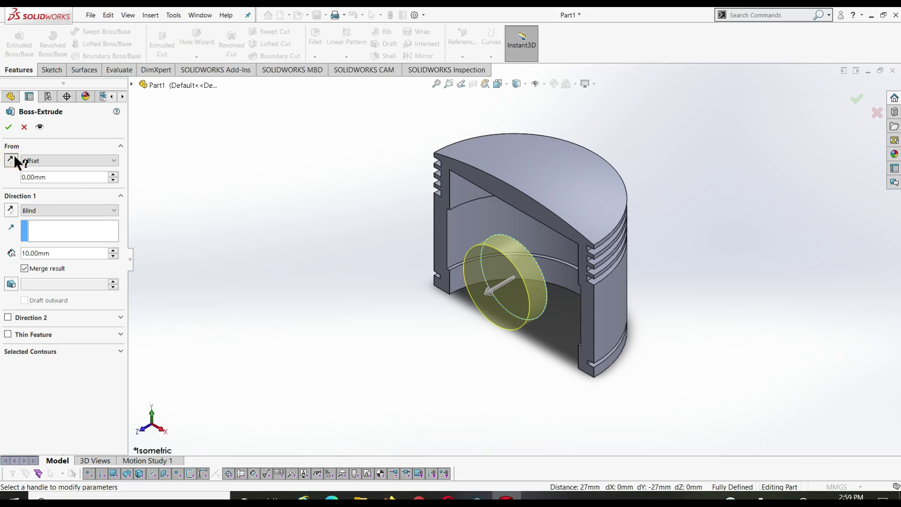
left_click(12, 160)
left_click(57, 178)
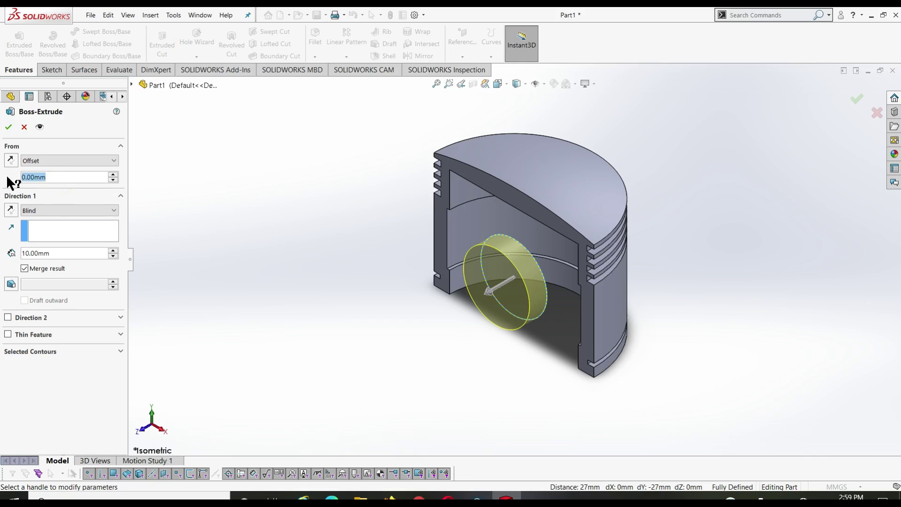
type("25")
key("Return")
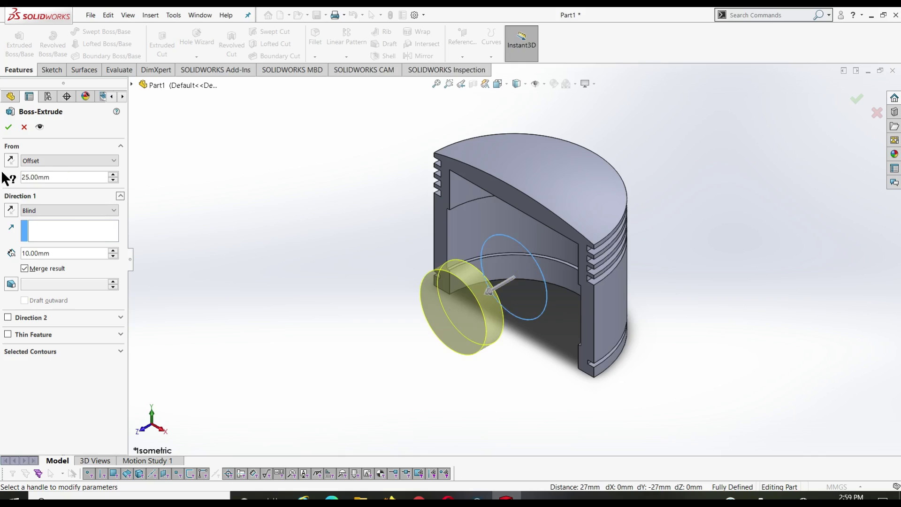
left_click(10, 160)
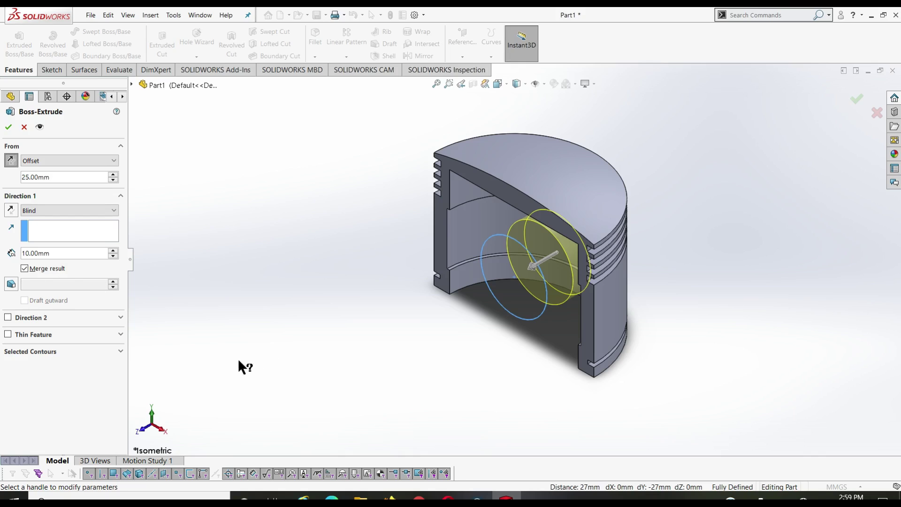
Extrude the boss Up To Surface, reversed to end at the piston's inner cylindrical wall
left_click(41, 211)
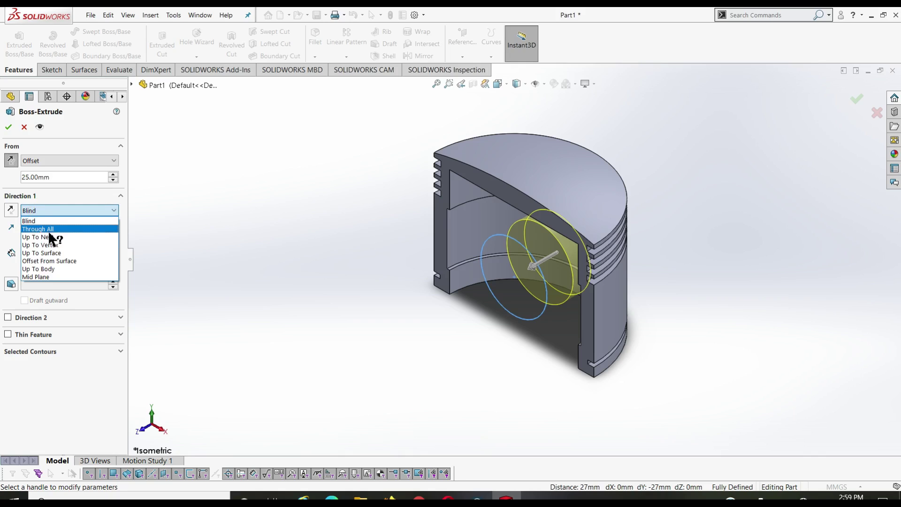
left_click(60, 254)
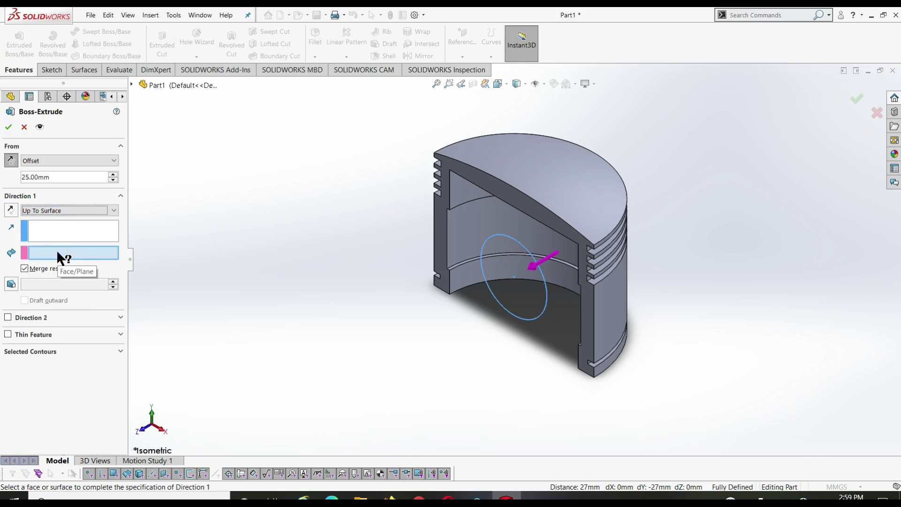
left_click(11, 210)
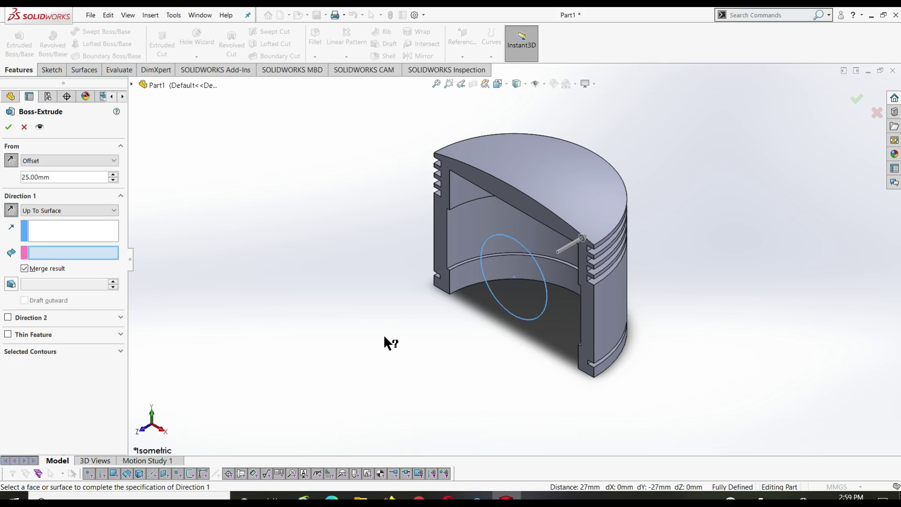
left_click(8, 128)
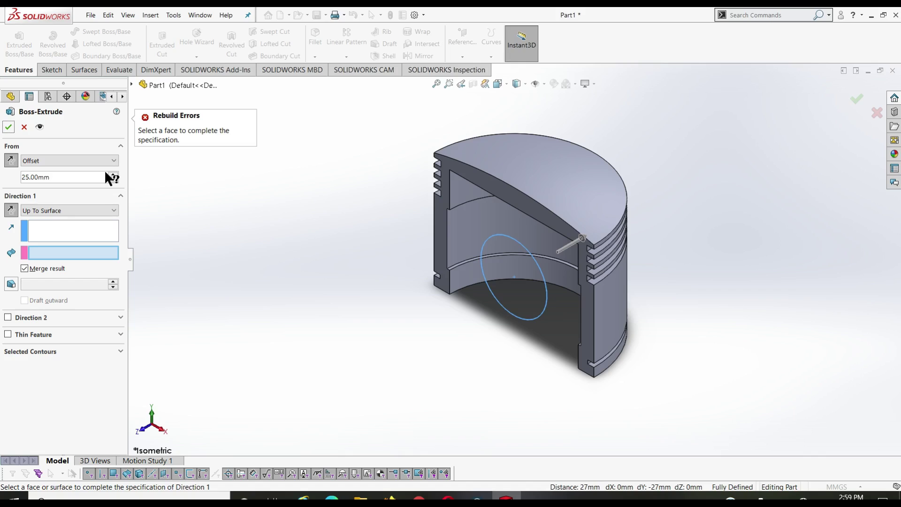
left_click(54, 224)
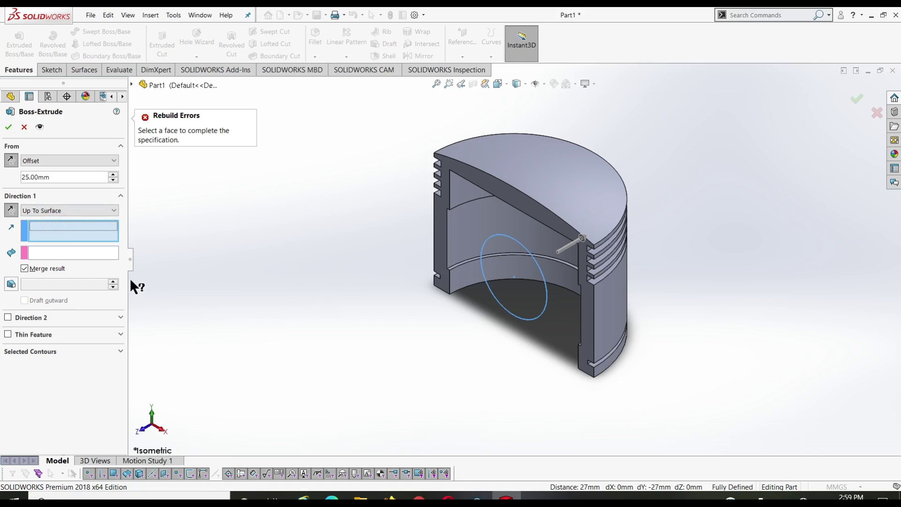
left_click(49, 252)
left_click(468, 218)
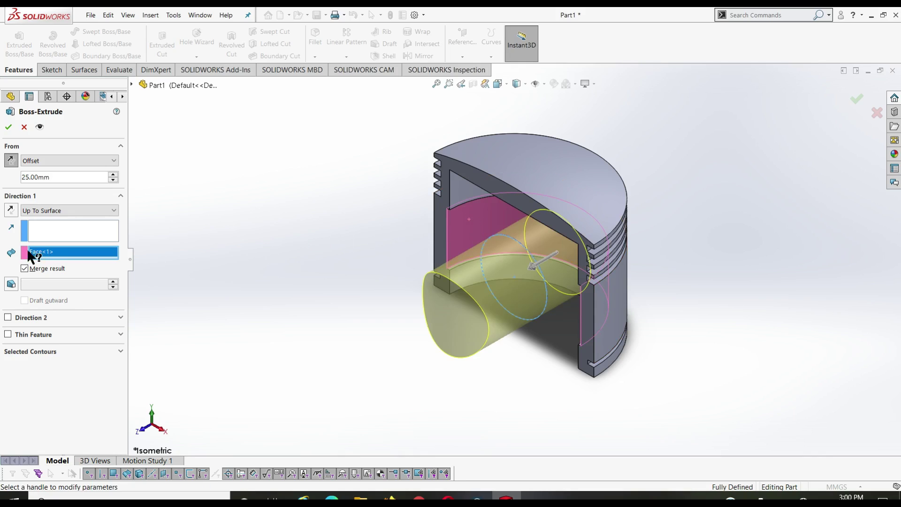
left_click(11, 210)
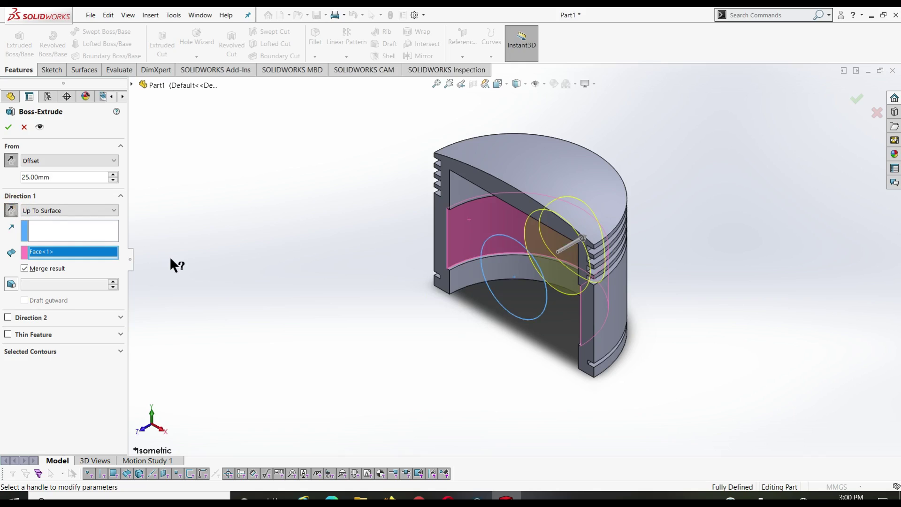
left_click(8, 126)
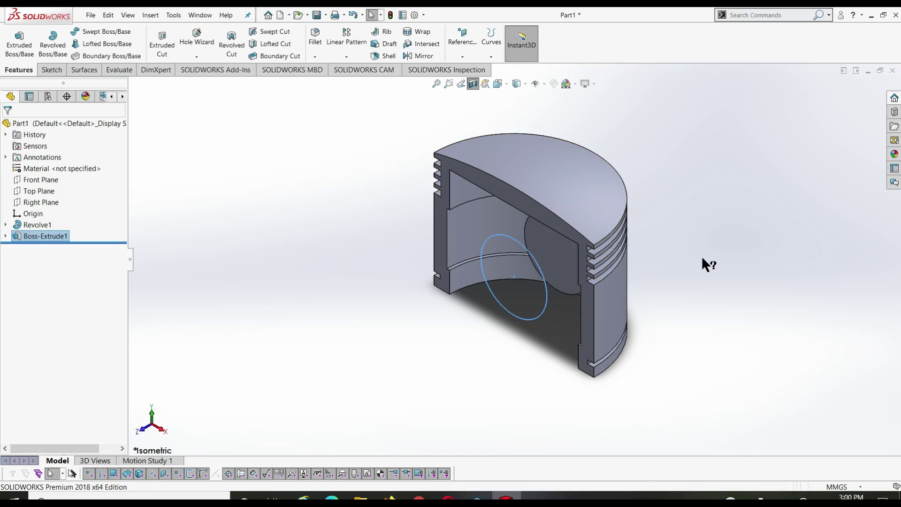
mouse_move(702, 258)
middle_mouse_down()
mouse_move(662, 257)
mouse_move(679, 197)
mouse_move(722, 167)
mouse_move(730, 196)
mouse_move(718, 197)
mouse_move(728, 213)
mouse_move(724, 198)
mouse_move(715, 213)
mouse_move(704, 200)
middle_mouse_up()
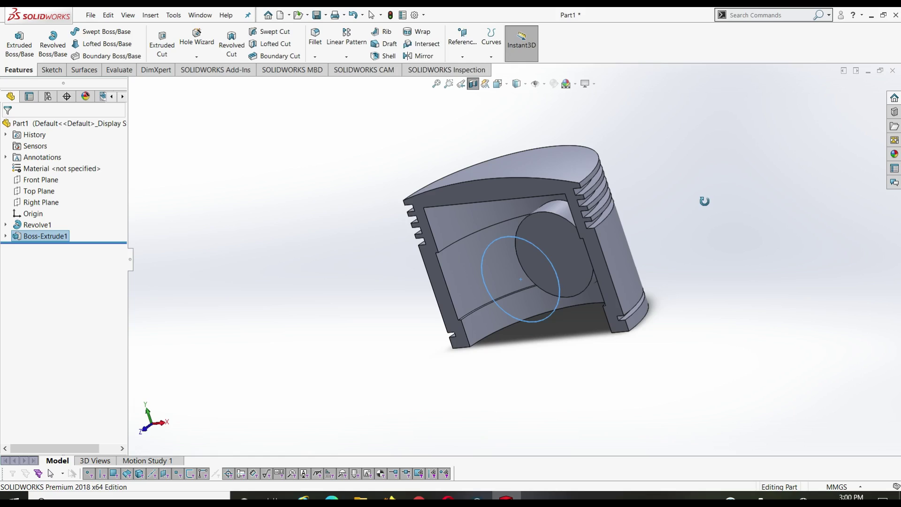
mouse_move(704, 201)
middle_mouse_down()
mouse_move(688, 205)
mouse_move(679, 224)
middle_mouse_up()
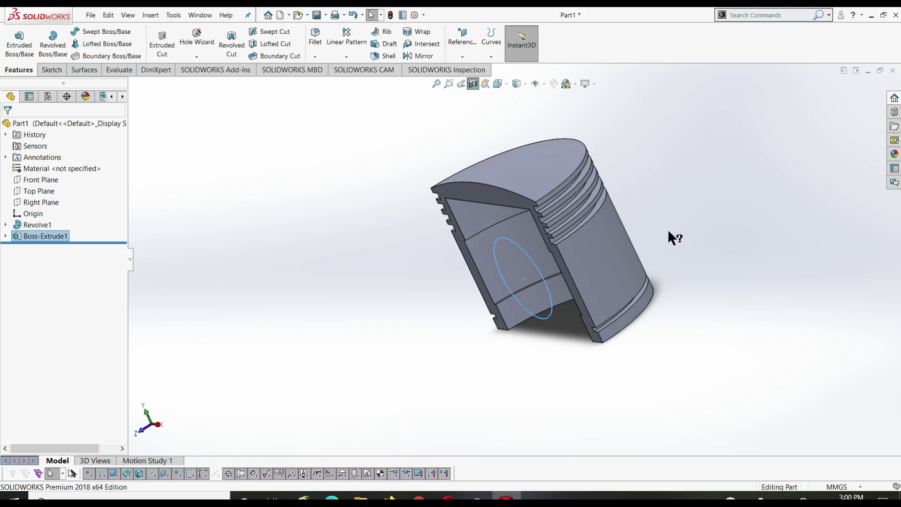
mouse_move(665, 229)
middle_mouse_down()
mouse_move(681, 204)
mouse_move(726, 217)
mouse_move(765, 191)
mouse_move(752, 196)
mouse_move(760, 231)
mouse_move(728, 213)
mouse_move(682, 207)
mouse_move(694, 229)
middle_mouse_up()
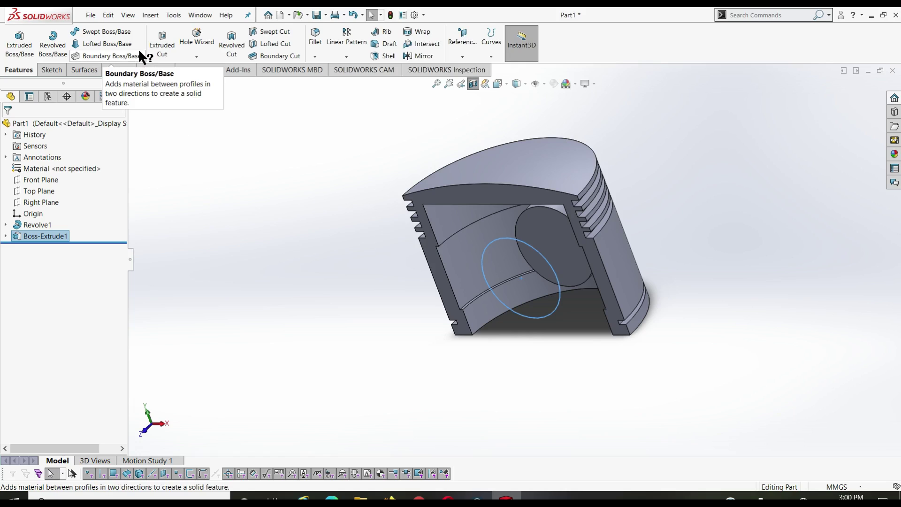
key("ctrl+7")
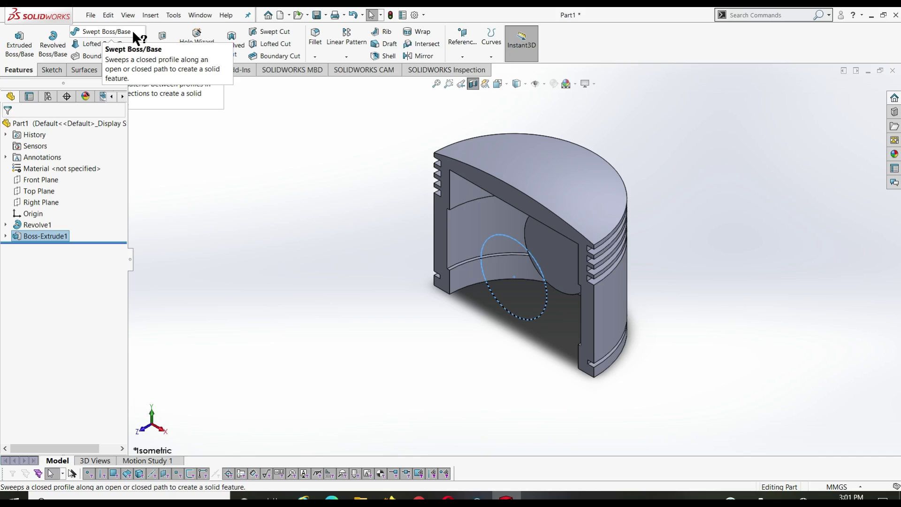
Start a new sketch on the Front Plane
left_click(51, 70)
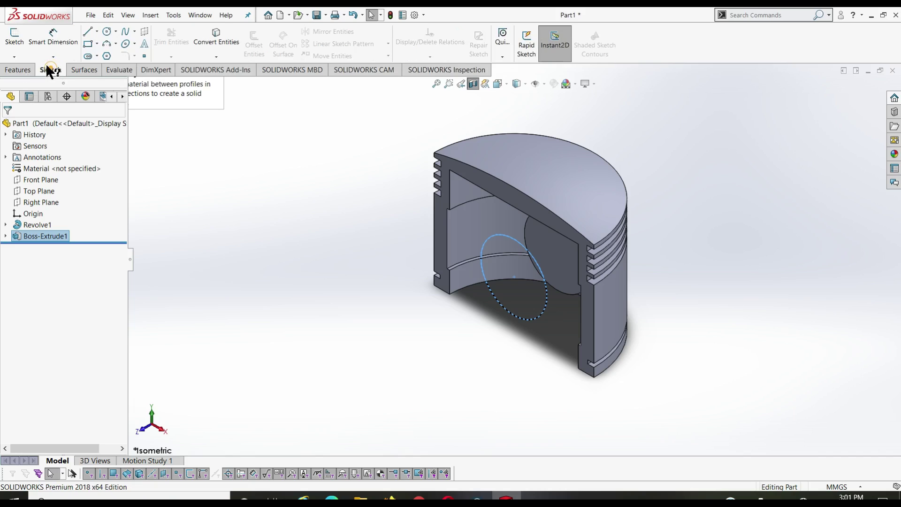
left_click(21, 40)
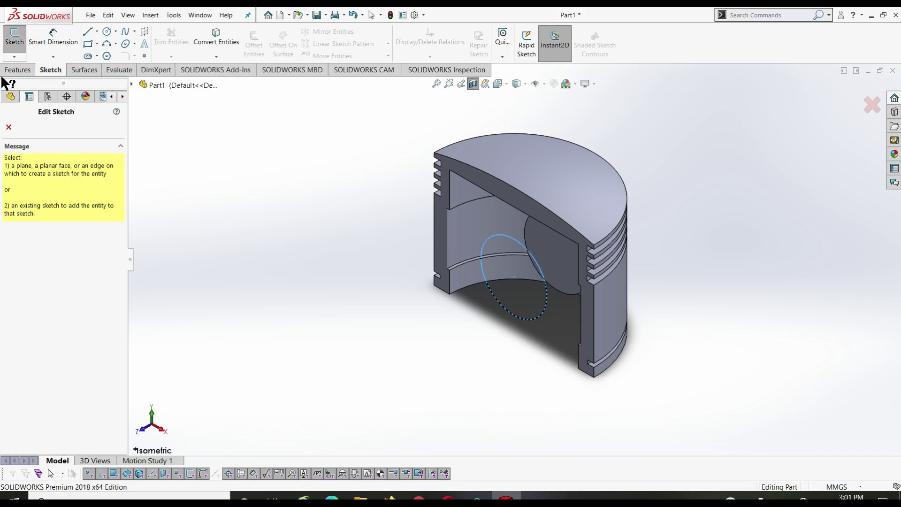
left_click(132, 82)
left_click(172, 142)
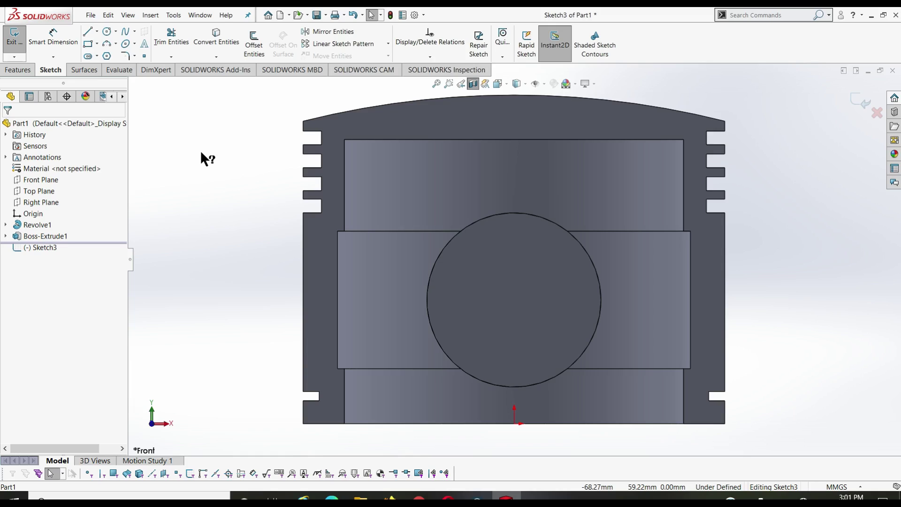
Draw a 36 mm diameter circle at the boss centre and exit the sketch
left_click(105, 32)
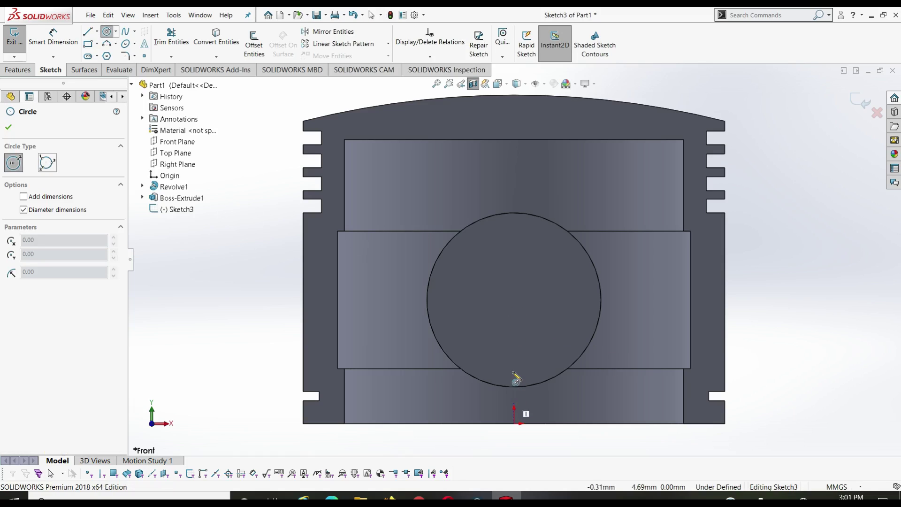
left_click(514, 300)
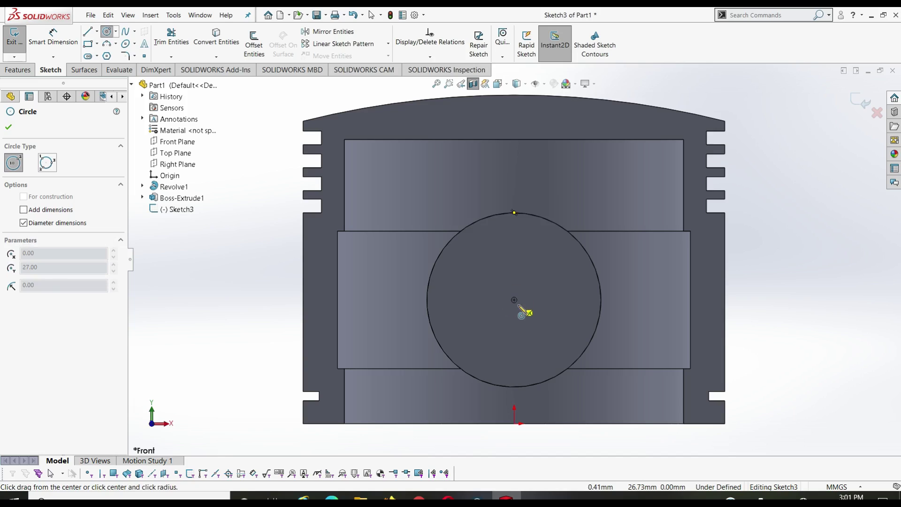
left_click(558, 337)
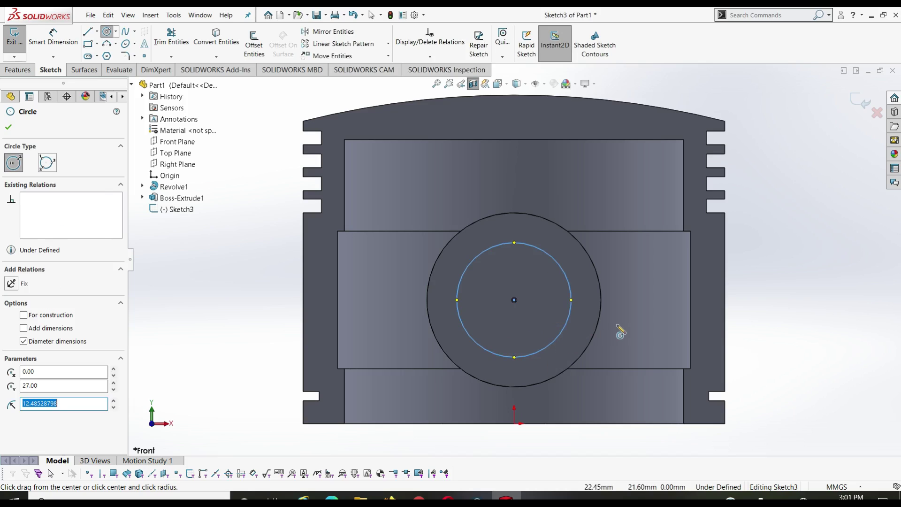
key("d")
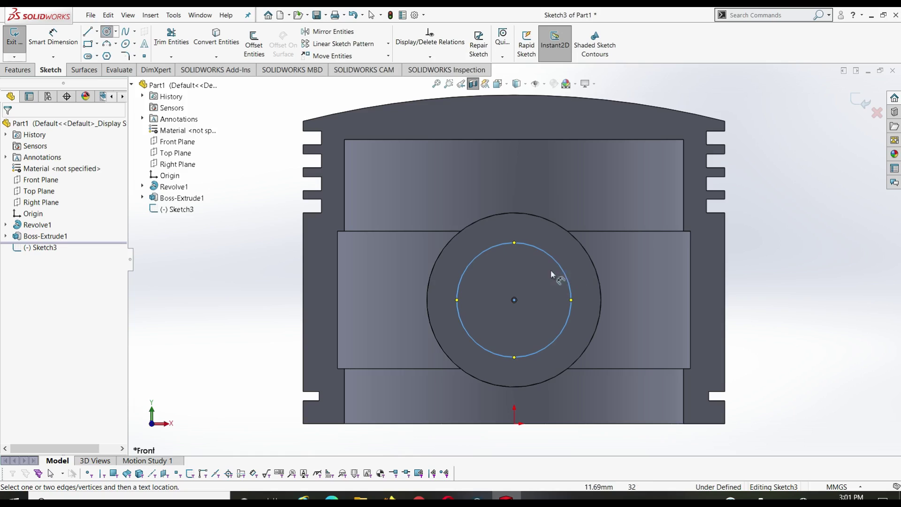
left_click(551, 258)
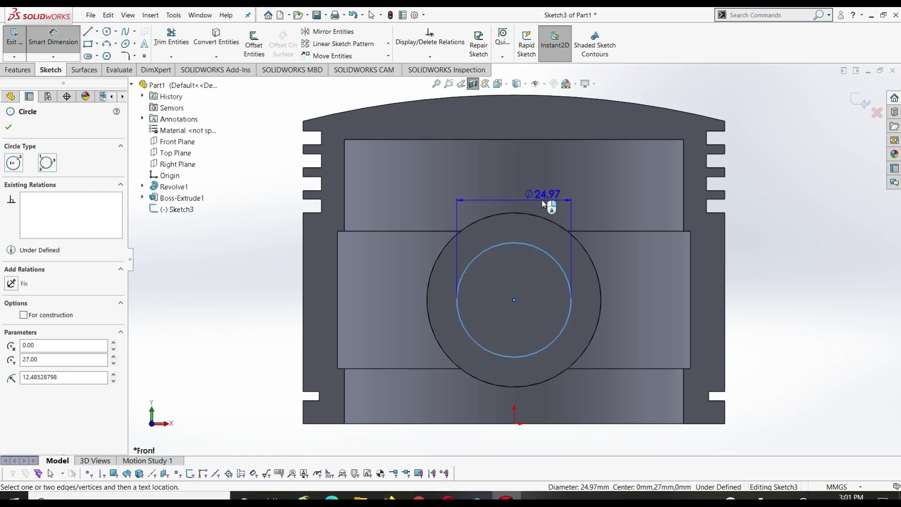
left_click(539, 193)
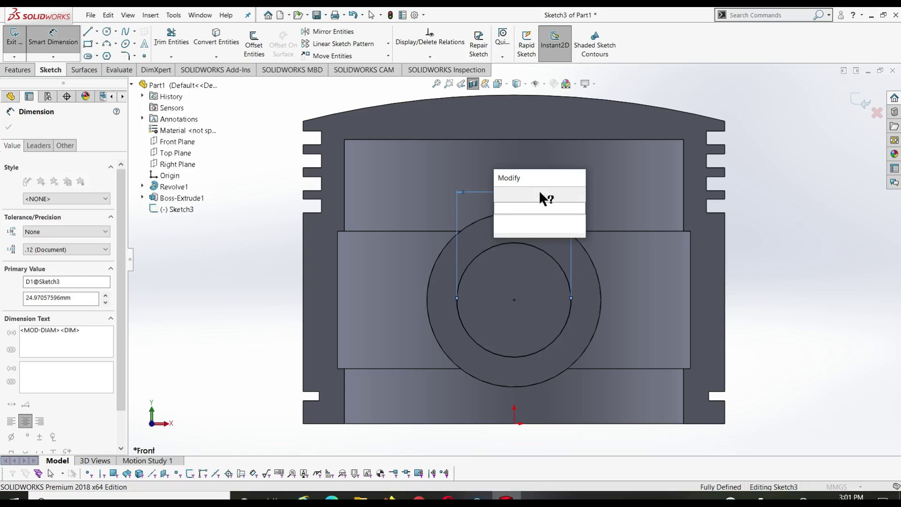
type("36")
key("Return")
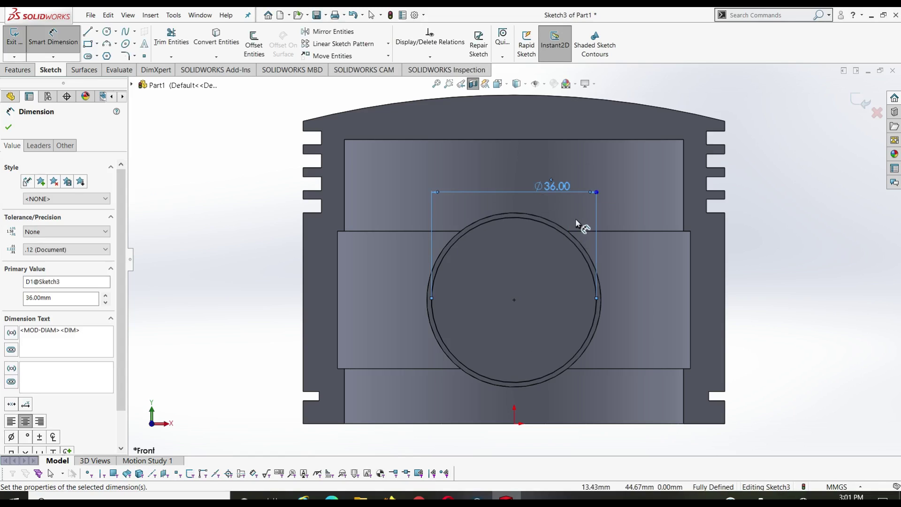
right_click(234, 212)
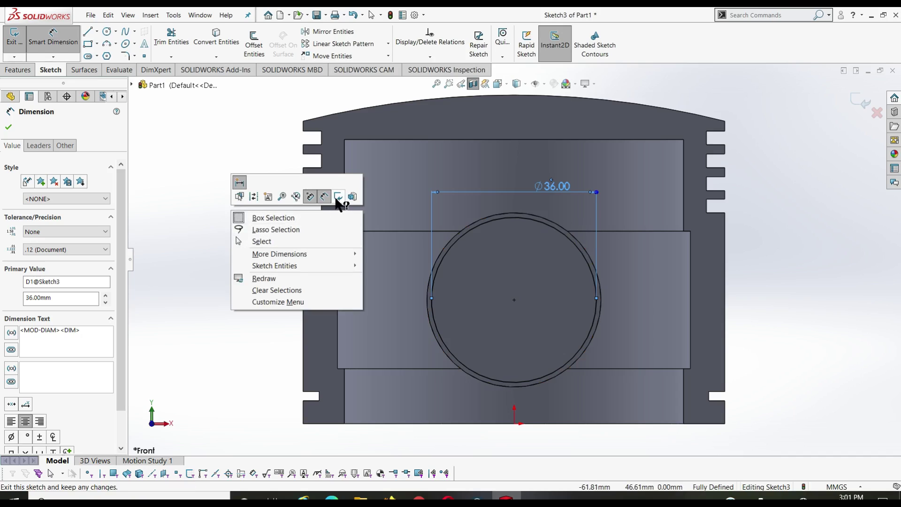
left_click(337, 196)
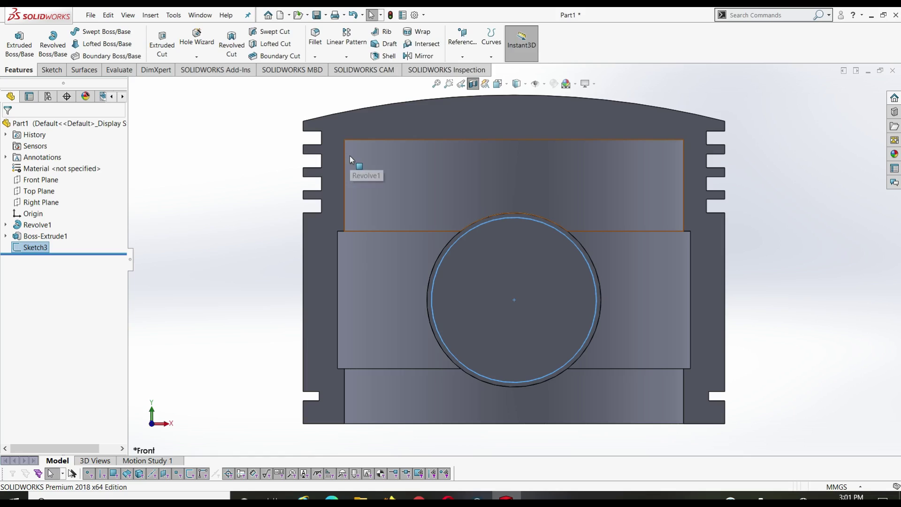
Start an extruded cut from Sketch3 at a 42 mm start offset, reversed
key("ctrl+7")
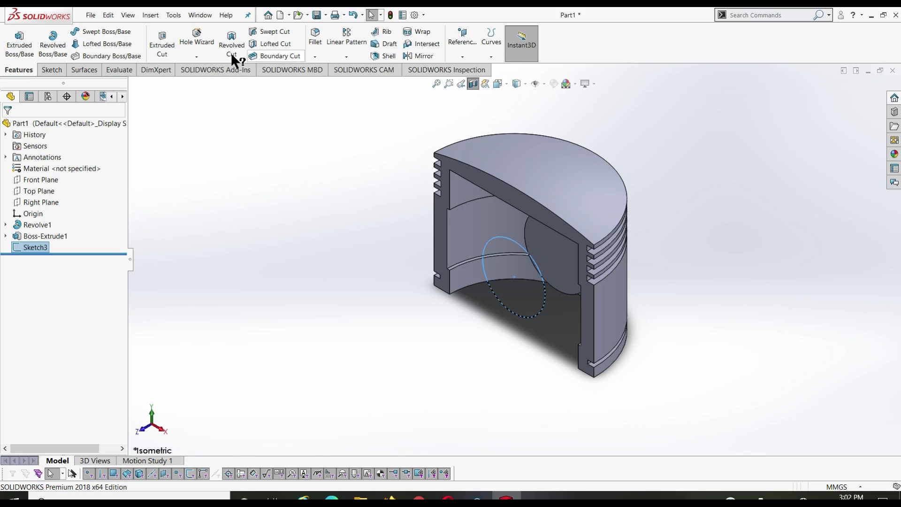
left_click(162, 47)
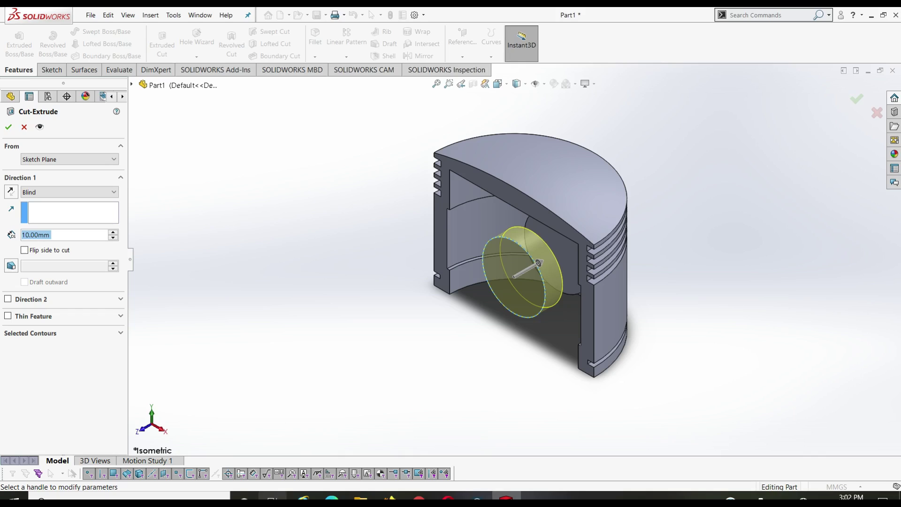
left_click(47, 161)
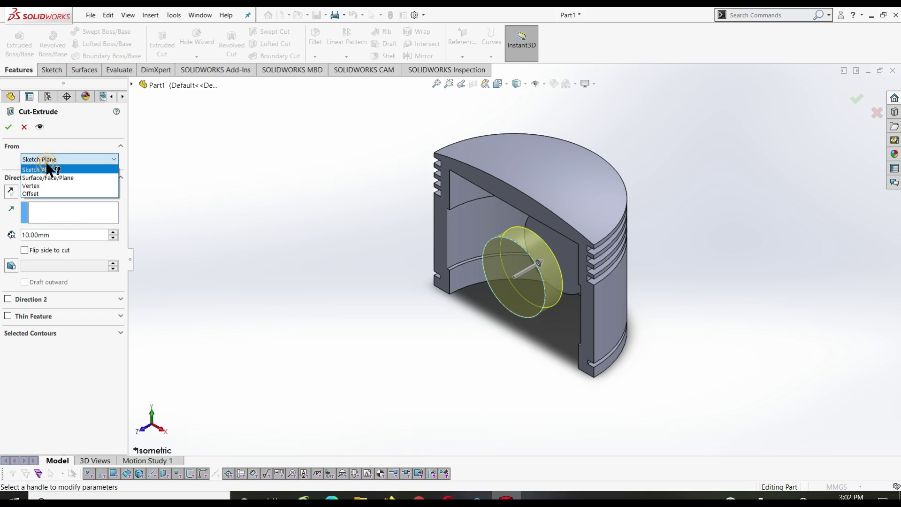
left_click(38, 193)
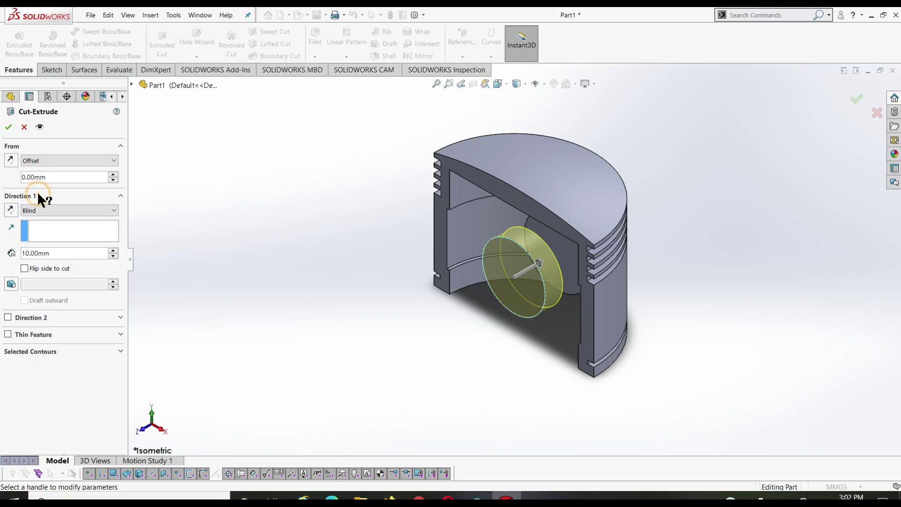
left_click(61, 178)
key("BackSpace")
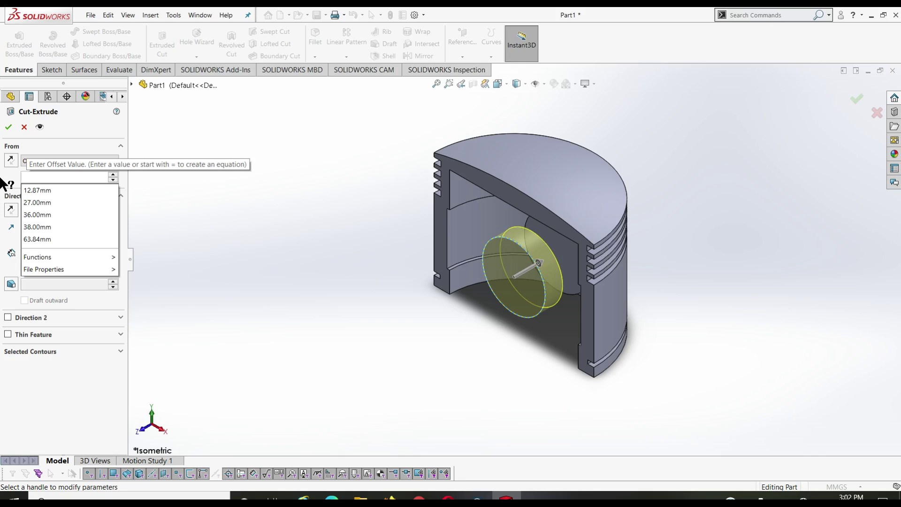
type("42")
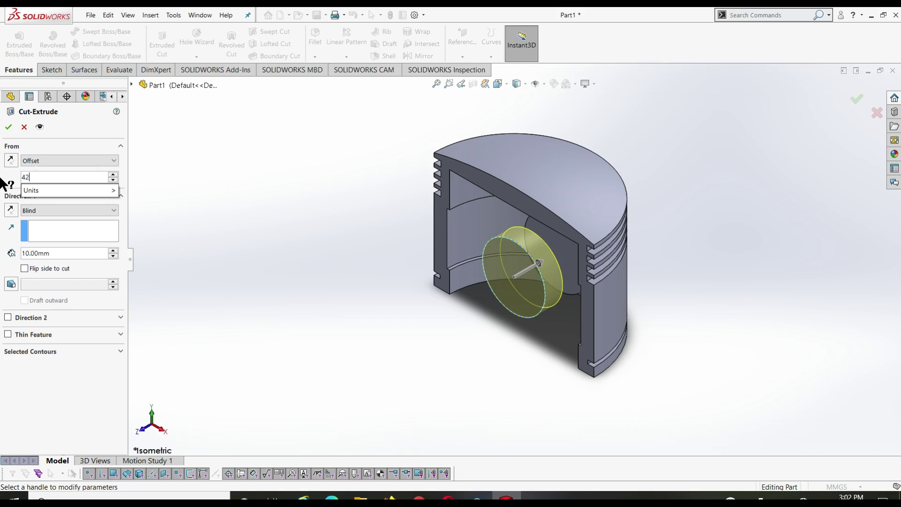
key("Return")
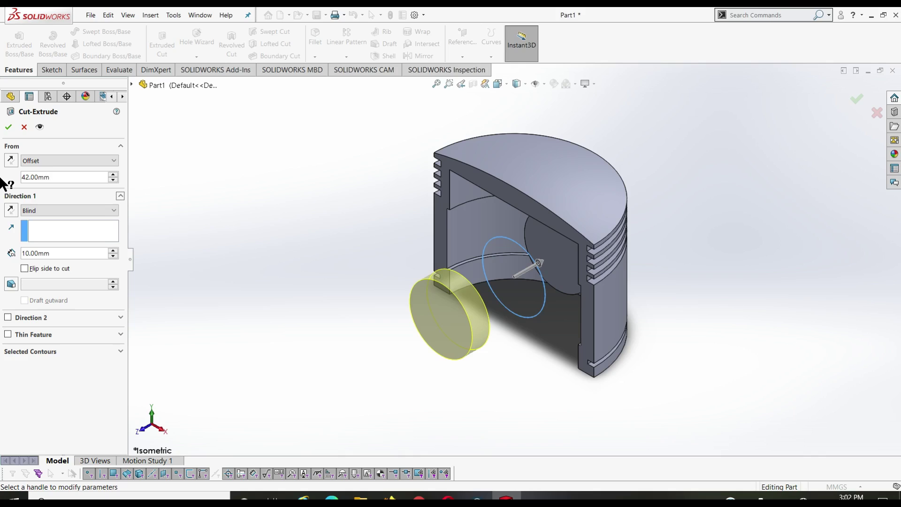
left_click(10, 161)
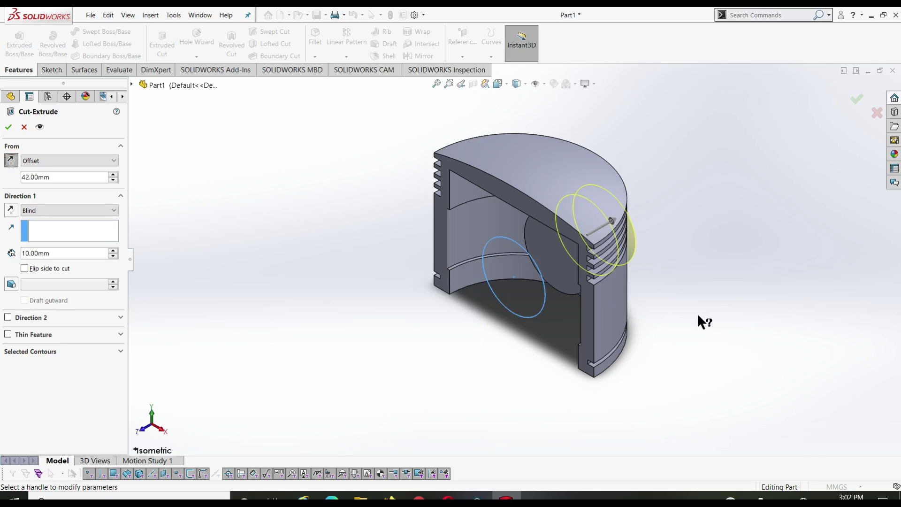
Orbit to check the preview and accept the 10 mm deep Cut-Extrude1
mouse_move(697, 313)
middle_mouse_down()
mouse_move(663, 310)
mouse_move(678, 326)
mouse_move(686, 303)
middle_mouse_up()
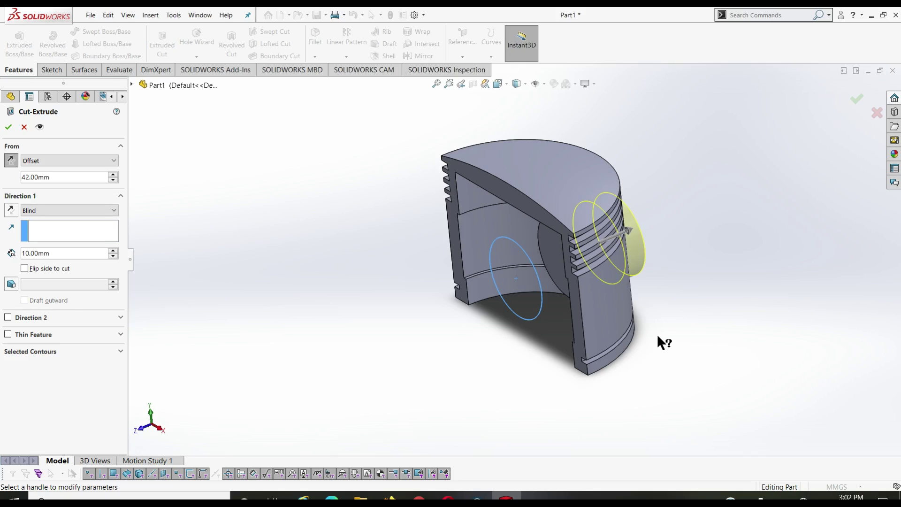
mouse_move(657, 336)
middle_mouse_down()
mouse_move(676, 290)
mouse_move(671, 328)
middle_mouse_up()
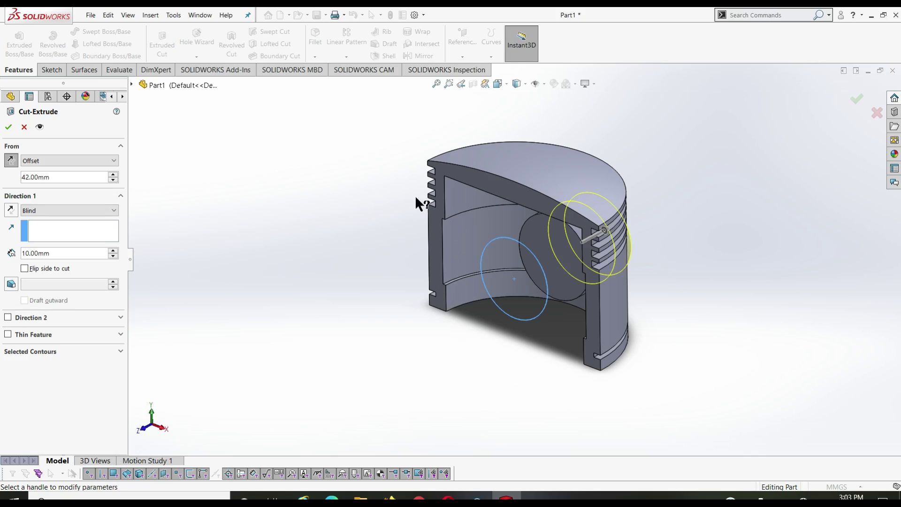
left_click(8, 127)
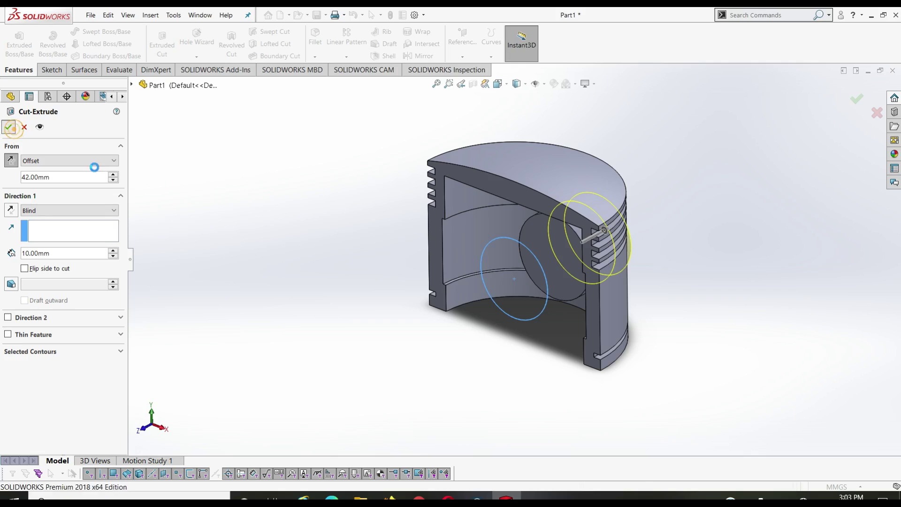
left_click(234, 205)
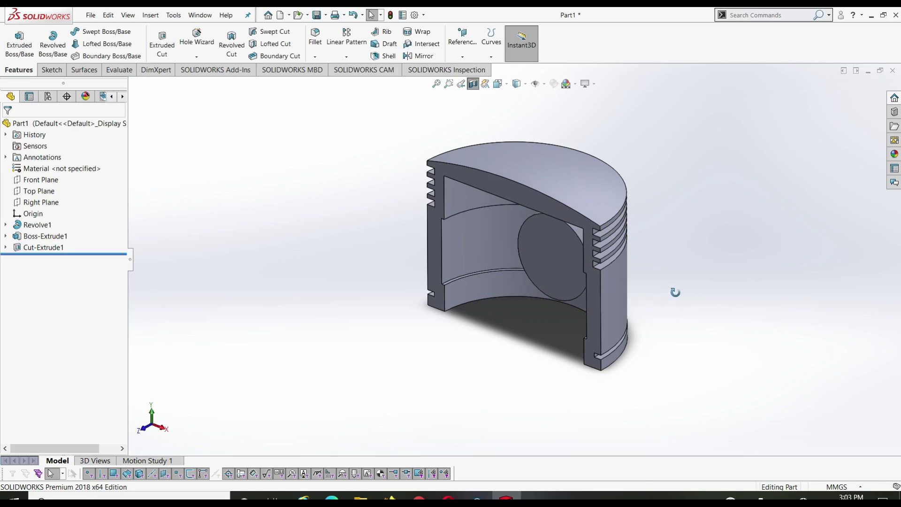
mouse_move(676, 294)
middle_mouse_down()
mouse_move(602, 294)
mouse_move(593, 309)
mouse_move(641, 304)
middle_mouse_up()
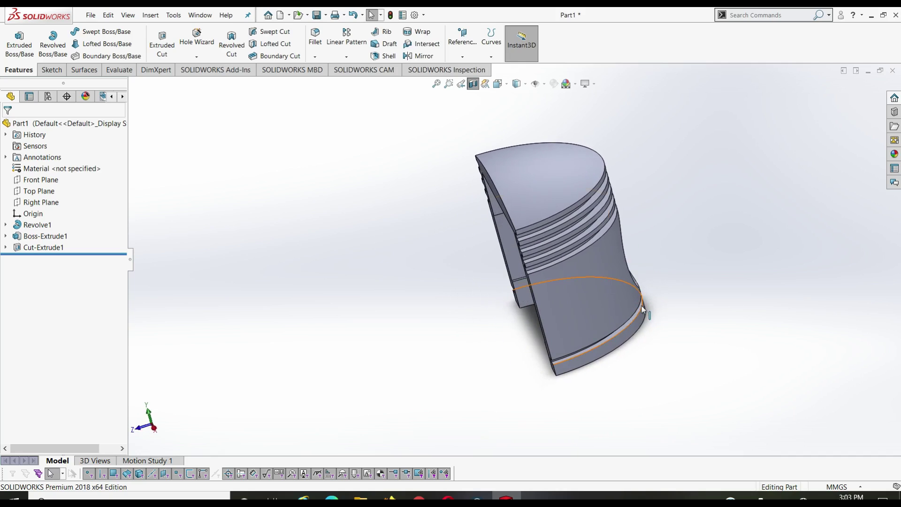
mouse_move(641, 305)
middle_mouse_down()
mouse_move(515, 305)
mouse_move(706, 328)
middle_mouse_up()
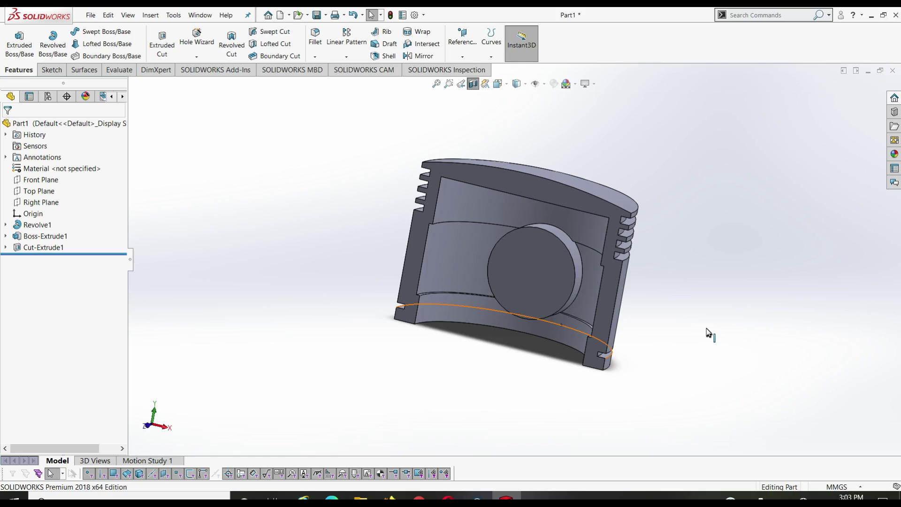
key("ctrl+7")
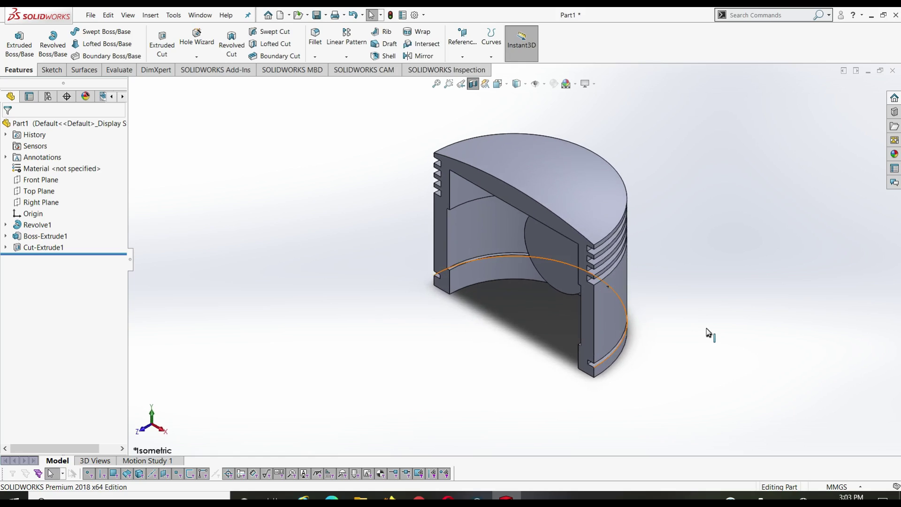
Start a new sketch on the Top Plane
left_click(51, 69)
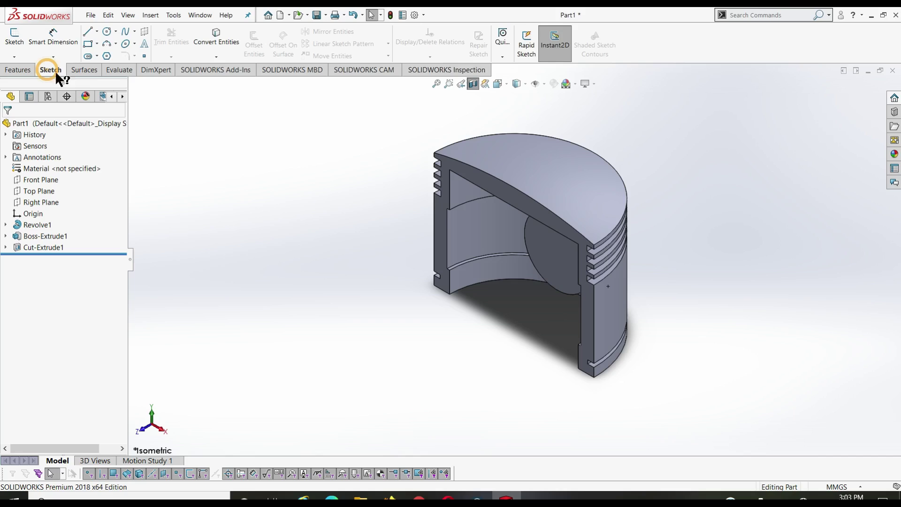
left_click(11, 48)
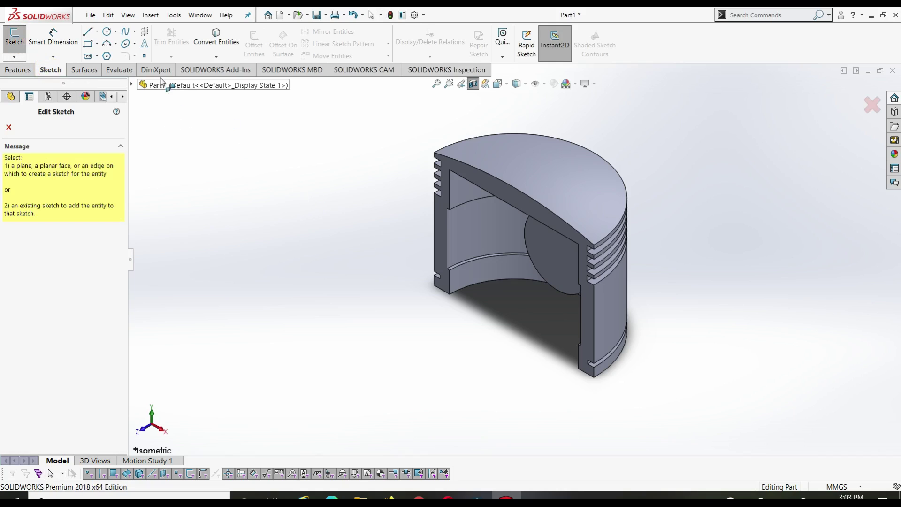
left_click(132, 84)
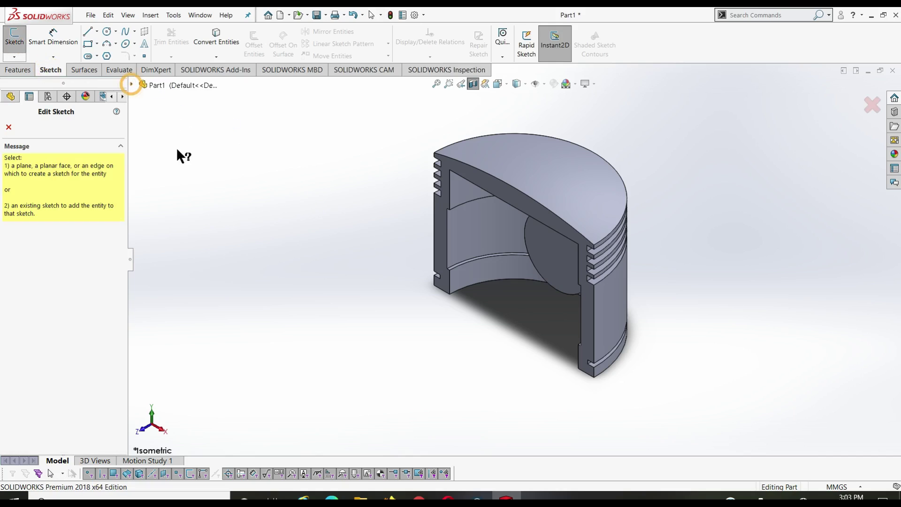
left_click(173, 150)
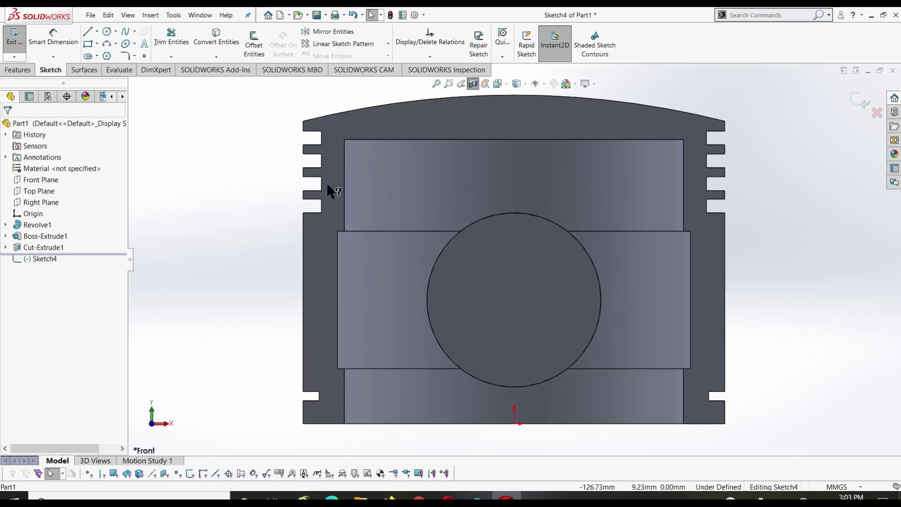
Draw a 22 mm diameter circle centred on the pin boss and exit the sketch
key("c")
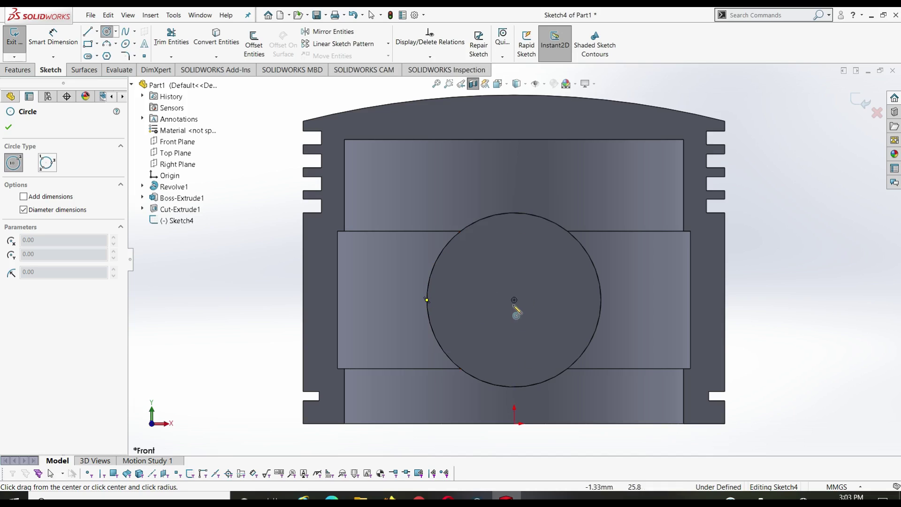
left_click_drag(515, 300, 550, 327)
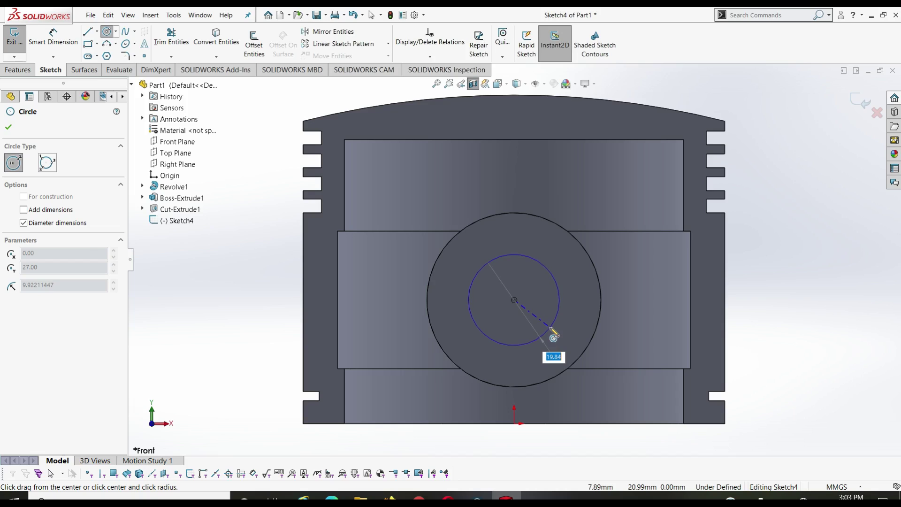
key("d")
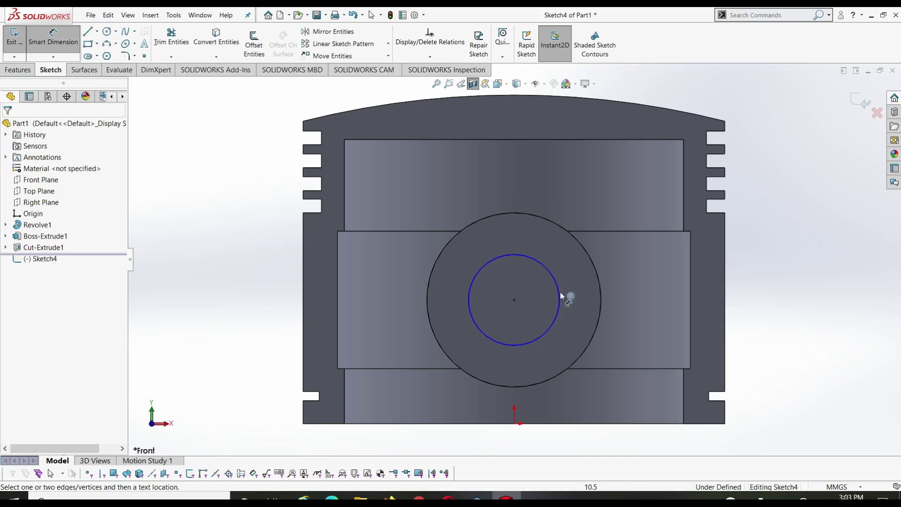
left_click(559, 293)
left_click(545, 291)
type("22")
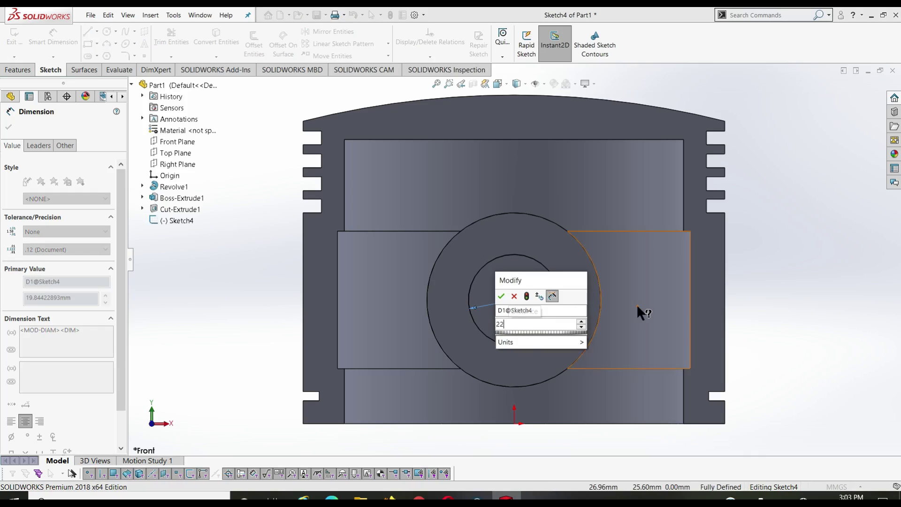
key("Return")
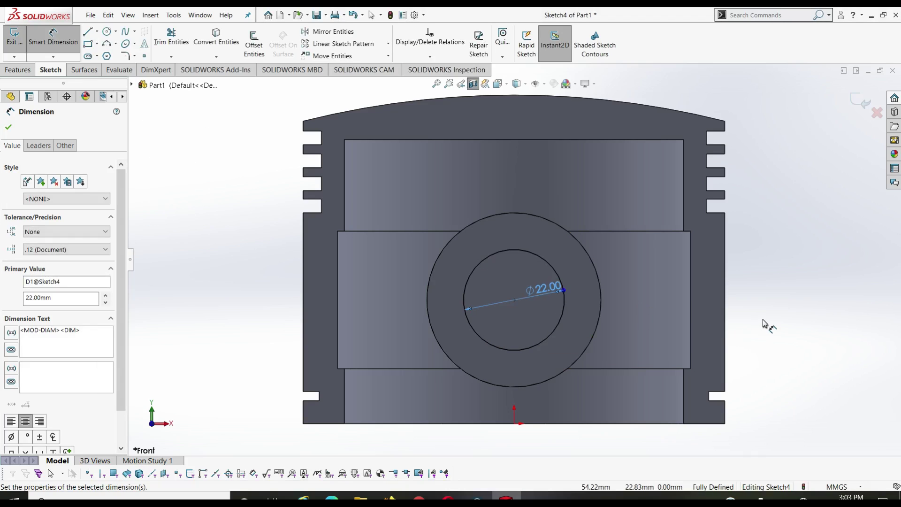
right_click(763, 322)
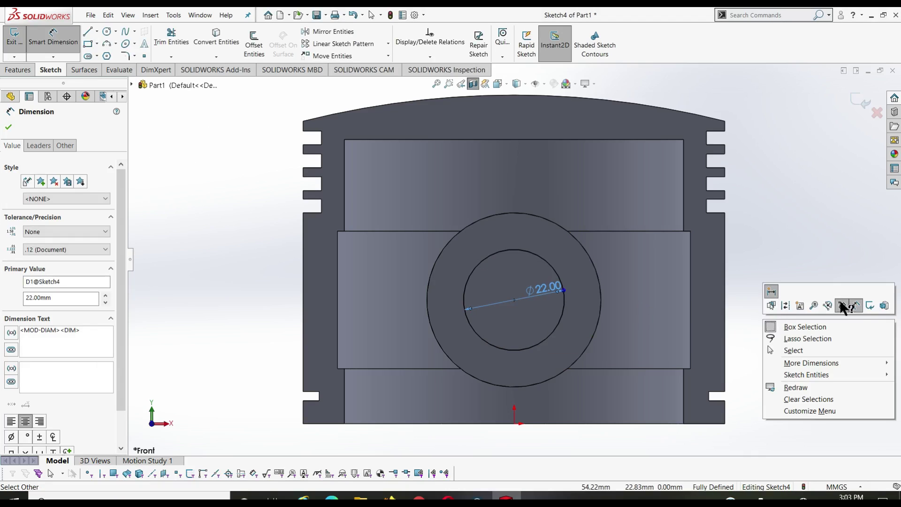
left_click(869, 304)
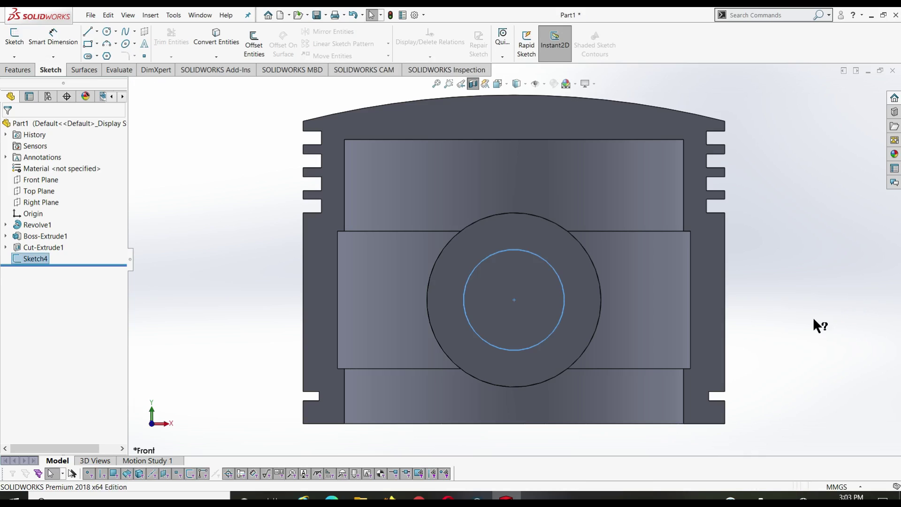
Turn off the section view and cut Sketch4 Through All - Both as the pin hole
key("ctrl+7")
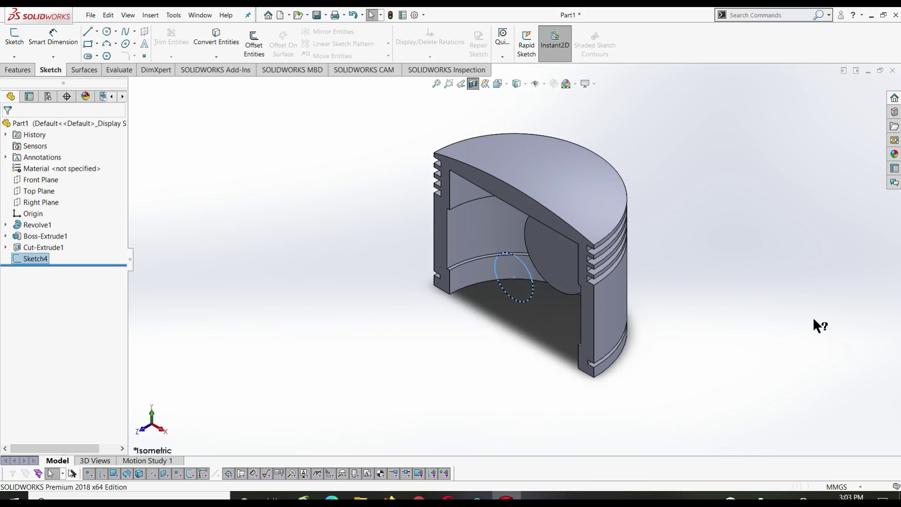
left_click(473, 83)
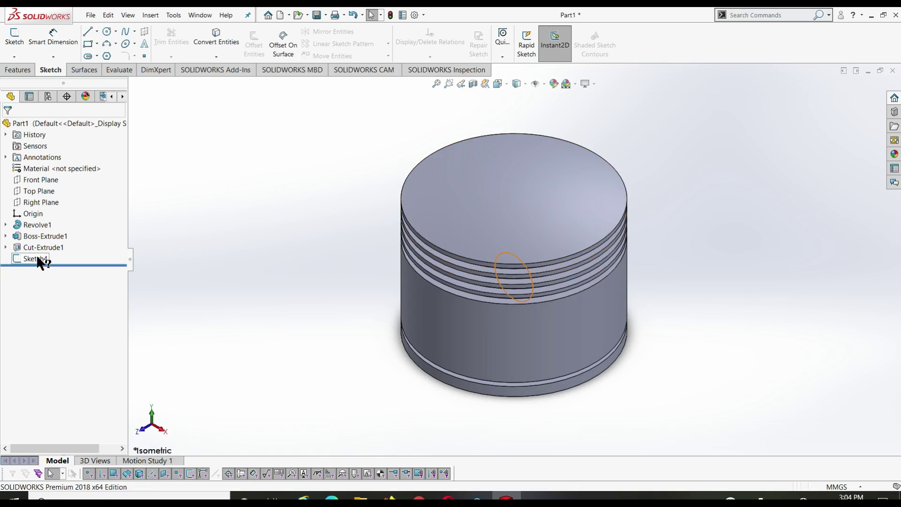
left_click(37, 259)
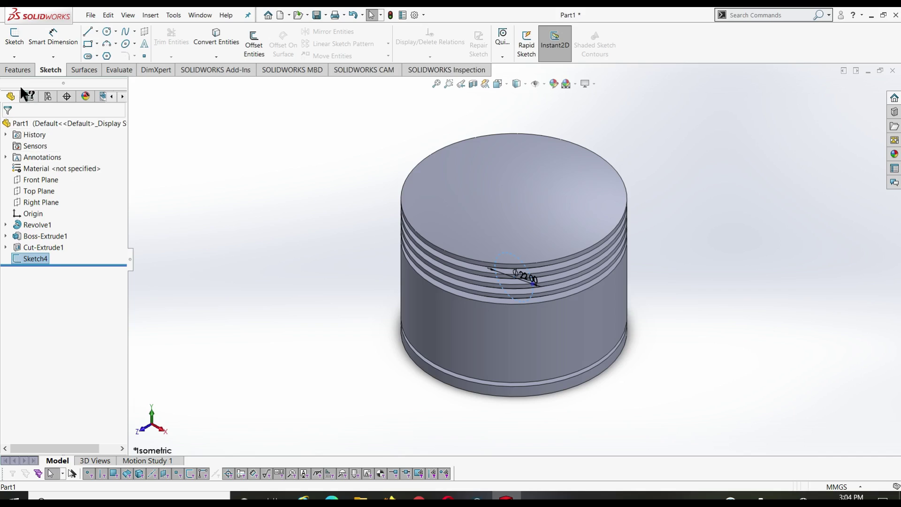
left_click(17, 70)
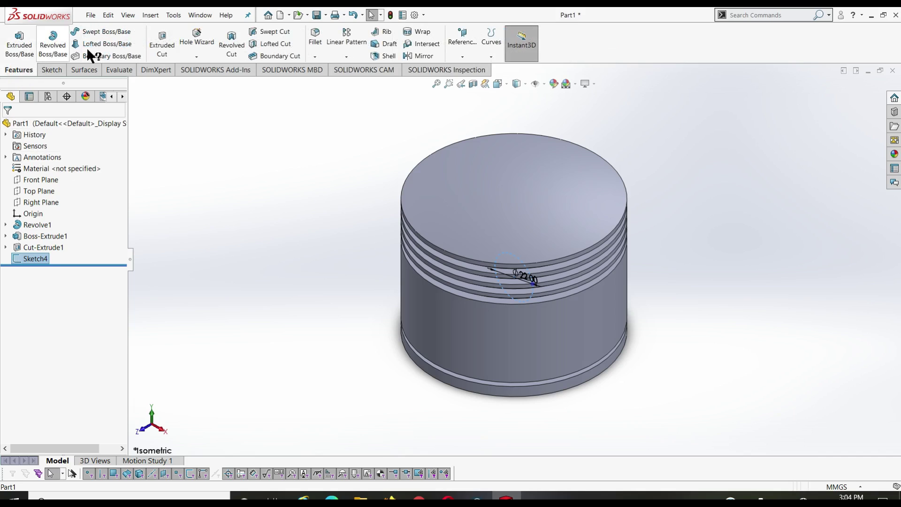
left_click(162, 44)
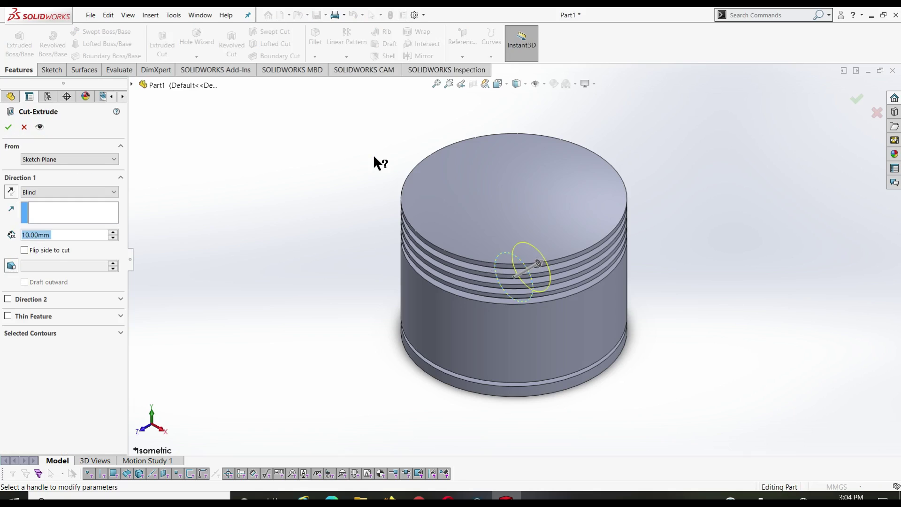
left_click(50, 190)
left_click(55, 219)
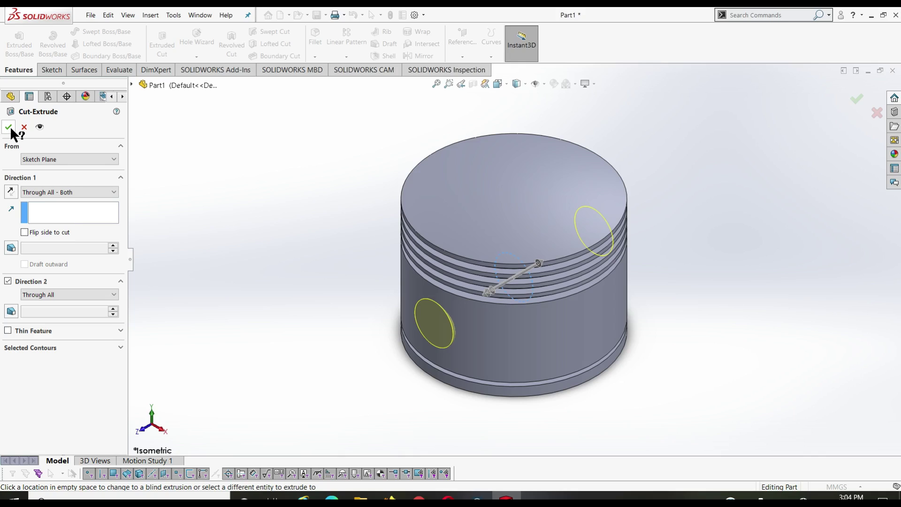
left_click(10, 127)
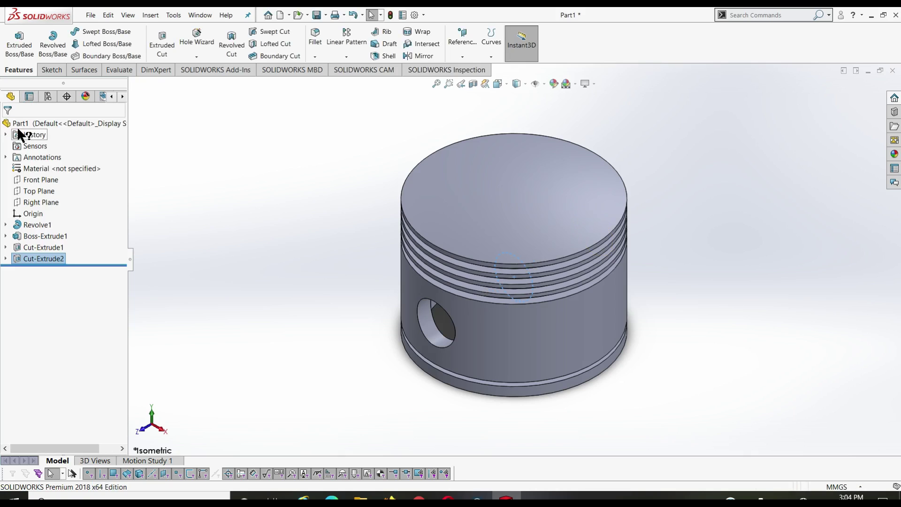
Inspect the through pin hole in a Front Plane section view, then return to isometric
left_click(277, 225)
middle_click_drag(278, 224, 273, 219)
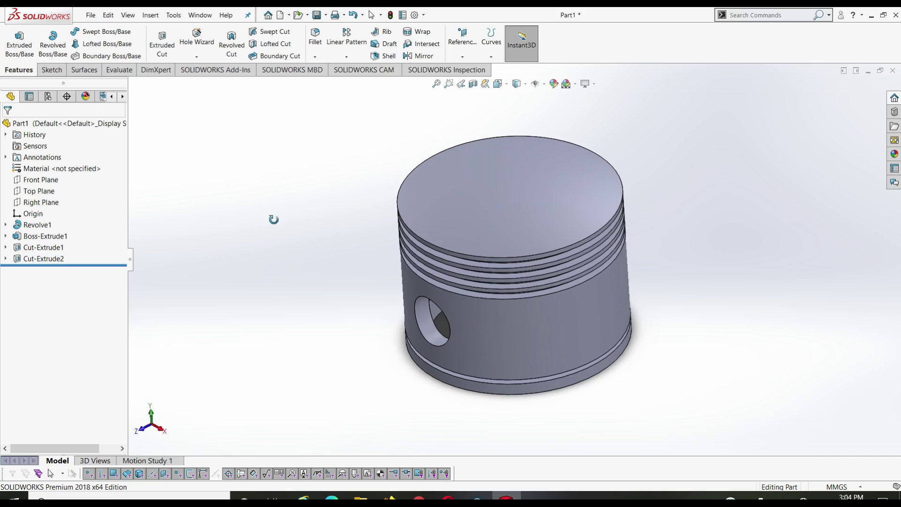
left_click(473, 83)
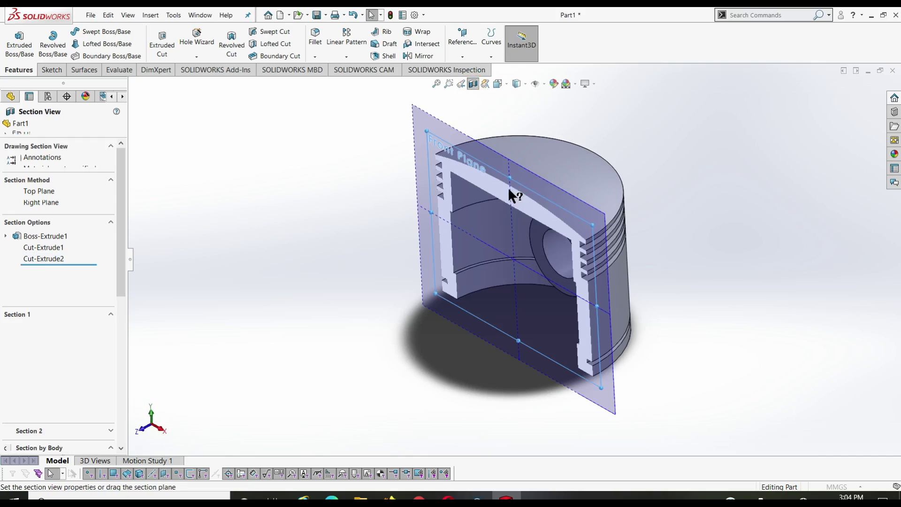
left_click(10, 128)
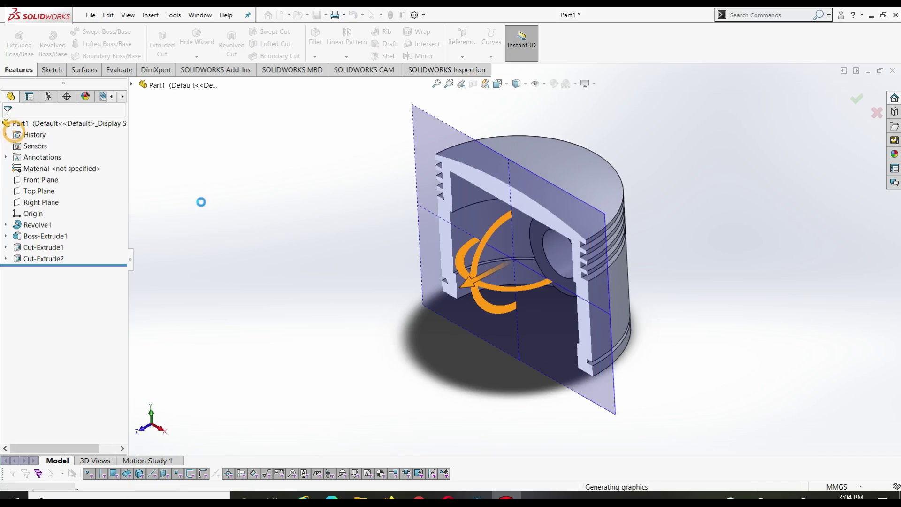
mouse_move(229, 199)
middle_mouse_down()
mouse_move(427, 306)
mouse_move(366, 321)
mouse_move(340, 386)
mouse_move(295, 407)
mouse_move(329, 442)
middle_mouse_up()
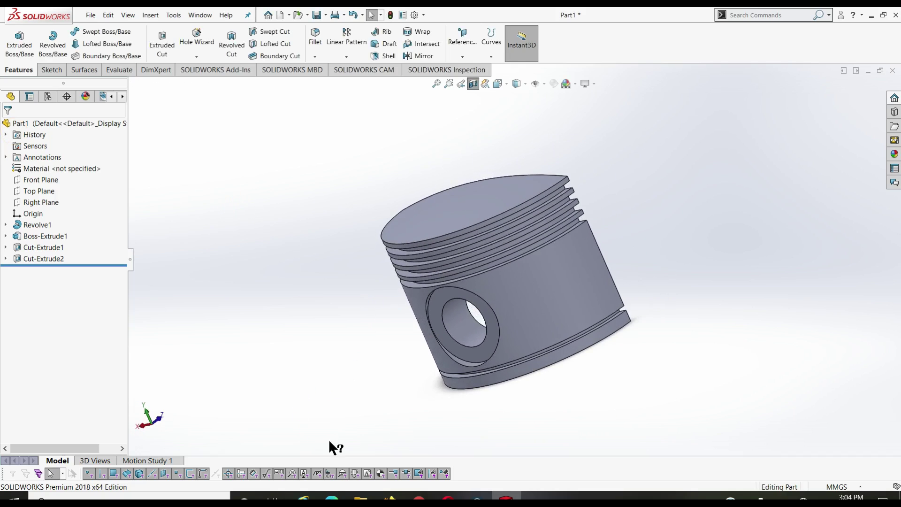
key("ctrl+7")
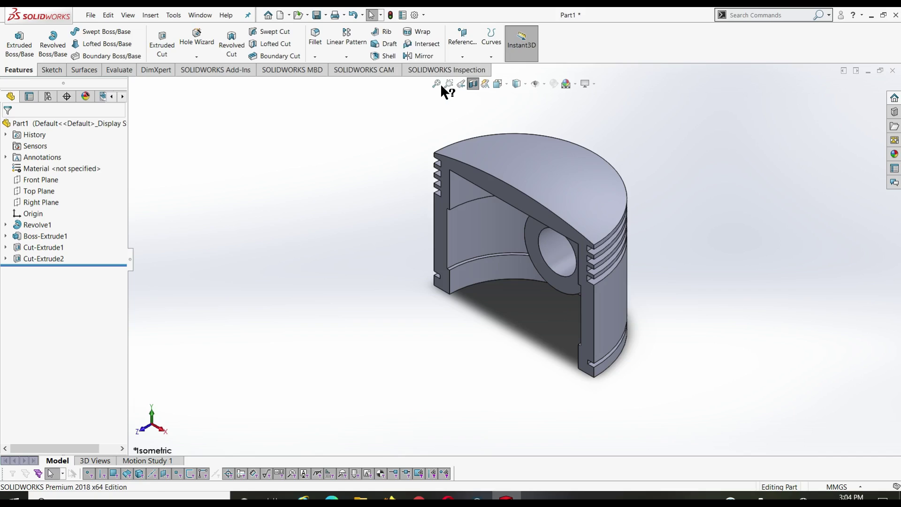
Turn off the section view to show the whole piston and start a Mirror feature
left_click(471, 82)
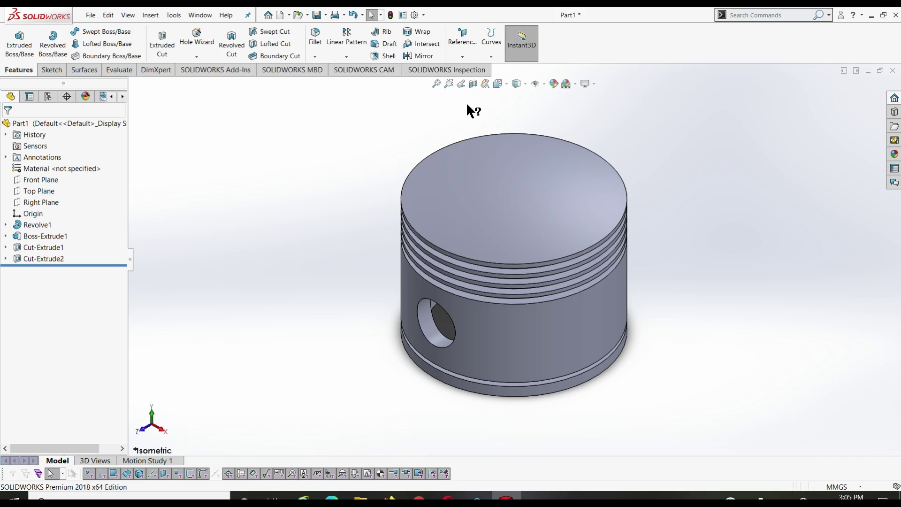
left_click(350, 57)
left_click(356, 90)
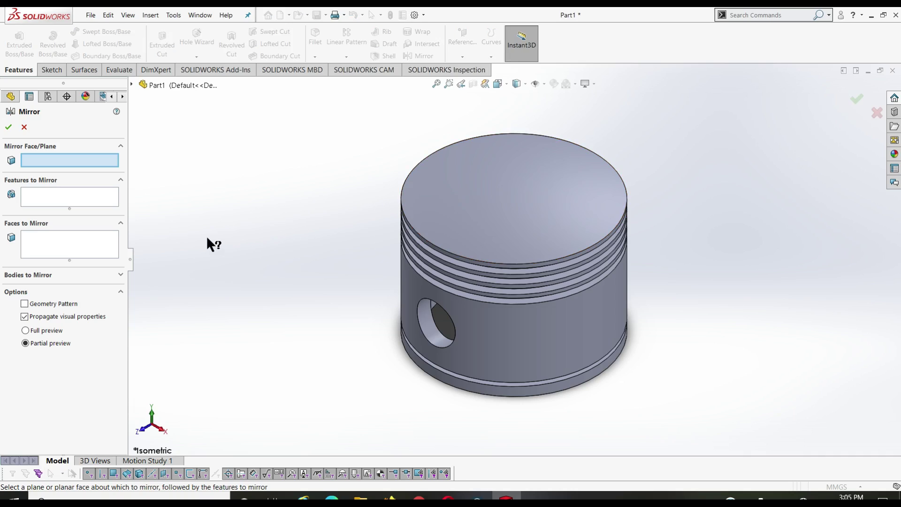
Mirror Boss-Extrude1, Cut-Extrude1 and Cut-Extrude2 about the Front Plane, then check the mirrored boss in isometric
left_click(132, 85)
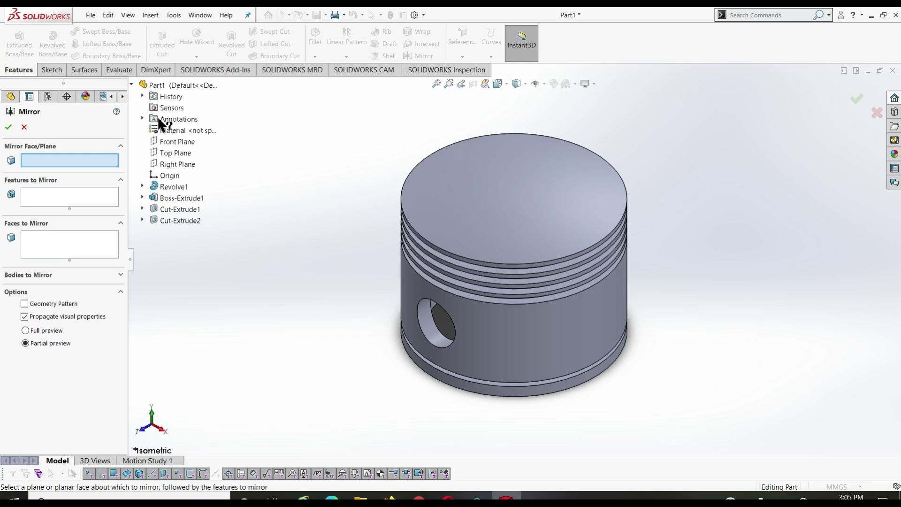
left_click(167, 143)
left_click(85, 197)
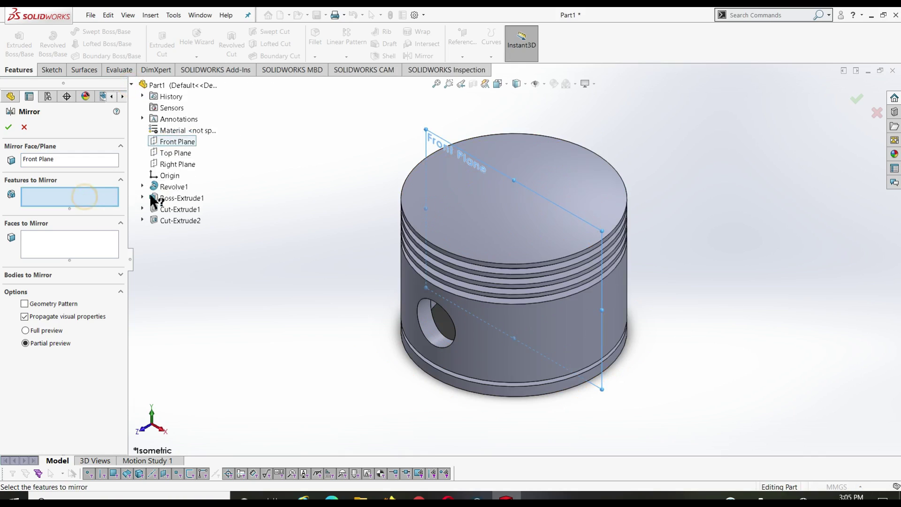
left_click(174, 199)
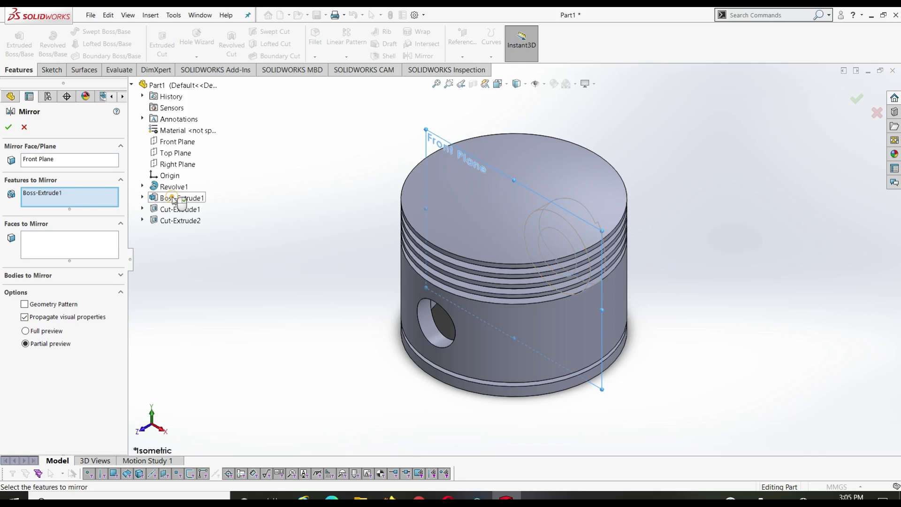
left_click(182, 211)
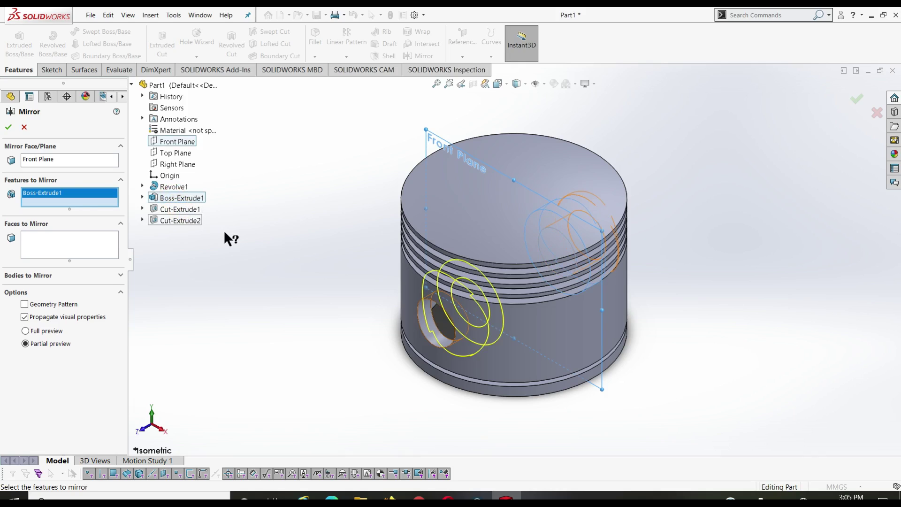
left_click(167, 211)
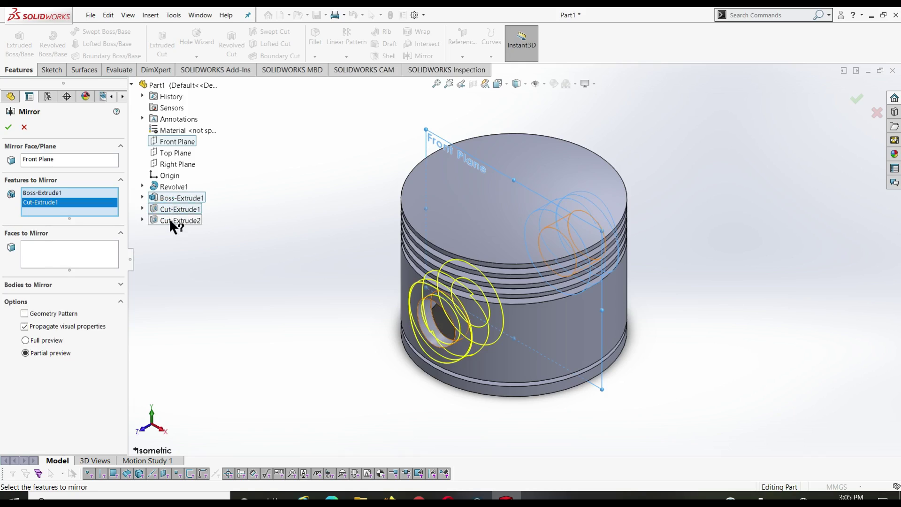
left_click(170, 221)
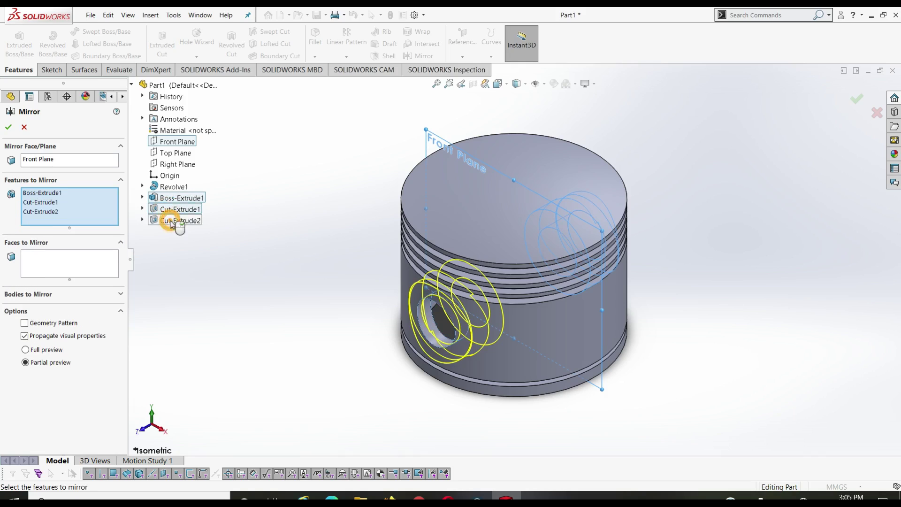
left_click(10, 127)
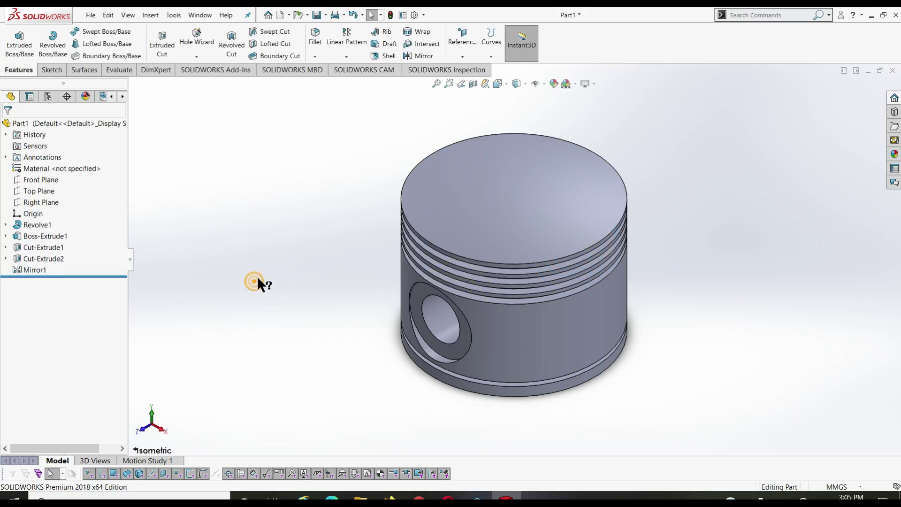
mouse_move(260, 272)
middle_mouse_down()
mouse_move(360, 248)
mouse_move(289, 269)
middle_mouse_up()
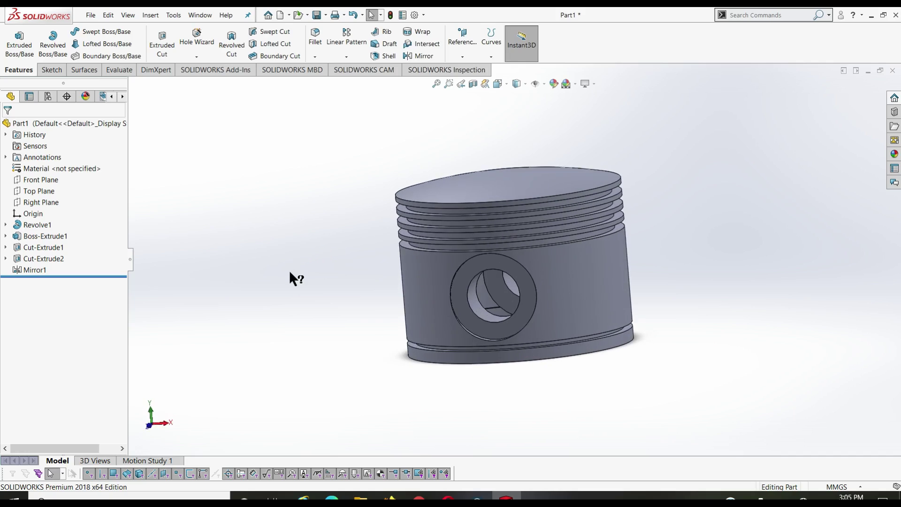
key("ctrl+7")
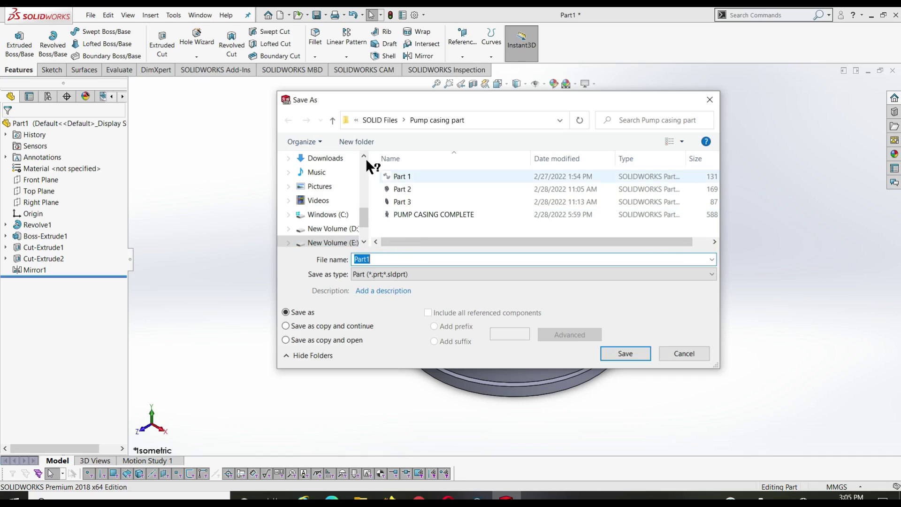
Create a new 'Radial engine' folder inside SOLID Files and open it
left_click(334, 118)
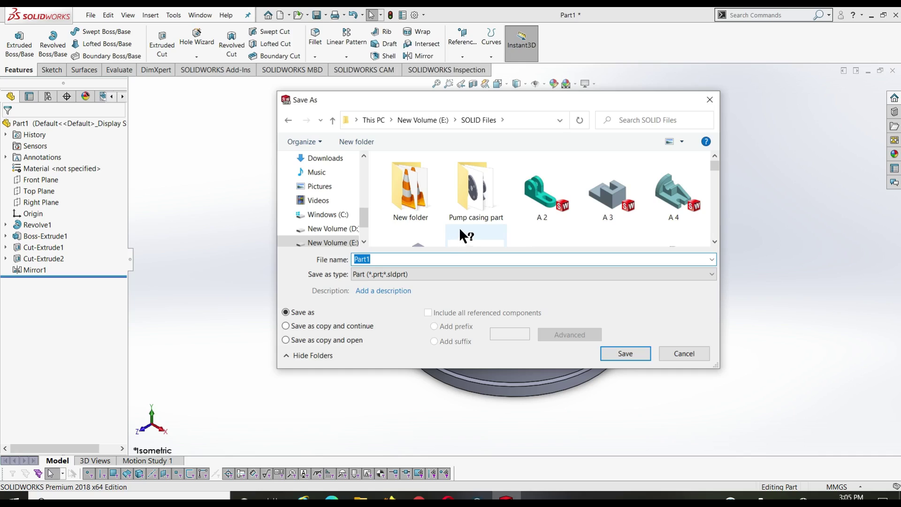
scroll(483, 233, "down", 1)
right_click(483, 236)
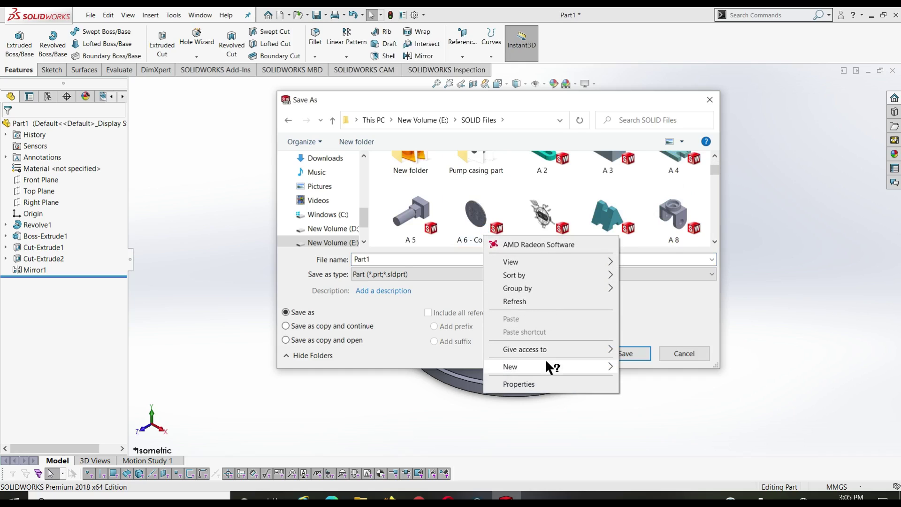
mouse_move(521, 367)
left_click(671, 368)
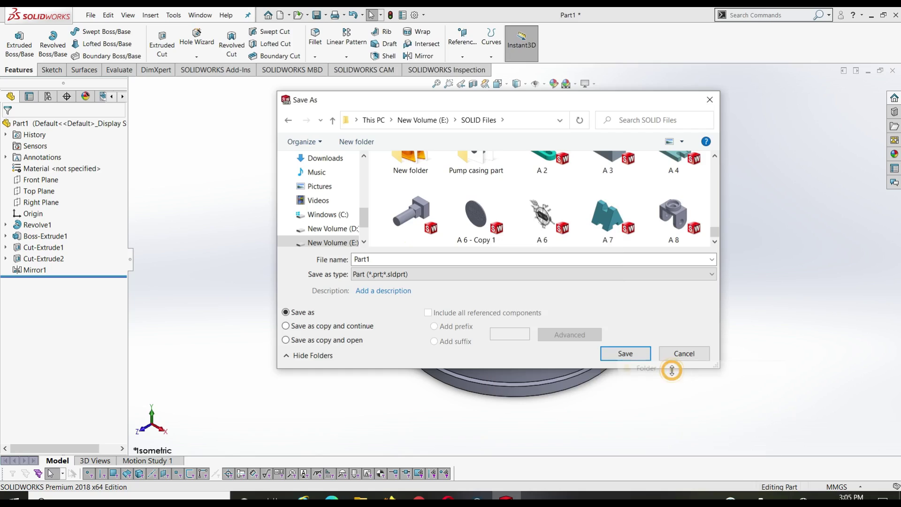
type("R")
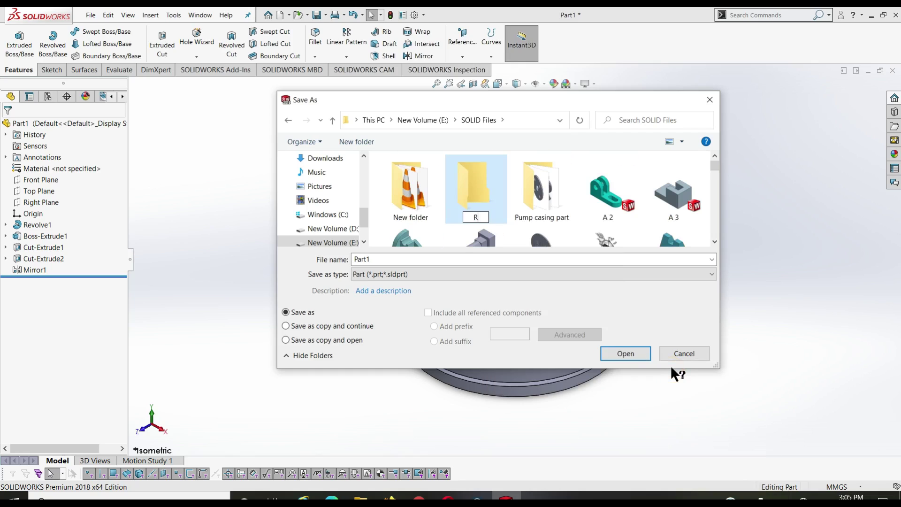
type("adial en")
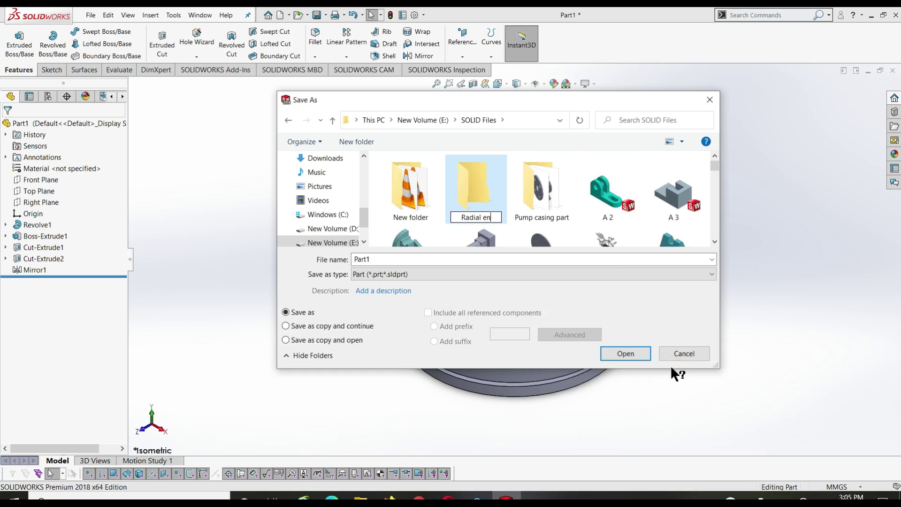
type("go")
key("BackSpace")
type("ine")
key("Return")
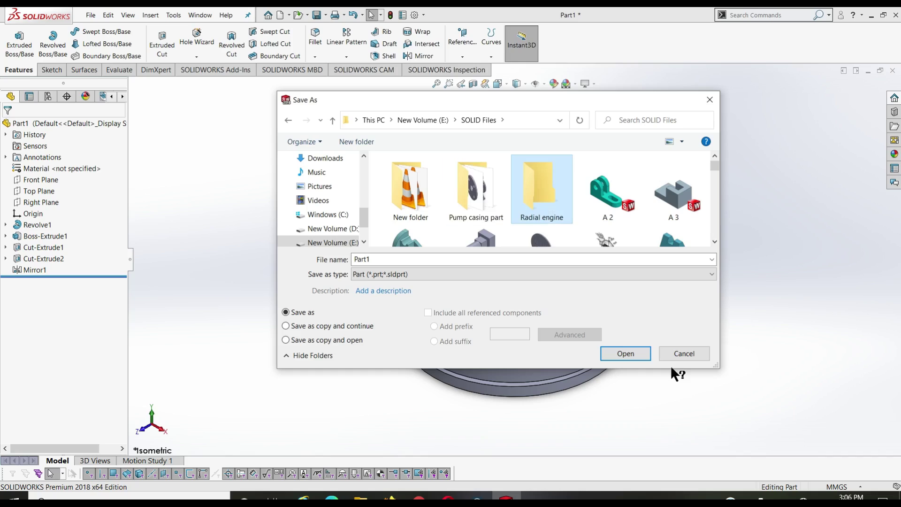
key("Return")
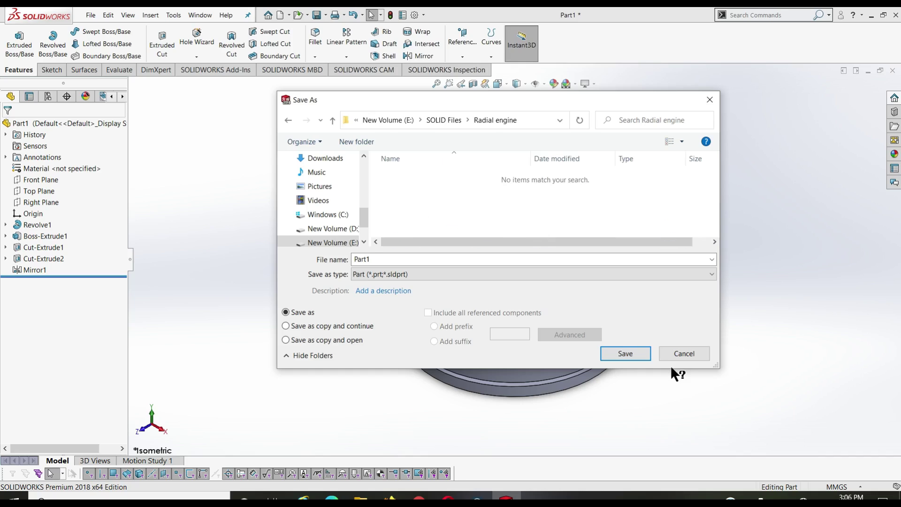
Save the part as '1.1.1 PISTON' in the Radial engine folder
double_click(405, 260)
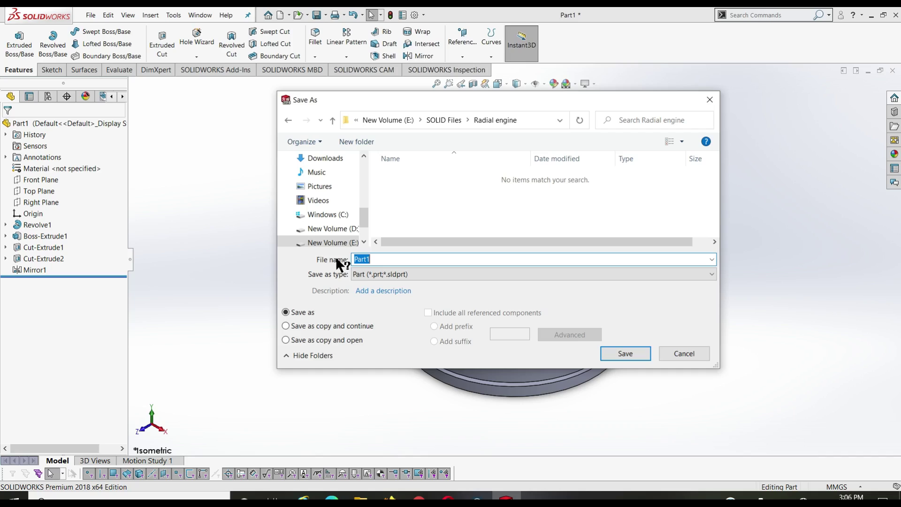
type("1.1")
type(".1")
type(" p")
key("BackSpace")
type("P")
type("is")
key("BackSpace")
key("BackSpace")
type("ISTON")
key("Return")
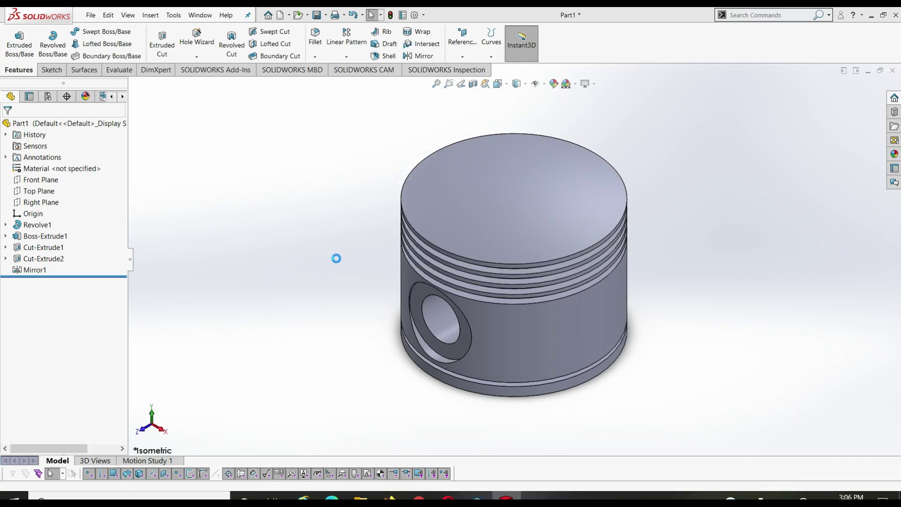